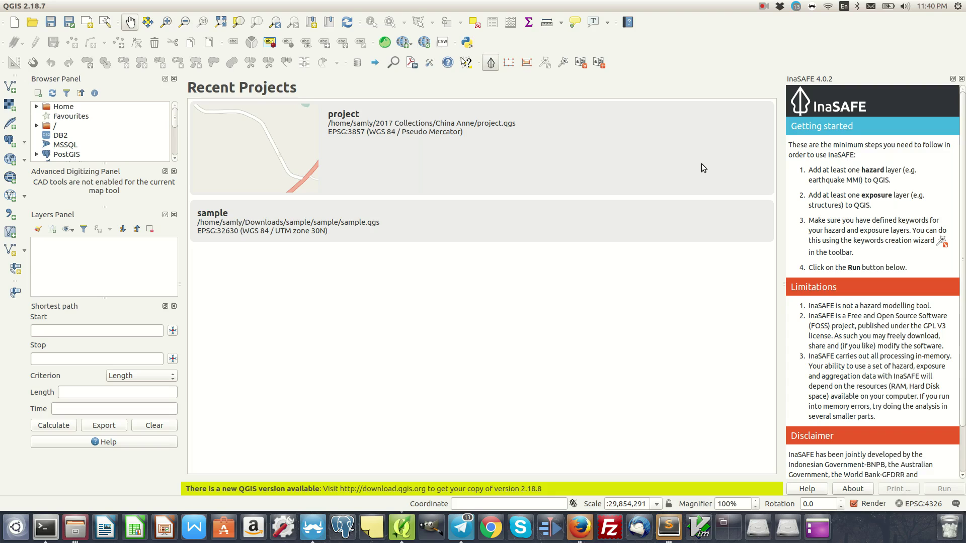
Show the Layer Order Panel and bring it to the front of the Browser Panel.
right_click(666, 43)
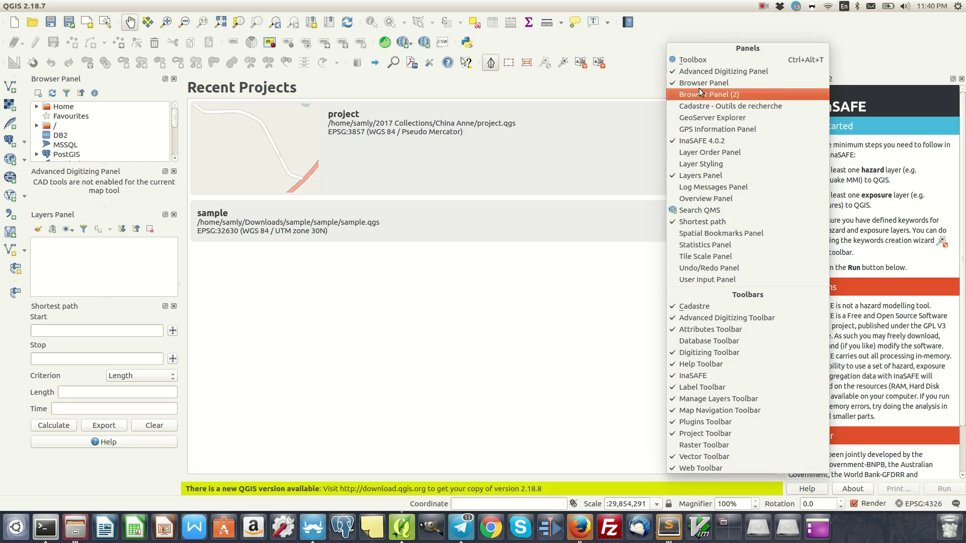
click(699, 152)
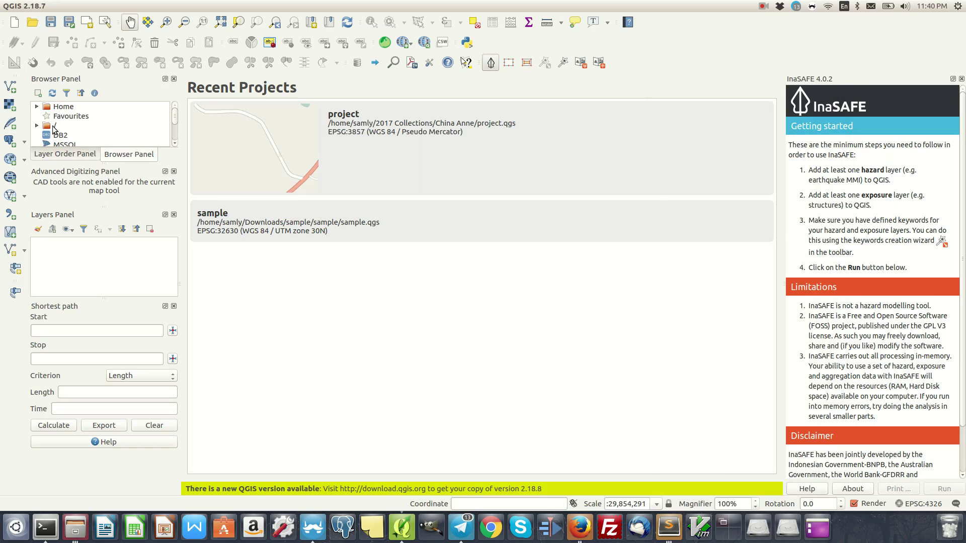
click(65, 154)
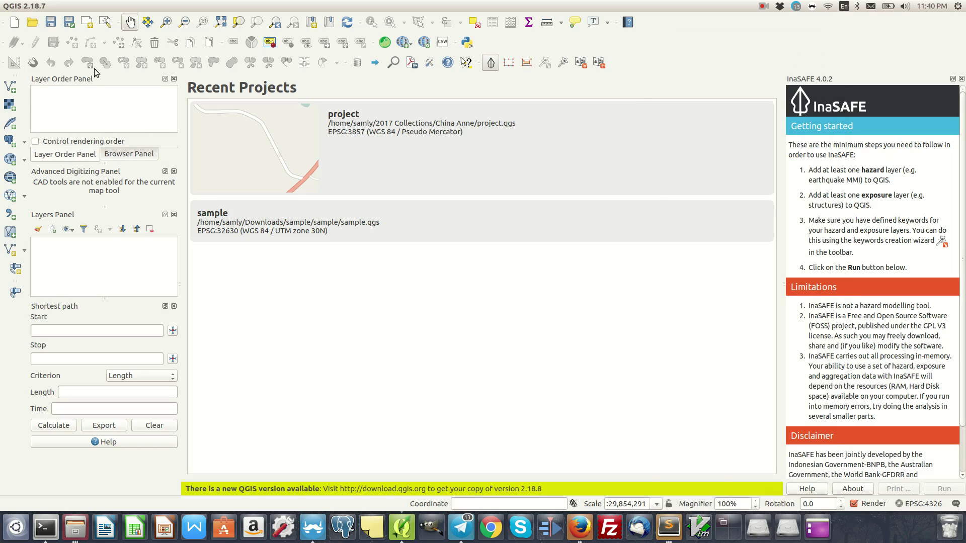
Hide the Cadastre and InaSAFE toolbars and close the InaSAFE 4.0.2 panel.
right_click(676, 55)
click(685, 316)
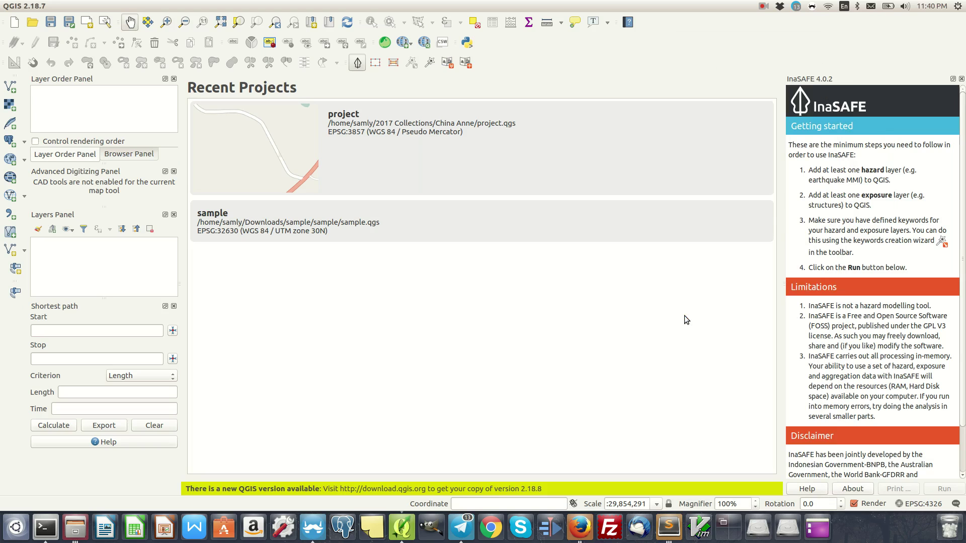
right_click(556, 50)
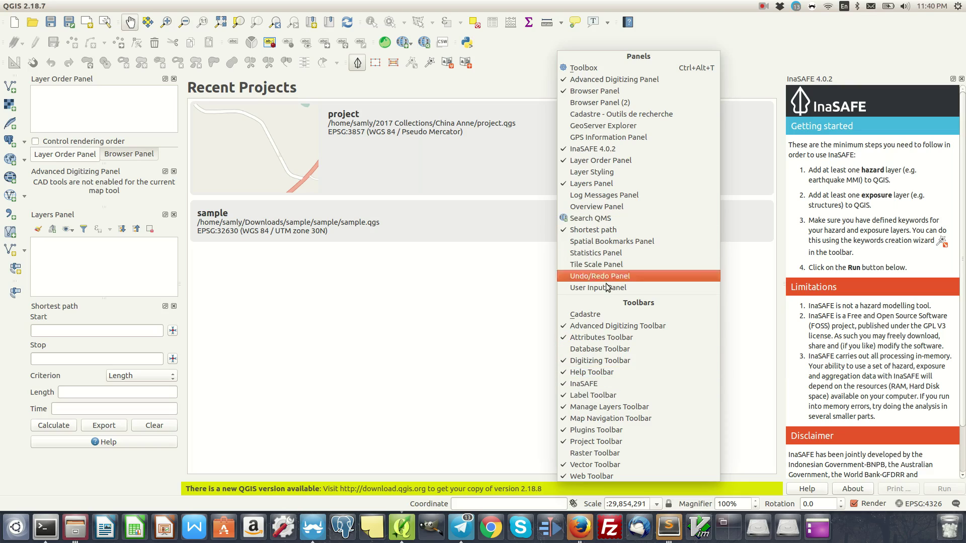
click(584, 384)
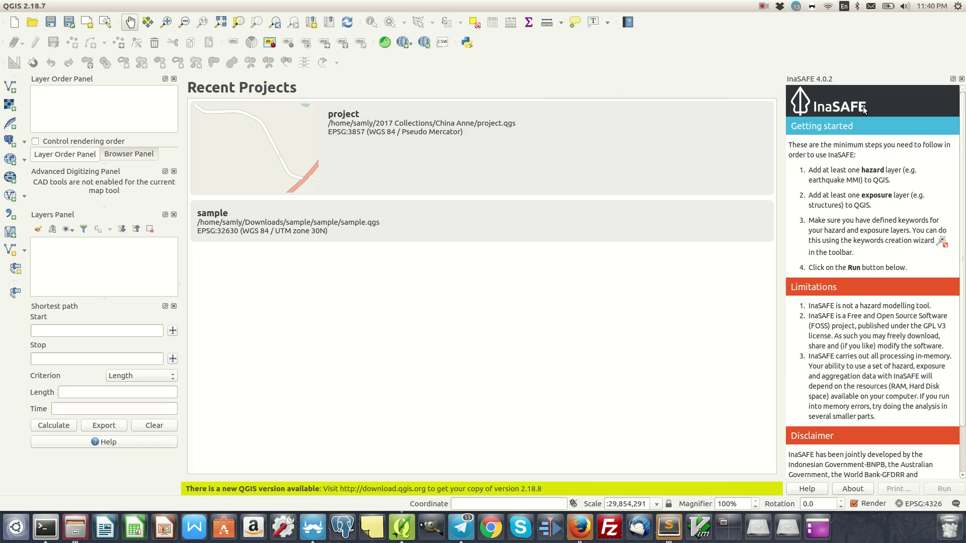
click(961, 79)
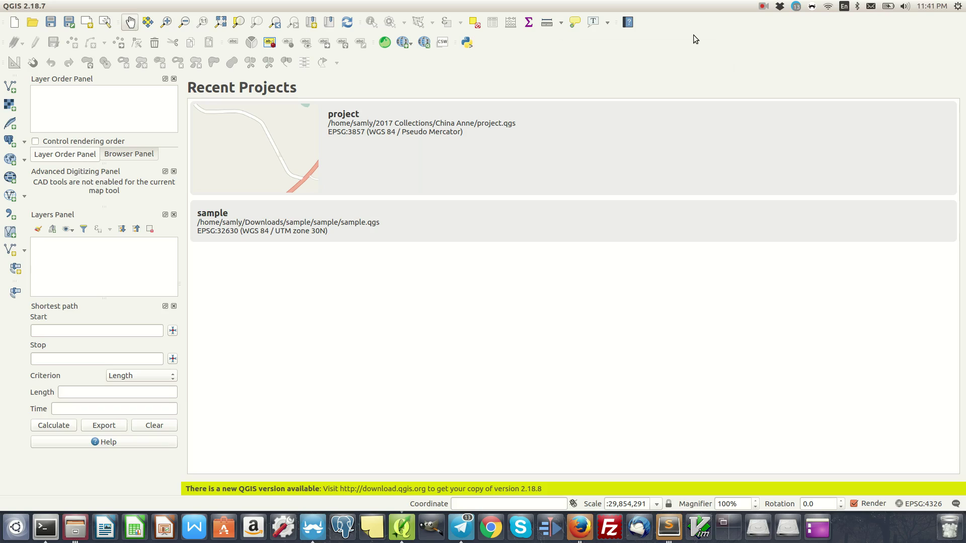
Show the GeoServer Explorer panel and close it again.
right_click(689, 58)
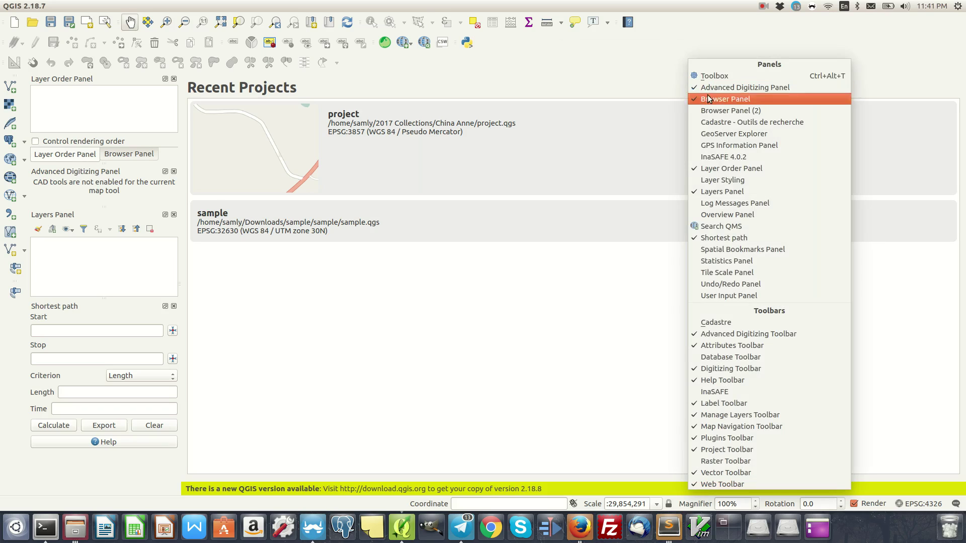
click(727, 135)
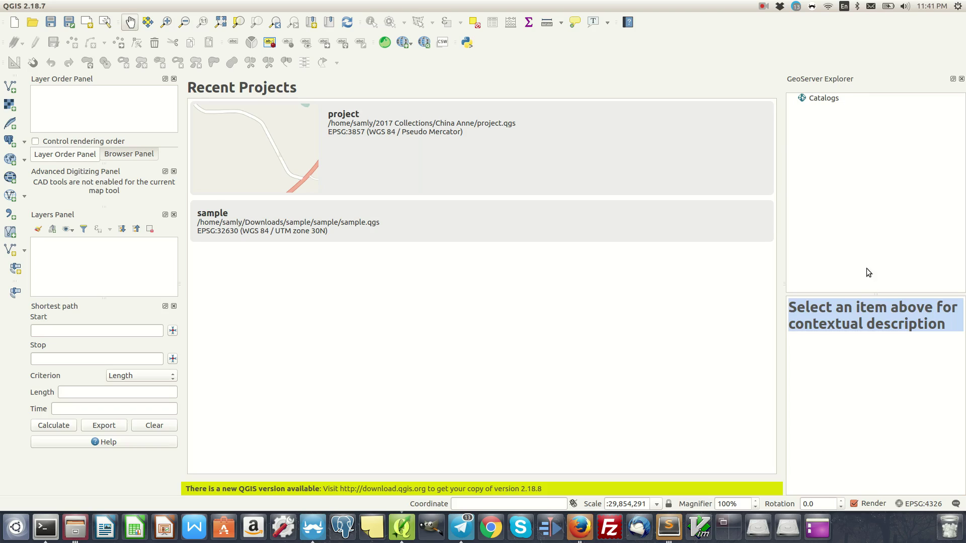
drag(898, 85, 936, 90)
click(856, 93)
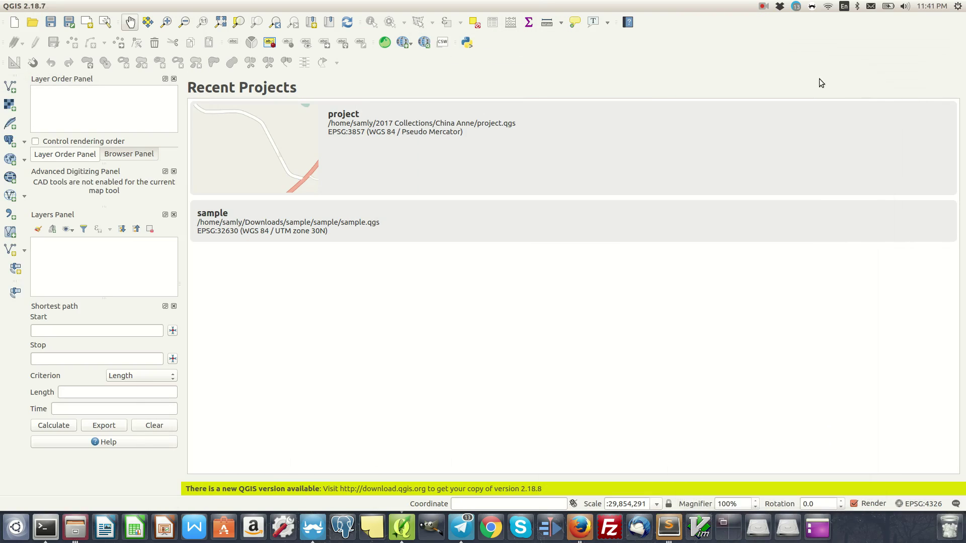
Review the project and view commands, including the lists of available panels and toolbars.
click(53, 6)
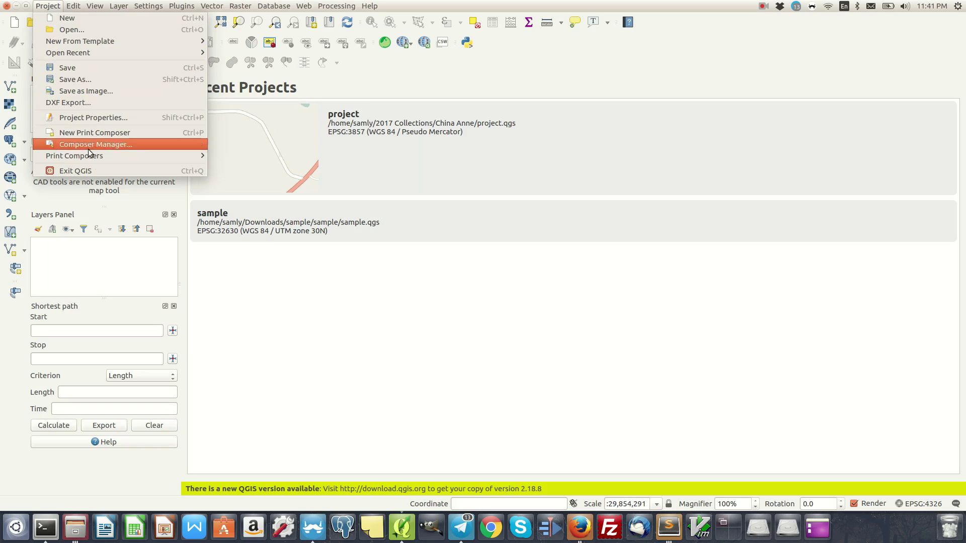
mouse_move(71, 4)
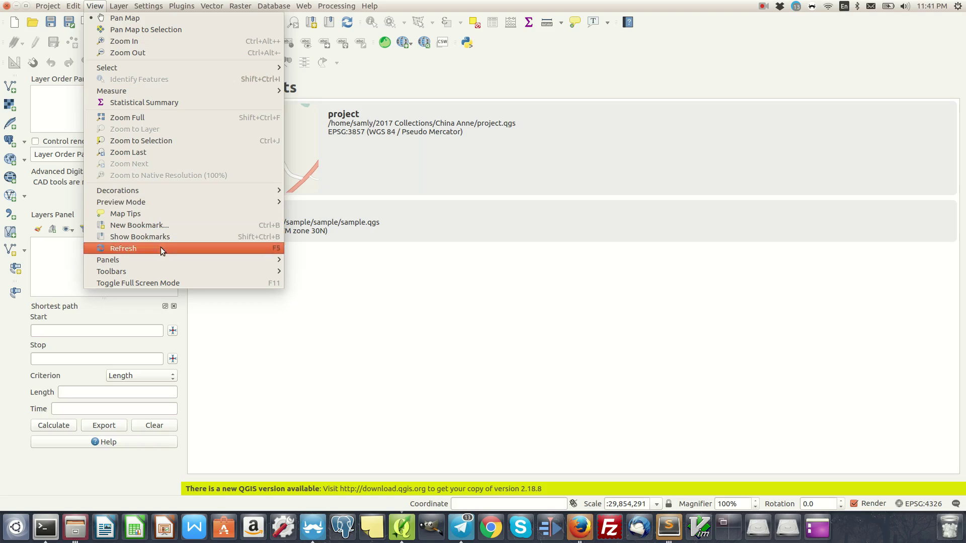
mouse_move(126, 266)
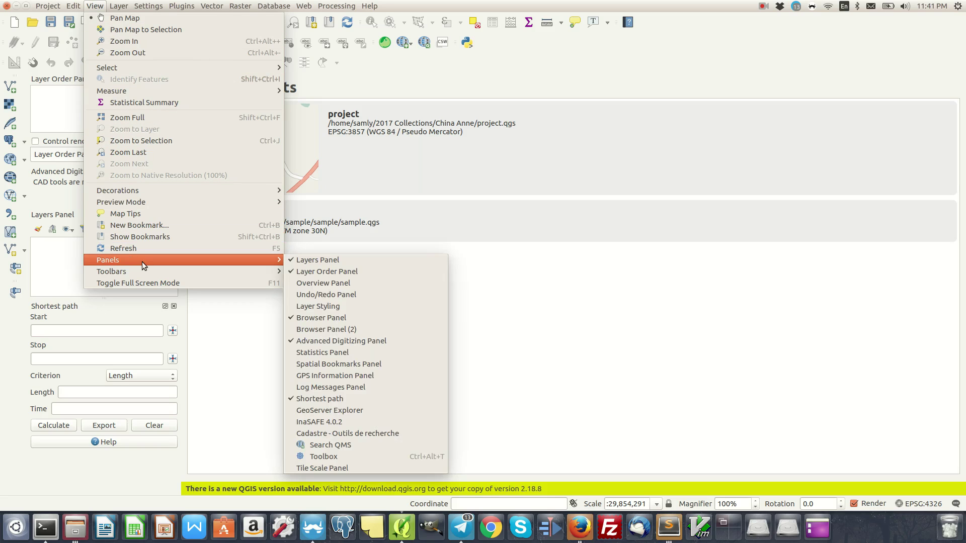
click(719, 47)
right_click(640, 70)
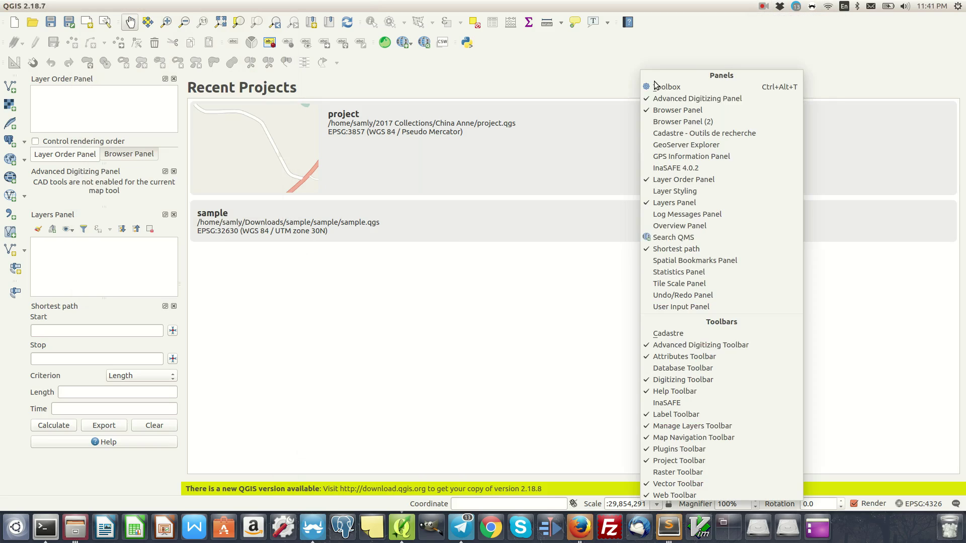
click(583, 90)
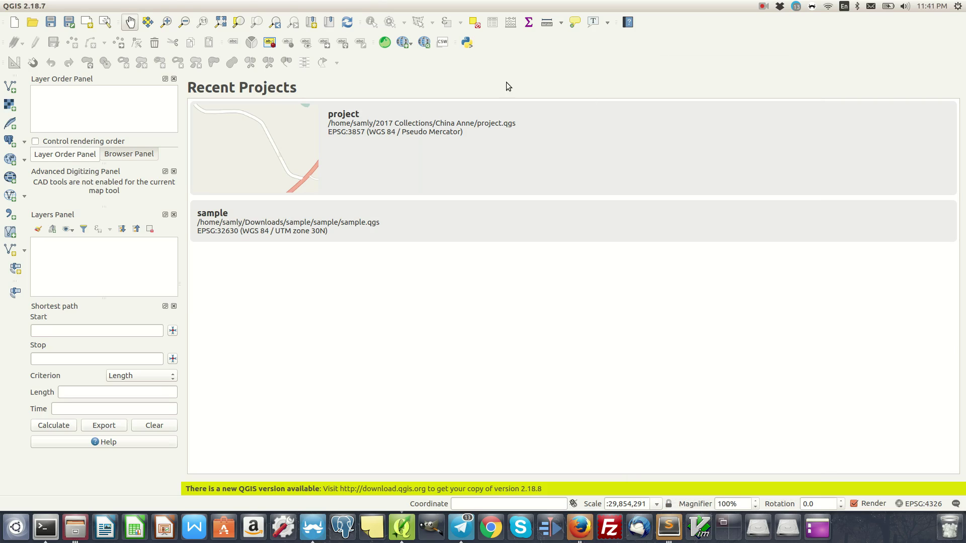
click(94, 6)
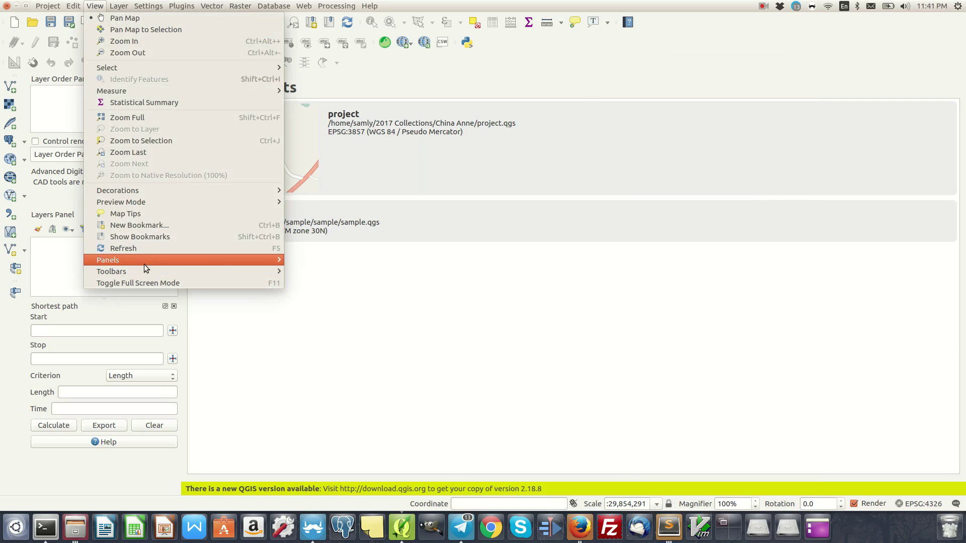
mouse_move(229, 274)
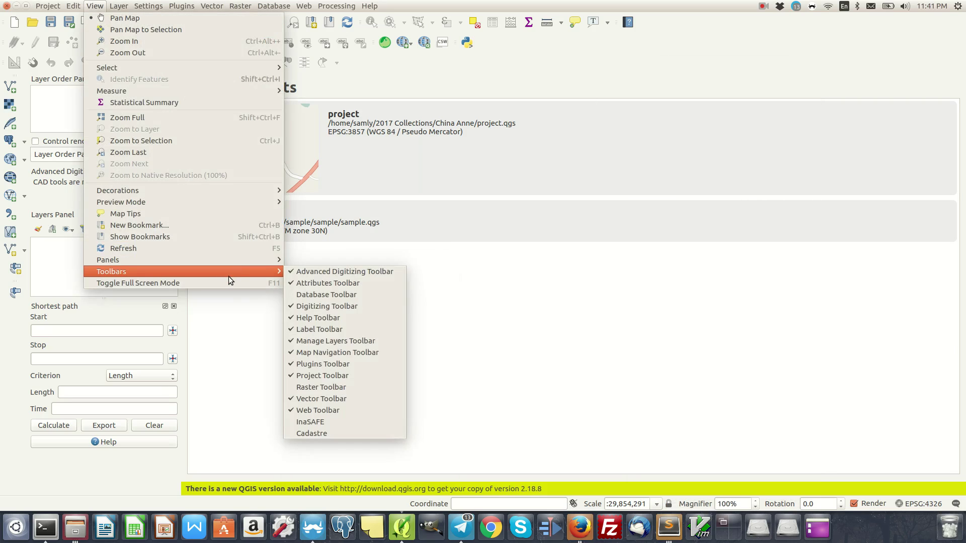
click(516, 195)
Look through the layer commands, including the new layer types that can be created, and the settings commands.
click(119, 5)
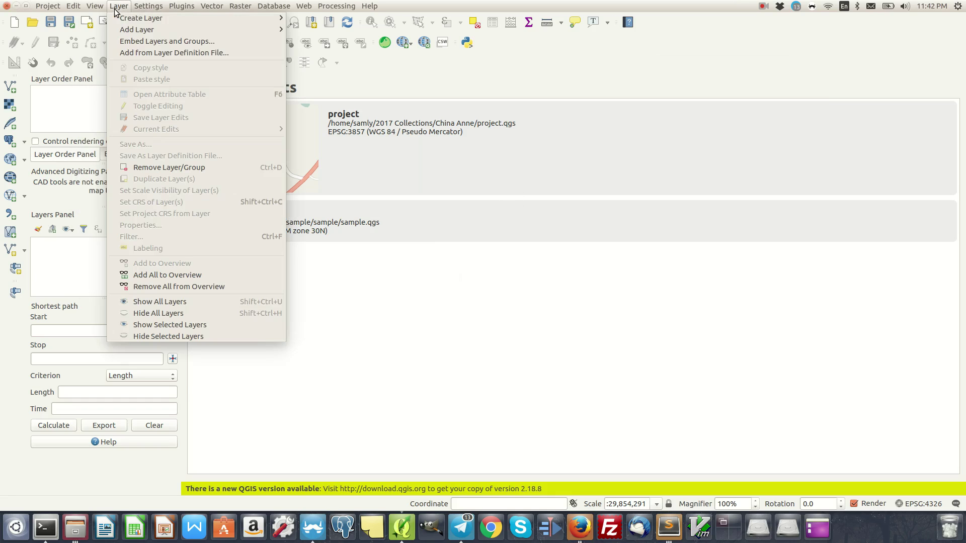
mouse_move(124, 20)
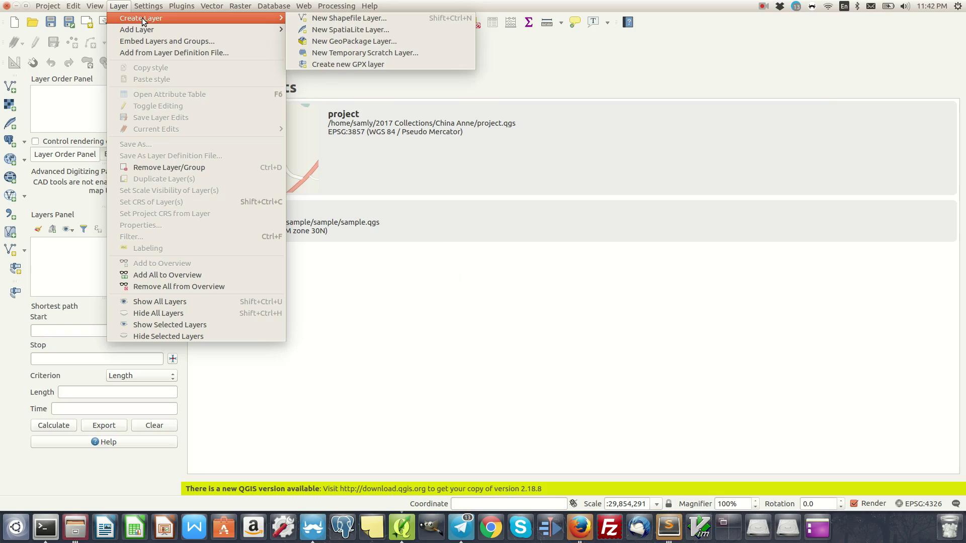
mouse_move(155, 4)
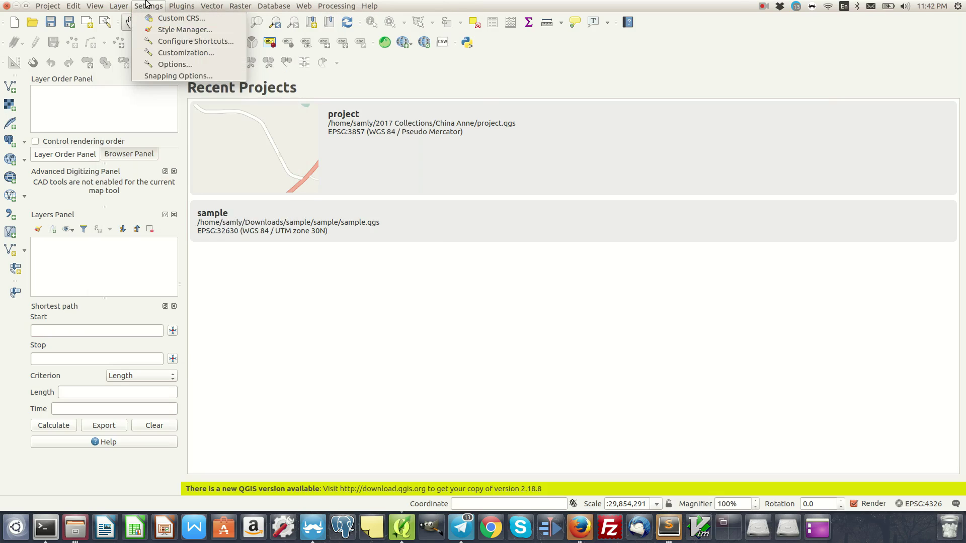
mouse_move(246, 26)
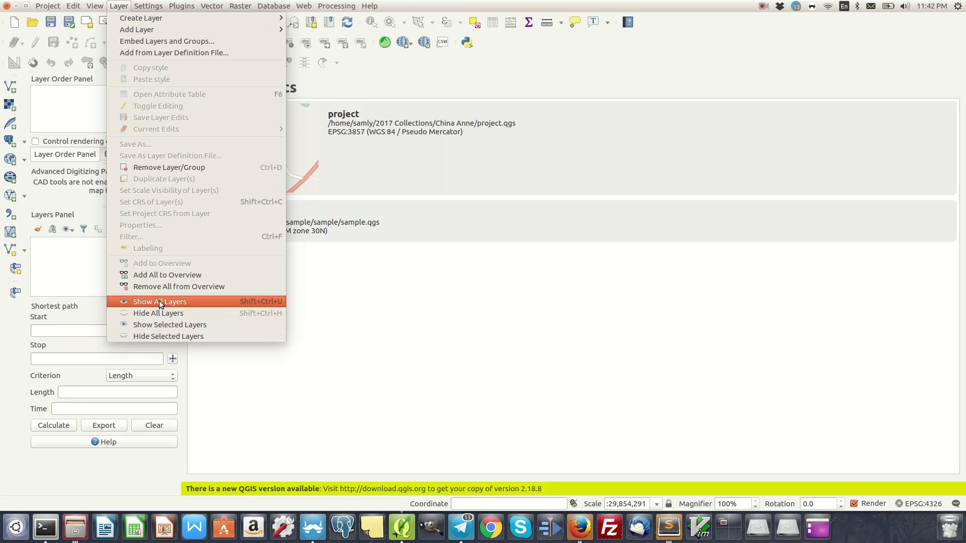
click(558, 75)
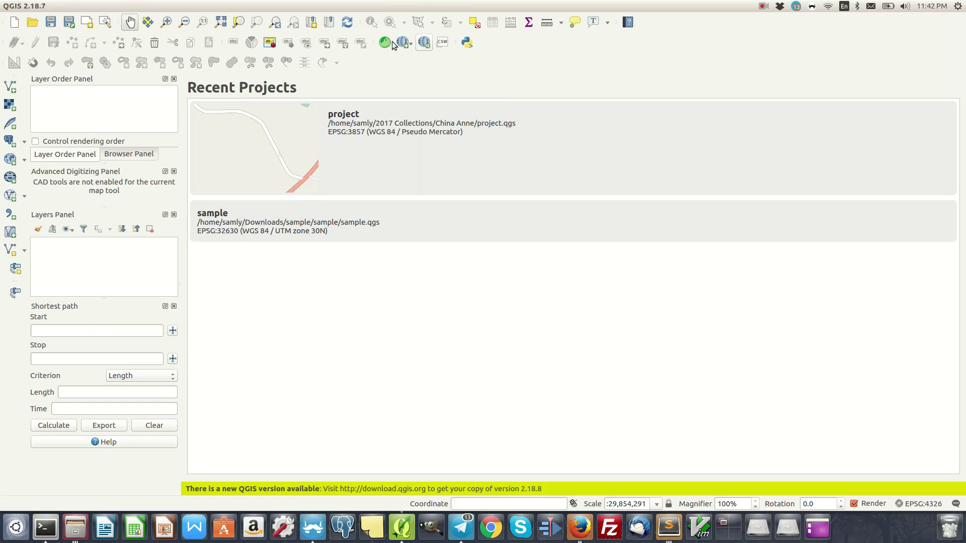
Open the program options and examine the Canvas & Legend selection color and the Map Tools settings.
click(141, 5)
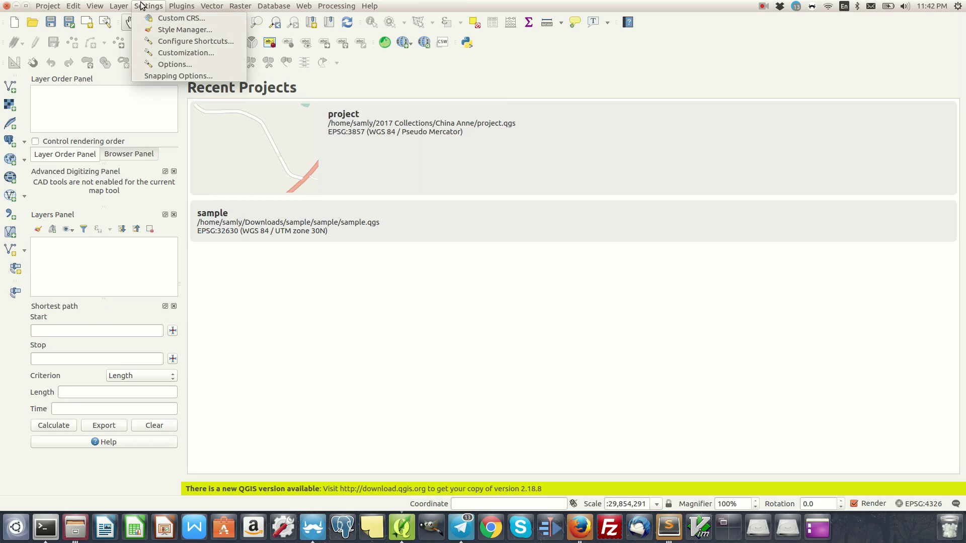
key(Left)
key(Right)
click(171, 68)
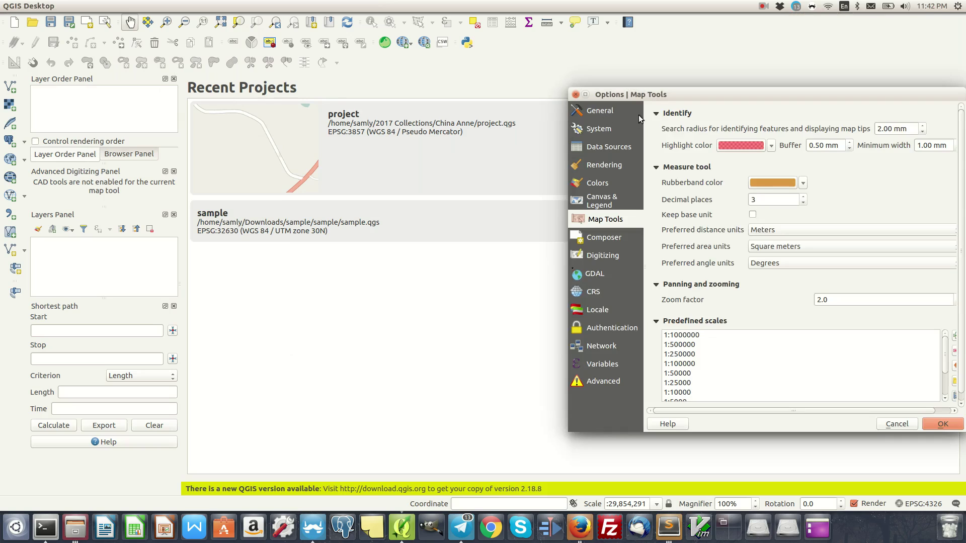
mouse_move(798, 101)
mouse_down()
mouse_move(551, 87)
mouse_move(558, 80)
mouse_up()
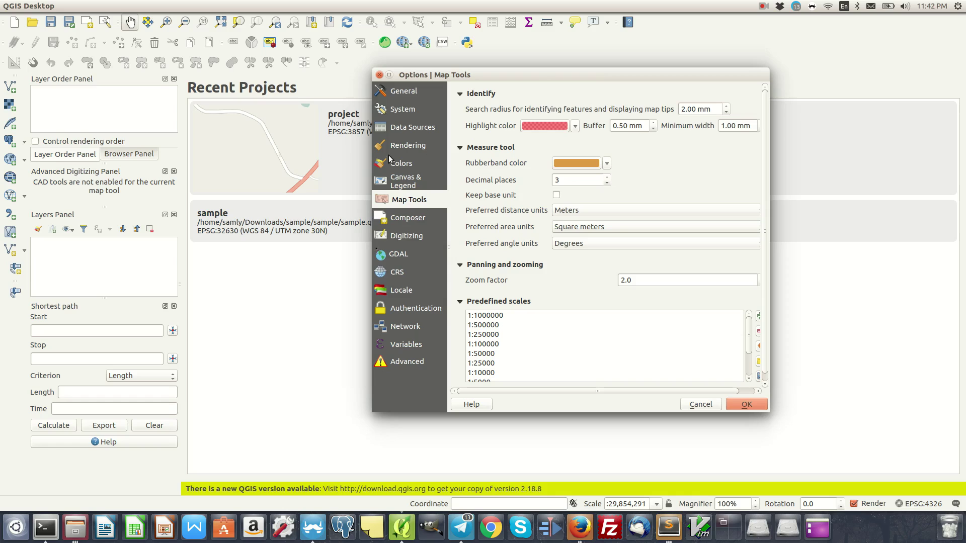
click(405, 185)
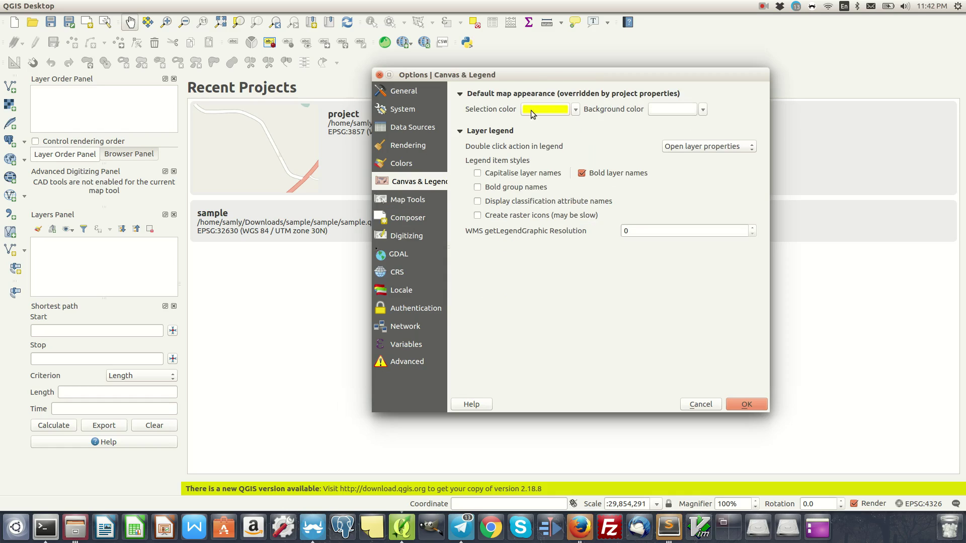
click(575, 109)
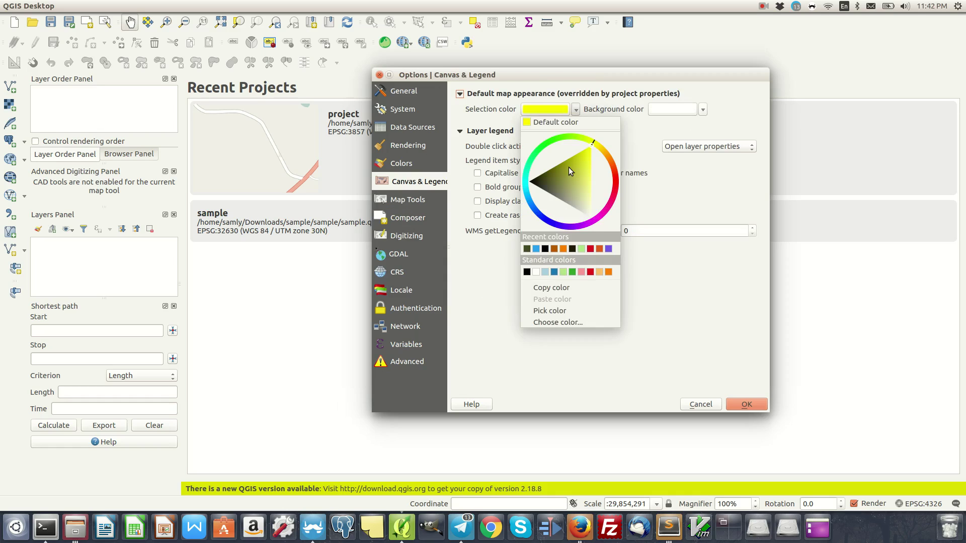
click(729, 101)
click(406, 202)
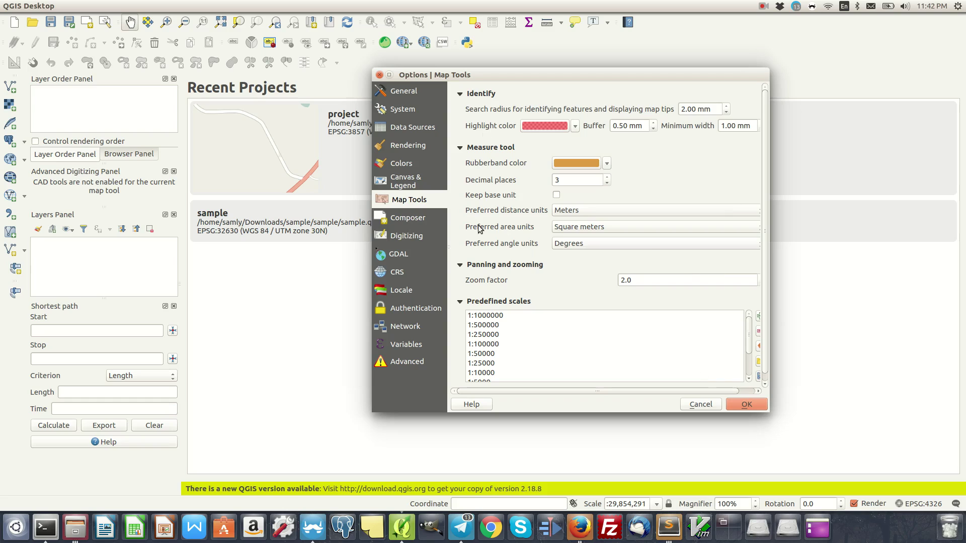
scroll(547, 294, down, 1)
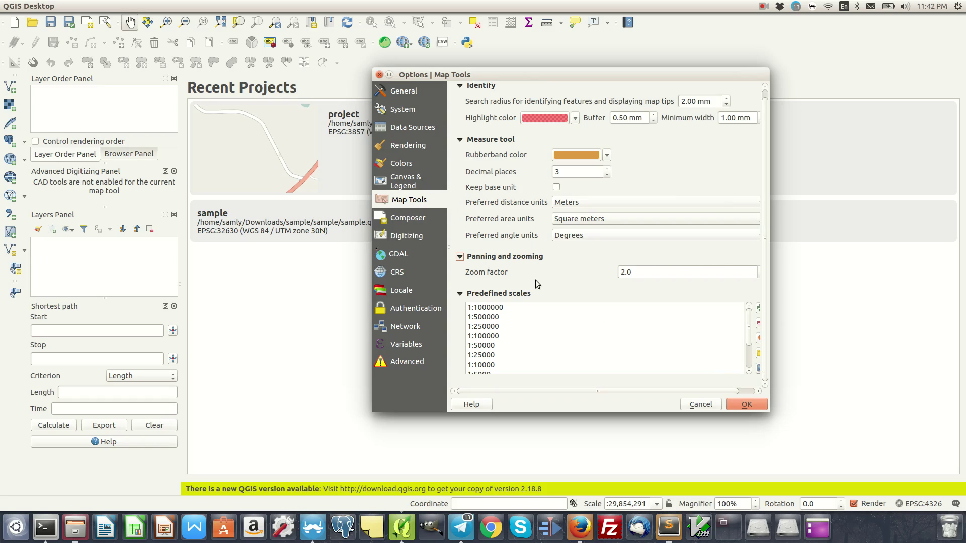
Examine the CRS, Network and Advanced pages of the program options.
click(404, 270)
click(645, 158)
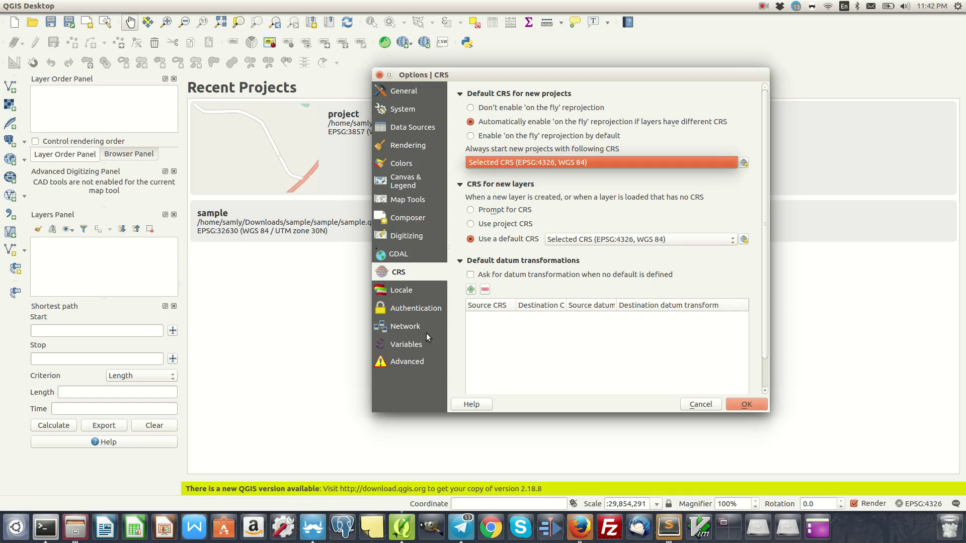
click(400, 327)
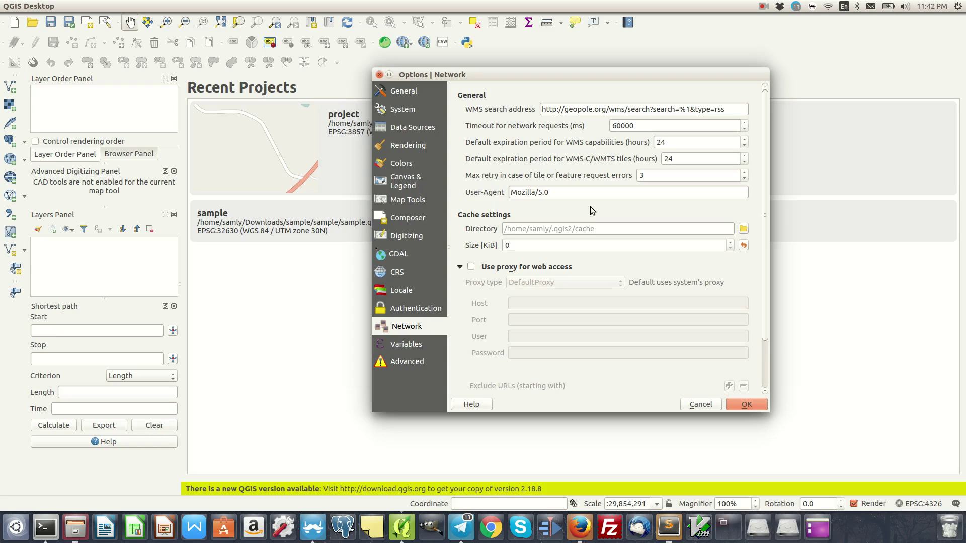
drag(625, 74, 603, 73)
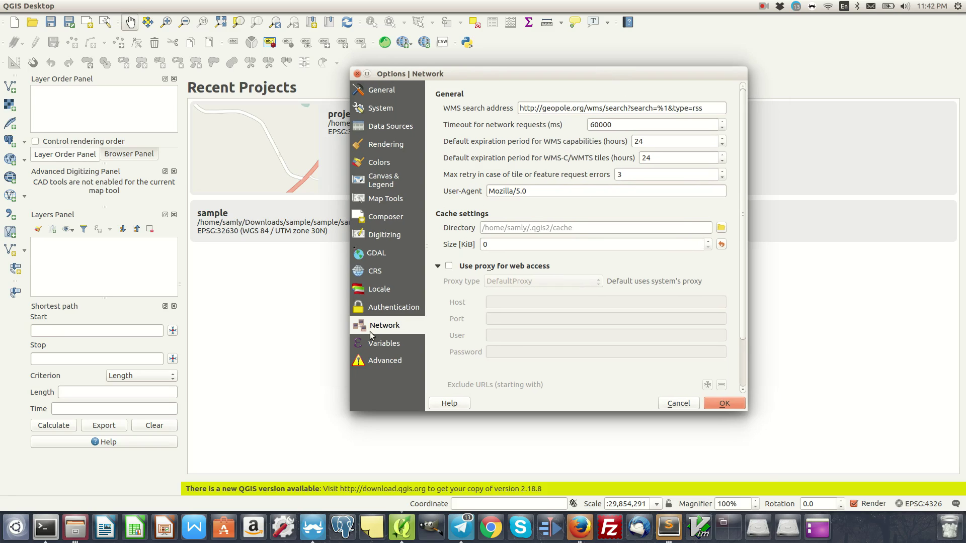
click(384, 360)
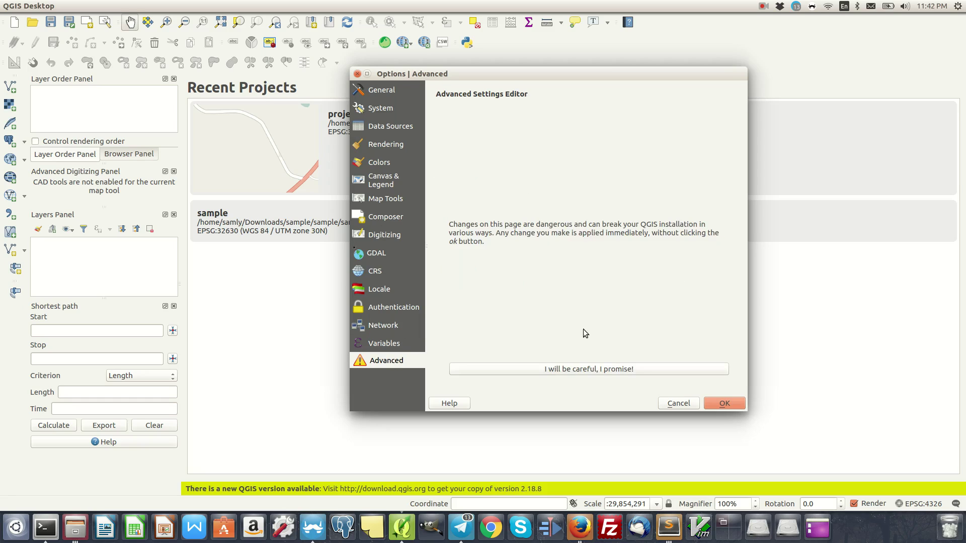
drag(445, 78, 453, 77)
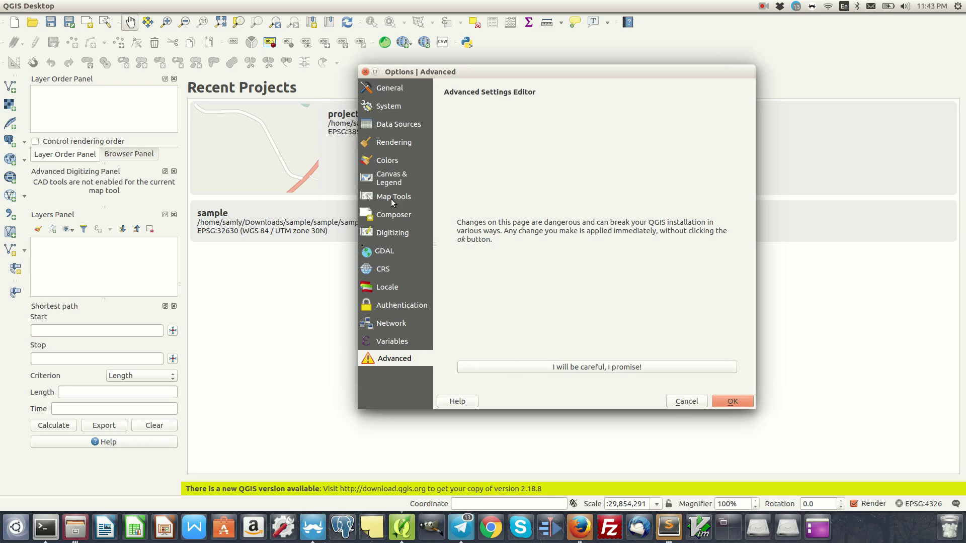
drag(557, 74, 560, 90)
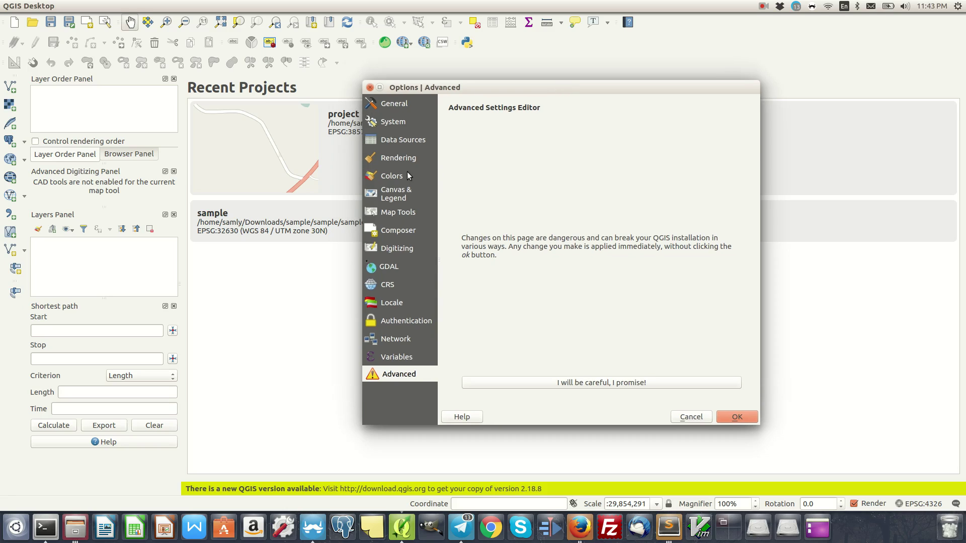
Examine the Colors, Data Sources and System pages of the program options, and close the options without saving changes.
click(392, 176)
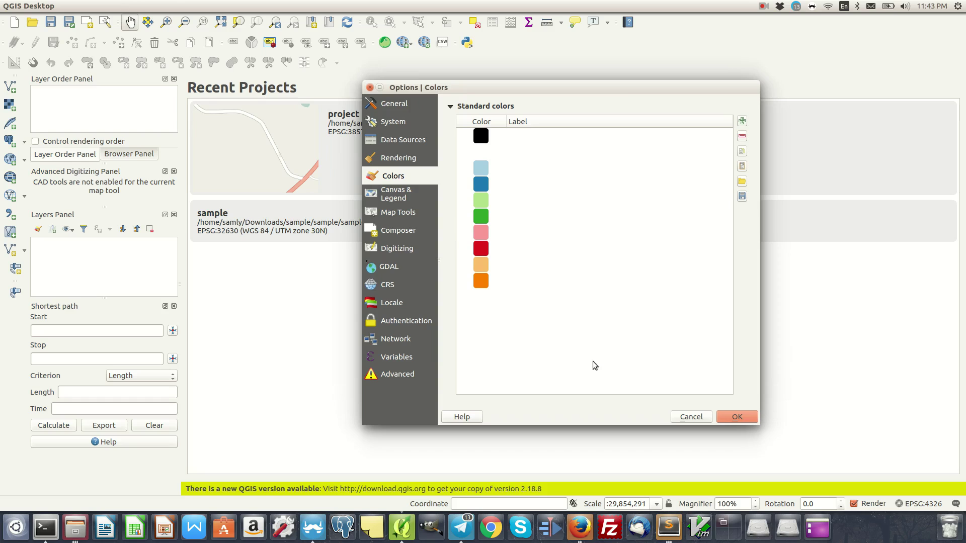
click(402, 141)
click(403, 125)
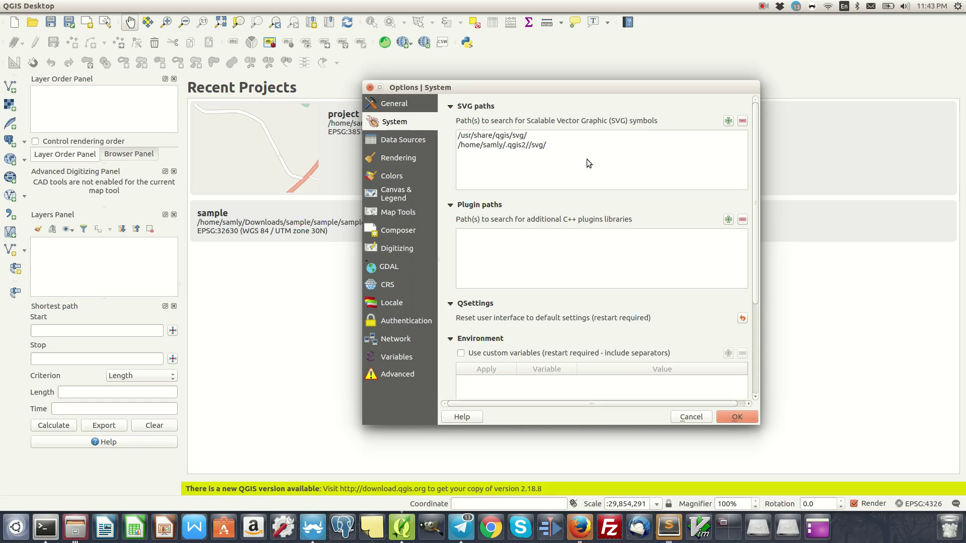
click(695, 420)
Review the settings commands and the plugin commands, including plugin management and the Python Console.
click(148, 6)
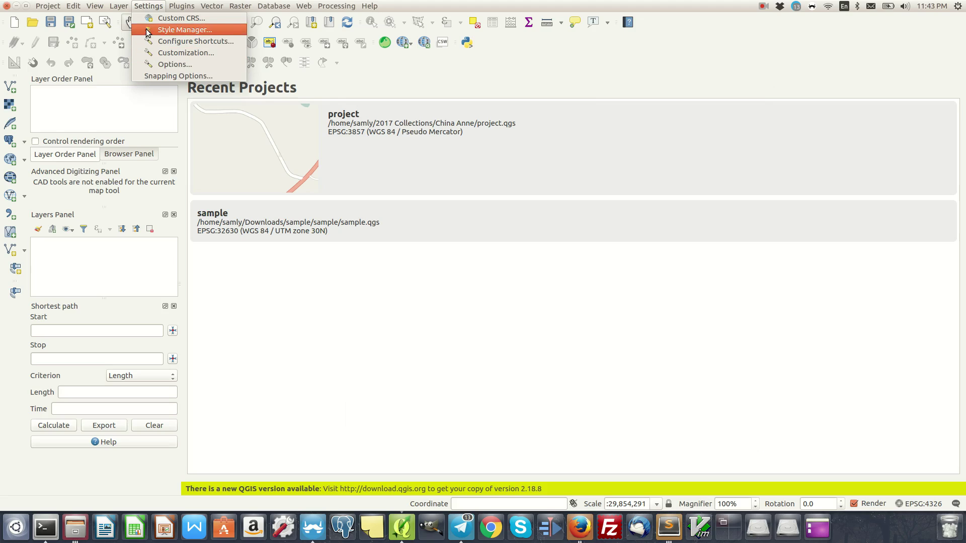
mouse_move(177, 6)
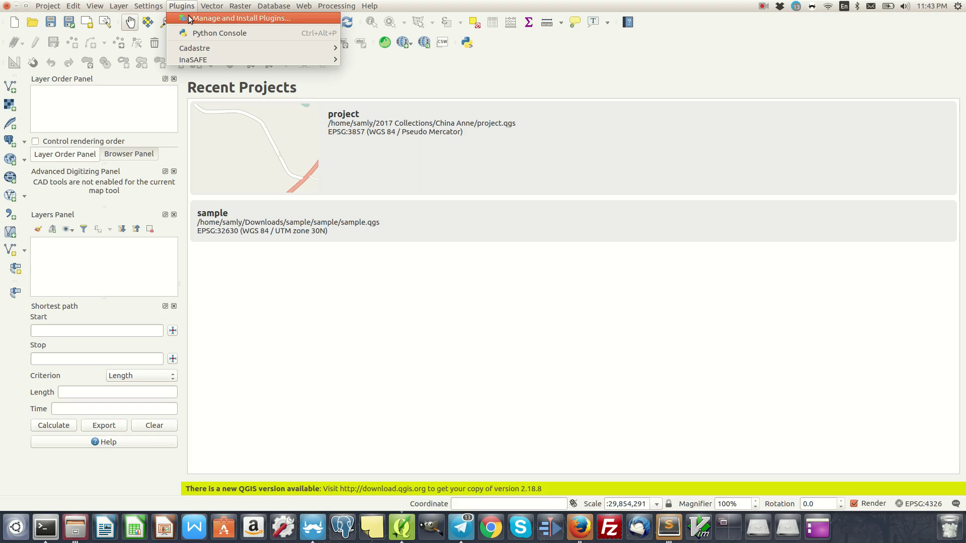
click(684, 91)
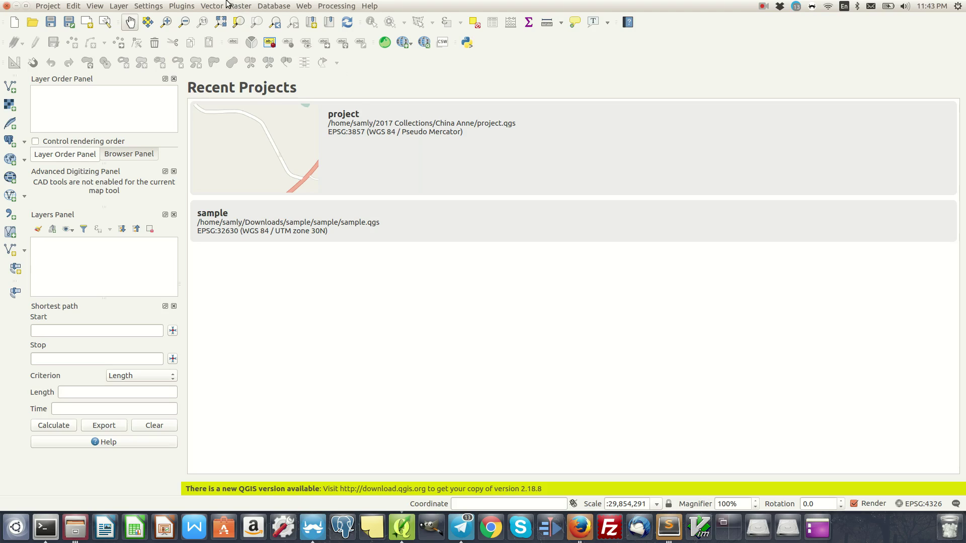
Look through the vector commands, including the Road Graph, Geoprocessing, Geometry and Data Management tools.
click(209, 4)
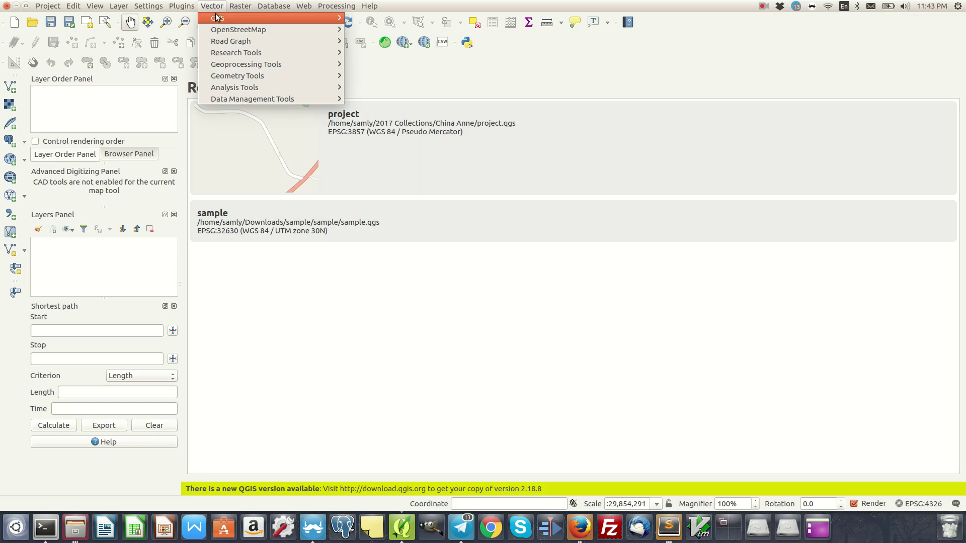
mouse_move(246, 34)
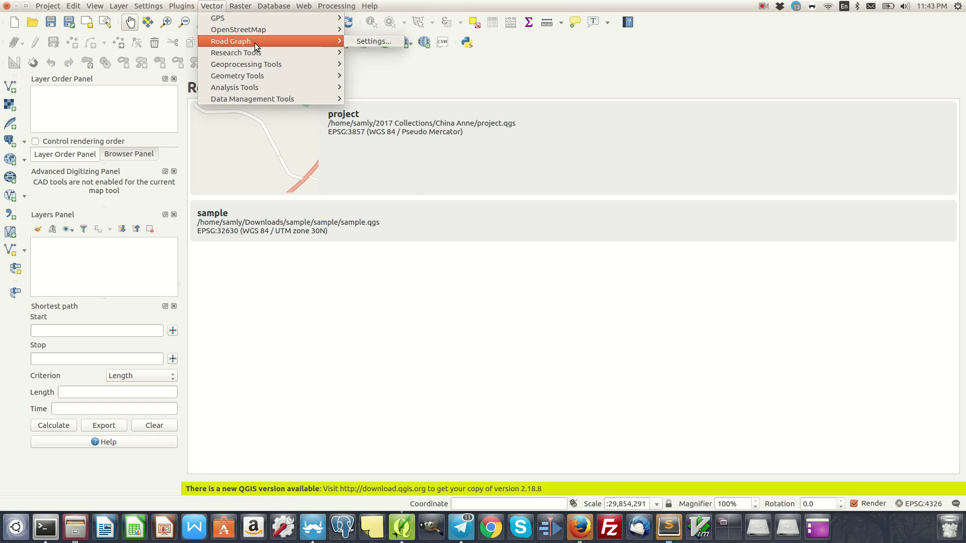
mouse_move(268, 66)
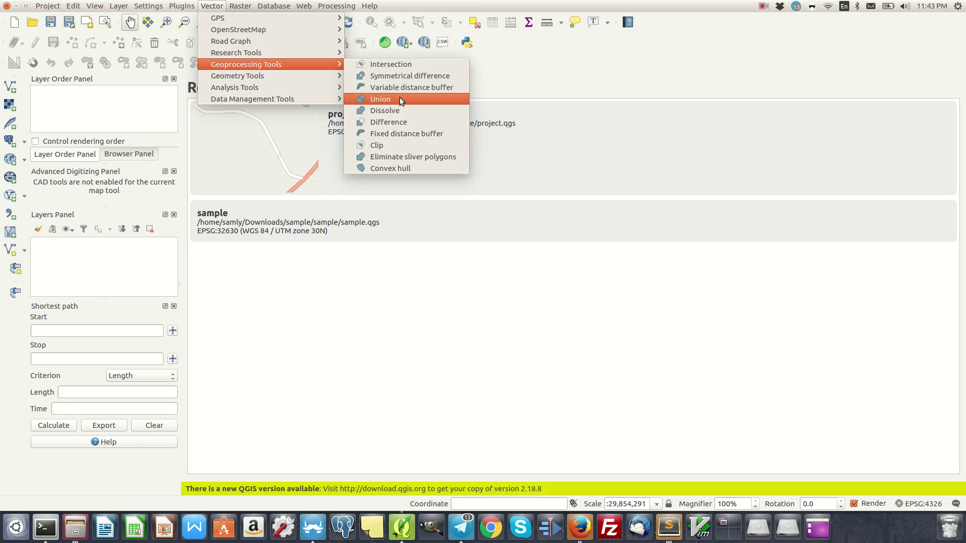
mouse_move(268, 99)
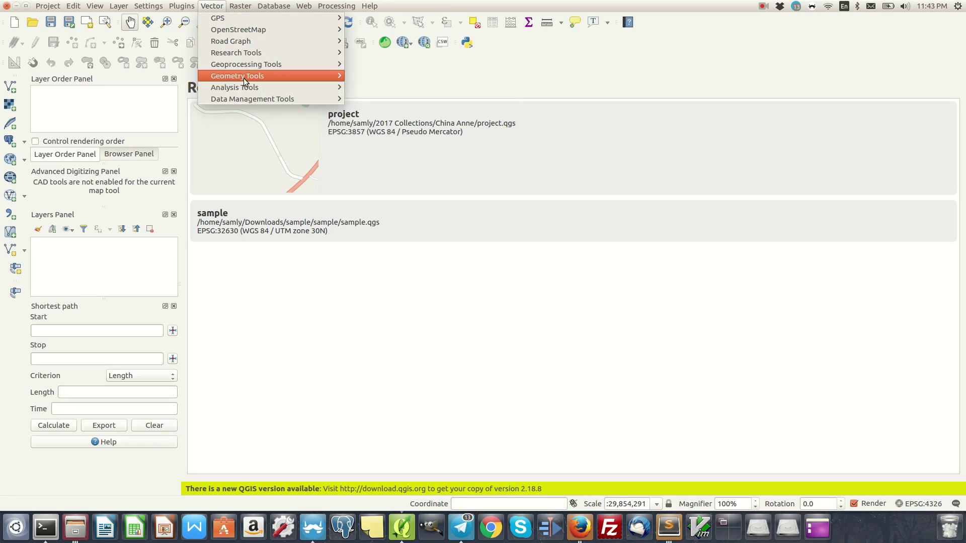
click(602, 95)
Review the raster commands, such as the Raster Calculator, Align Rasters, Georeferencer and the projection, conversion and analysis tools.
click(240, 5)
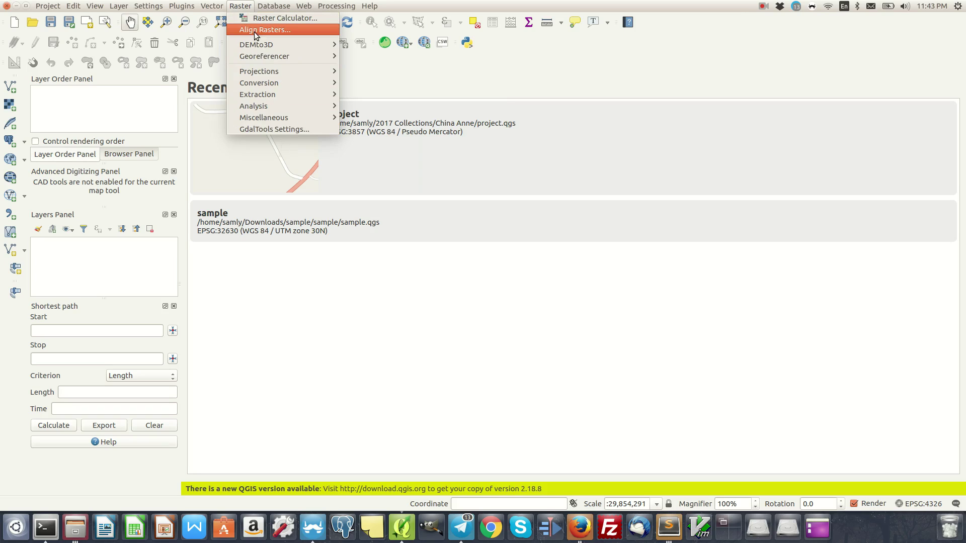
click(297, 299)
click(240, 5)
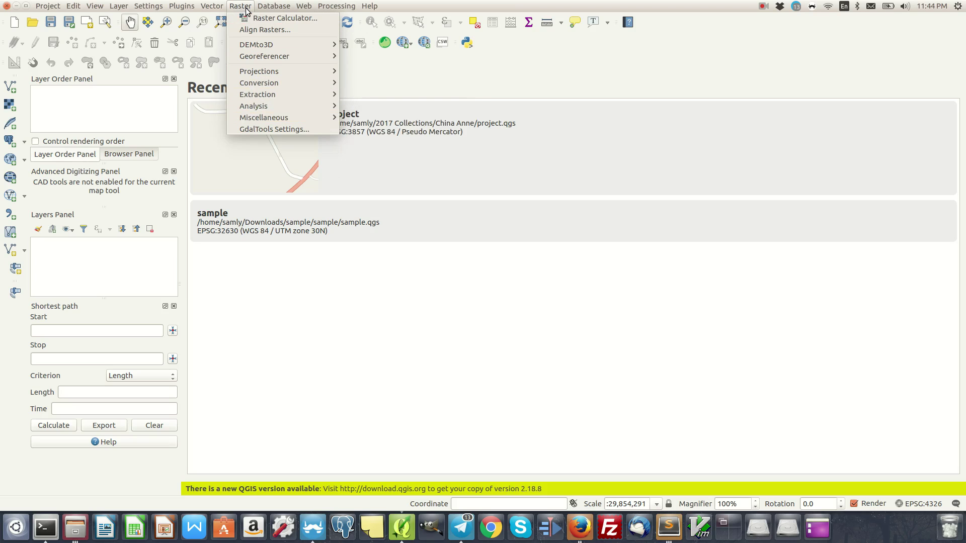
Open the DB Manager from the database commands and move its window over the middle of the workspace.
mouse_move(261, 4)
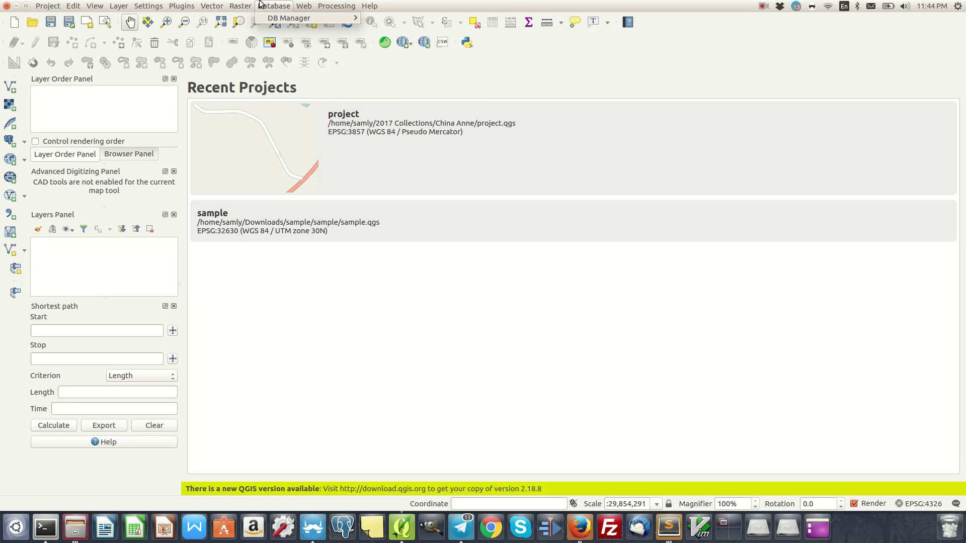
mouse_move(322, 18)
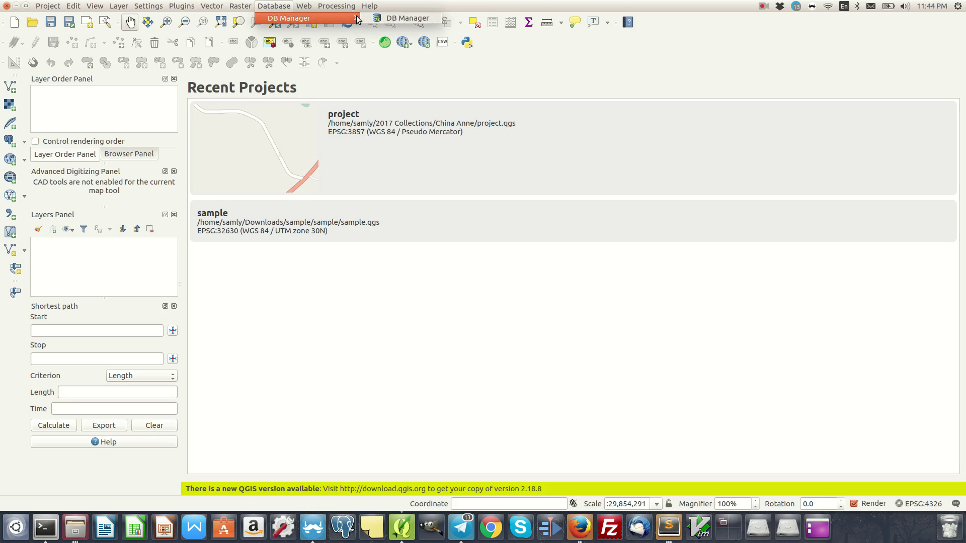
click(373, 19)
drag(209, 18, 503, 104)
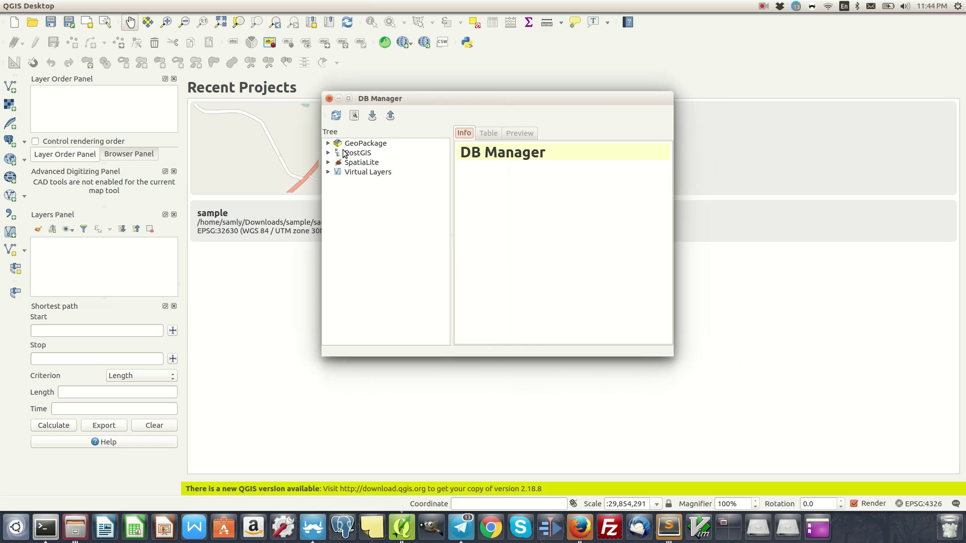
drag(436, 100, 422, 81)
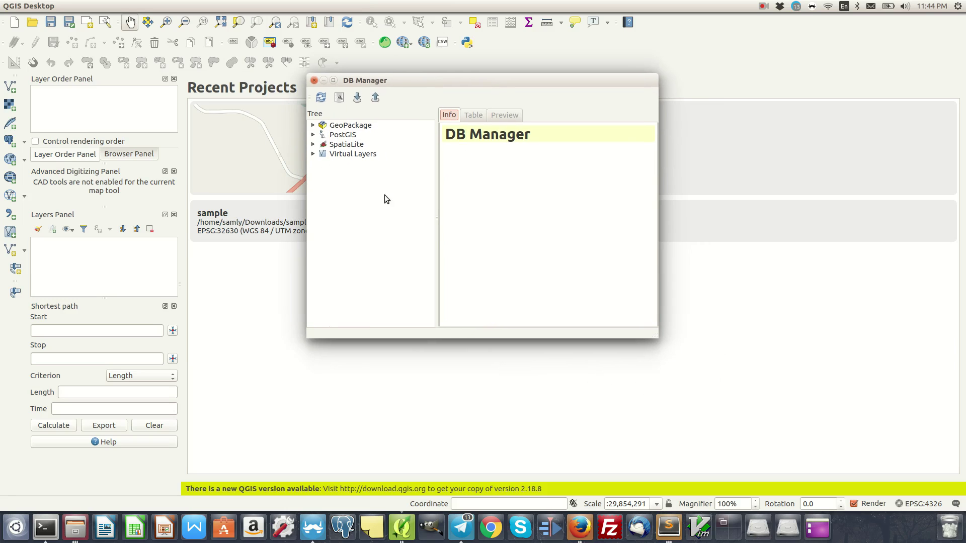
Inspect the public schema of the Power PostGIS connection and the GeoPackage and SpatiaLite entries, and close the DB Manager.
click(313, 134)
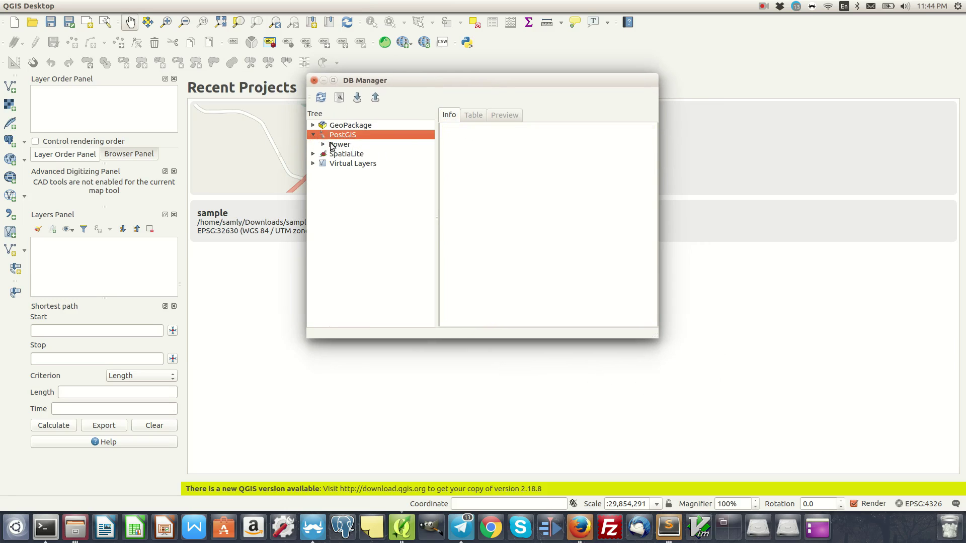
click(323, 144)
click(396, 157)
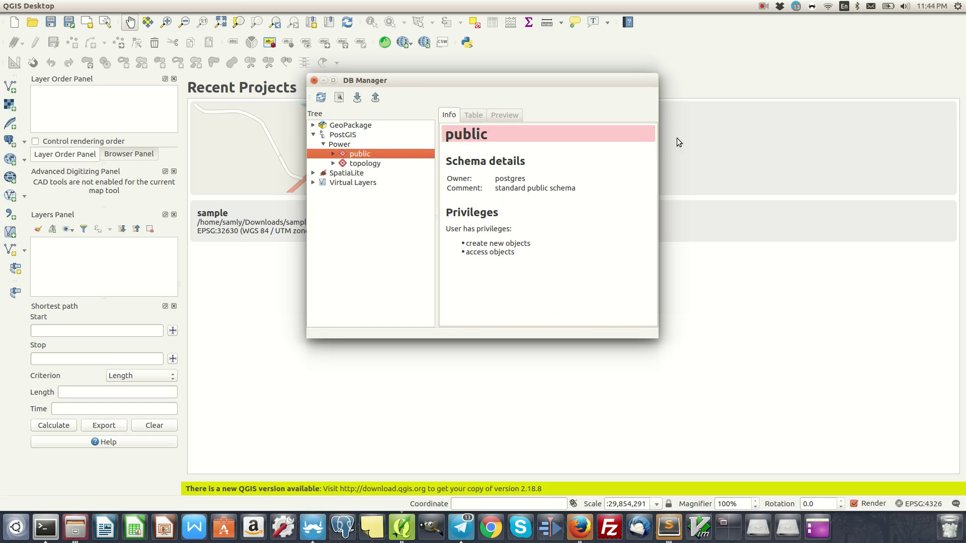
click(338, 126)
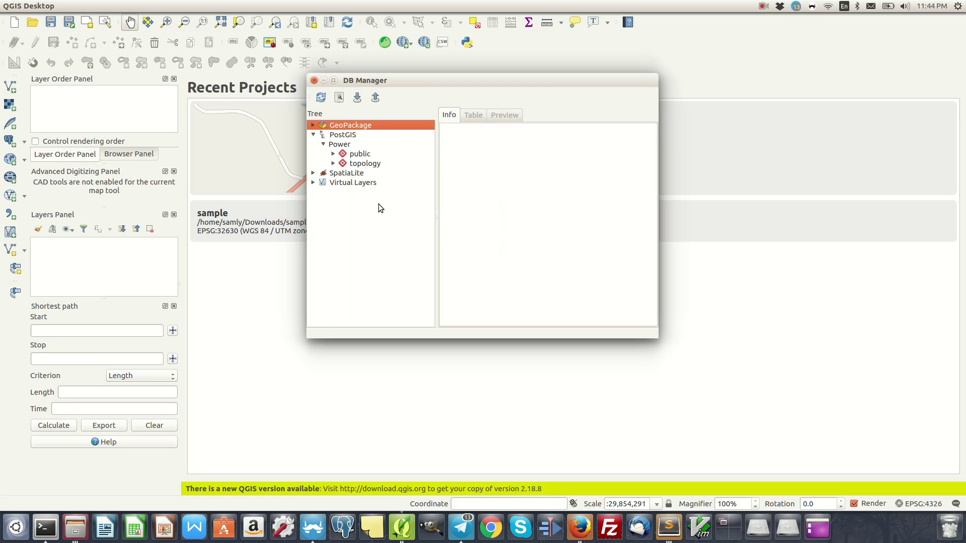
click(337, 174)
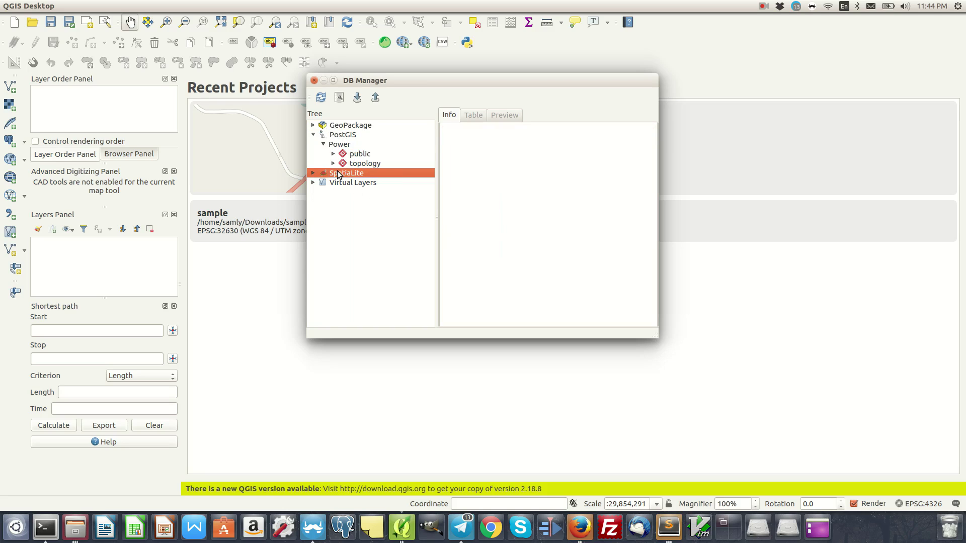
click(314, 81)
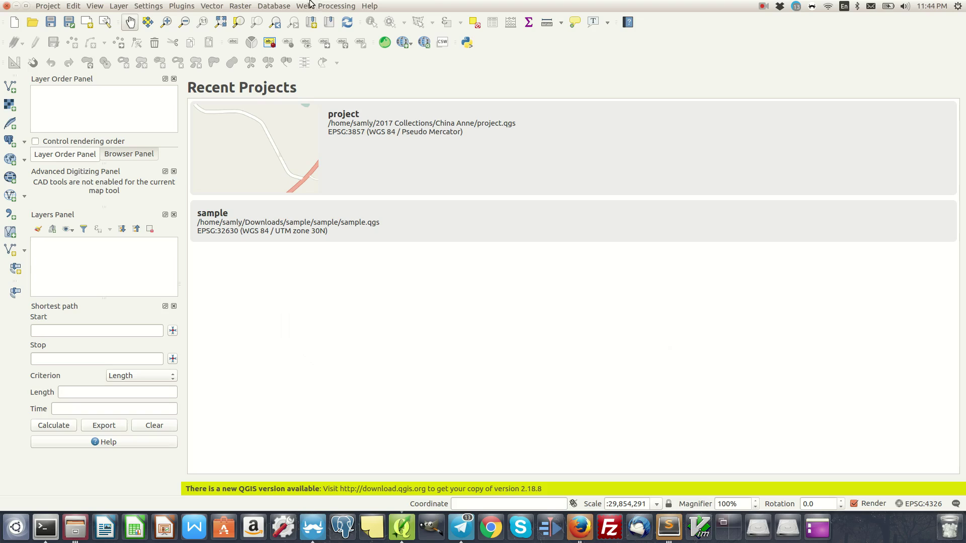
Browse the web commands, including MetaSearch, the QuickMapServices options and the base map providers of the OpenLayers plugin.
click(304, 6)
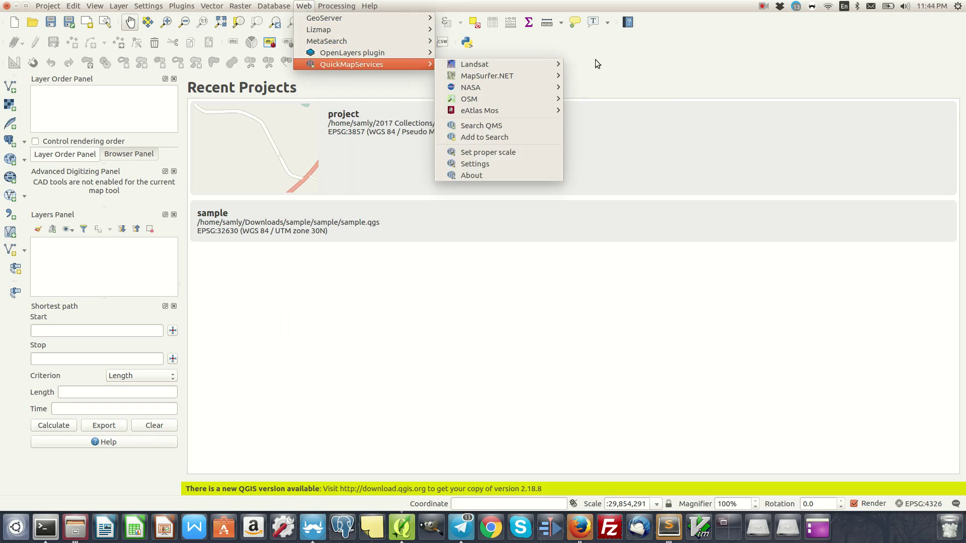
mouse_move(274, 5)
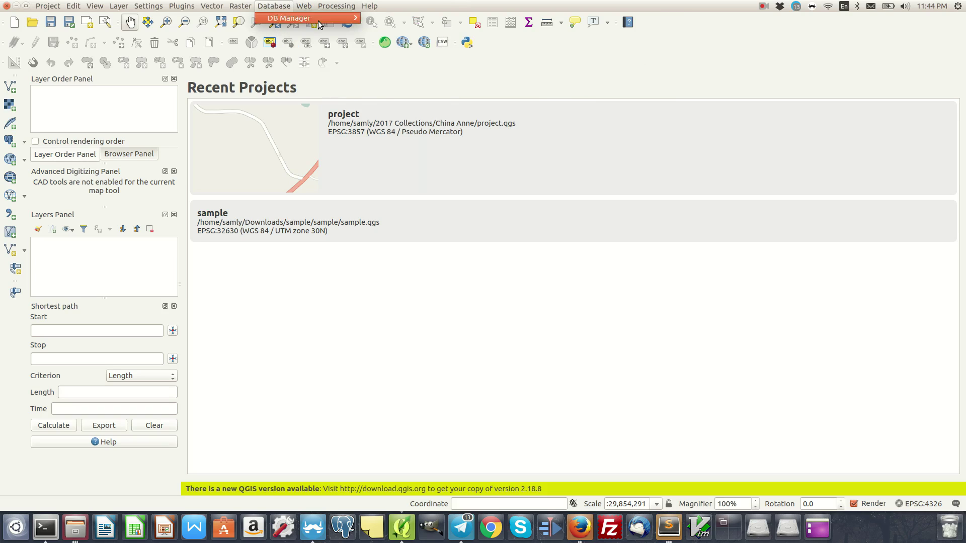
click(530, 79)
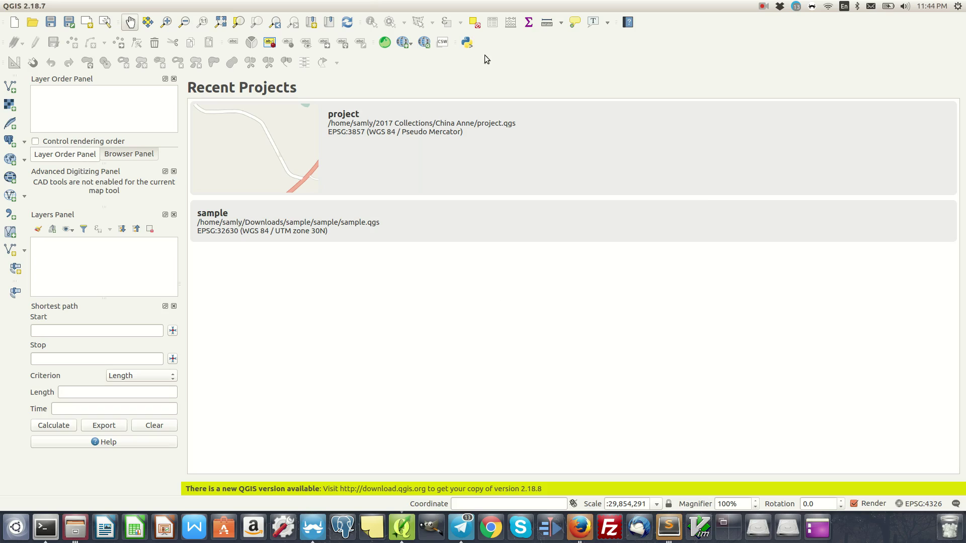
click(304, 6)
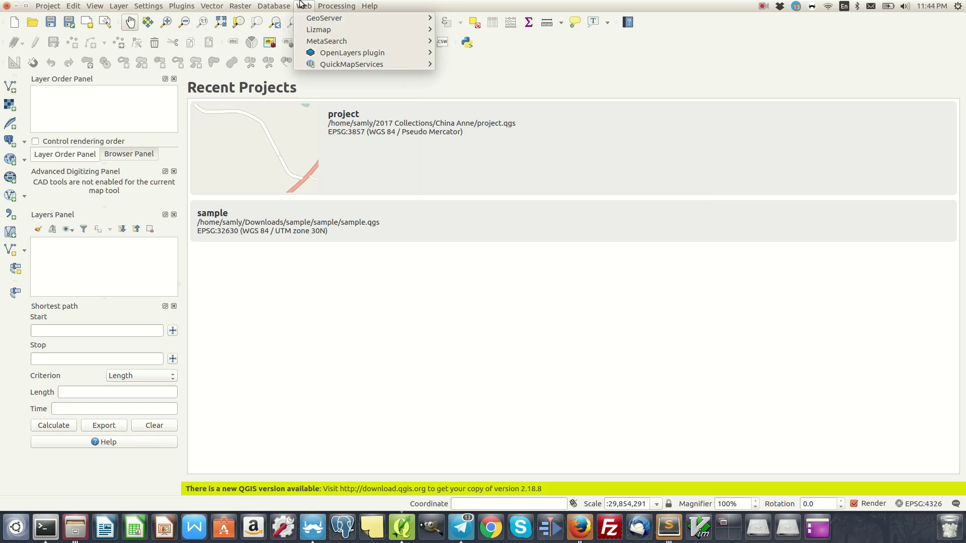
mouse_move(311, 20)
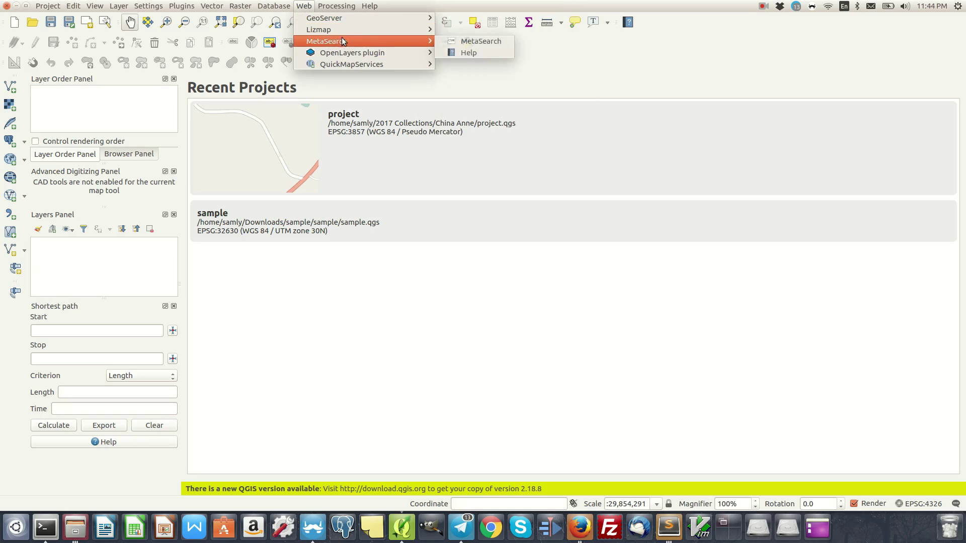
mouse_move(340, 30)
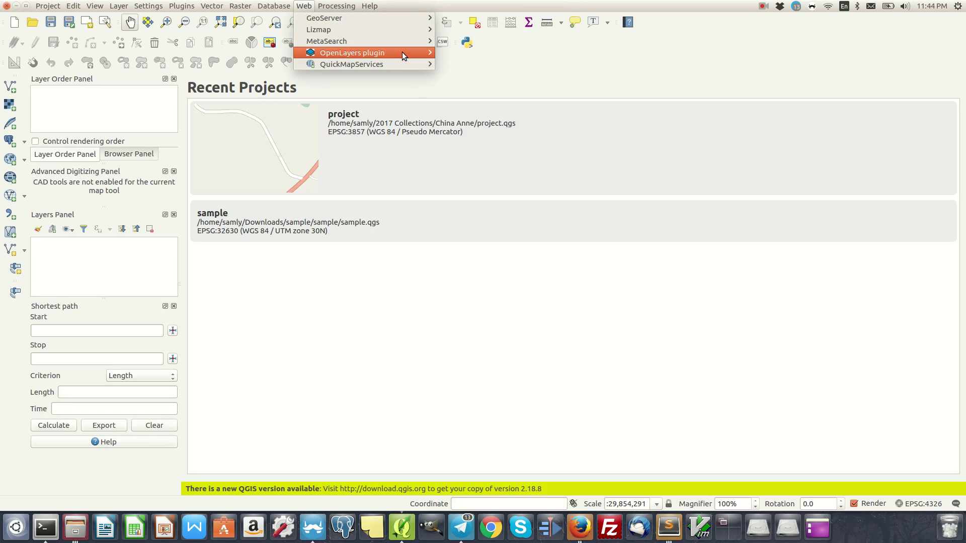
mouse_move(403, 54)
mouse_move(505, 66)
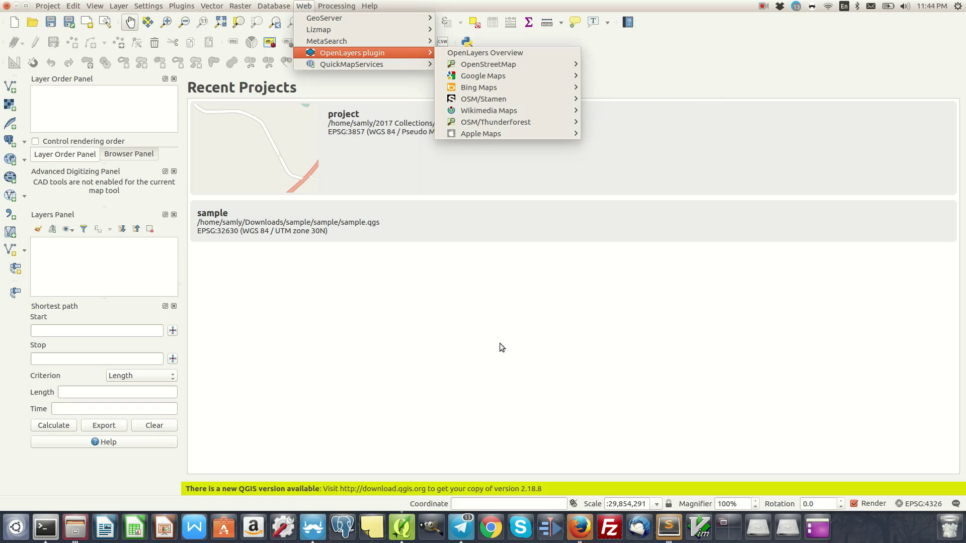
click(689, 79)
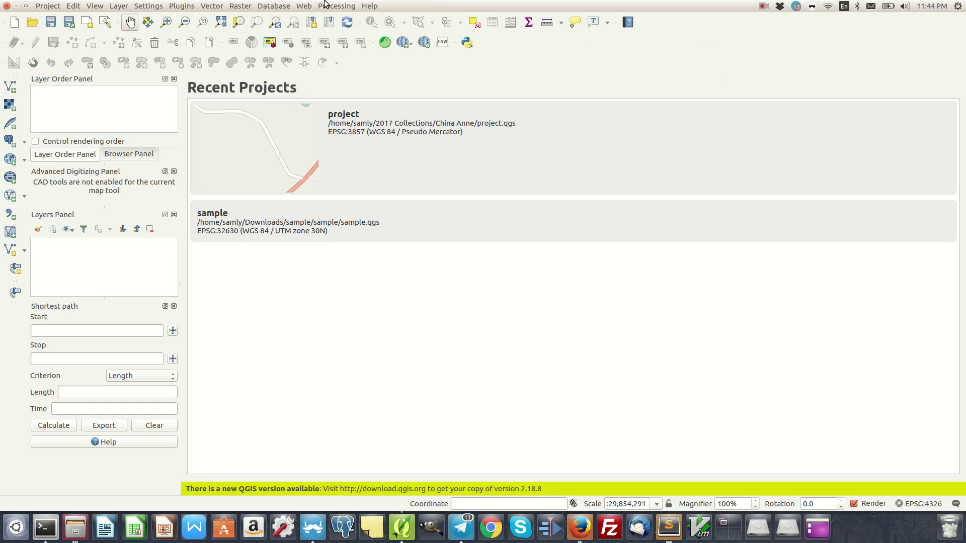
Show the Processing Toolbox, collapse its recently used algorithms and select the Models group.
click(325, 4)
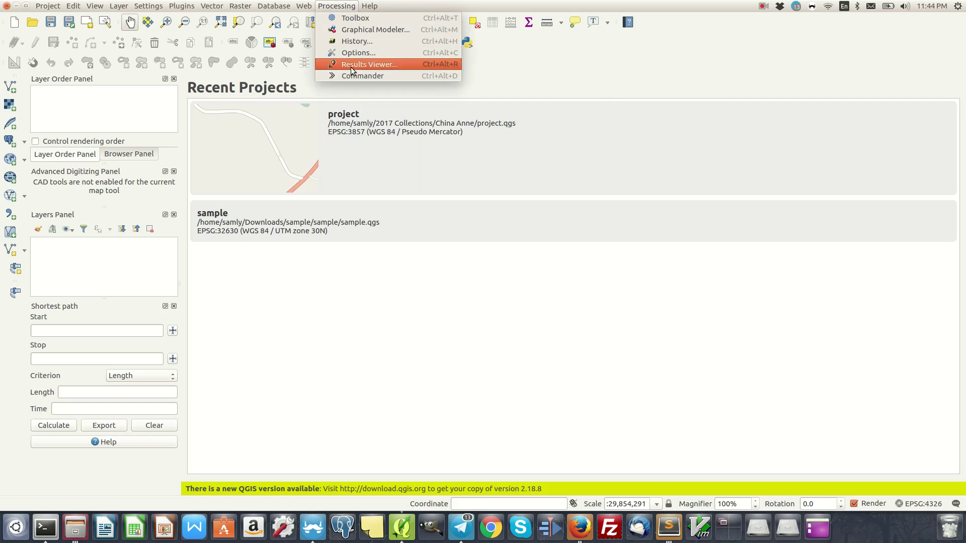
click(355, 18)
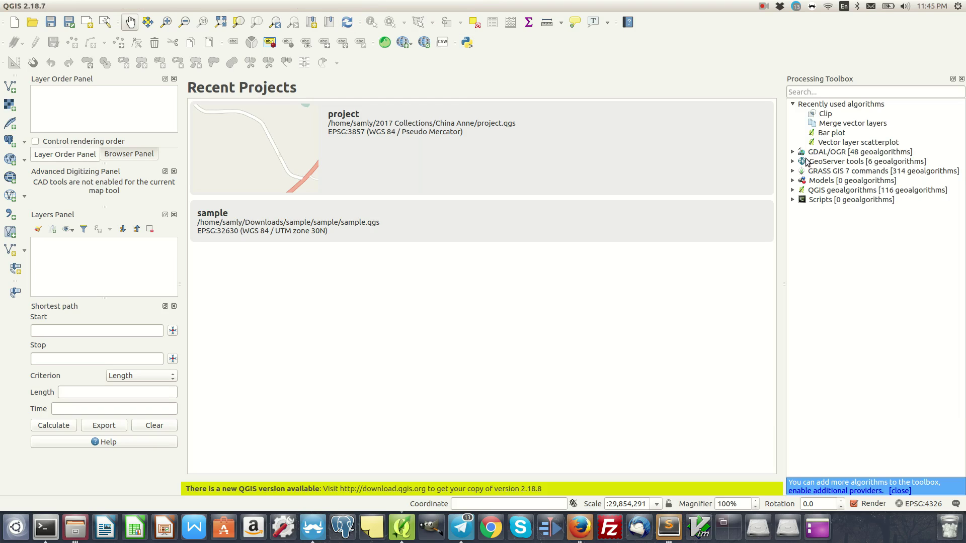
click(793, 104)
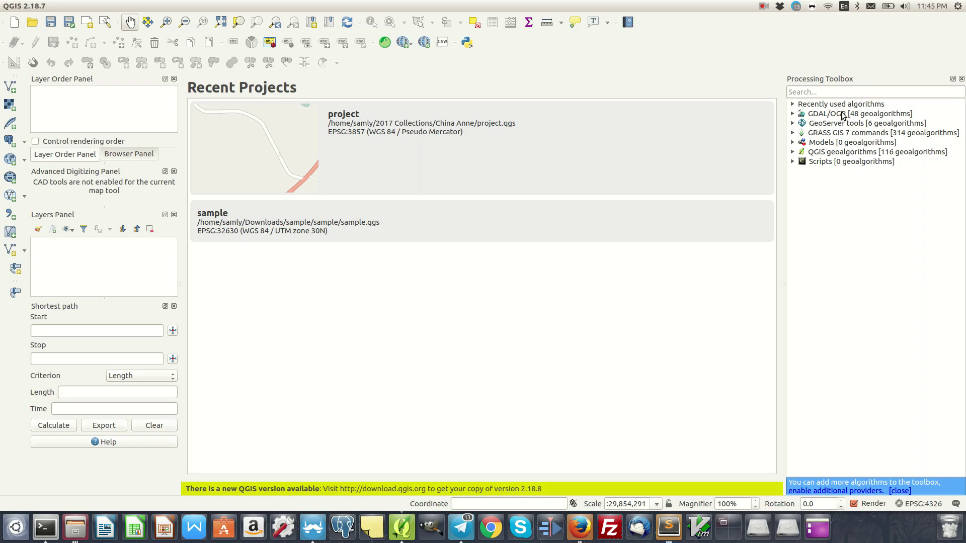
click(833, 144)
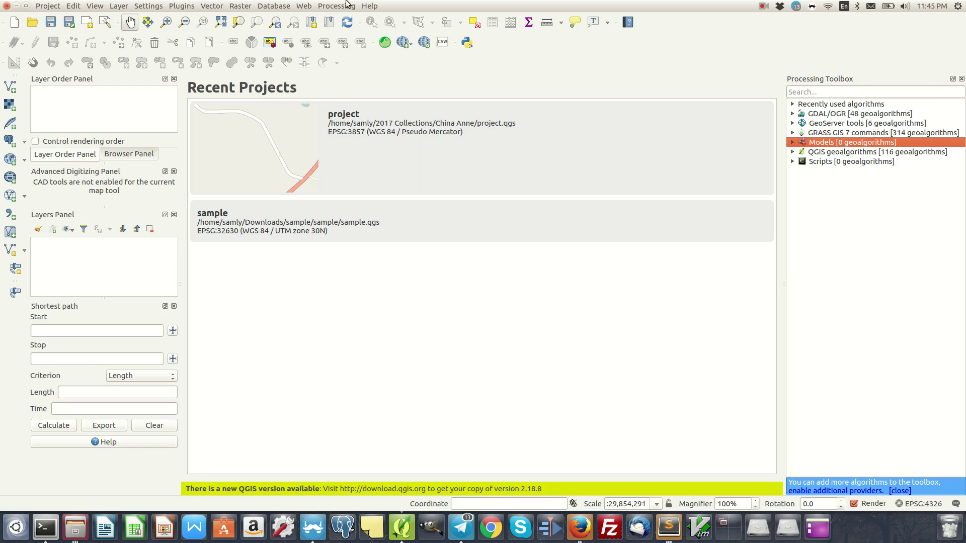
Review the available help commands, such as Help Contents, API Documentation and Check QGIS Version.
click(370, 5)
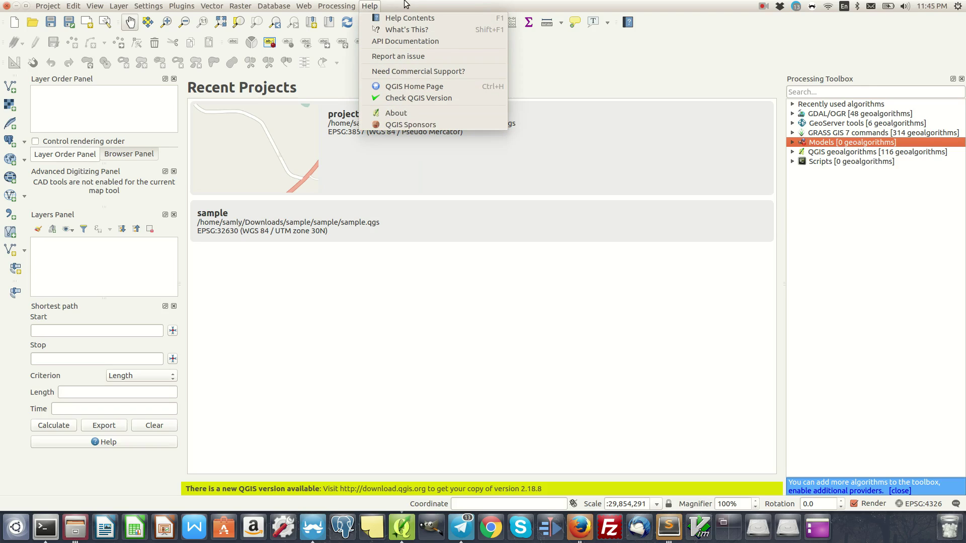
click(556, 70)
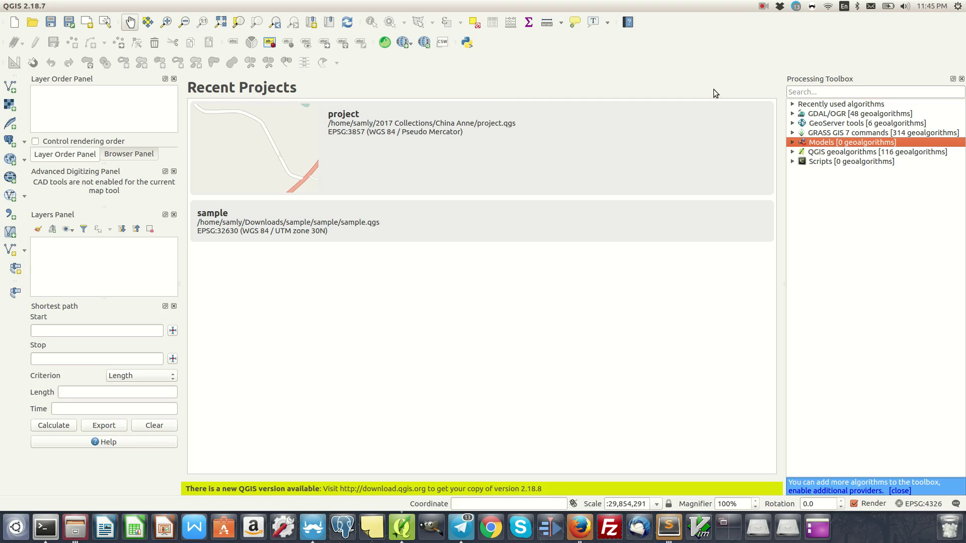
Close the Shortest path panel.
click(174, 306)
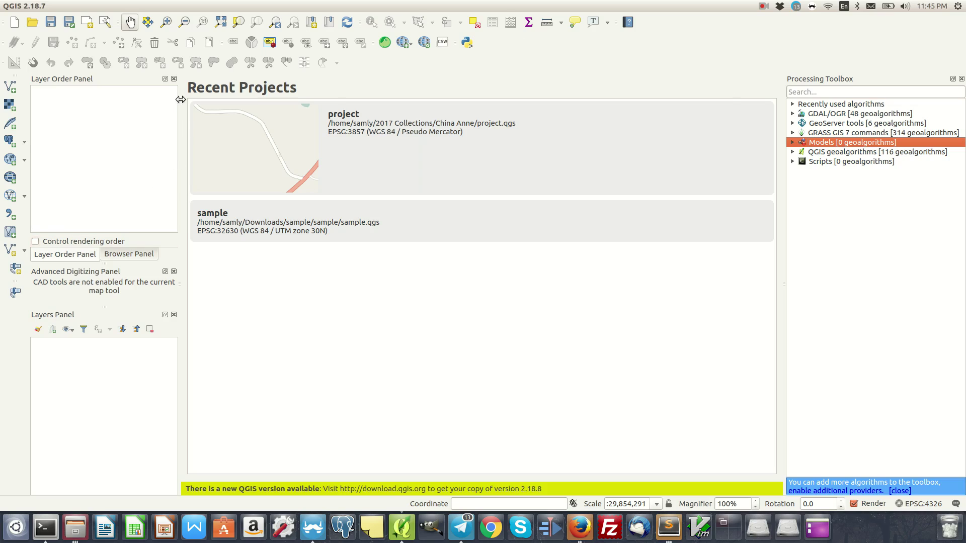
Show the Browser Panel and add ROADS.shp from the Desktop's Datas folder as a vector layer.
click(128, 254)
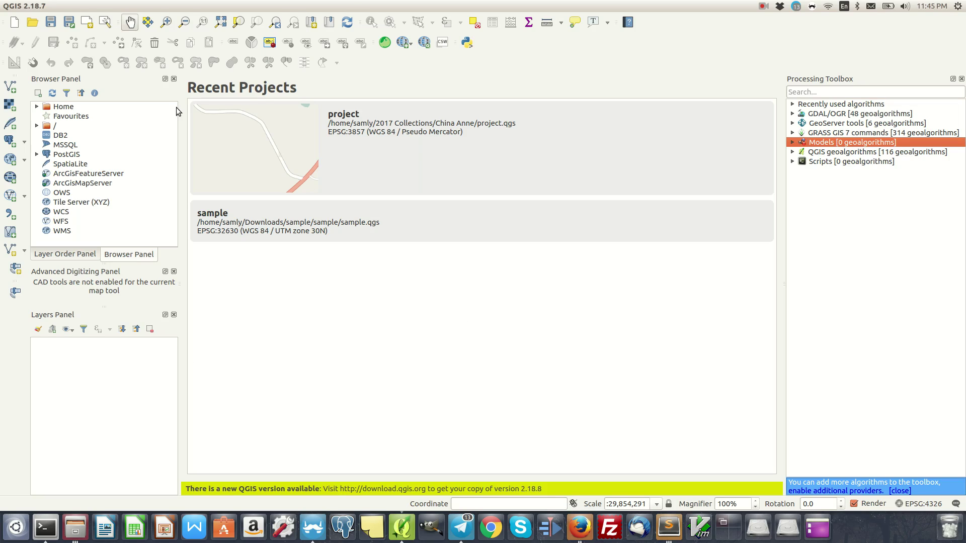
click(7, 93)
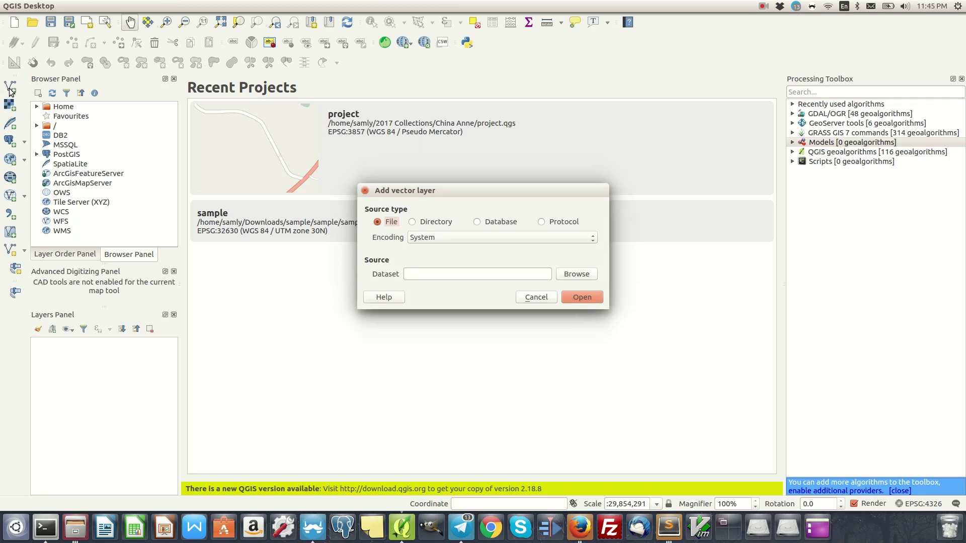
click(586, 277)
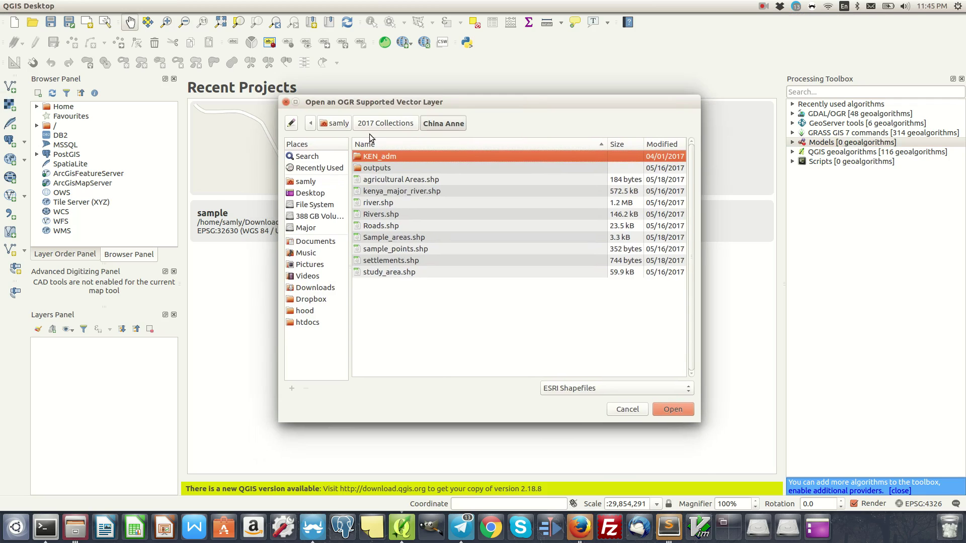
click(324, 193)
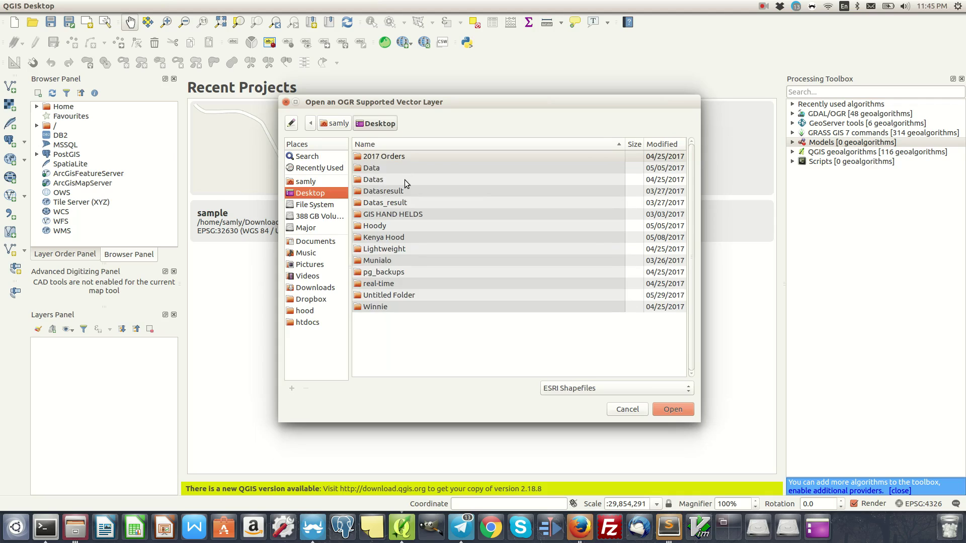
double_click(404, 180)
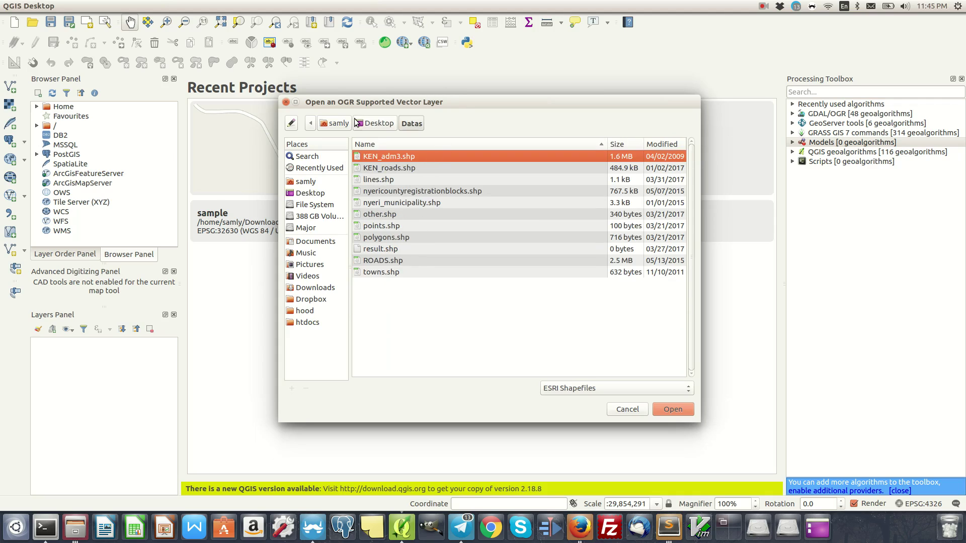
click(412, 261)
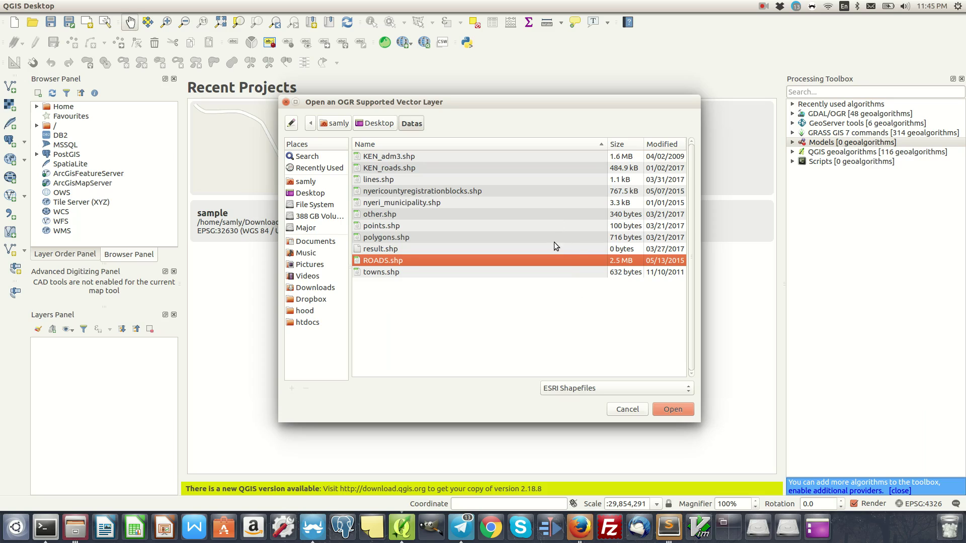
click(671, 408)
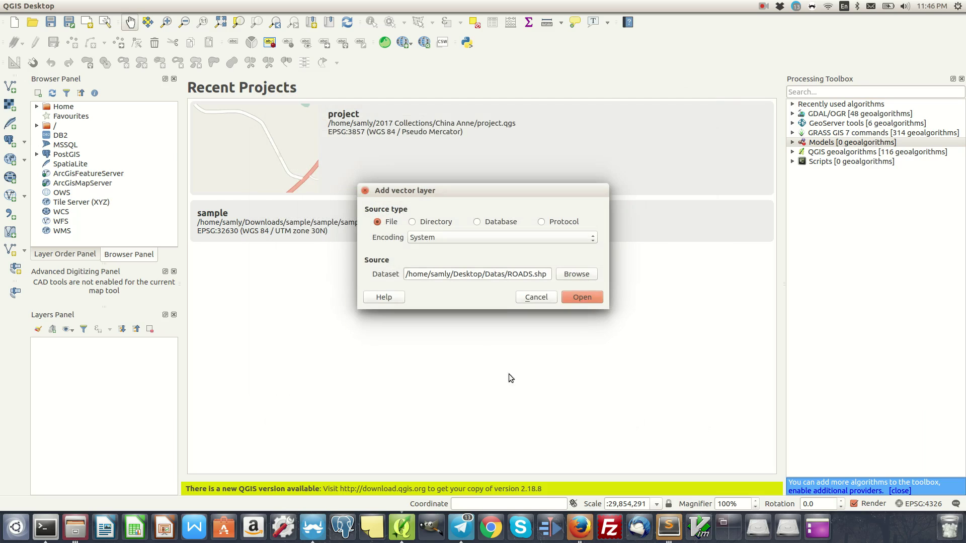
click(562, 297)
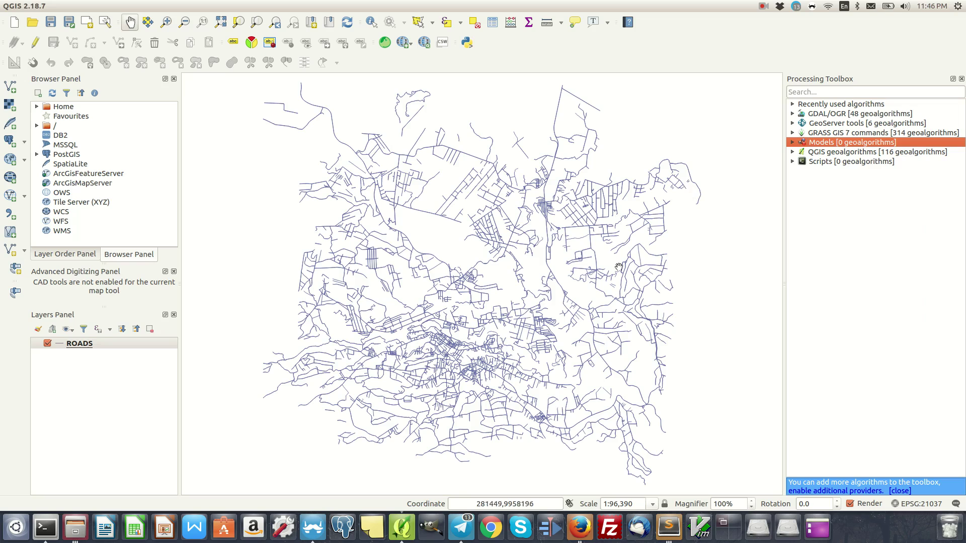
Switch to the Files window, add KEN_roads.shp from the Datas folder to the project's layers, and return to QGIS.
click(76, 528)
double_click(449, 202)
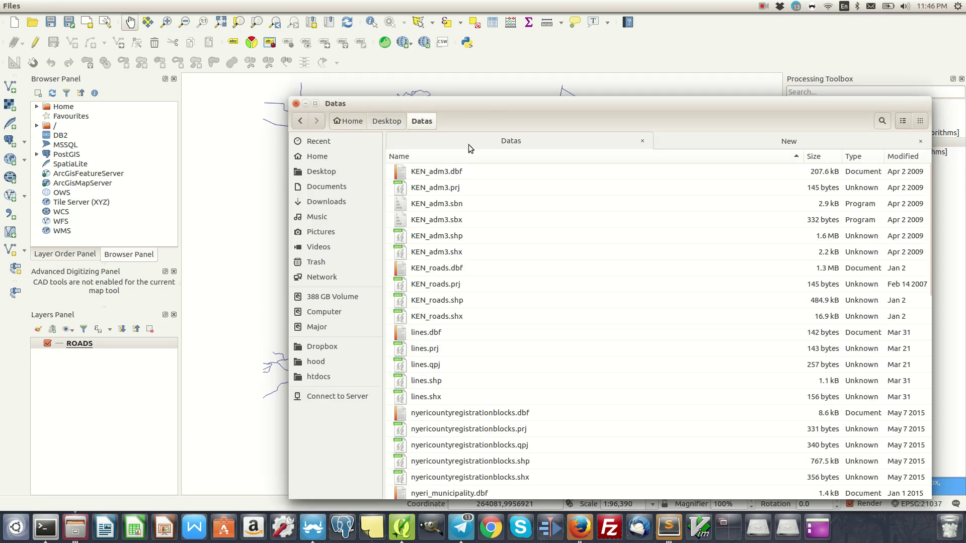
click(479, 300)
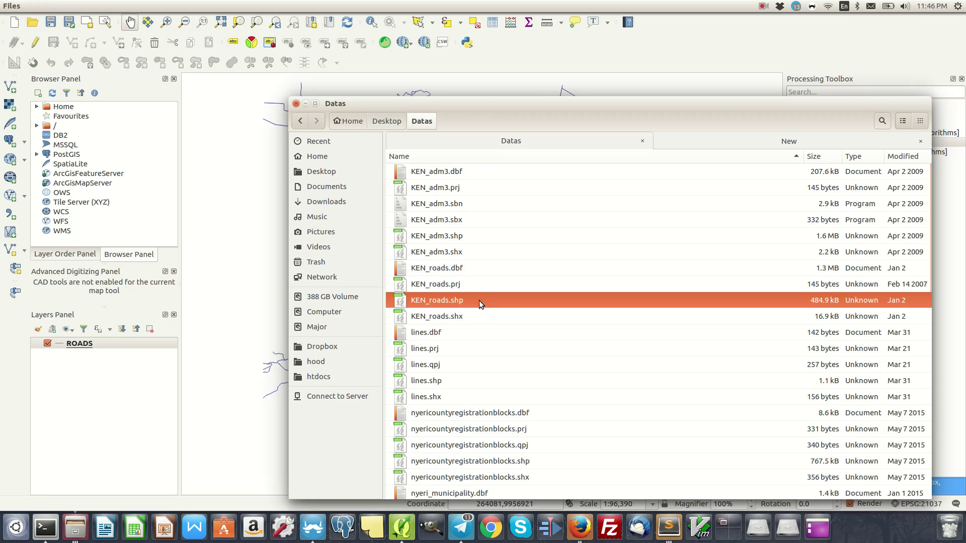
drag(479, 301, 77, 380)
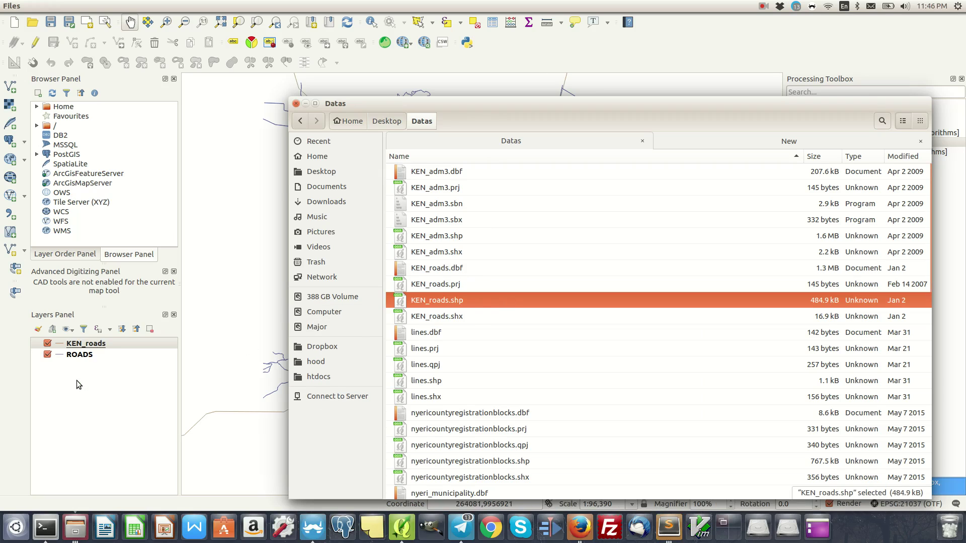
click(119, 405)
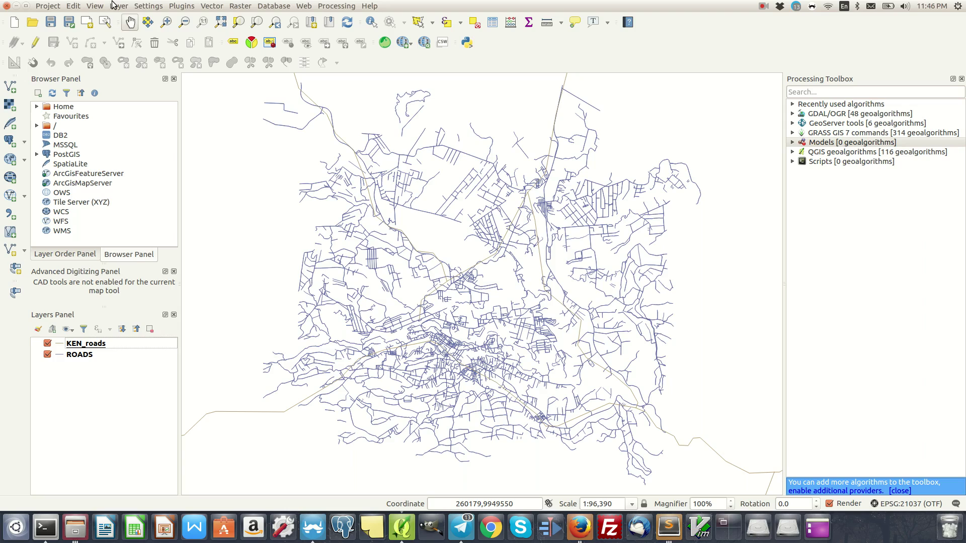
Review the available commands for adding layers, such as vector, raster, PostGIS and delimited text layers.
click(114, 5)
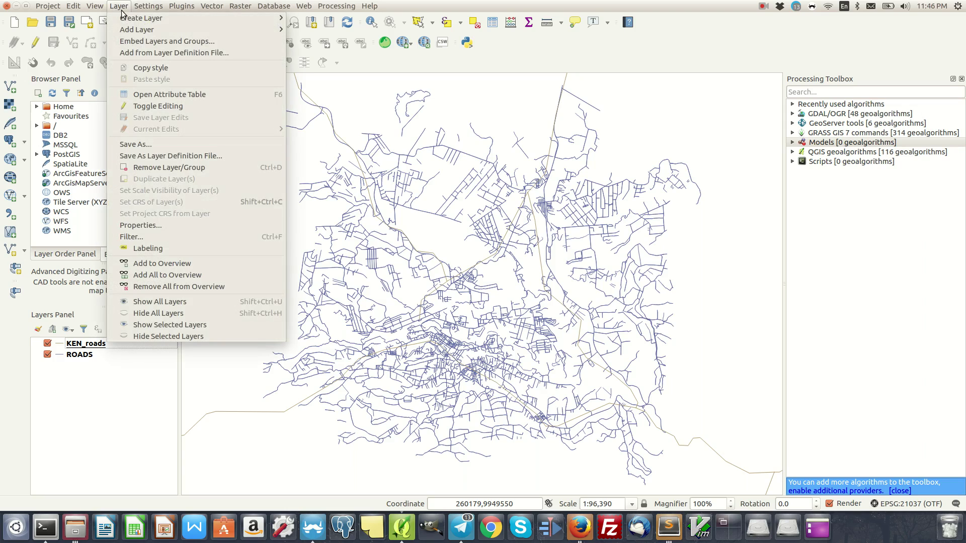
mouse_move(137, 30)
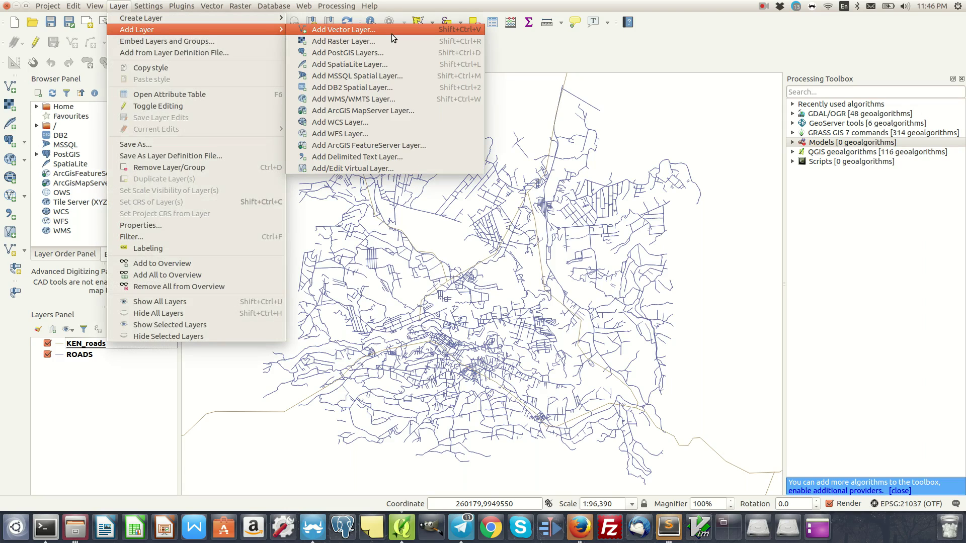
click(563, 61)
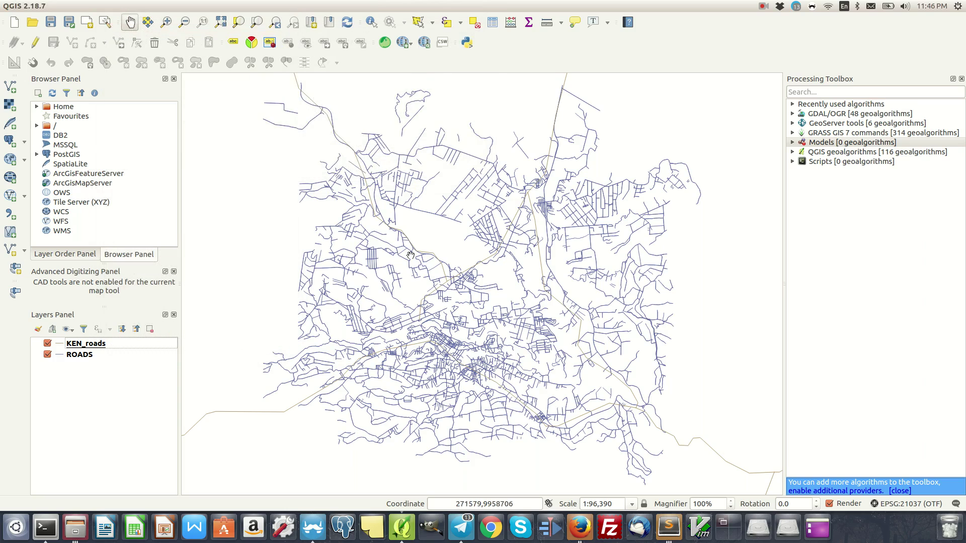
Remove the KEN_roads layer from the project.
click(122, 342)
right_click(121, 342)
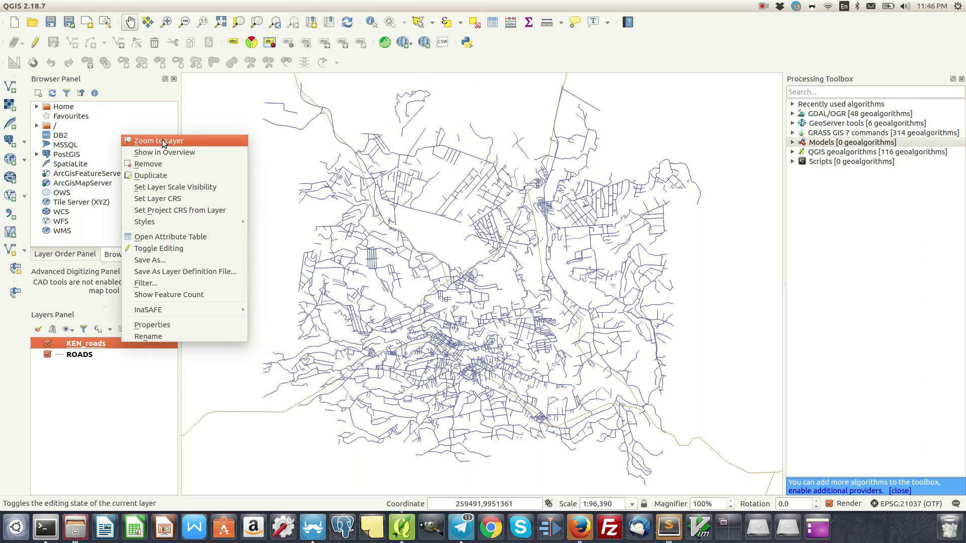
click(169, 164)
click(513, 214)
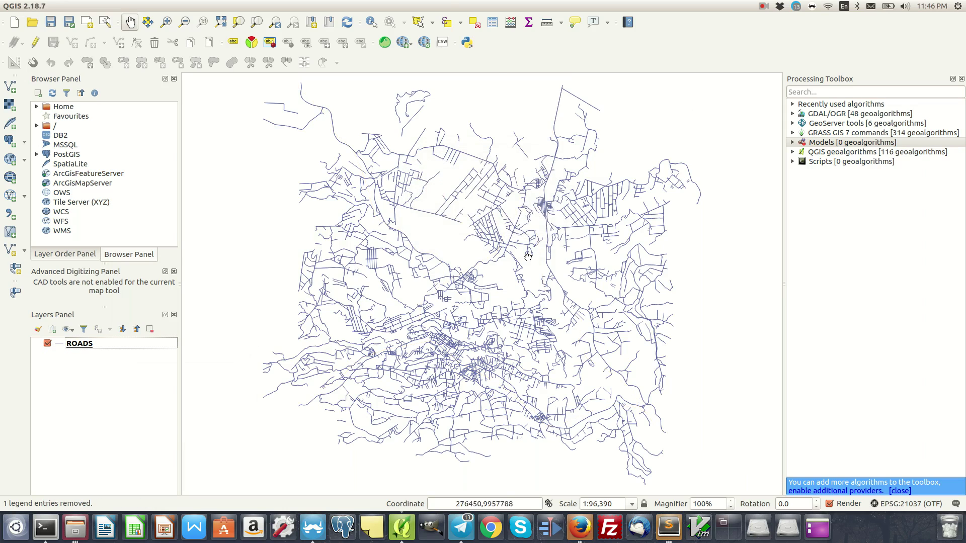
click(87, 347)
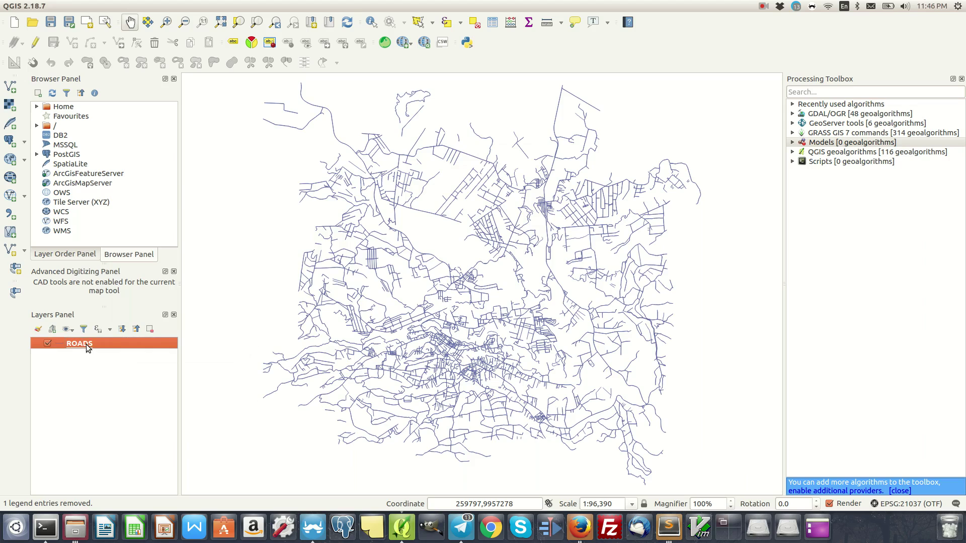
right_click(87, 348)
click(100, 363)
Add KEN_adm3.shp and points.shp from the Datas folder together as vector layers and show the full map extent.
key(ctrl+shift+v)
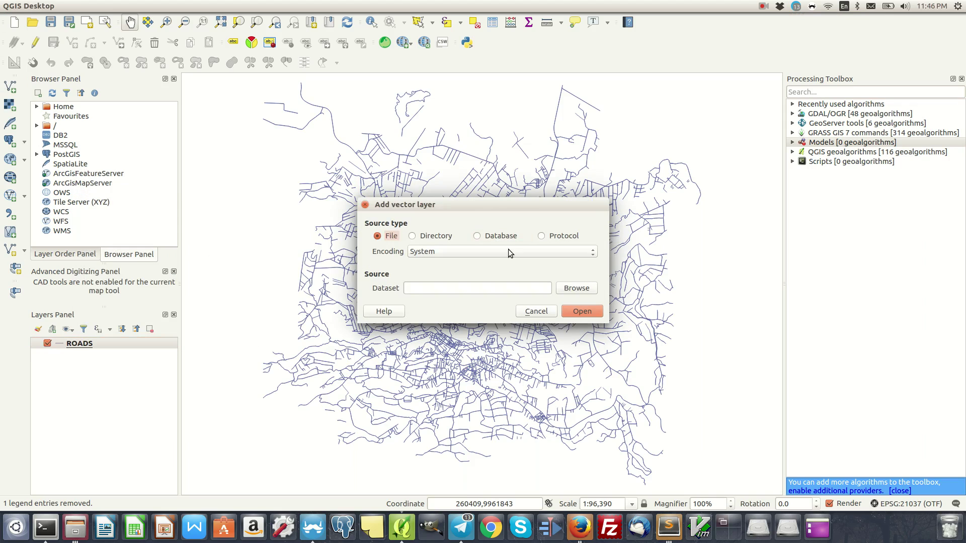
click(577, 289)
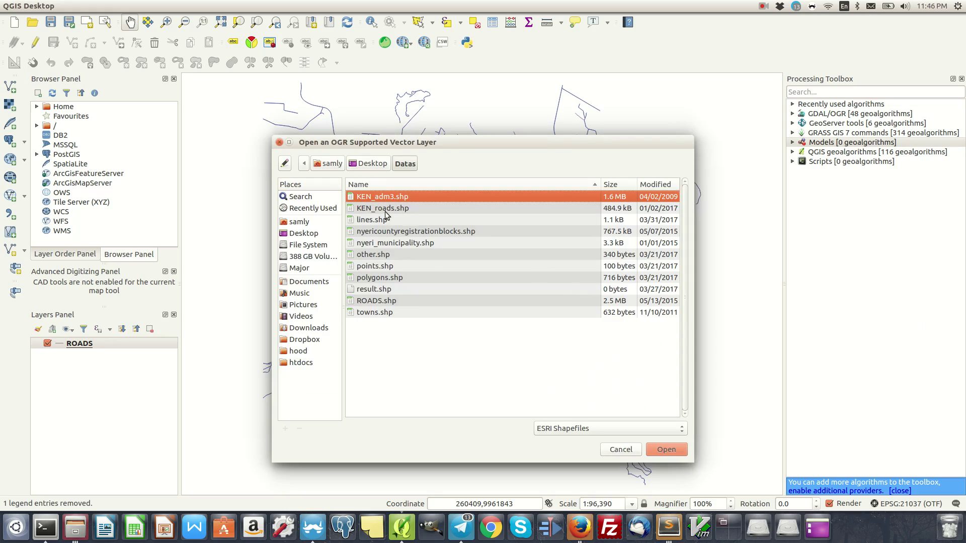
click(401, 267)
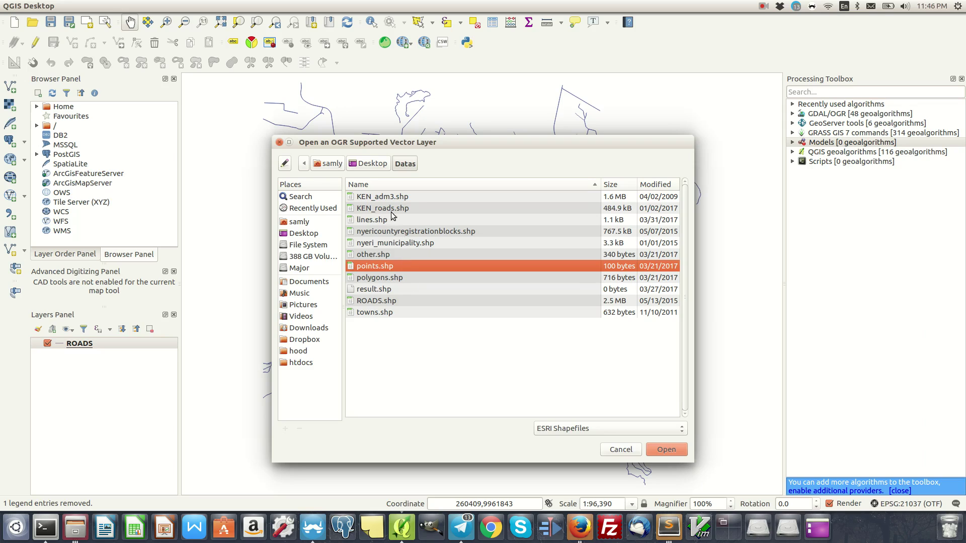
ctrl+click(407, 208)
ctrl+click(411, 196)
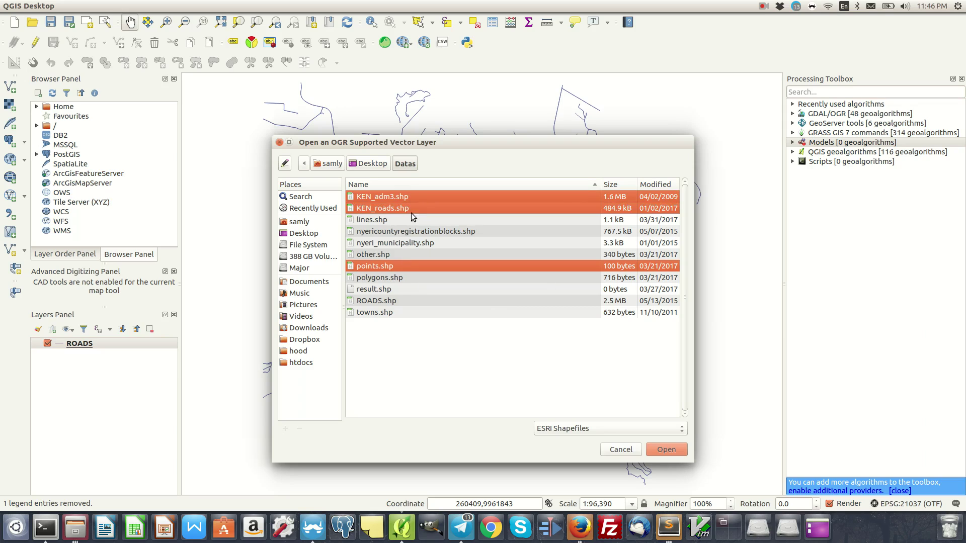
ctrl+click(411, 208)
click(668, 454)
click(578, 310)
key(ctrl+shift+f)
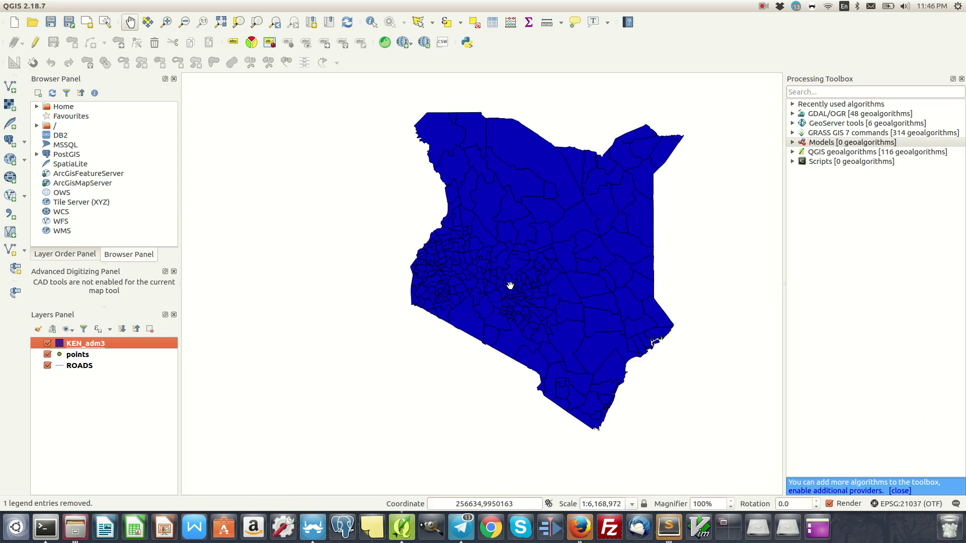
Reorder the layers with ROADS on top, points in the middle and KEN_adm3 underneath, and check the roads on the map.
mouse_move(80, 355)
mouse_down()
mouse_move(76, 338)
mouse_move(74, 361)
mouse_move(75, 345)
mouse_up()
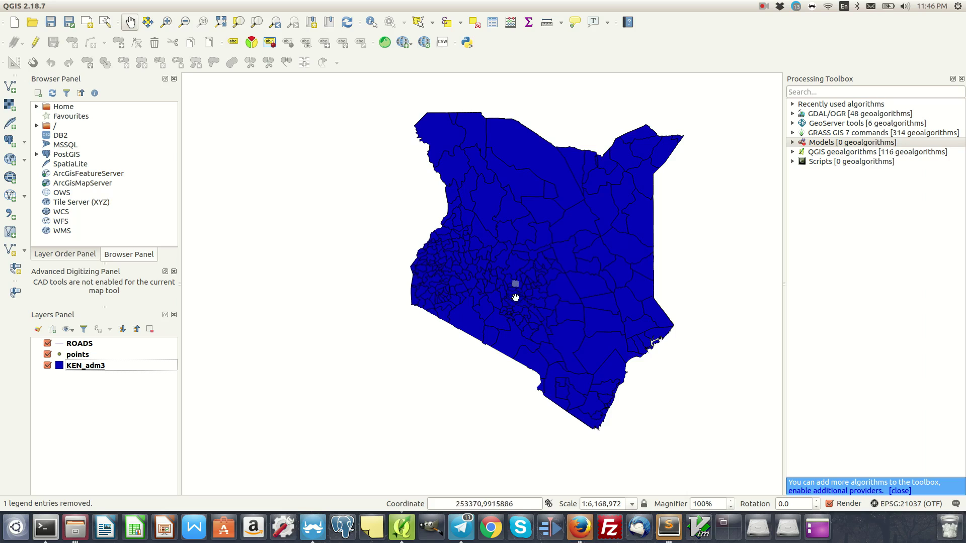
scroll(518, 289, up, 2)
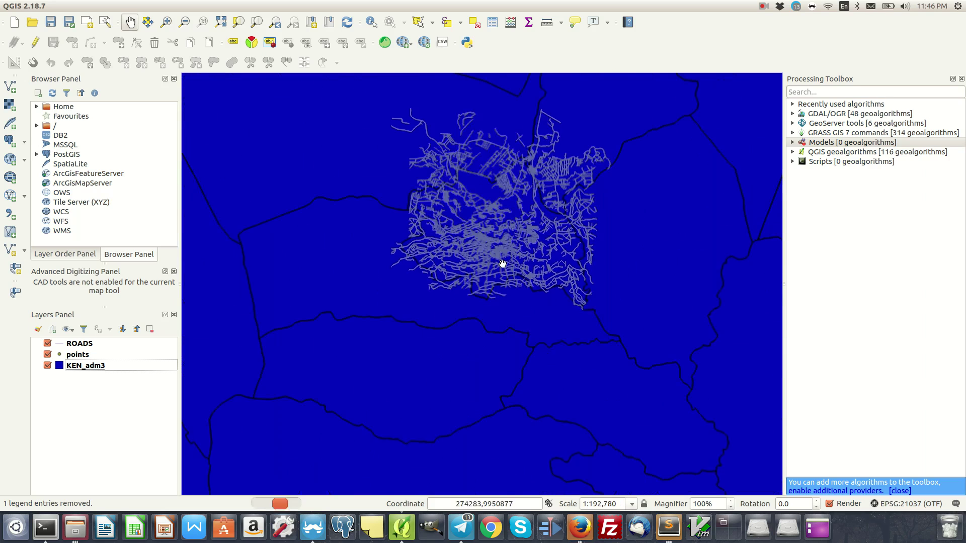
scroll(536, 250, down, 2)
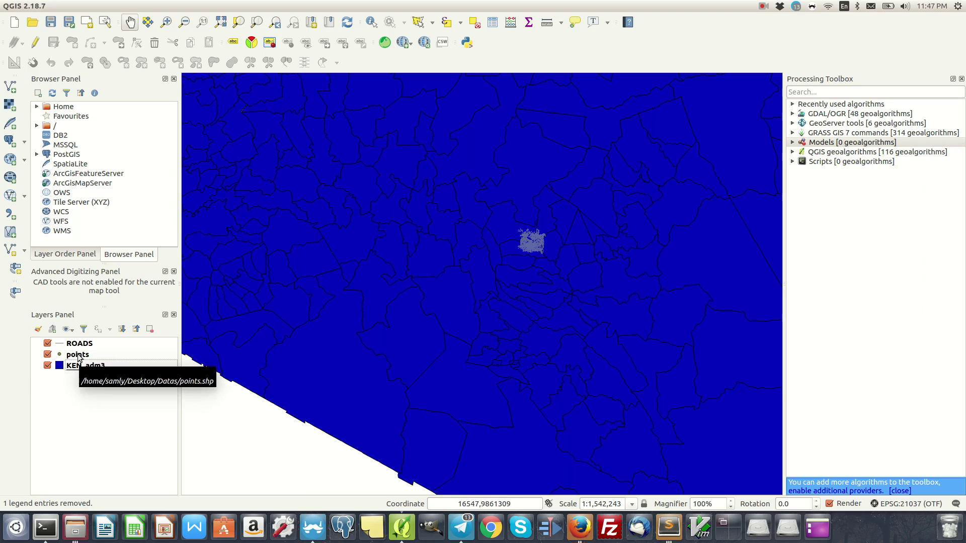
scroll(463, 352, down, 2)
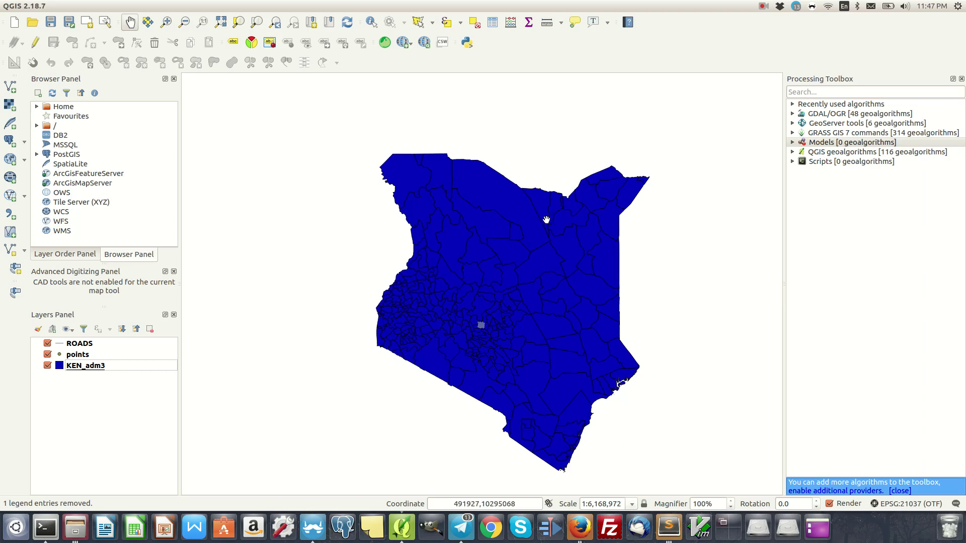
Examine the label settings in the KEN_adm3 layer properties and close the properties without changes.
click(99, 372)
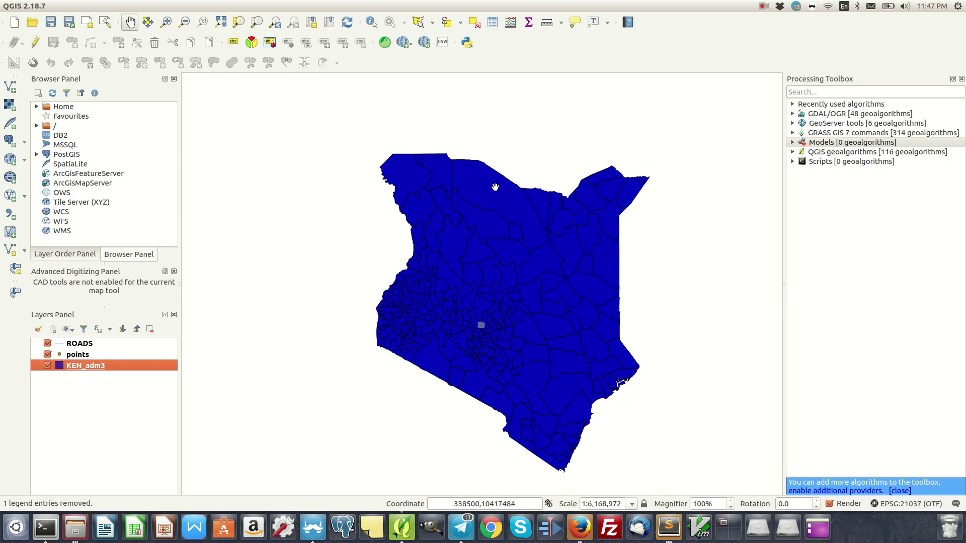
double_click(108, 371)
drag(388, 155, 429, 103)
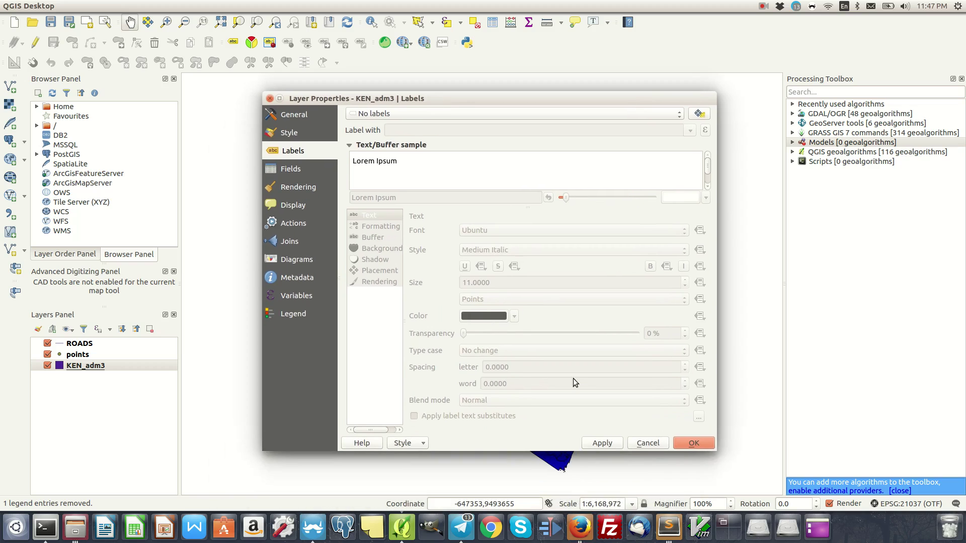
click(645, 445)
click(119, 367)
right_click(118, 367)
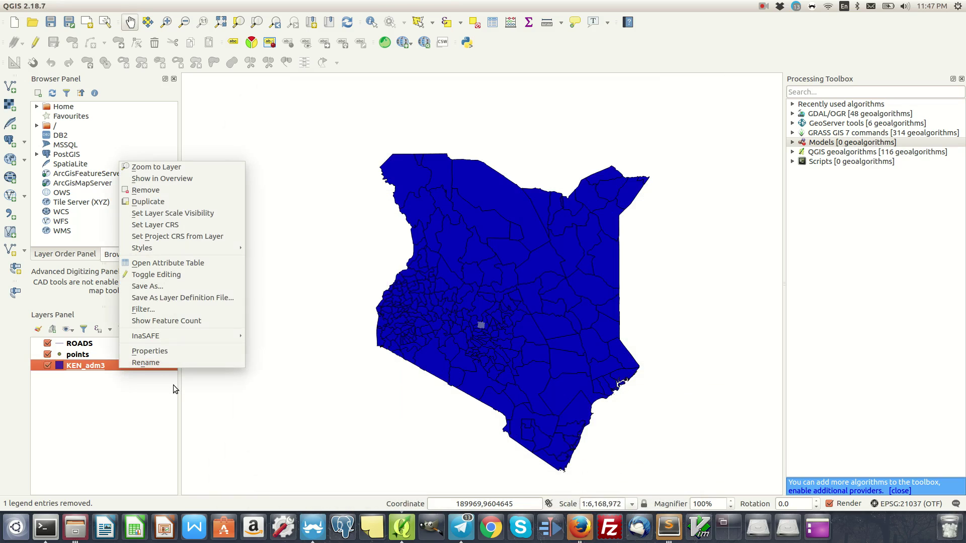
click(164, 351)
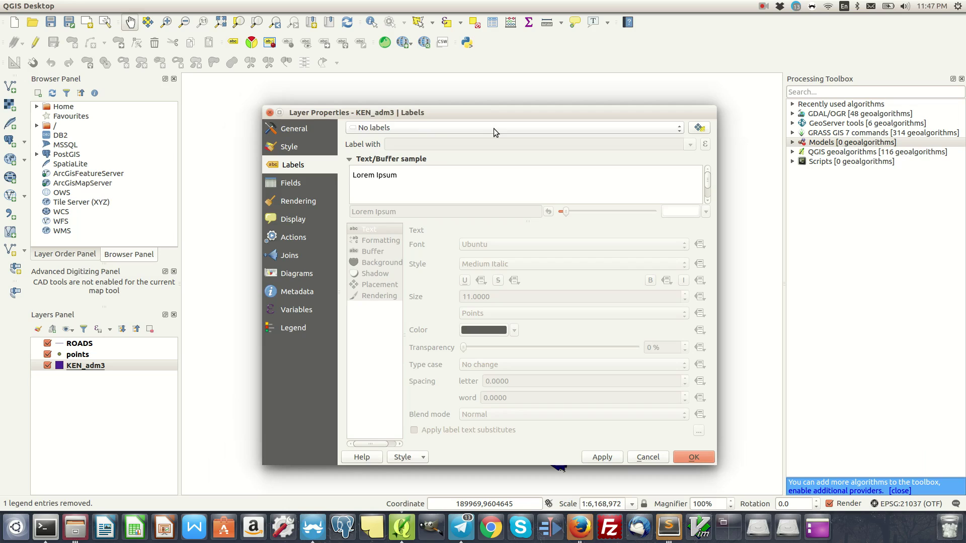
click(268, 114)
Open the attribute table of the KEN_adm3 layer, view it maximized and restore its window size.
click(87, 368)
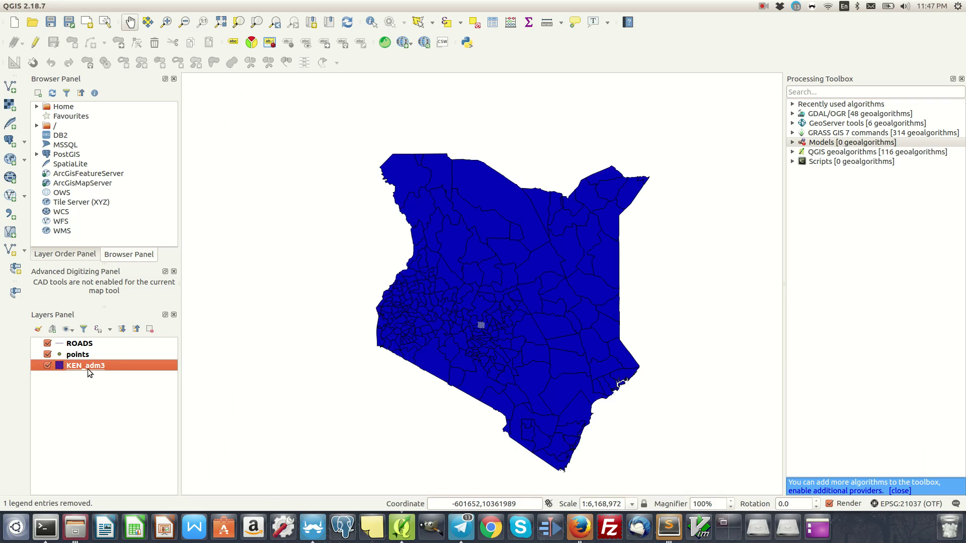
right_click(88, 367)
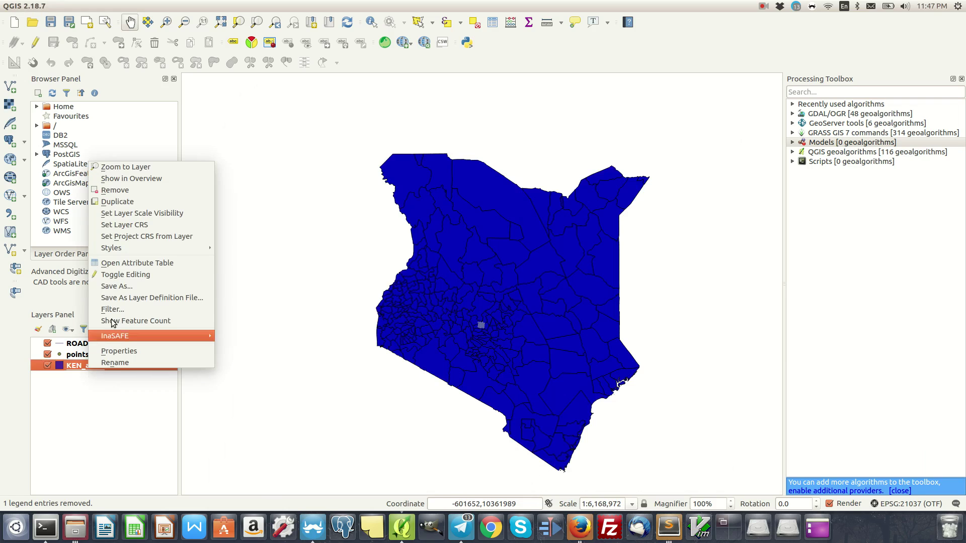
click(137, 263)
double_click(562, 80)
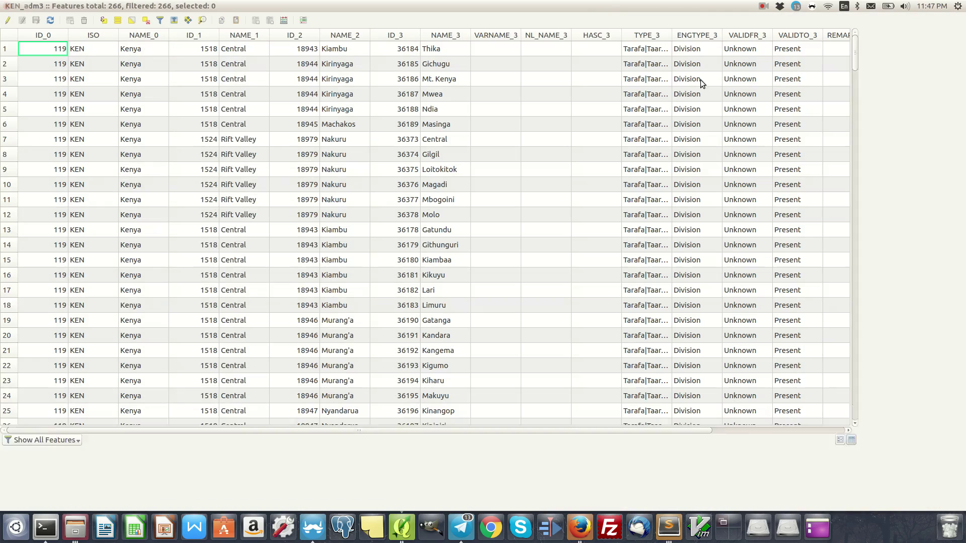
double_click(693, 7)
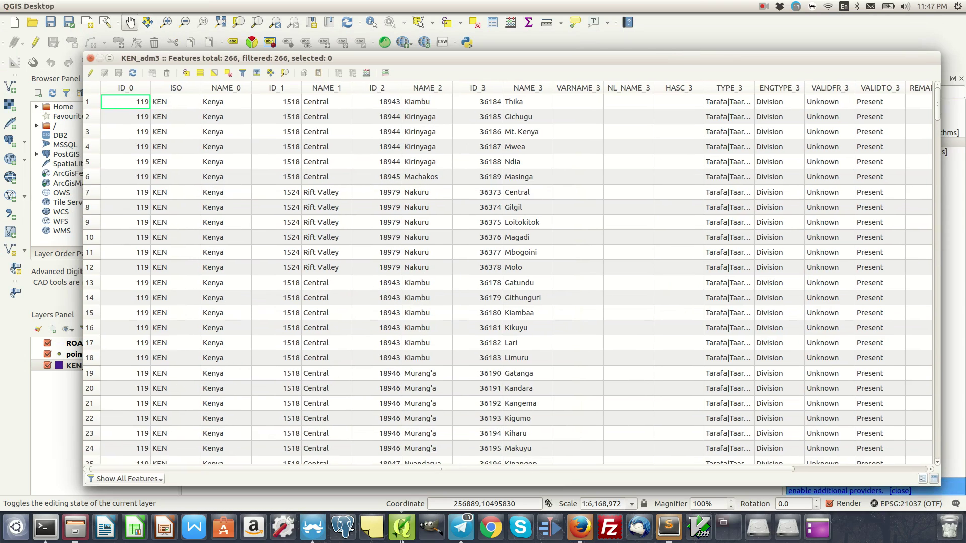
Resize and reposition the KEN_adm3 attribute table window, look through its records and close the table.
drag(939, 171, 615, 151)
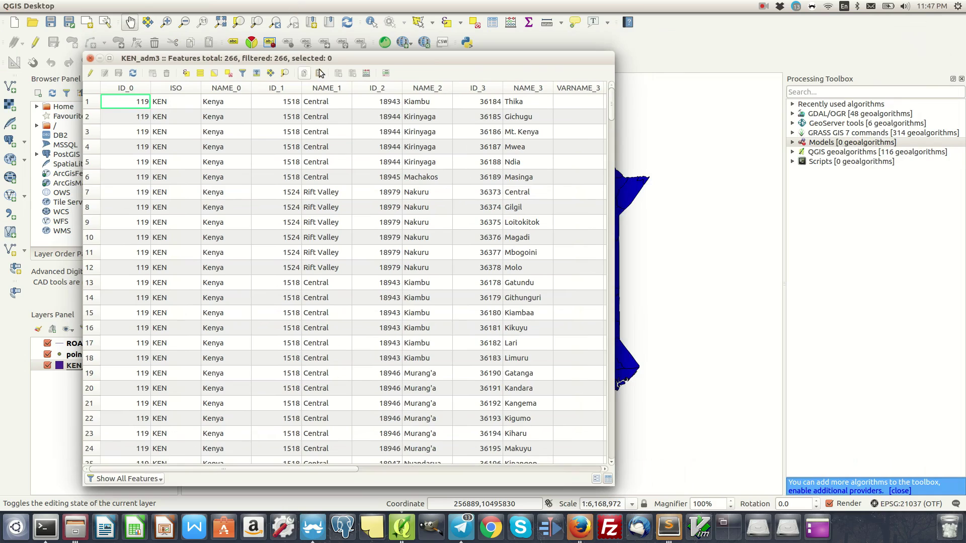
drag(431, 59, 407, 40)
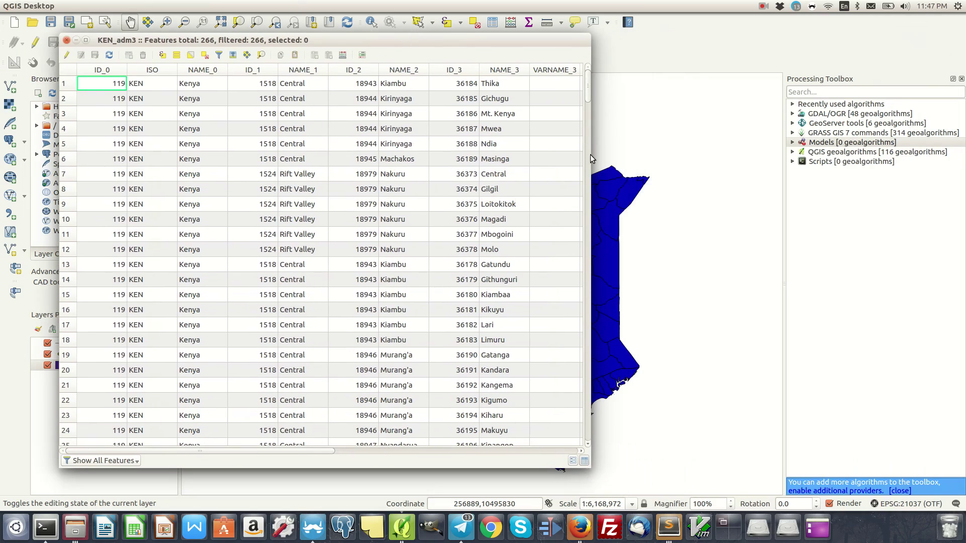
drag(590, 155, 781, 208)
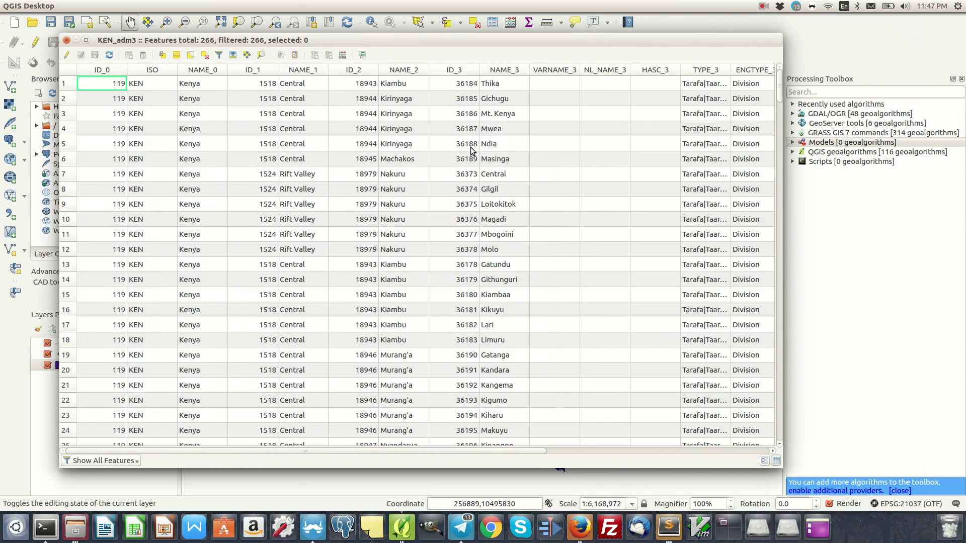
scroll(387, 356, down, 3)
scroll(378, 278, up, 3)
click(66, 40)
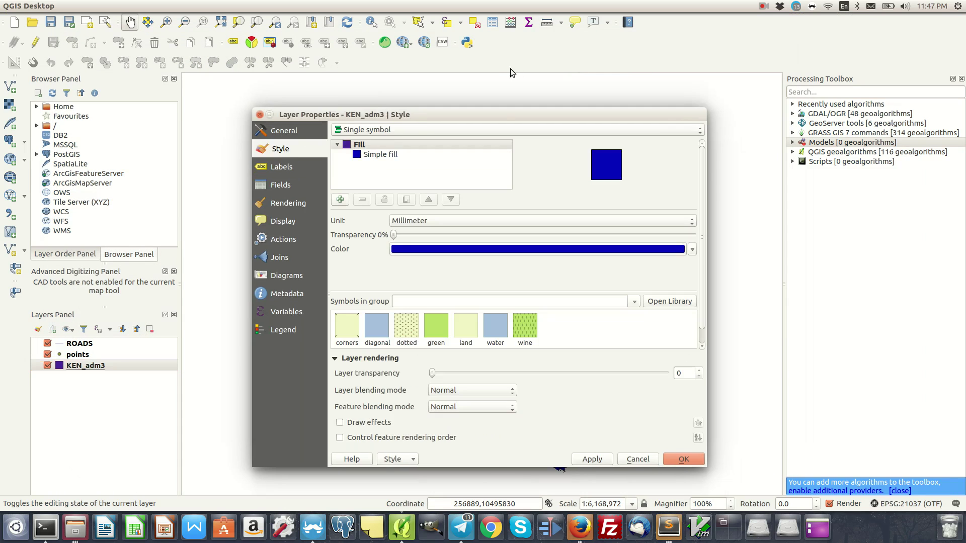
Style the KEN_adm3 layer as Categorized on the NAME_2 column with random colors and classify its values.
drag(498, 109, 503, 65)
click(513, 82)
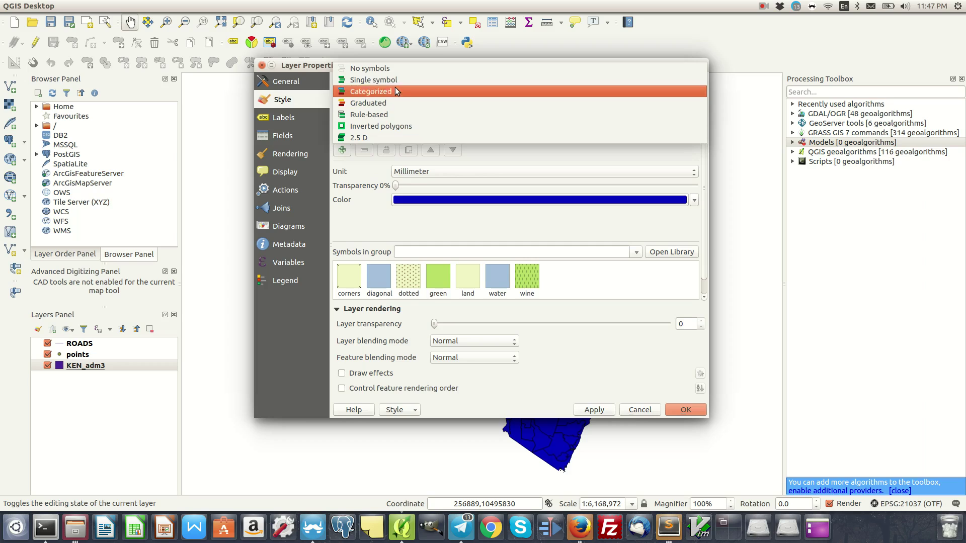
click(622, 210)
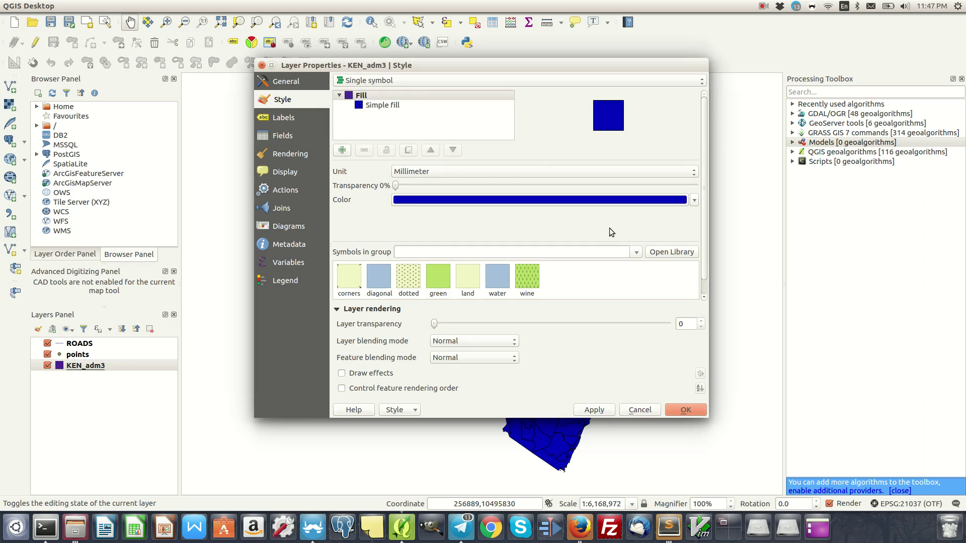
click(405, 80)
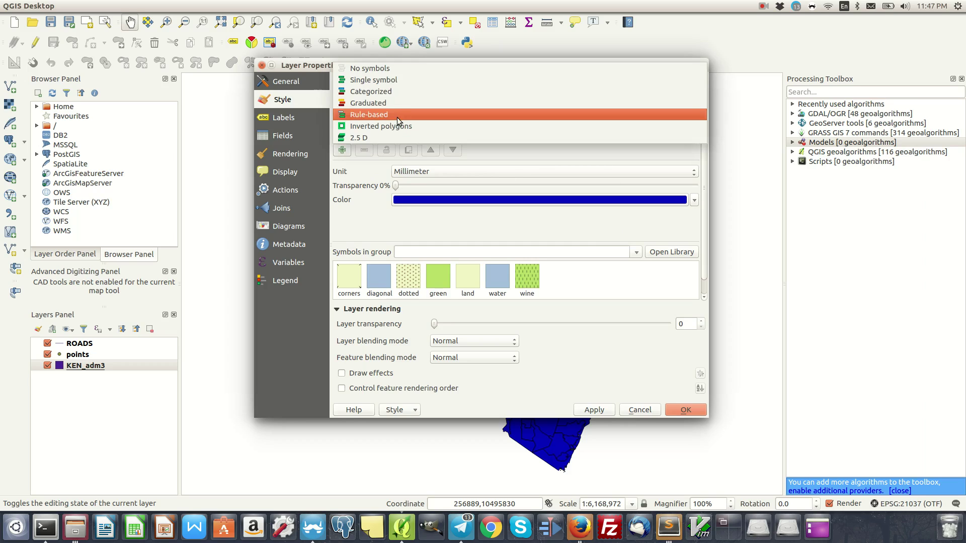
click(385, 94)
click(617, 102)
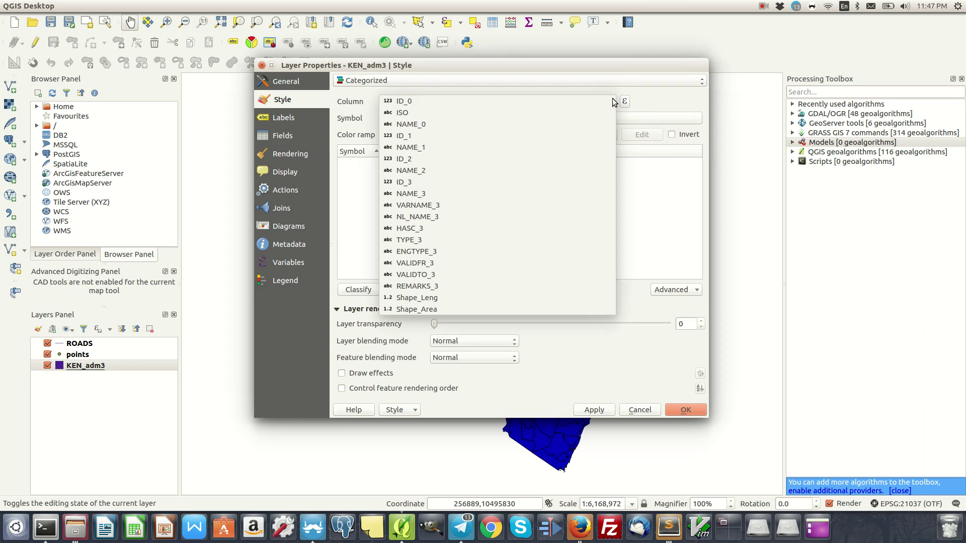
click(448, 168)
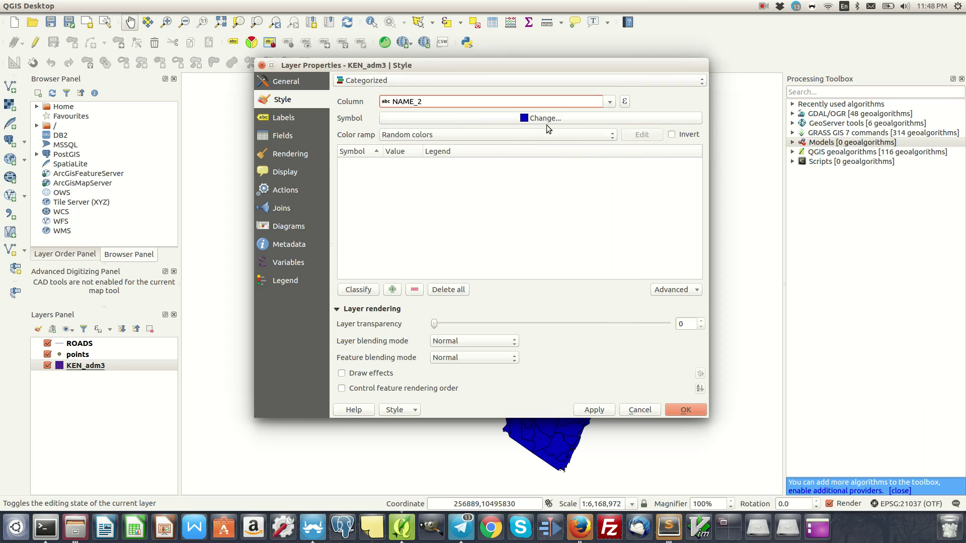
click(365, 291)
Remove the blank category at the end of the KEN_adm3 classes, apply the style and check the colored map.
scroll(503, 252, down, 10)
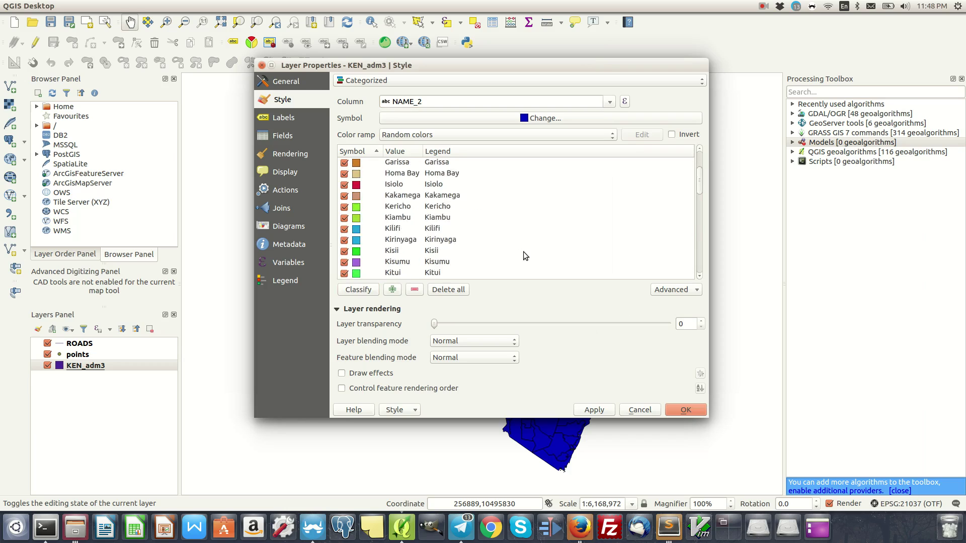
click(431, 274)
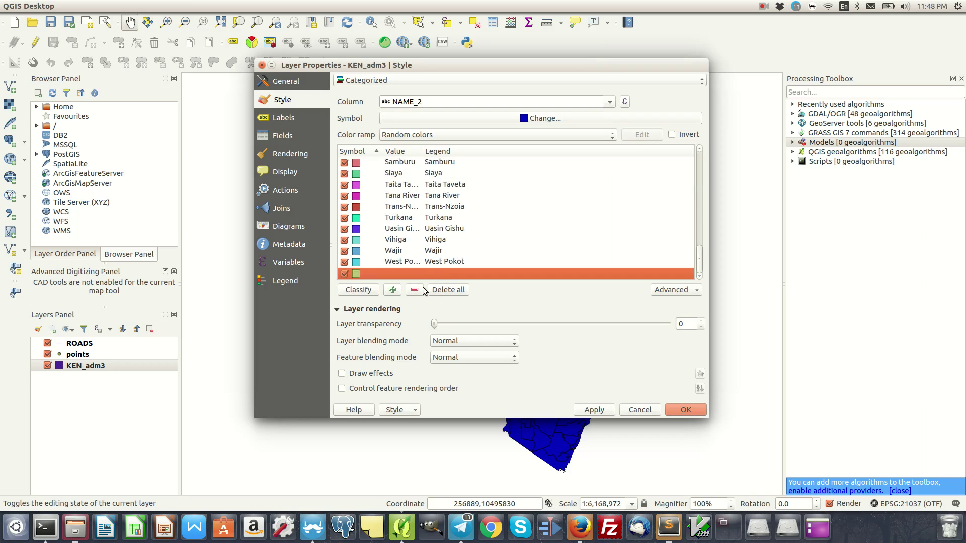
click(414, 290)
click(600, 415)
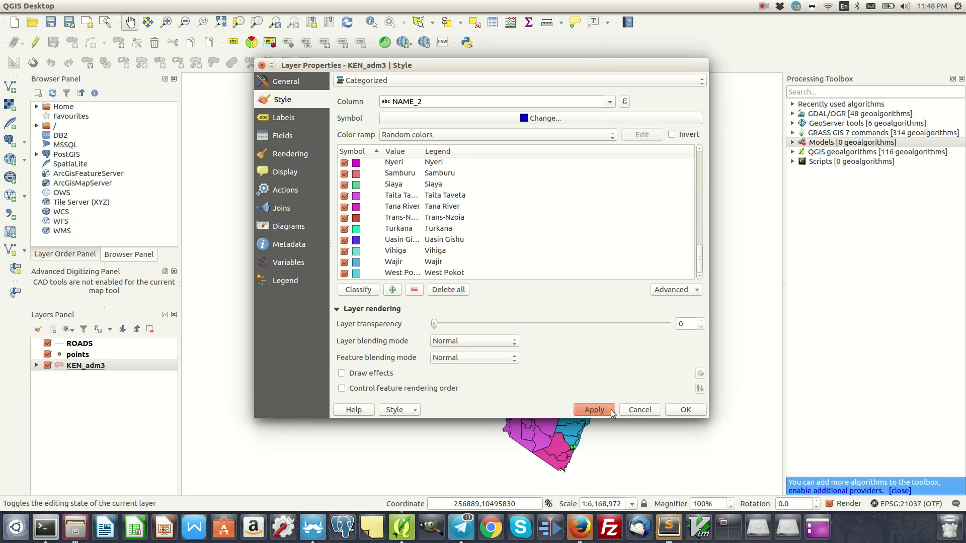
click(684, 411)
drag(469, 310, 428, 276)
drag(458, 221, 490, 220)
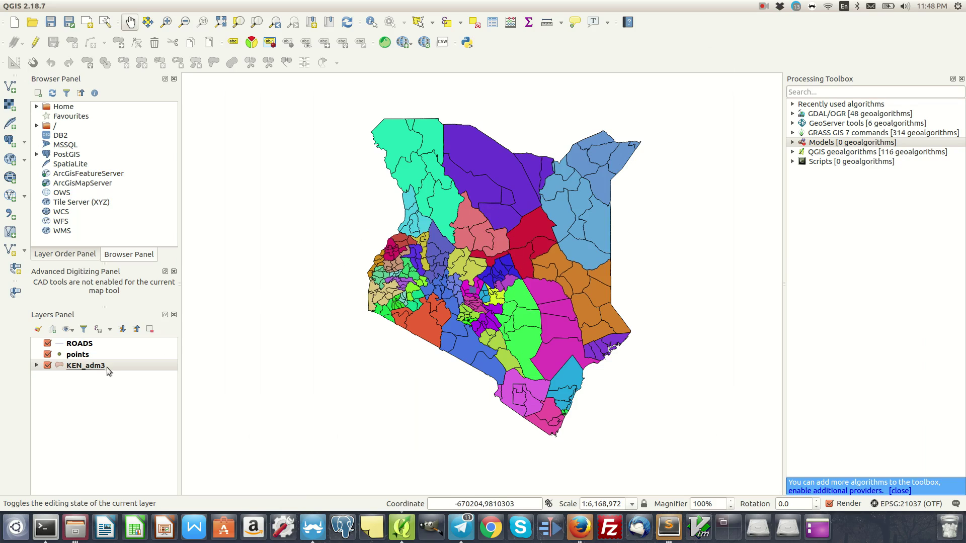
scroll(474, 285, up, 1)
scroll(484, 284, down, 1)
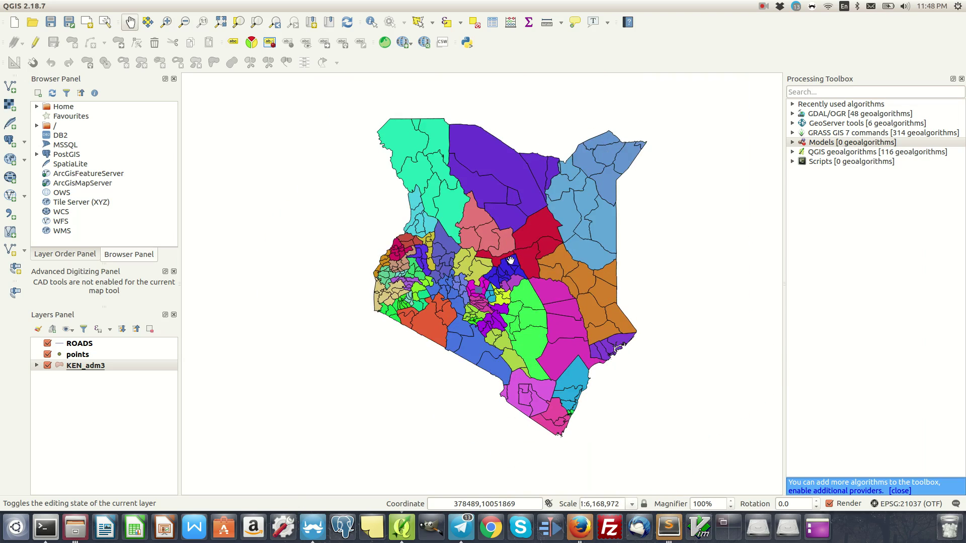
Examine the renderer types offered in the points layer's style properties and close them without changes.
click(81, 358)
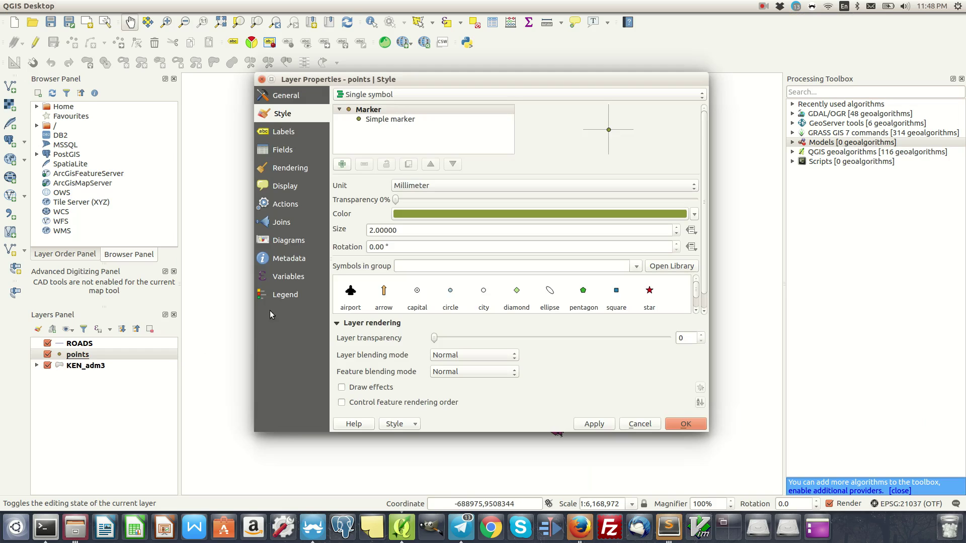
click(447, 96)
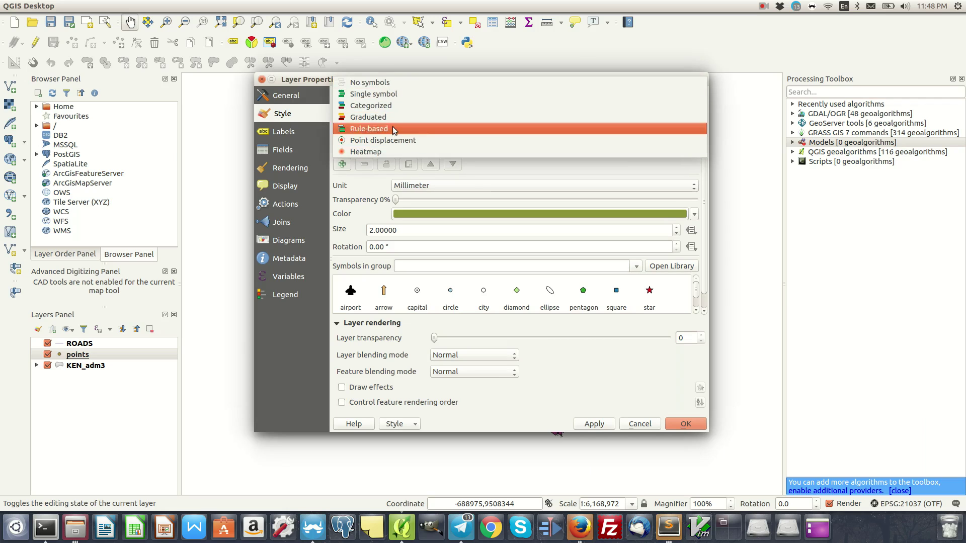
click(315, 4)
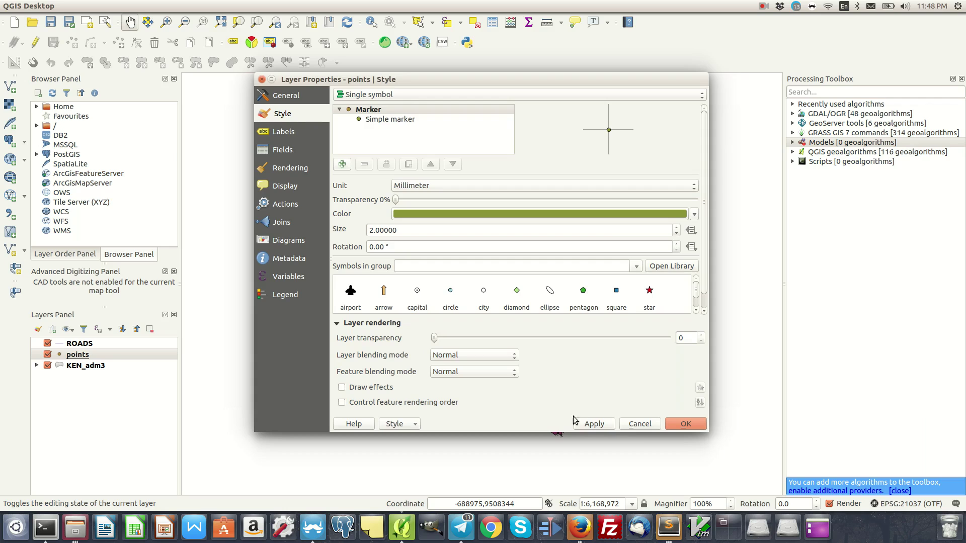
click(639, 425)
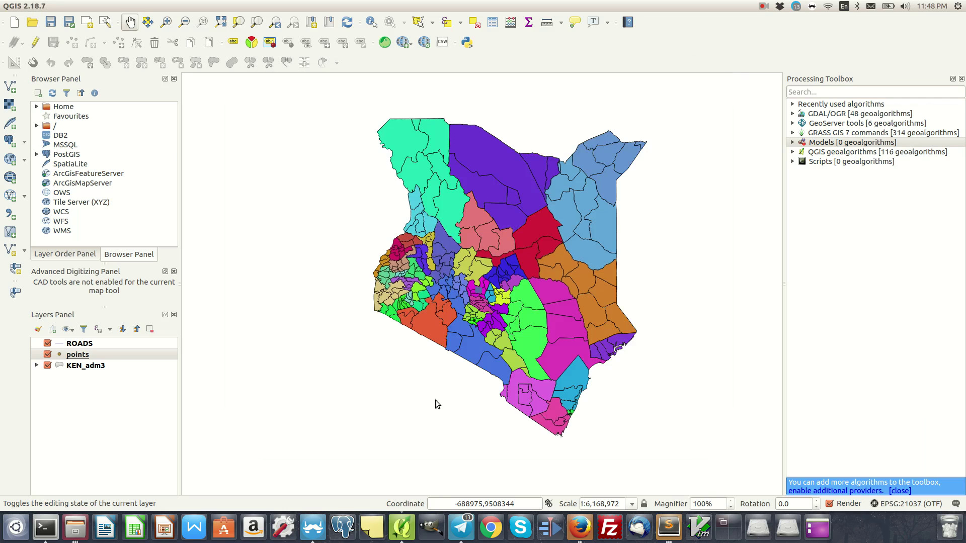
Open the ROADS layer's attribute table, look through its records and columns, and close it.
right_click(80, 344)
click(126, 243)
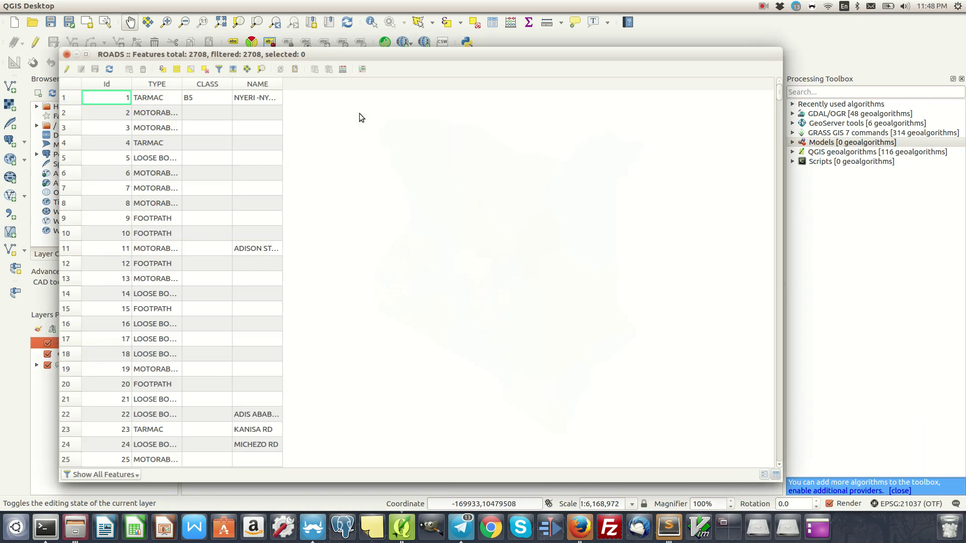
drag(444, 55, 529, 48)
scroll(238, 195, down, 8)
scroll(238, 195, down, 3)
scroll(241, 197, up, 17)
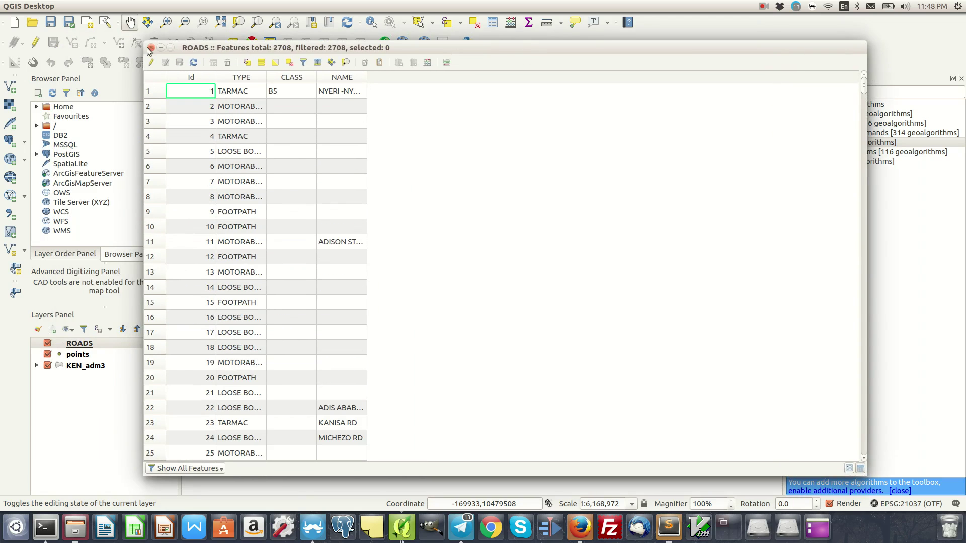
click(151, 48)
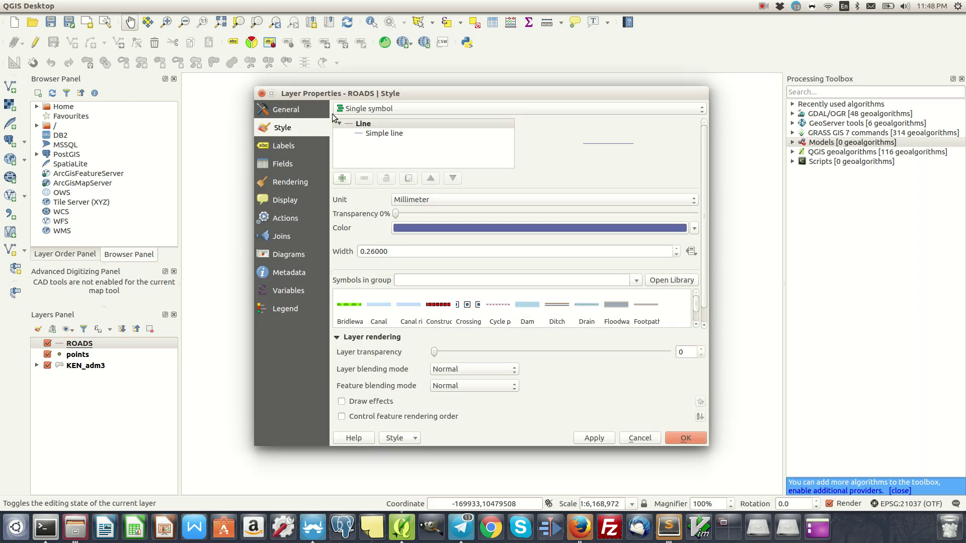
Style the ROADS layer as Categorized on the TYPE column with random colors and classify its values.
click(352, 107)
click(360, 123)
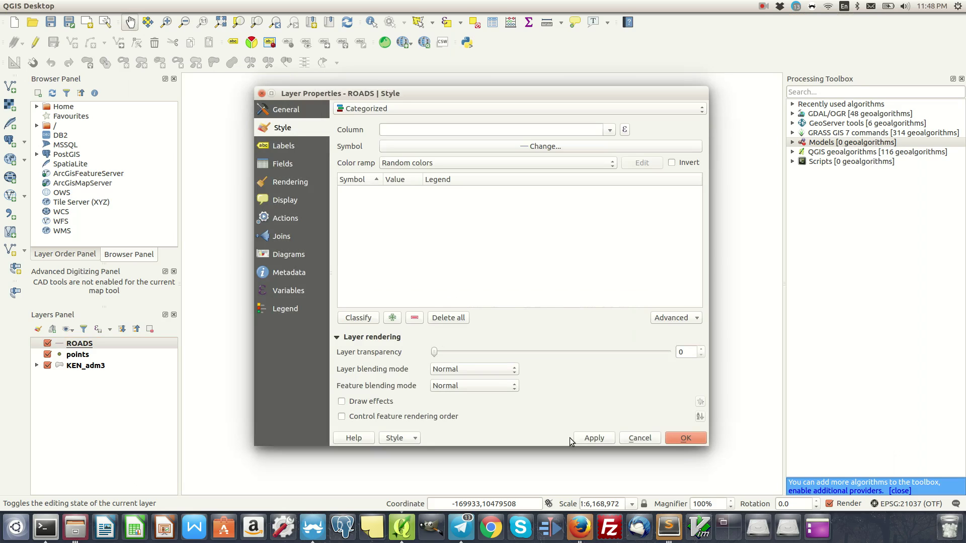
click(371, 318)
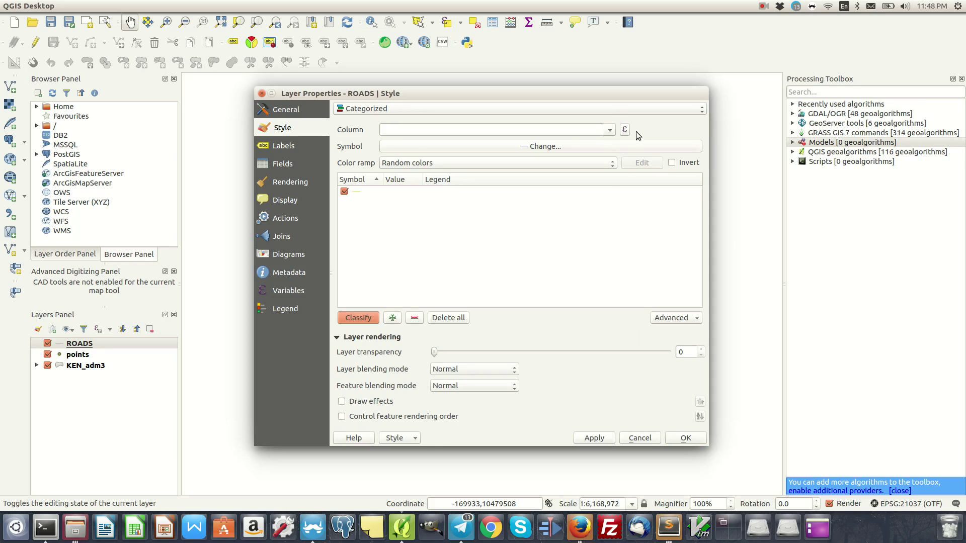
click(609, 130)
click(408, 141)
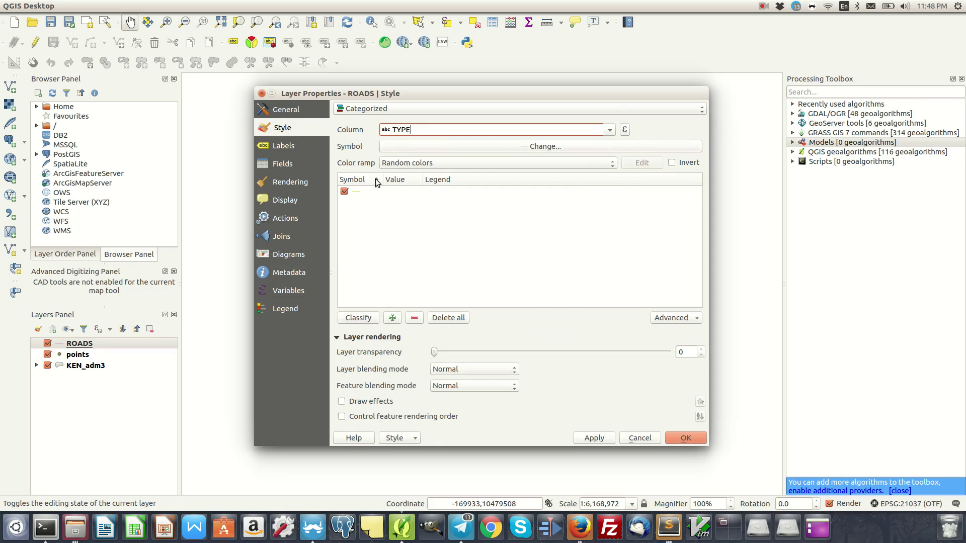
click(369, 318)
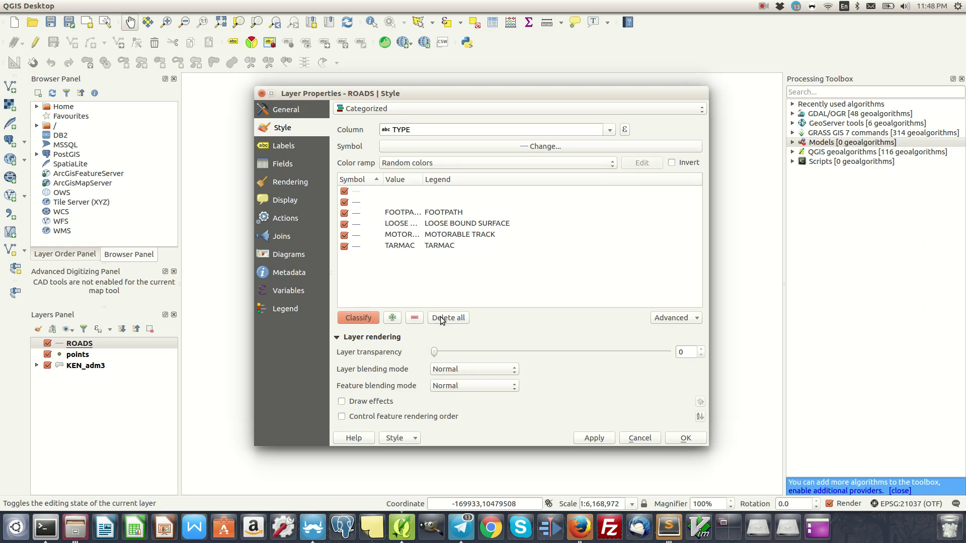
Remove the two blank categories from the ROADS classes and apply the categorized style.
click(389, 197)
click(394, 190)
click(414, 318)
click(451, 285)
click(414, 318)
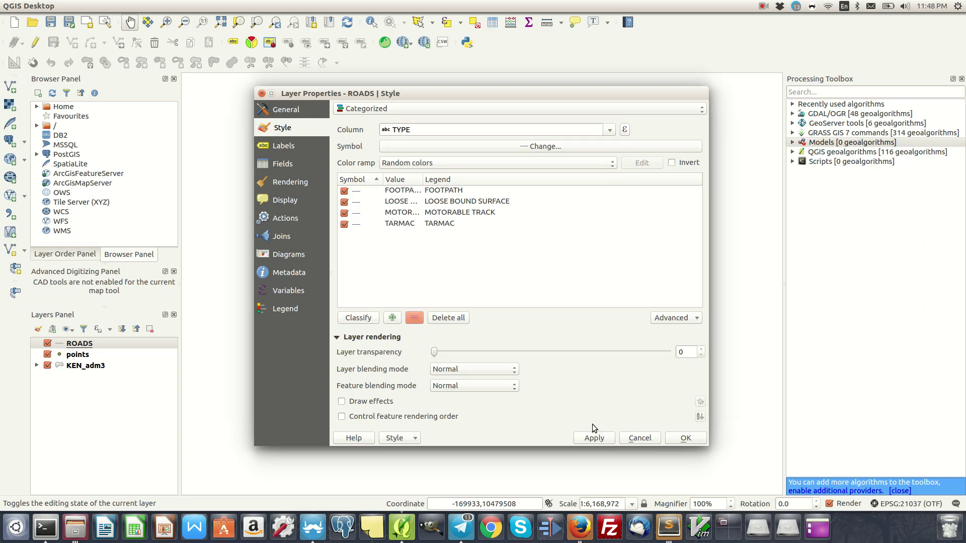
click(593, 437)
click(685, 437)
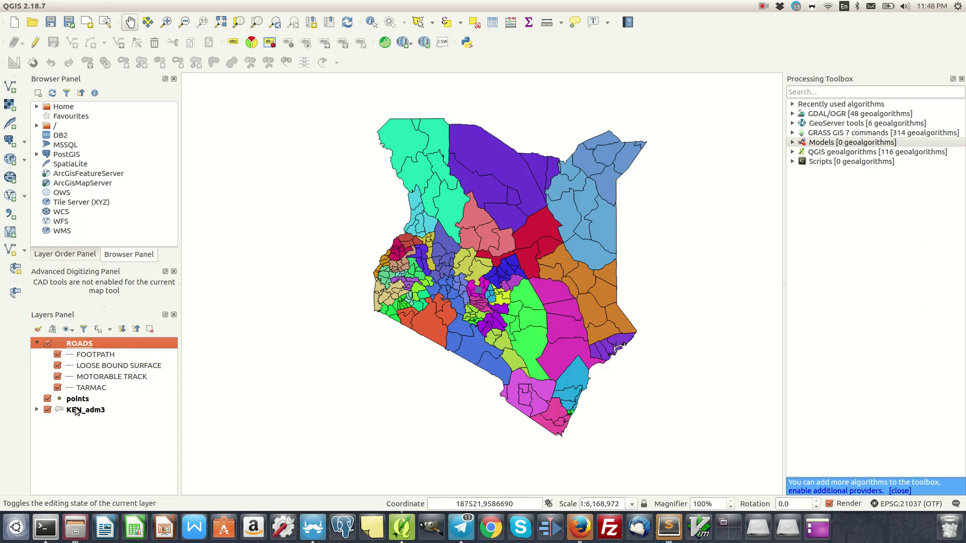
Hide the KEN_adm3 layer and examine the categorized ROADS lines on their own.
click(49, 410)
scroll(567, 187, up, 5)
drag(556, 253, 457, 384)
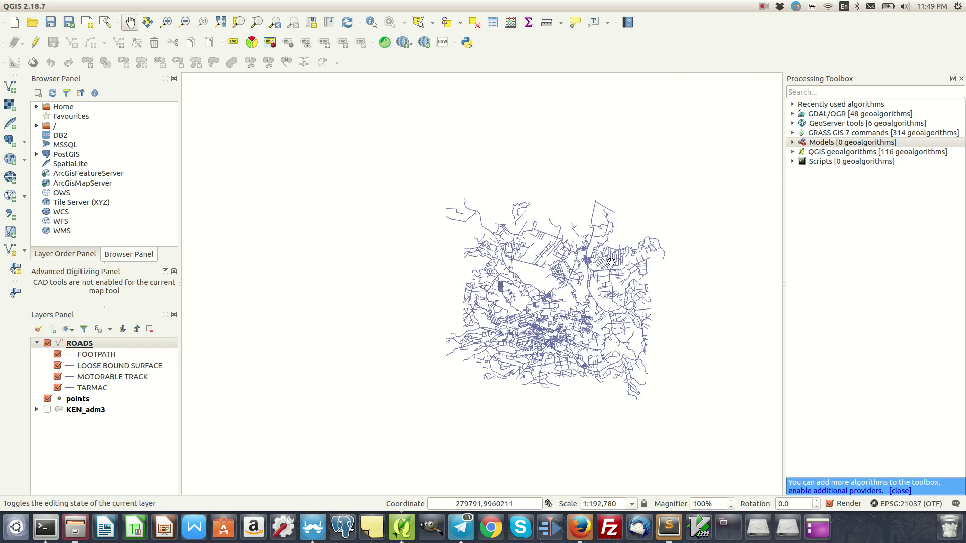
Reopen the ROADS layer's style properties, view the available color ramps and delete all existing categories.
click(70, 345)
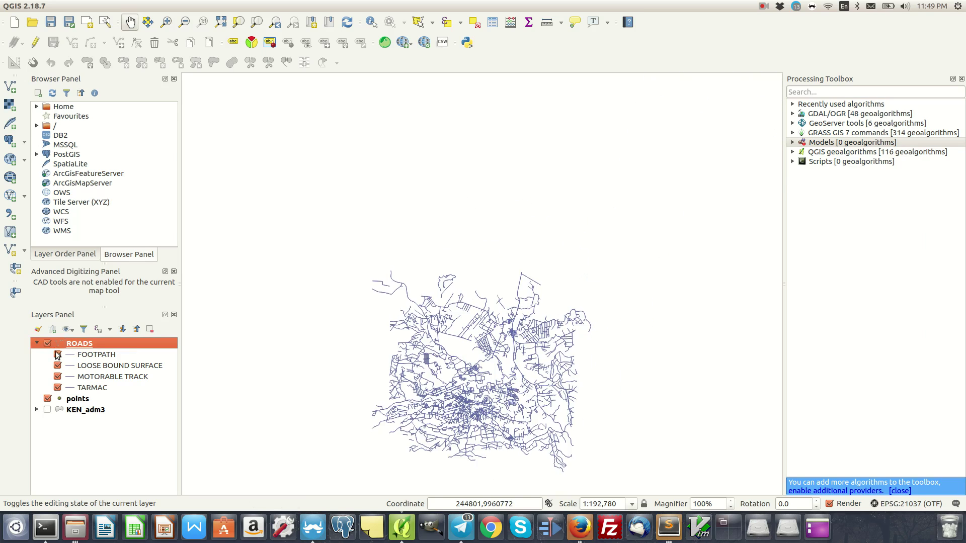
double_click(71, 344)
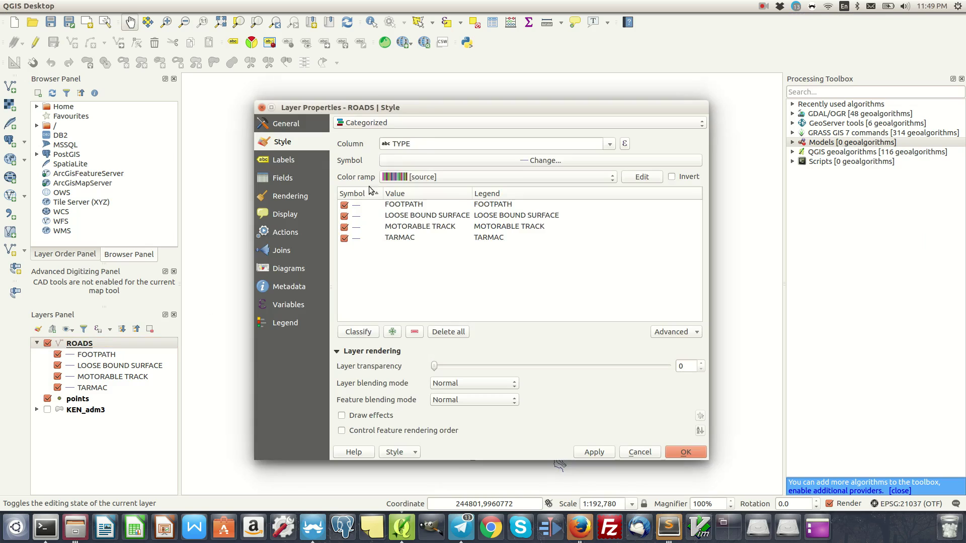
click(501, 177)
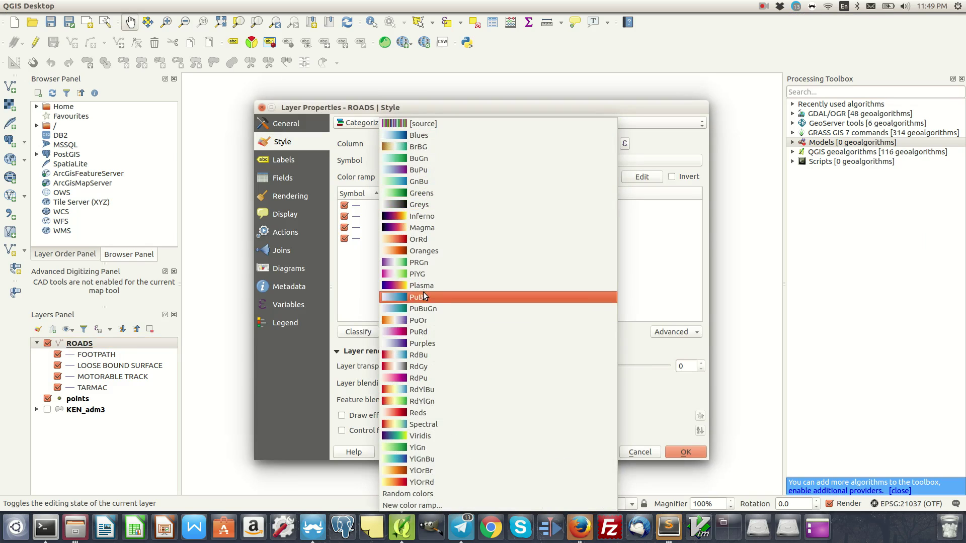
click(626, 259)
click(443, 332)
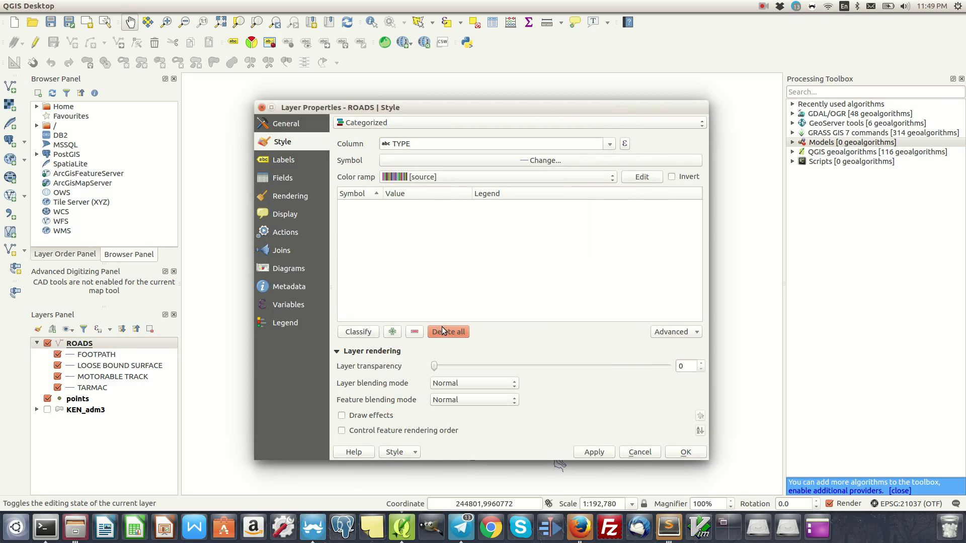
Choose the Inferno color ramp for the ROADS layer and classify the TYPE values.
click(521, 177)
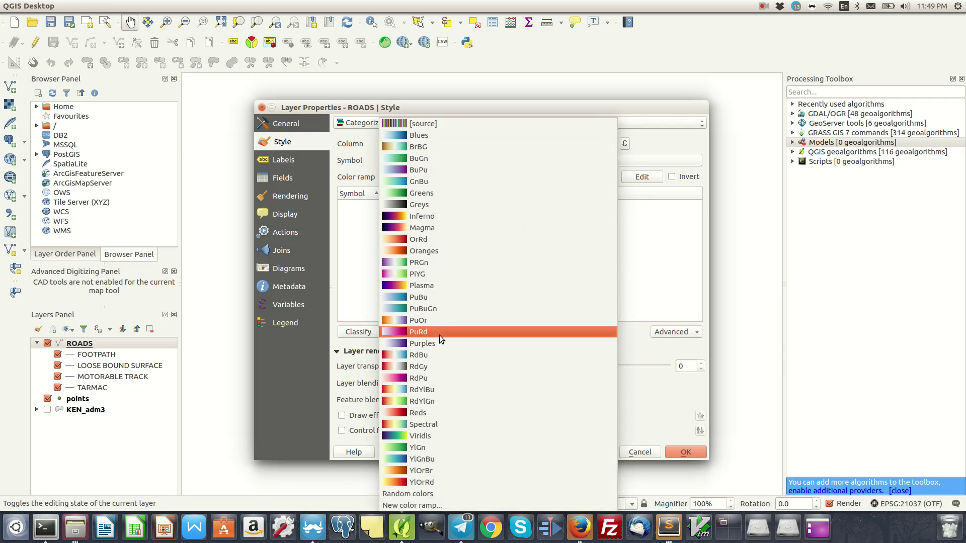
click(433, 320)
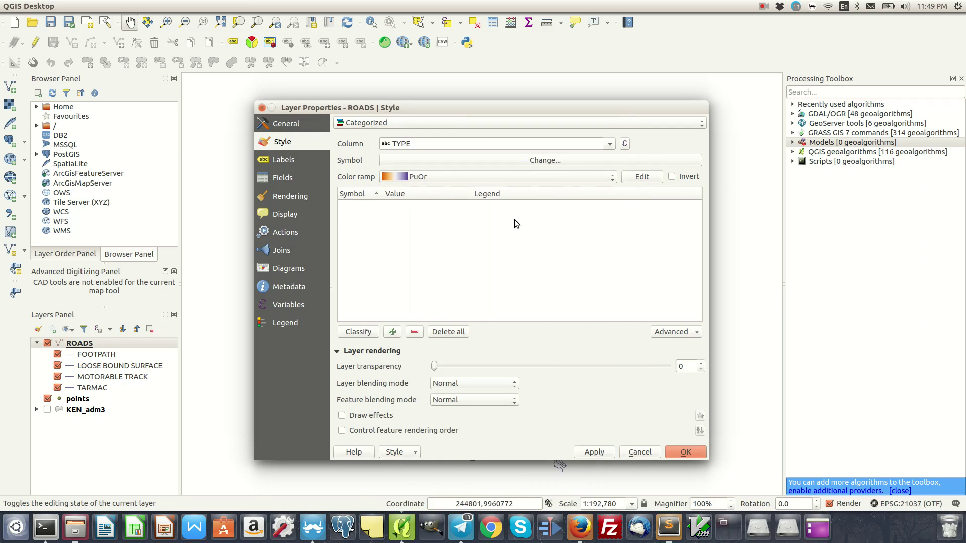
click(582, 176)
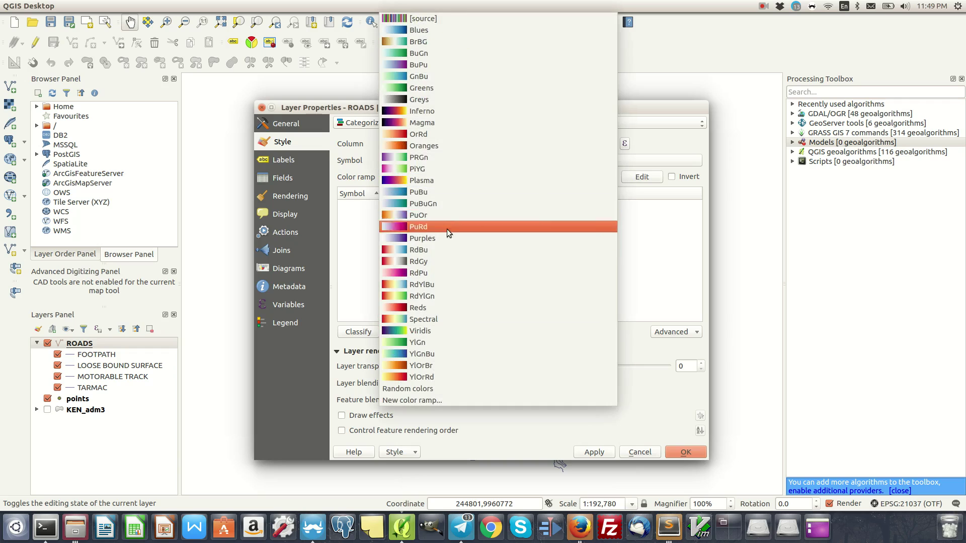
click(416, 110)
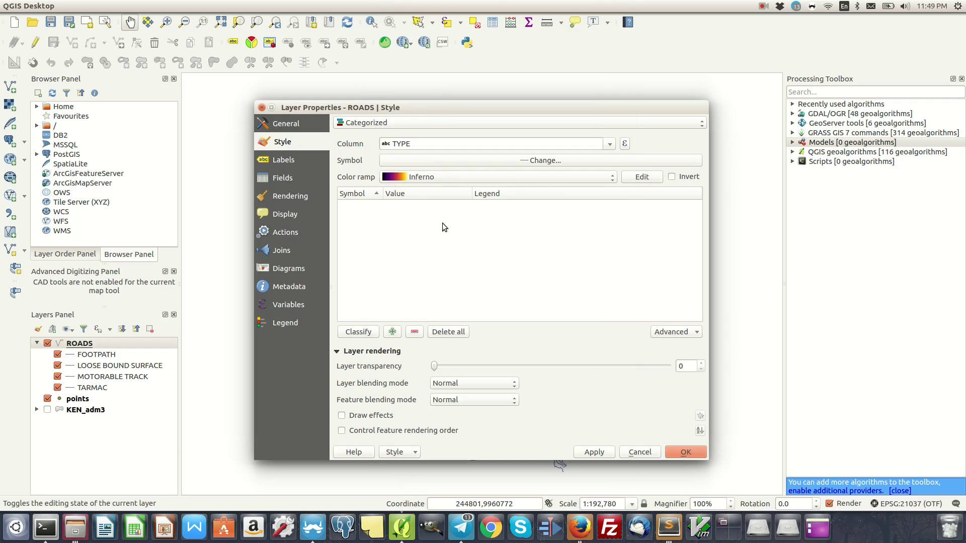
click(359, 333)
Remove the blank category from the ROADS classes, apply the style and view the recolored roads on the map.
click(374, 204)
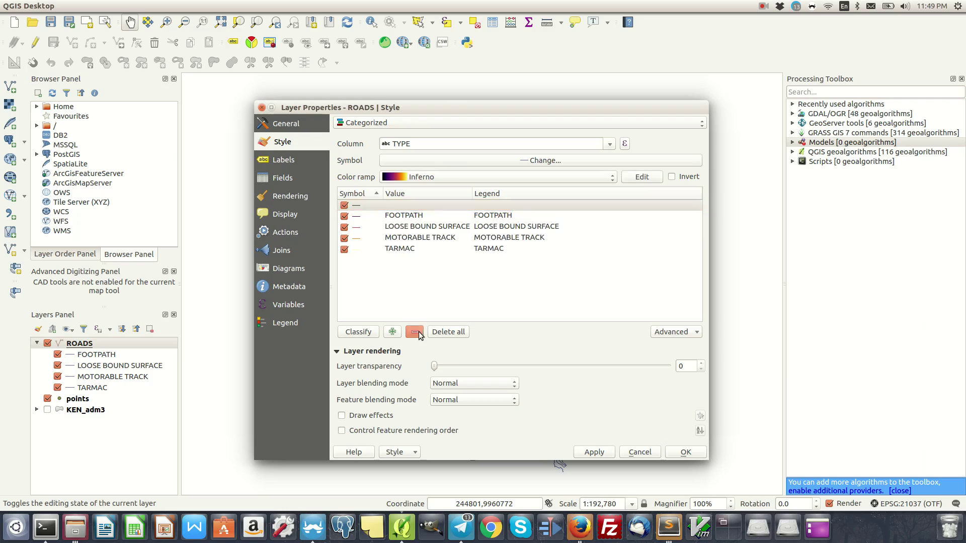
click(415, 332)
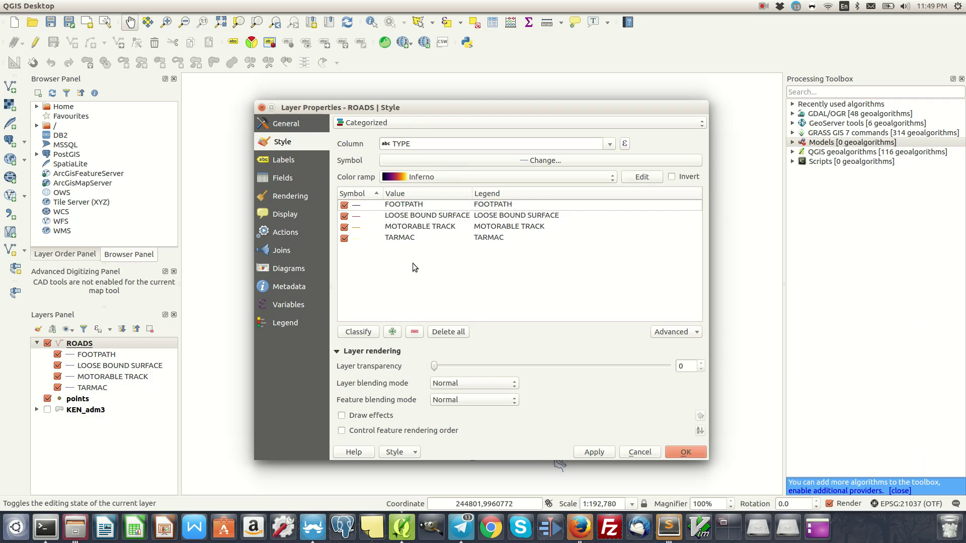
click(588, 452)
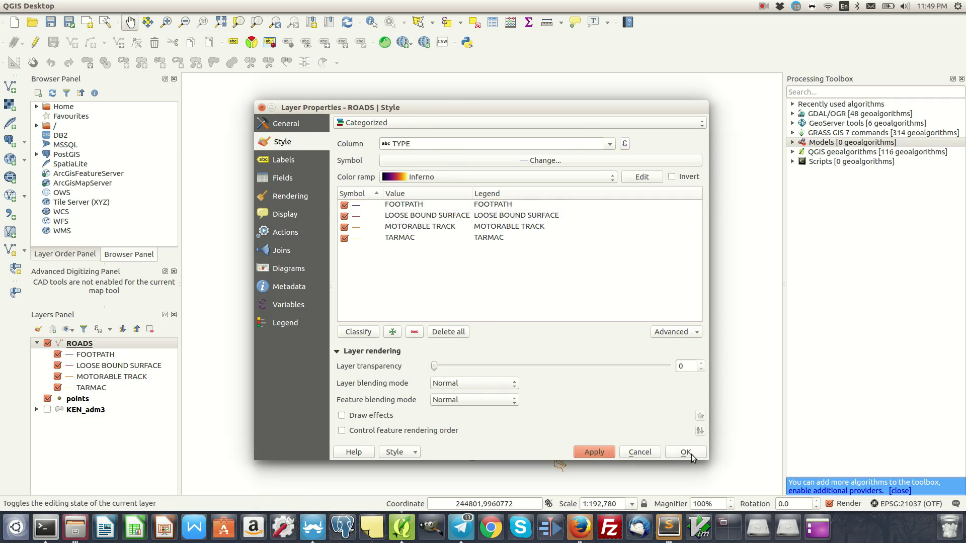
click(684, 451)
scroll(402, 298, up, 2)
scroll(483, 330, down, 1)
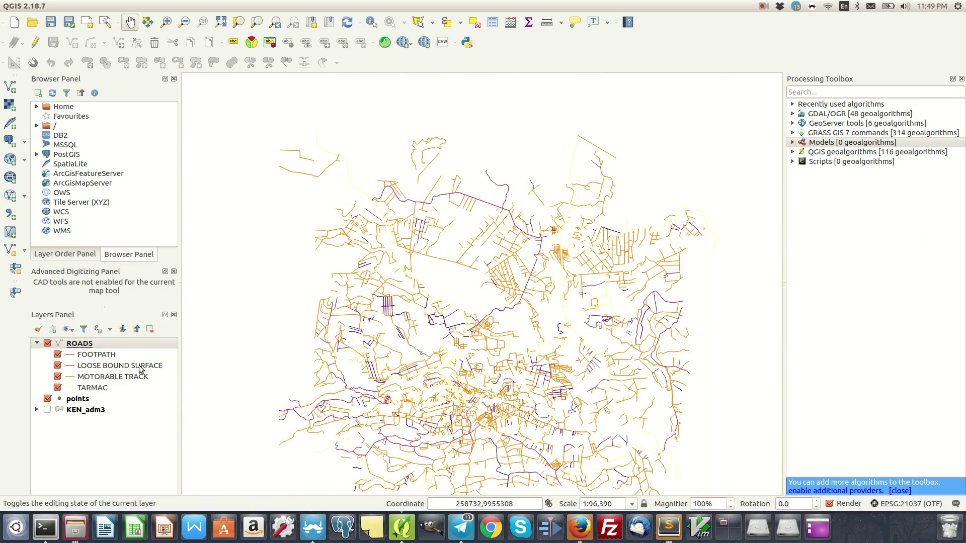
Open the ROADS attribute table and turn on editing mode.
click(118, 346)
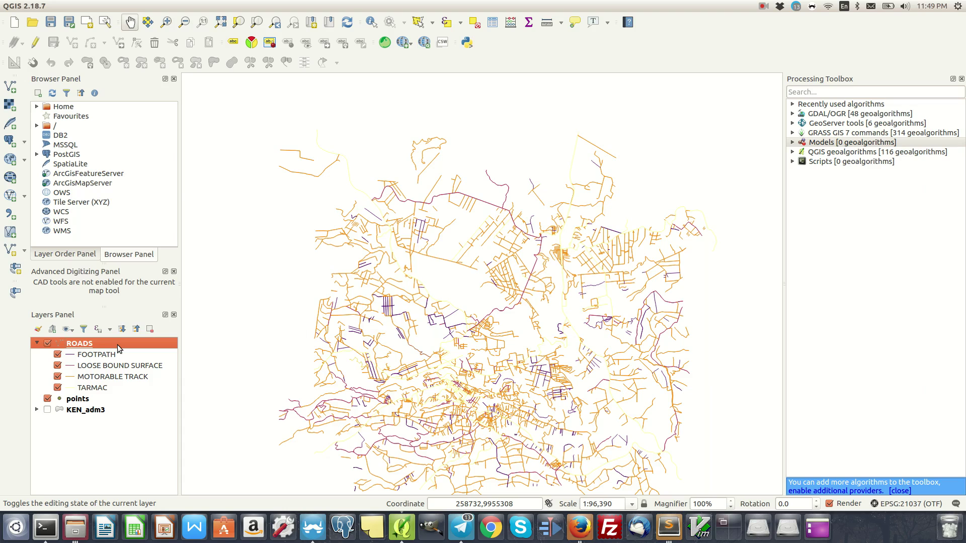
right_click(117, 345)
click(179, 241)
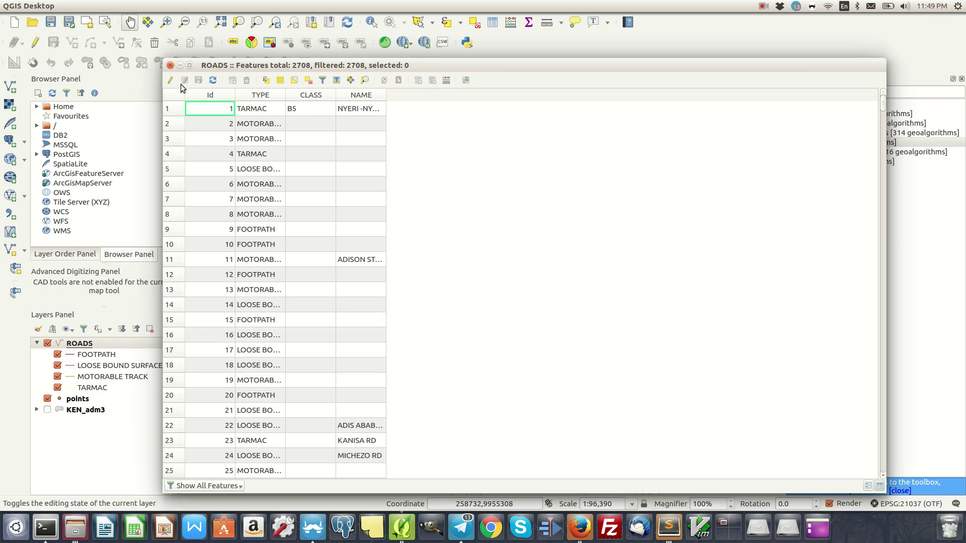
click(169, 81)
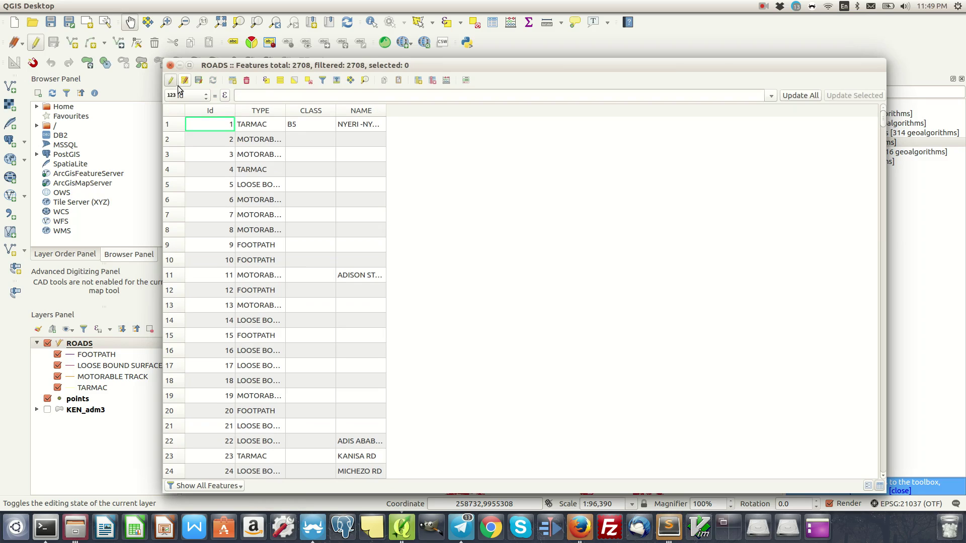
Set CLASS to B6L, B4 and B8 for the roads with Id 3, 5 and 8, and save the edits.
double_click(223, 126)
double_click(221, 139)
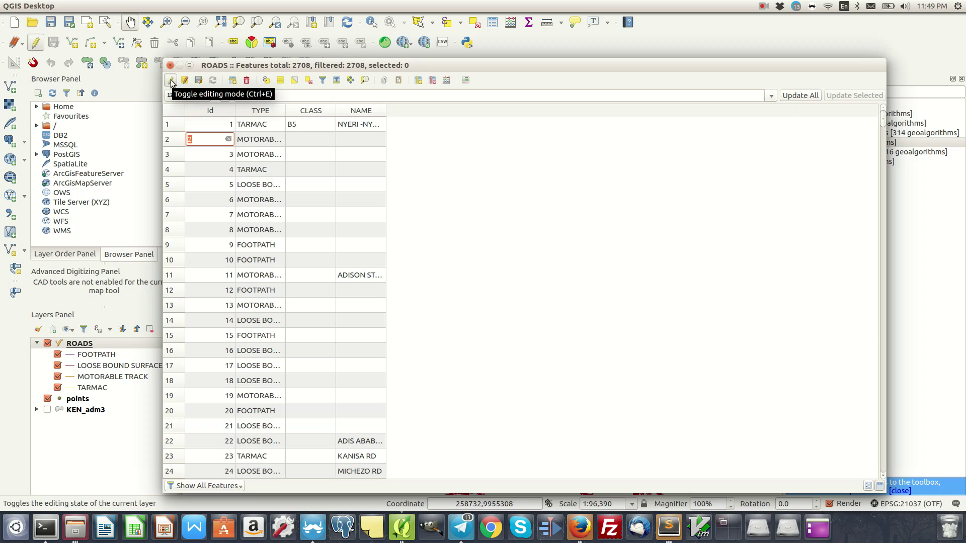
double_click(202, 154)
double_click(257, 161)
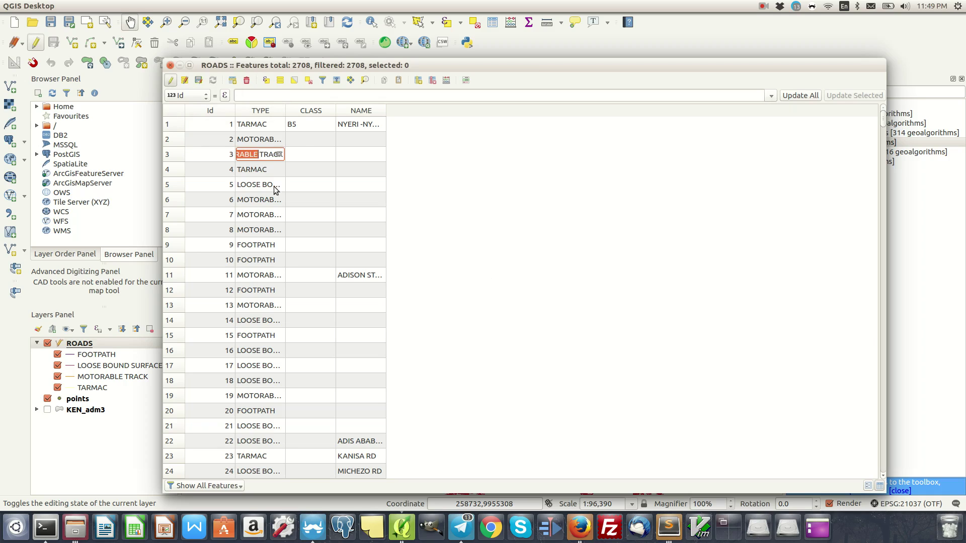
double_click(304, 156)
text(B6L)
double_click(318, 185)
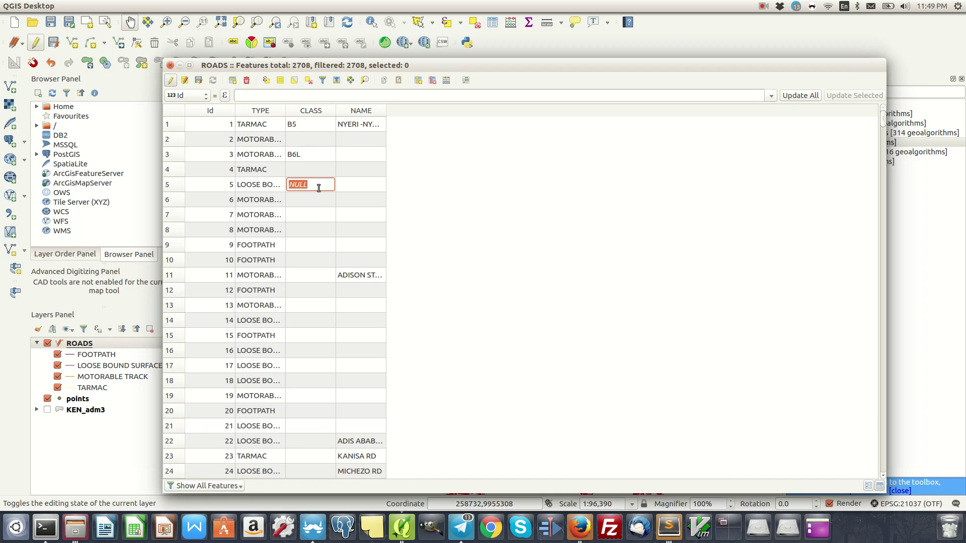
text(B4)
double_click(320, 225)
text(B8)
key(Return)
scroll(315, 198, down, 14)
scroll(313, 199, up, 14)
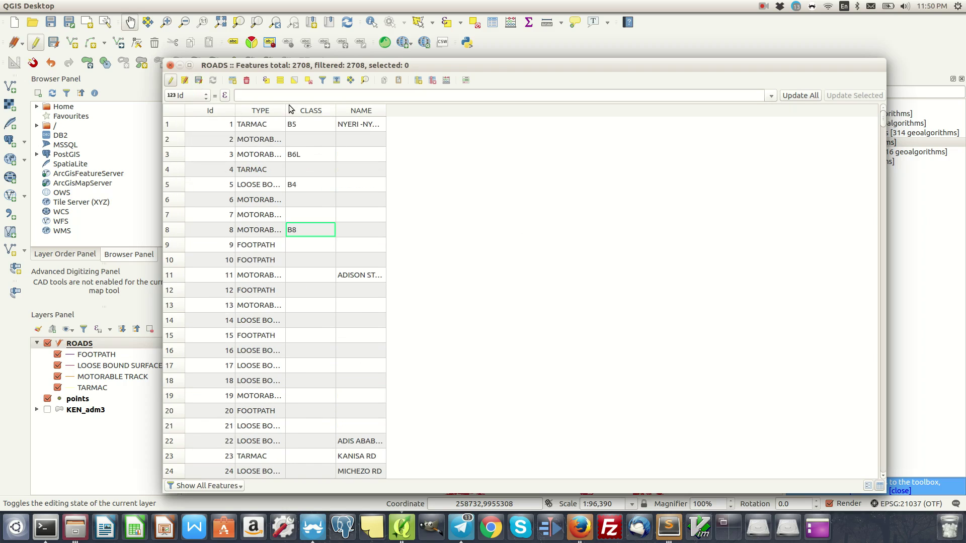
click(199, 80)
Shrink the attribute table window to reveal the map and delete the road record with Id 2.
drag(422, 62, 379, 39)
drag(846, 243, 637, 242)
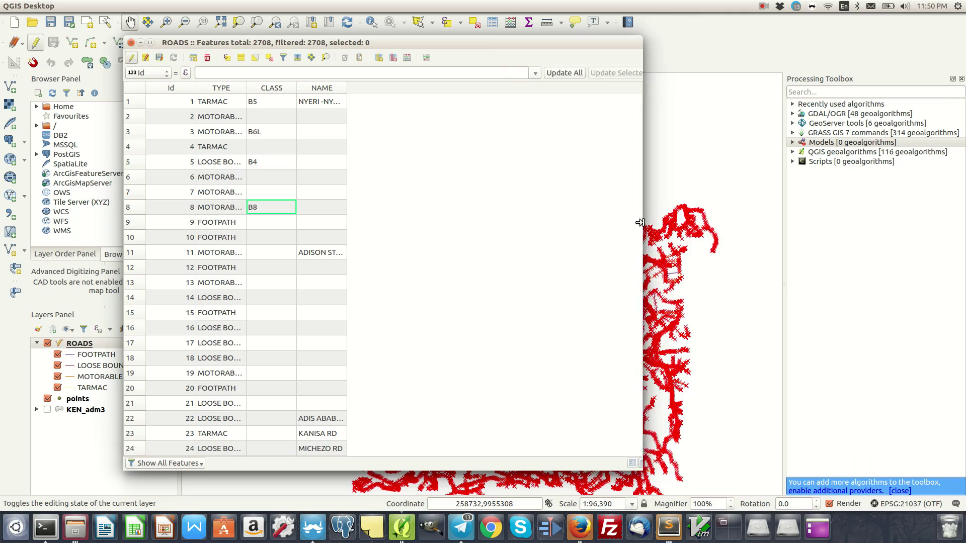
drag(484, 47, 586, 65)
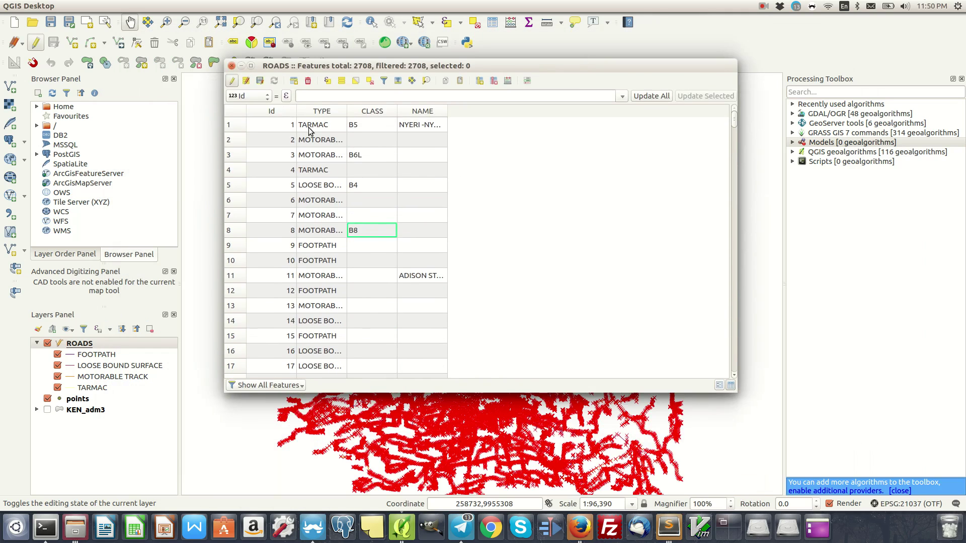
click(231, 145)
click(307, 81)
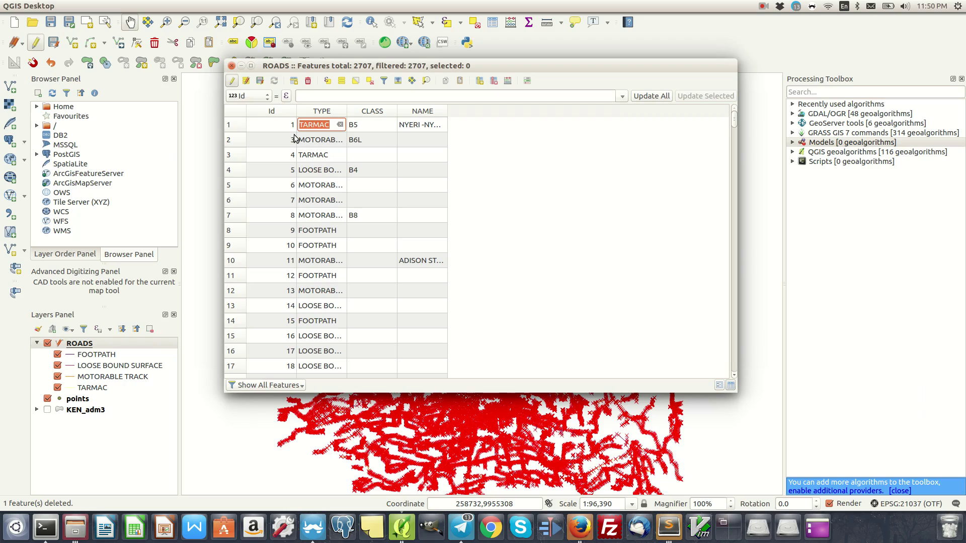
Add a field named Location of type Text (string) to the ROADS attribute table.
key(Escape)
click(479, 80)
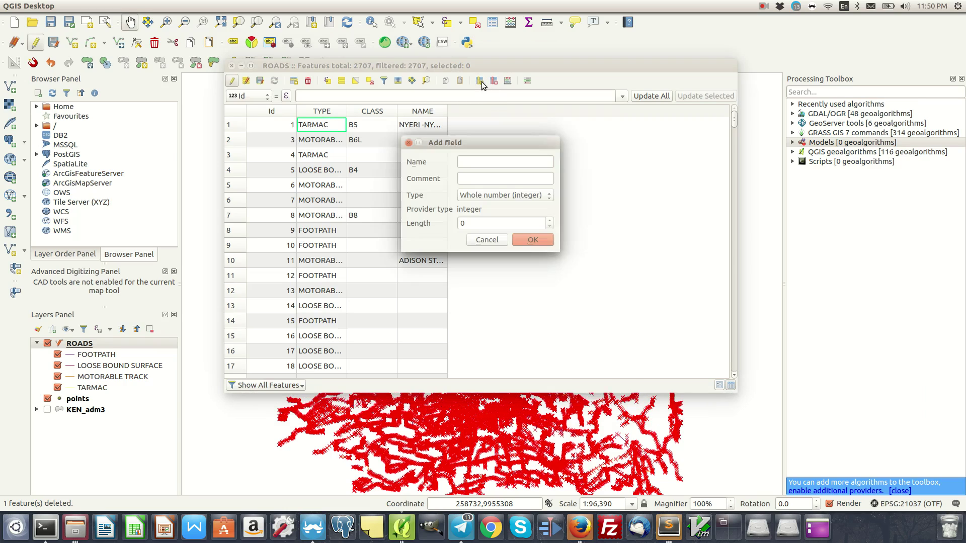
drag(493, 145, 571, 143)
click(544, 161)
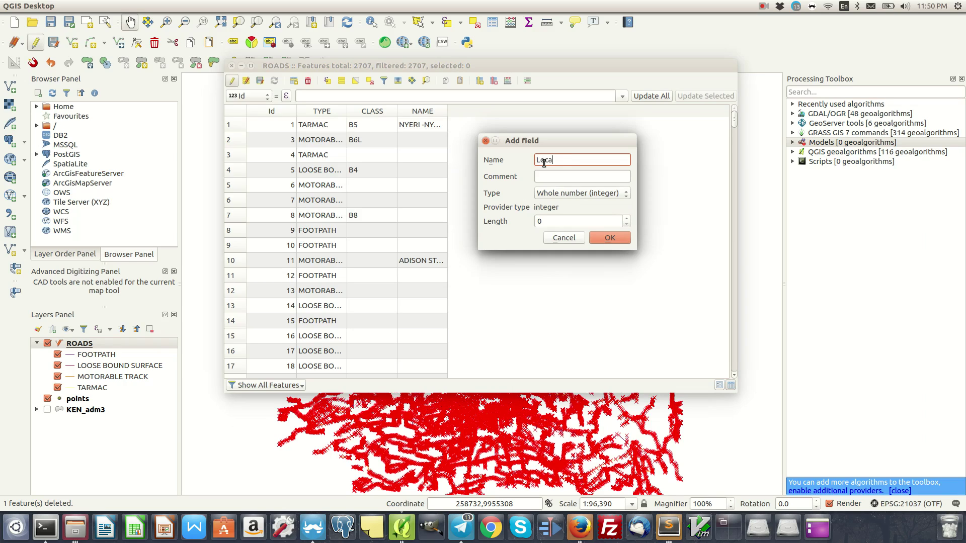
click(583, 193)
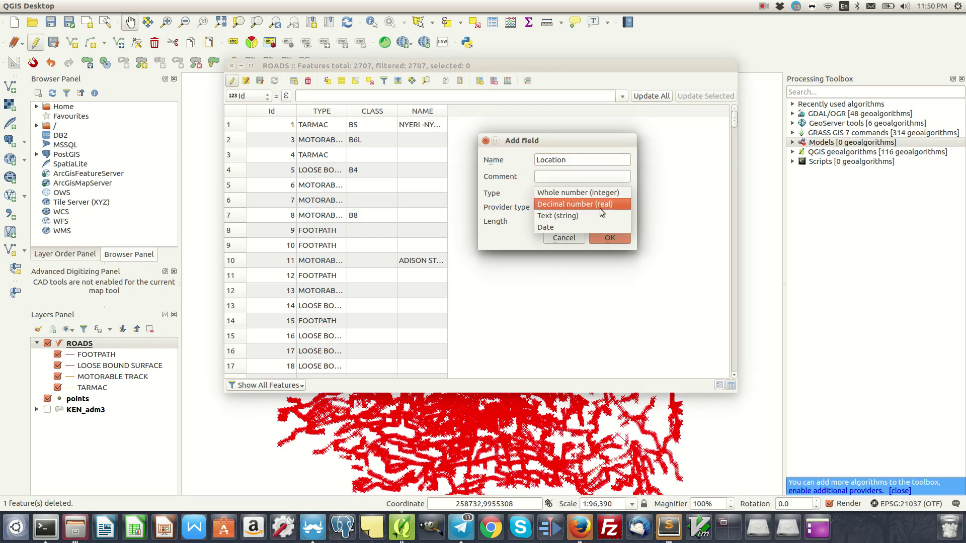
click(592, 211)
click(585, 222)
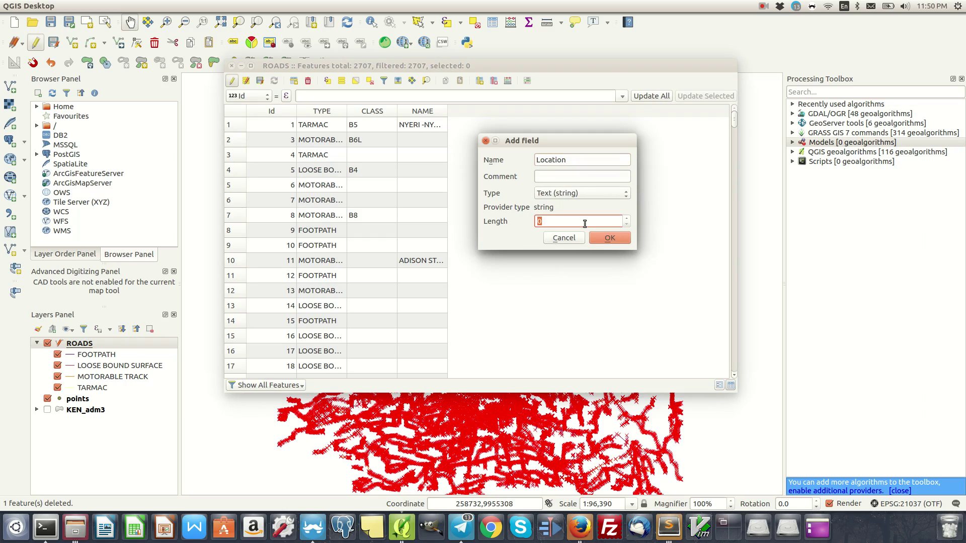
click(595, 240)
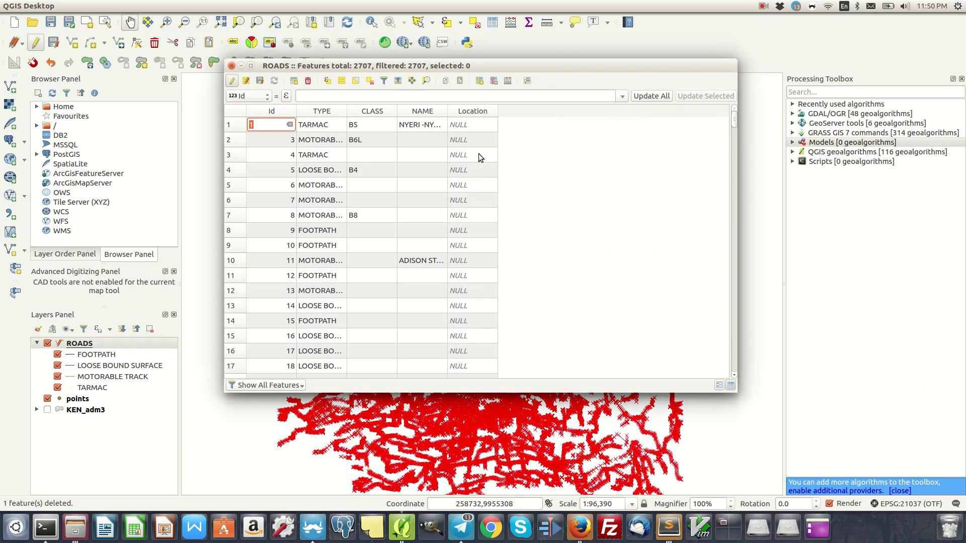
Delete the NAME field from the ROADS attribute table.
drag(559, 58, 556, 40)
click(583, 201)
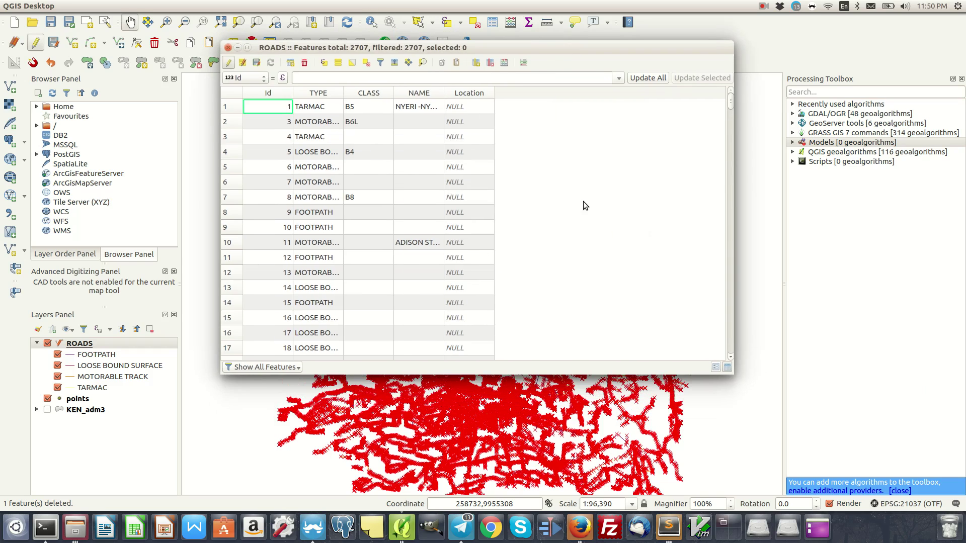
click(491, 64)
drag(592, 260, 509, 120)
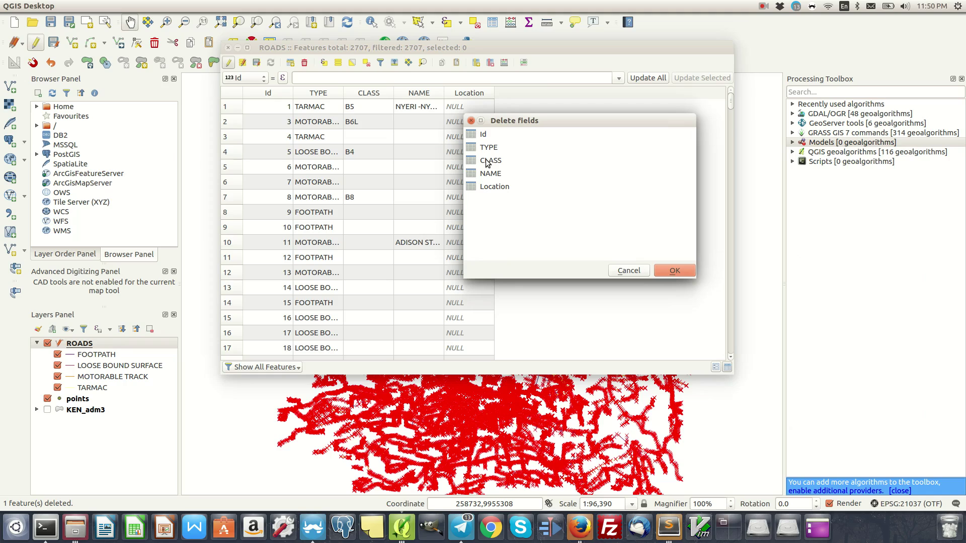
click(495, 173)
click(674, 270)
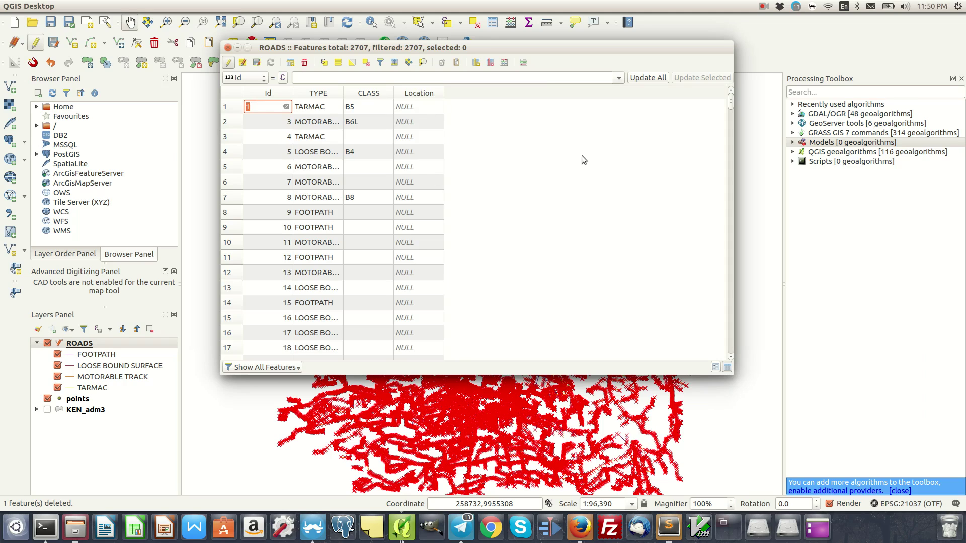
Select a block of rows farther down the ROADS table and turn on moving the selection to the top.
scroll(515, 251, down, 20)
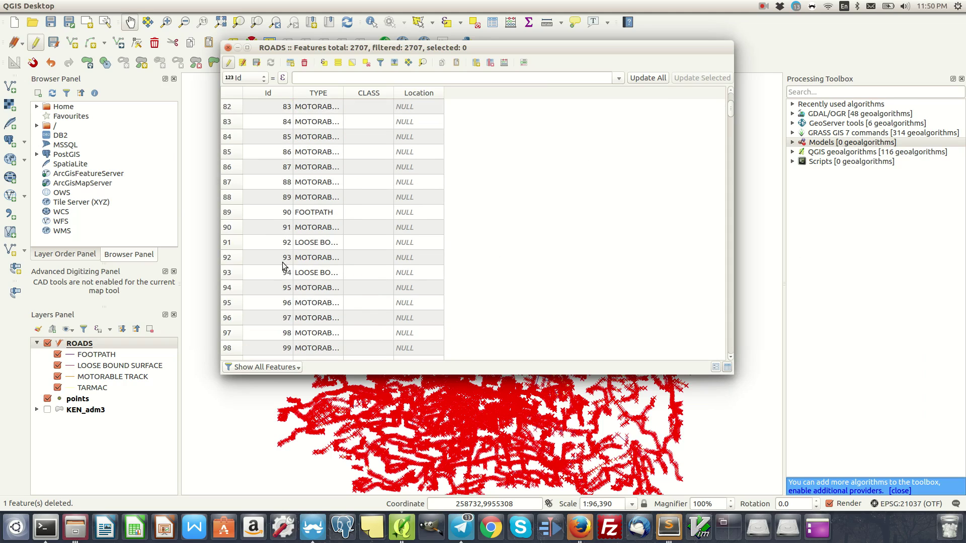
drag(240, 201, 261, 354)
scroll(541, 243, up, 20)
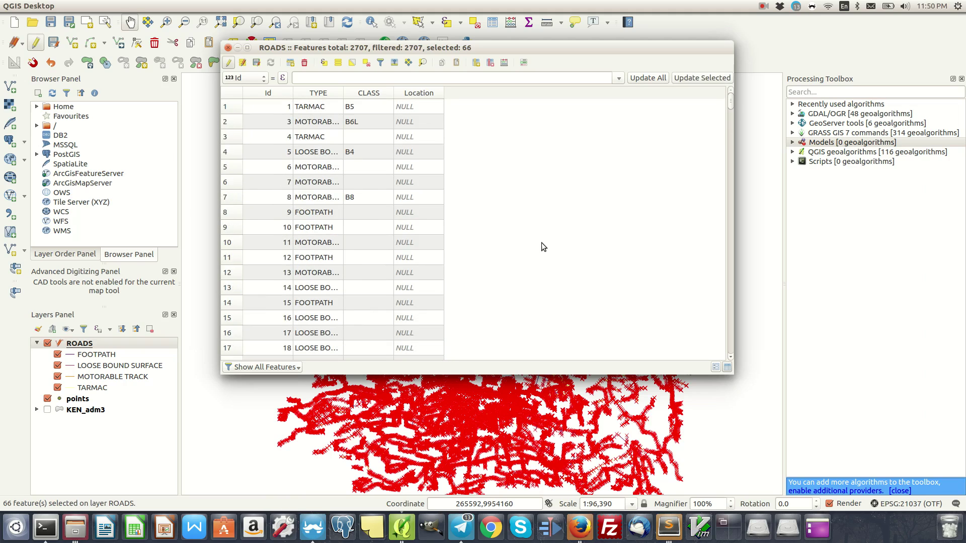
click(394, 62)
click(394, 63)
Select only the road with Id 1 and look through the reordered table rows.
click(231, 108)
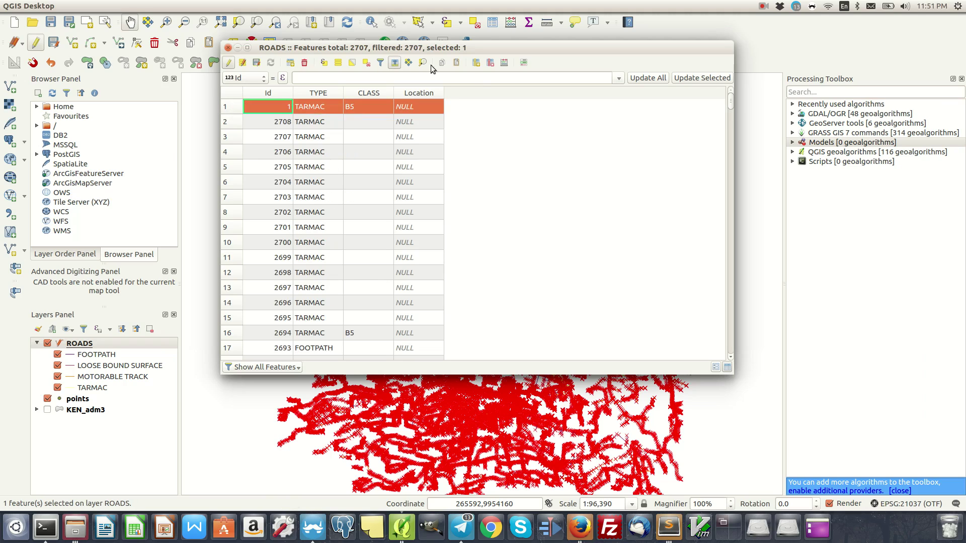
scroll(583, 239, down, 20)
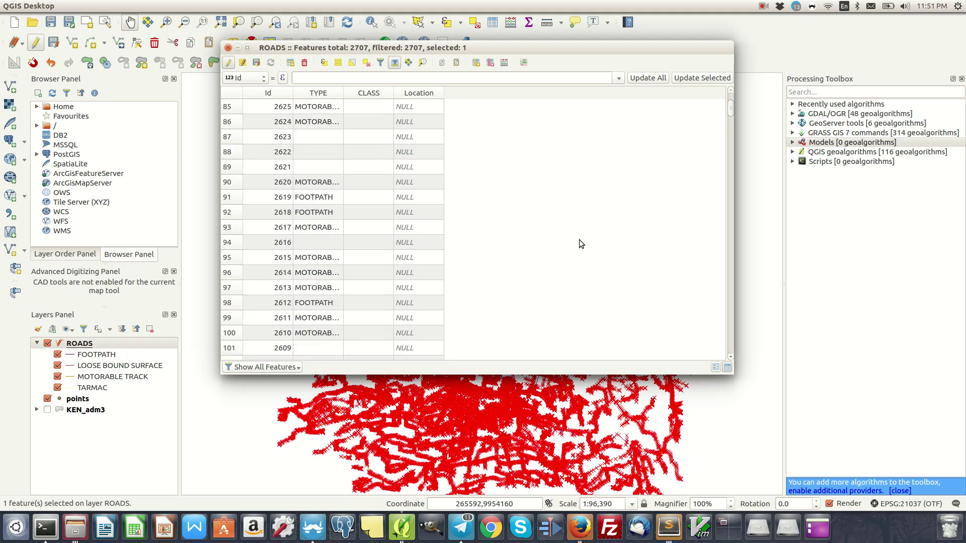
scroll(584, 212, up, 20)
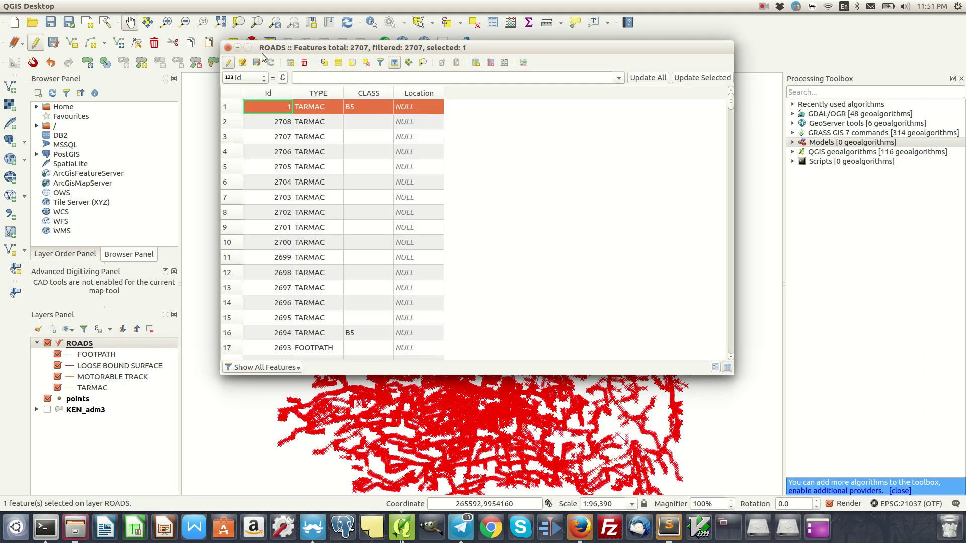
Select a large block of rows in the ROADS table, look through them and deselect everything.
double_click(244, 137)
click(481, 228)
drag(266, 106, 650, 228)
scroll(505, 207, down, 15)
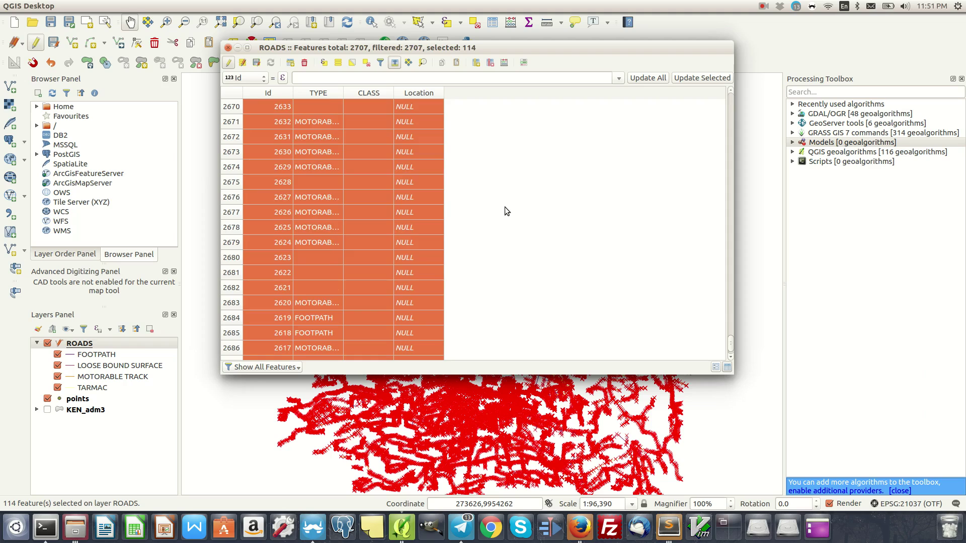
scroll(505, 207, down, 10)
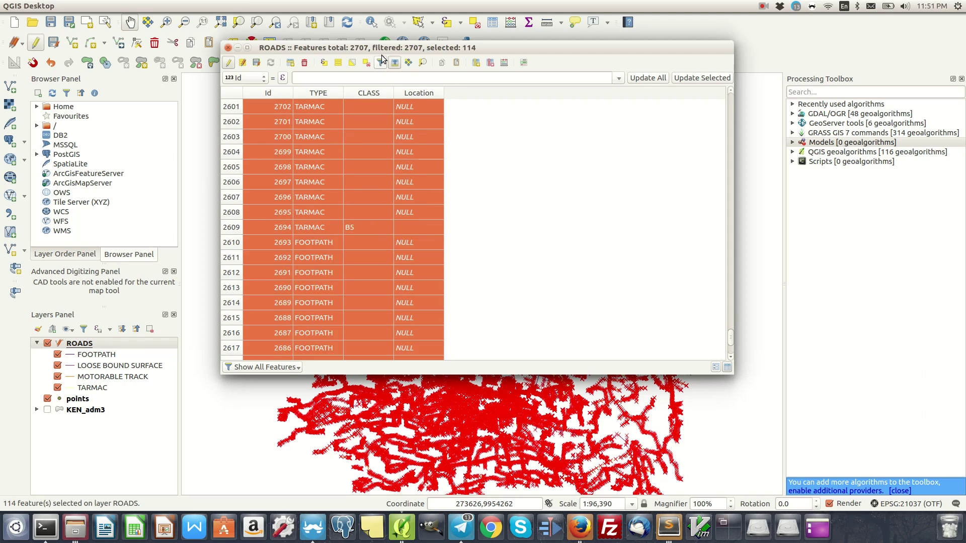
click(367, 62)
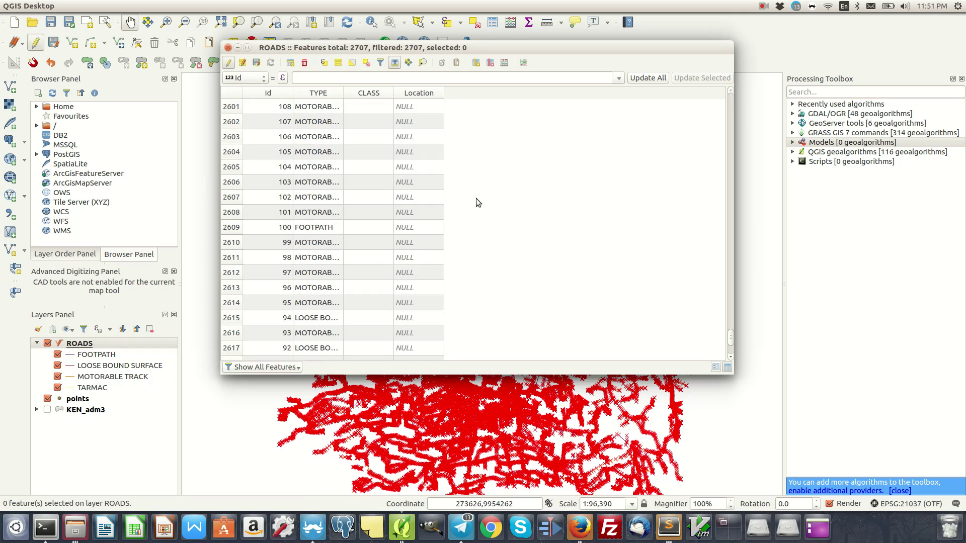
scroll(493, 175, up, 20)
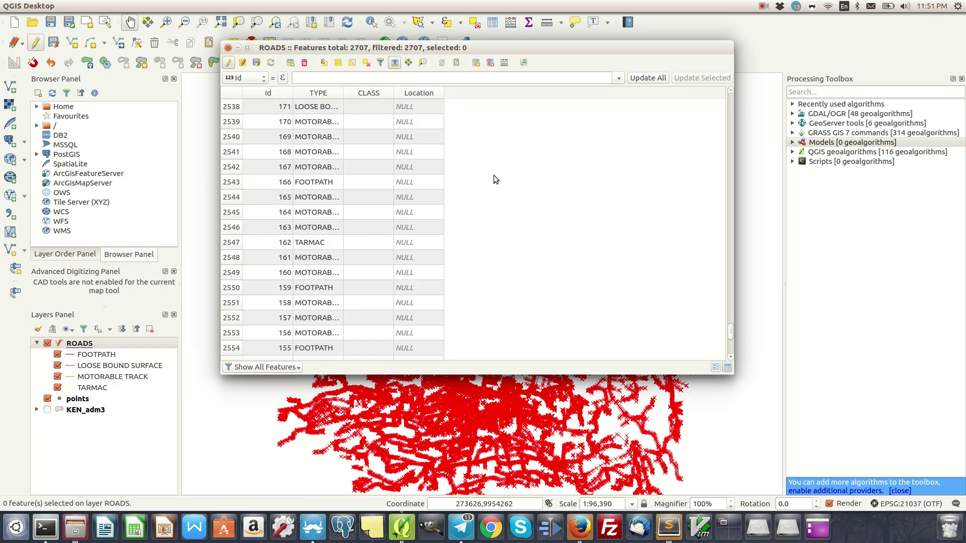
scroll(494, 175, up, 5)
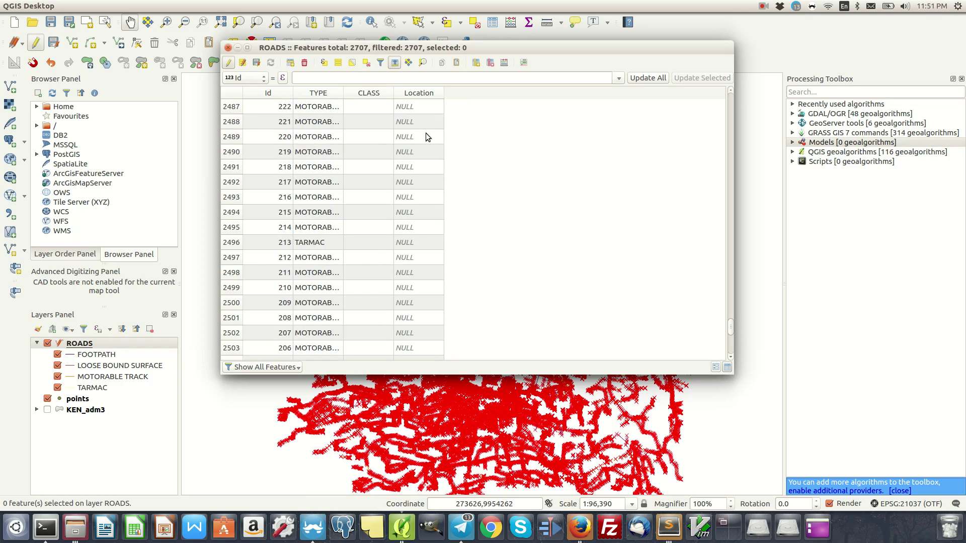
click(324, 66)
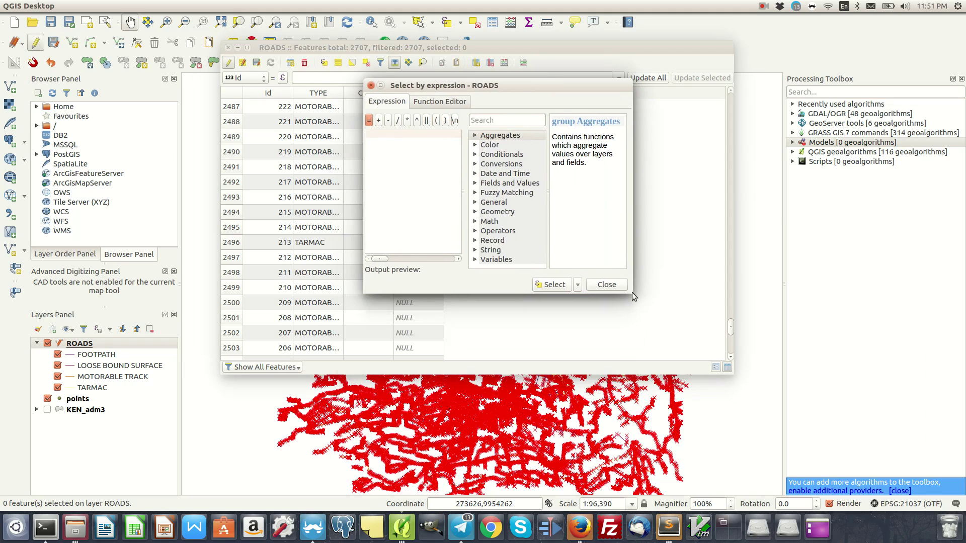
drag(631, 295, 727, 428)
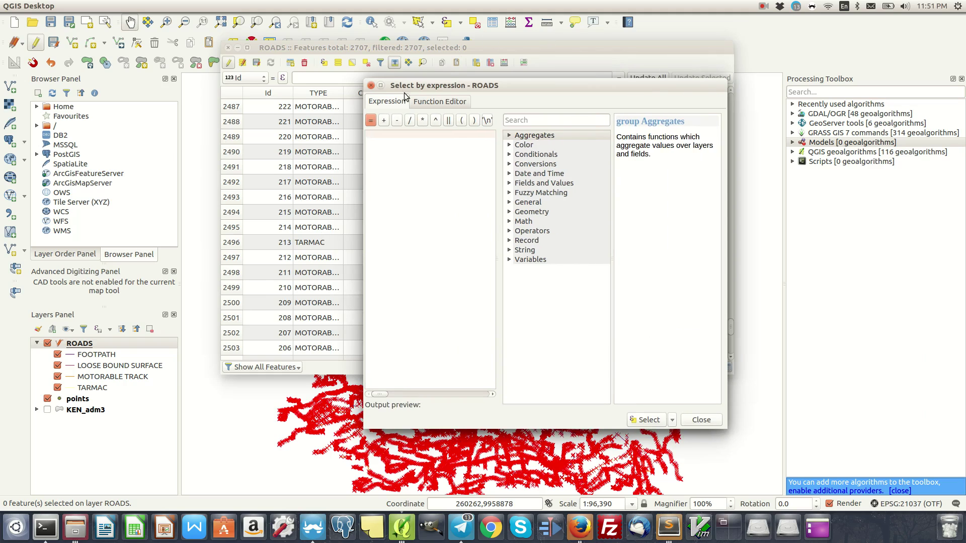
click(370, 87)
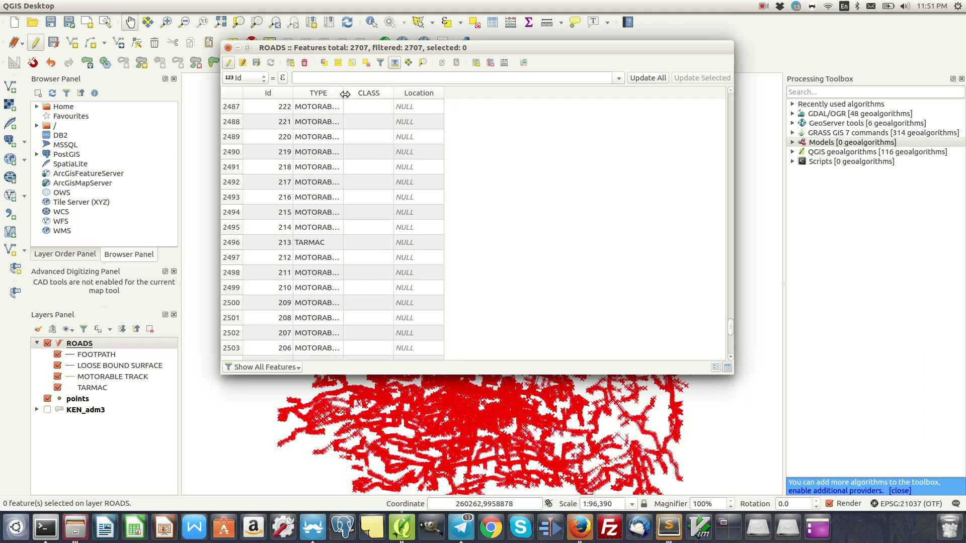
Widen the TYPE column and select all roads matching the expression "TYPE" = 'TARMAC'.
drag(344, 96, 400, 98)
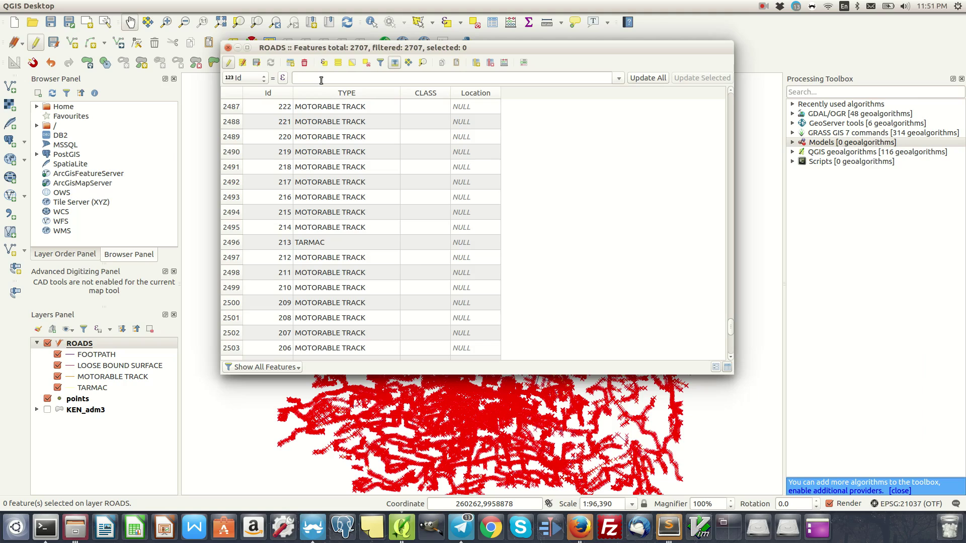
click(324, 62)
drag(448, 96, 436, 92)
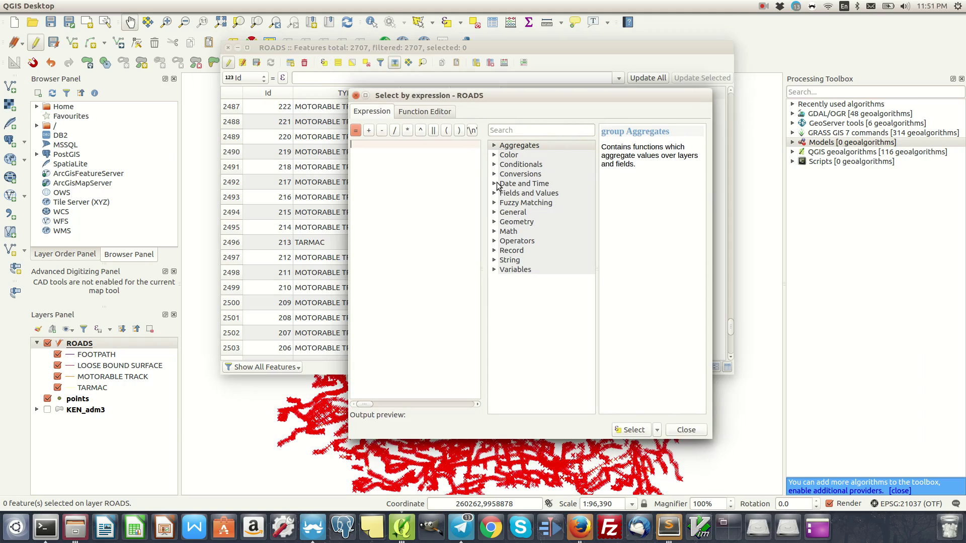
click(495, 194)
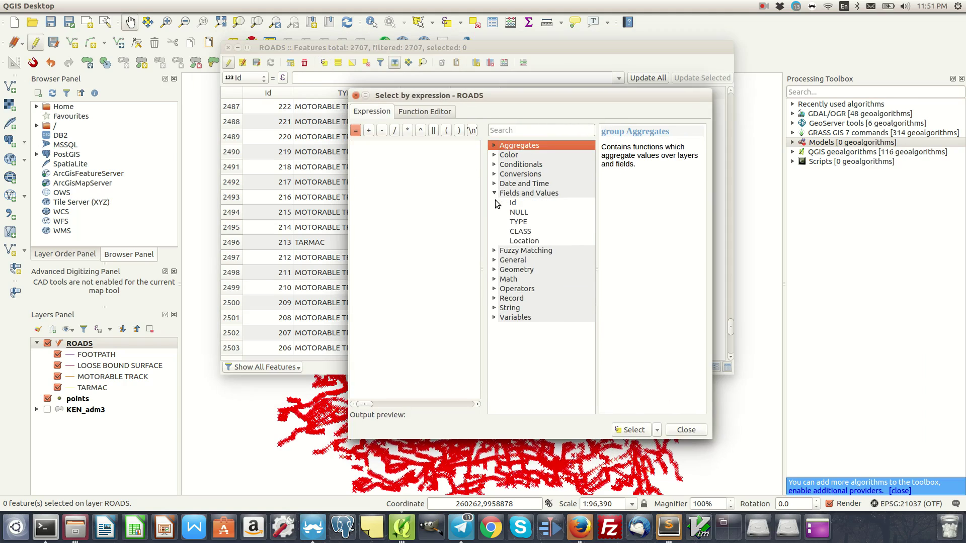
double_click(521, 222)
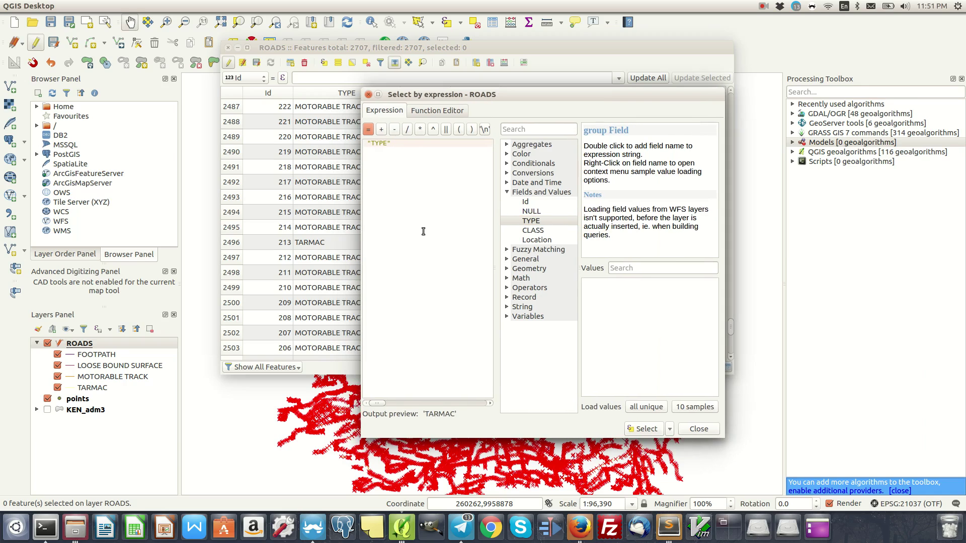
click(370, 130)
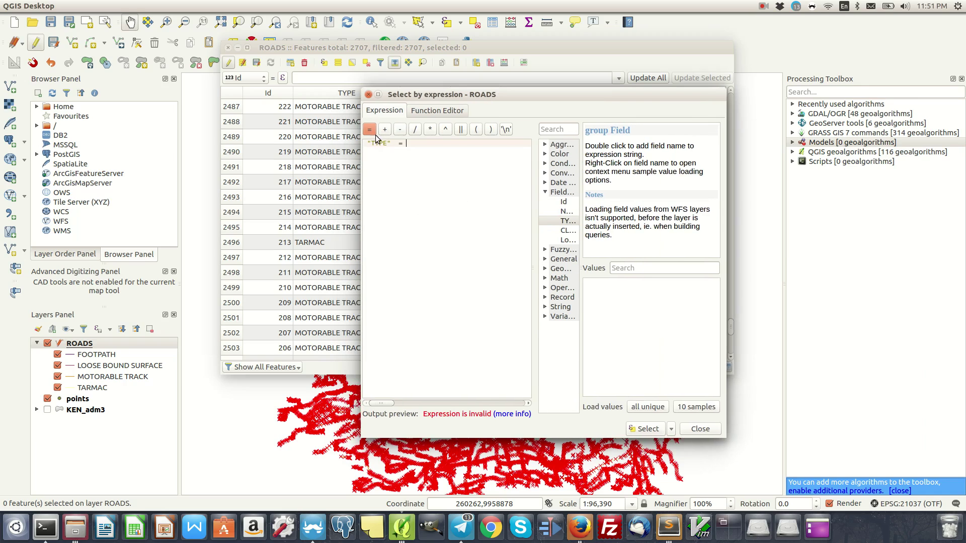
click(645, 407)
double_click(612, 321)
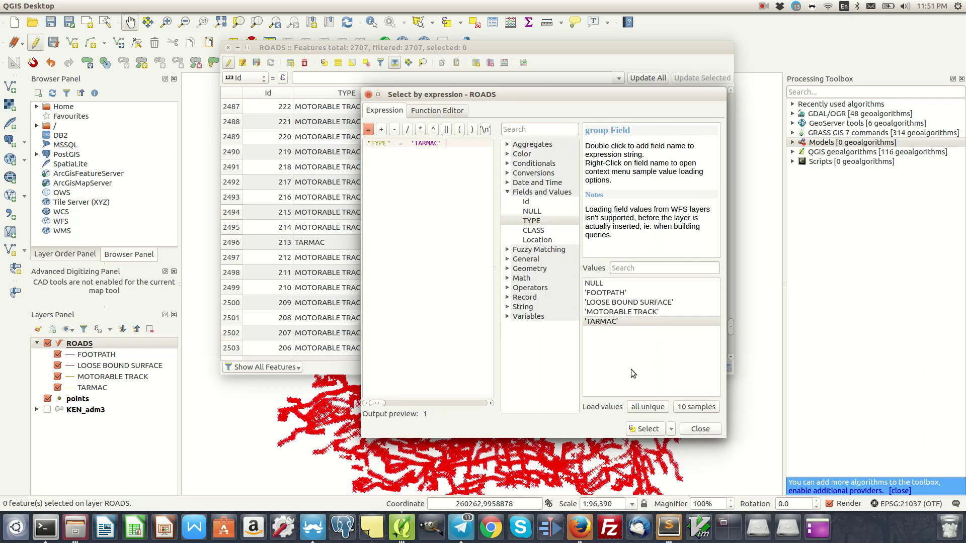
click(646, 429)
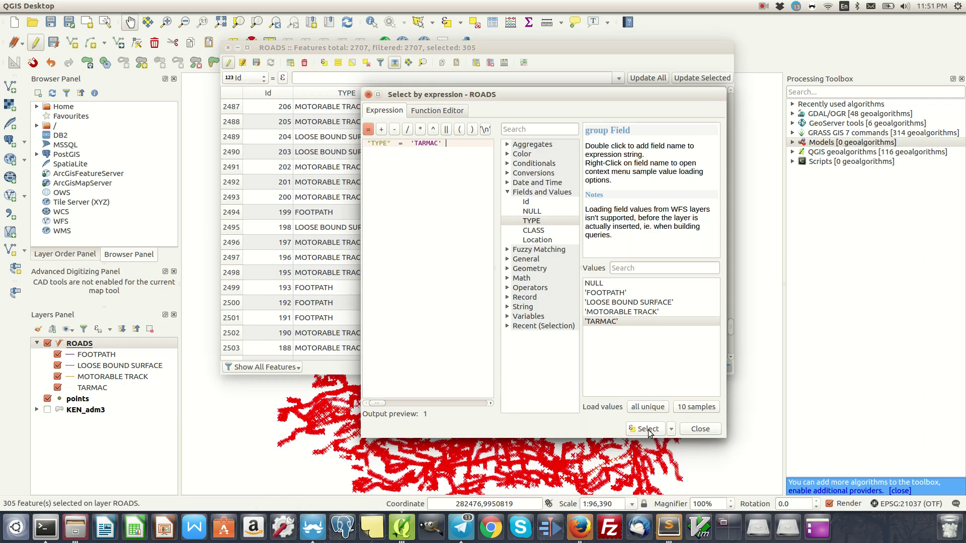
click(710, 432)
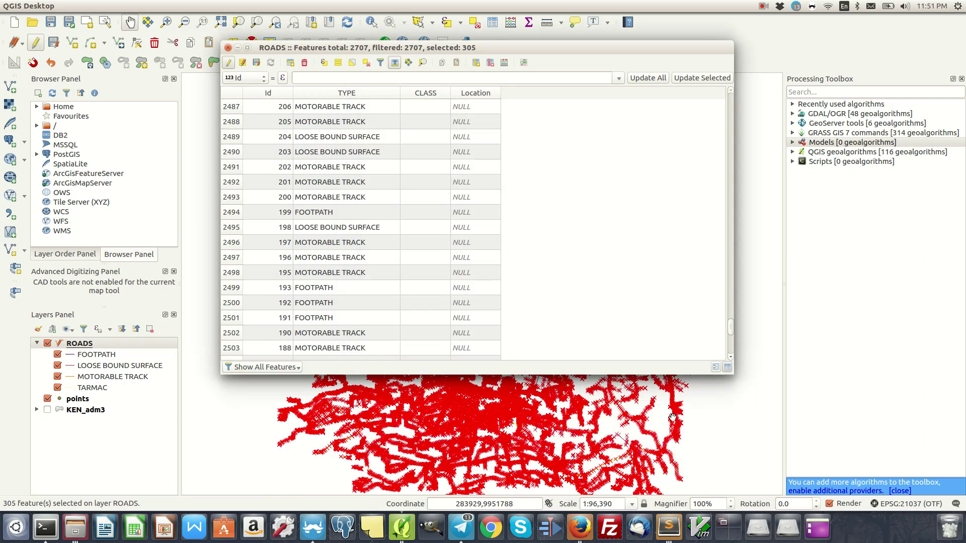
Zoom the map to the selected tarmac roads and turn off editing for the ROADS layer.
click(422, 62)
click(237, 47)
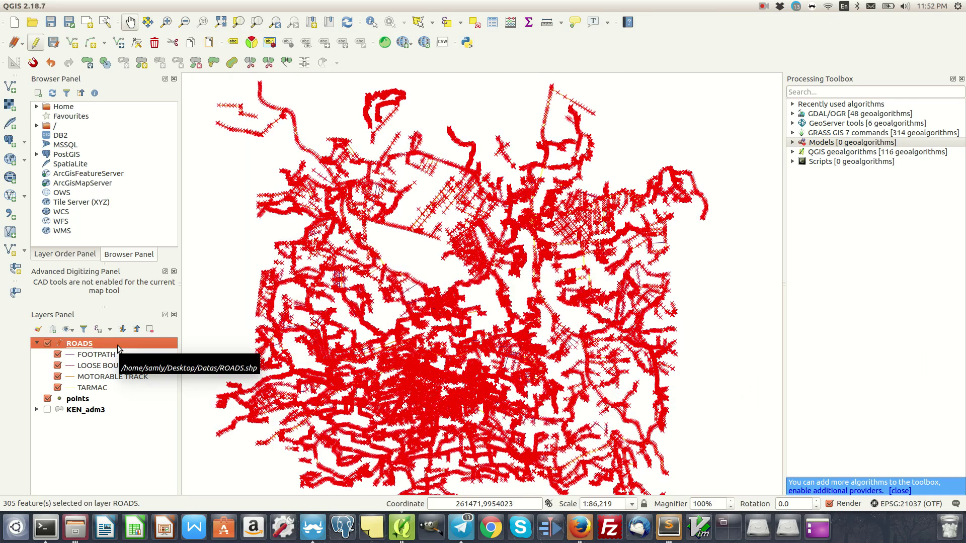
click(36, 44)
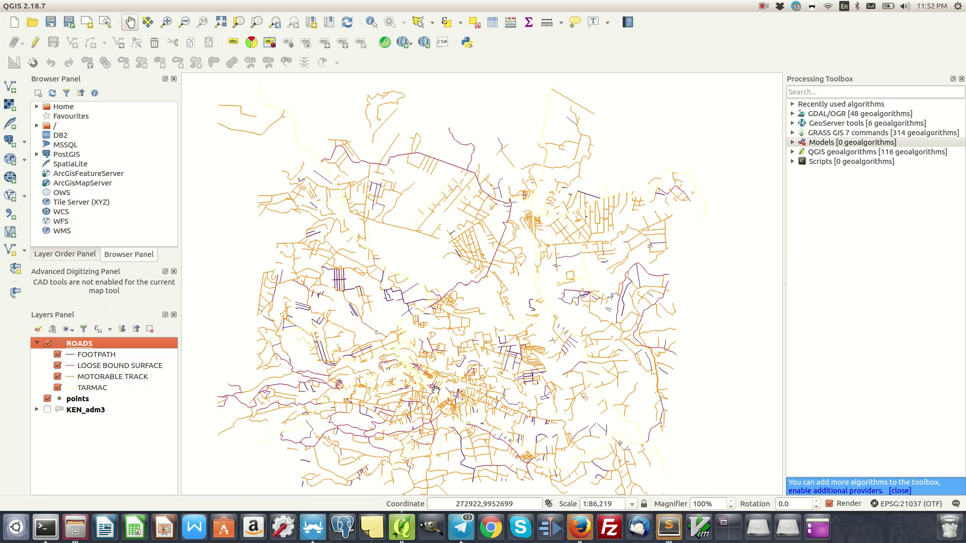
Review the ROADS layer's style properties on the zoomed-in map and reopen its attribute table.
scroll(428, 386, up, 3)
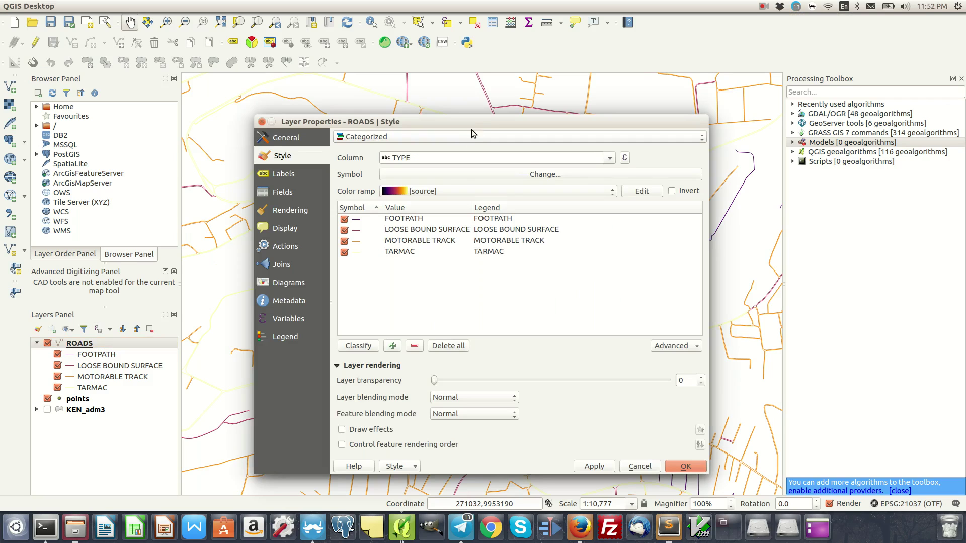
click(686, 466)
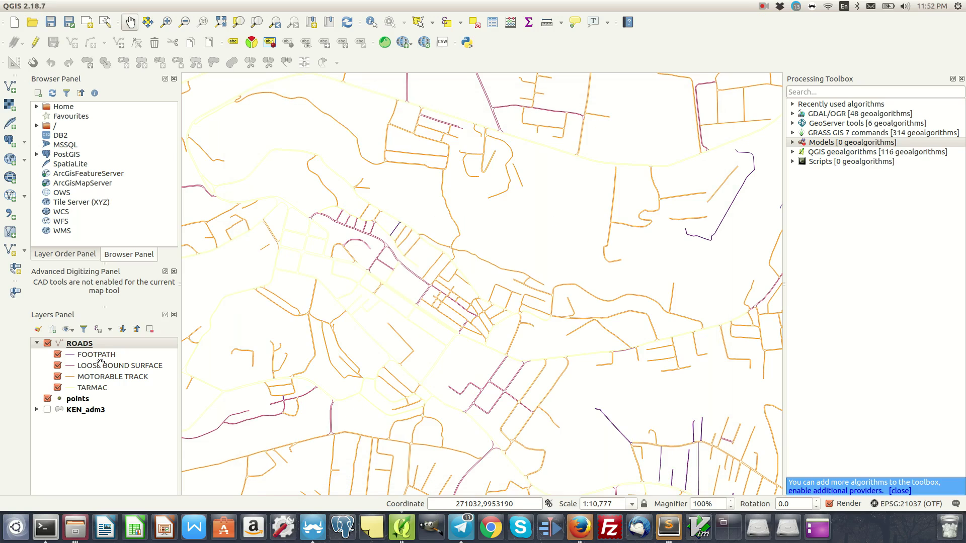
right_click(88, 344)
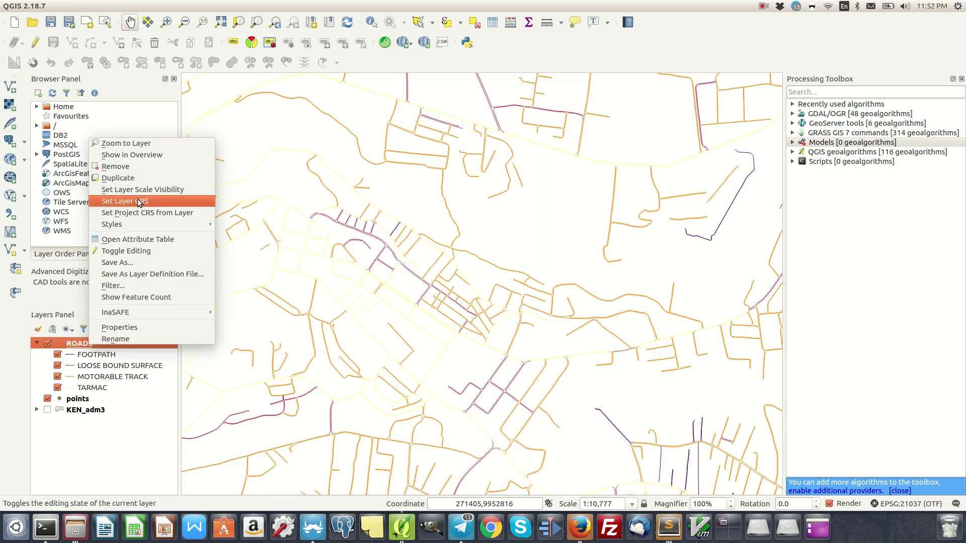
click(123, 240)
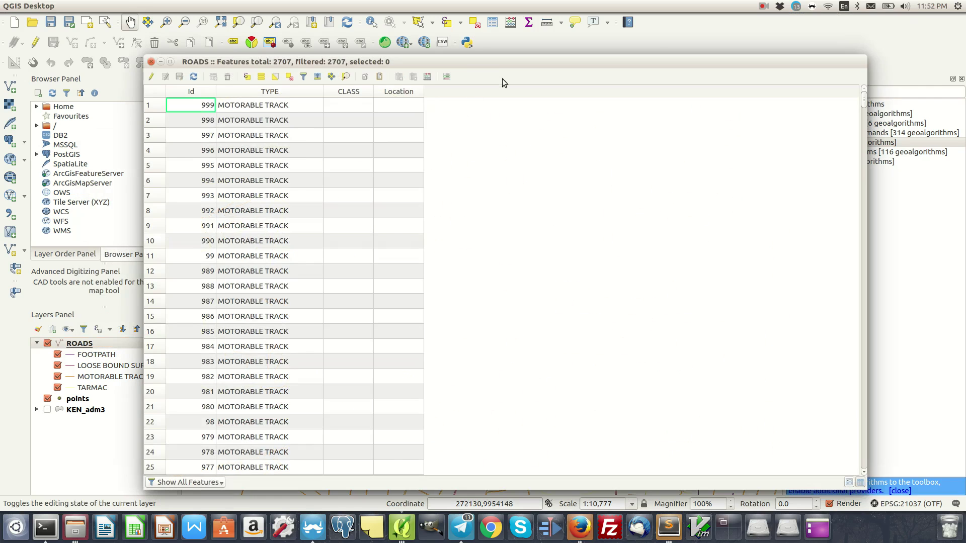
Load the recent expression "TYPE" = 'TARMAC' for a selection by expression and remove its TARMAC value.
click(268, 75)
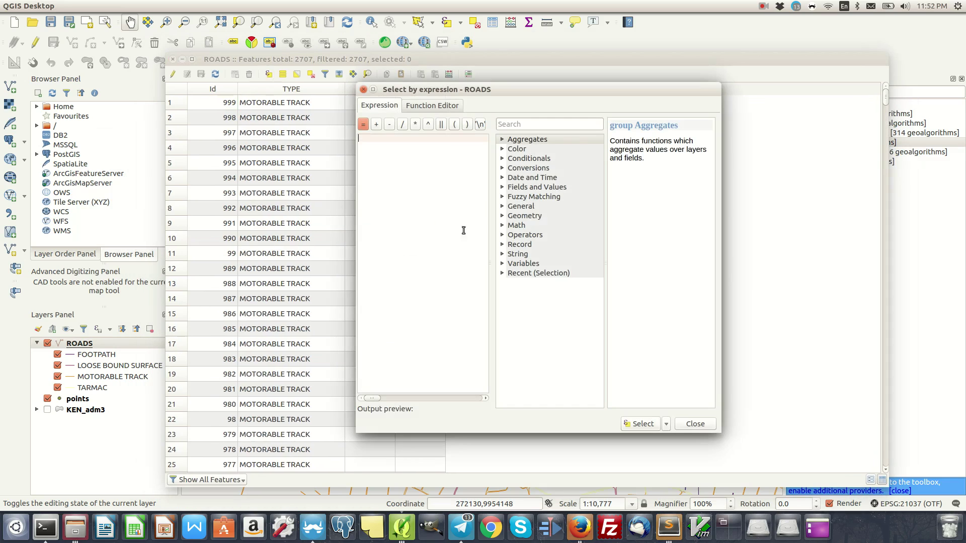
click(514, 275)
click(502, 274)
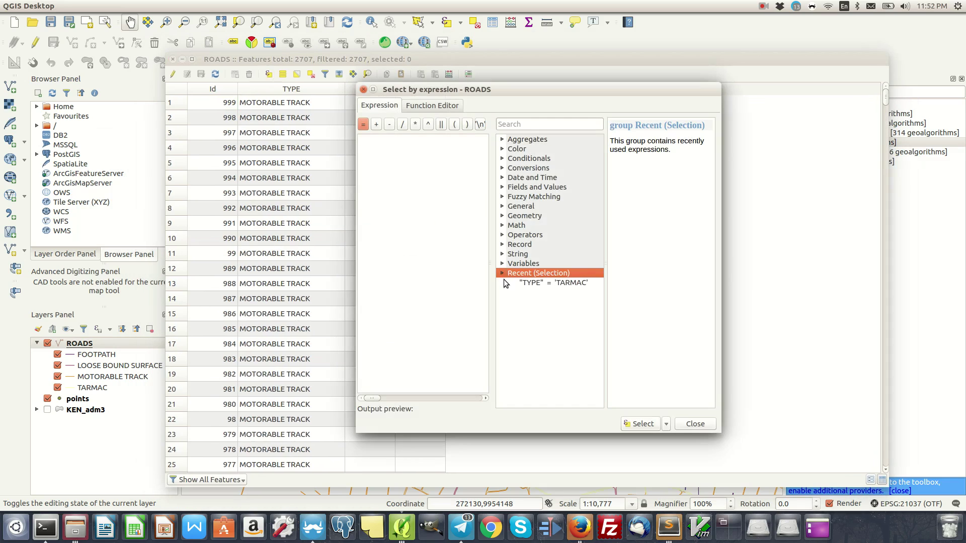
double_click(542, 283)
drag(446, 139, 407, 139)
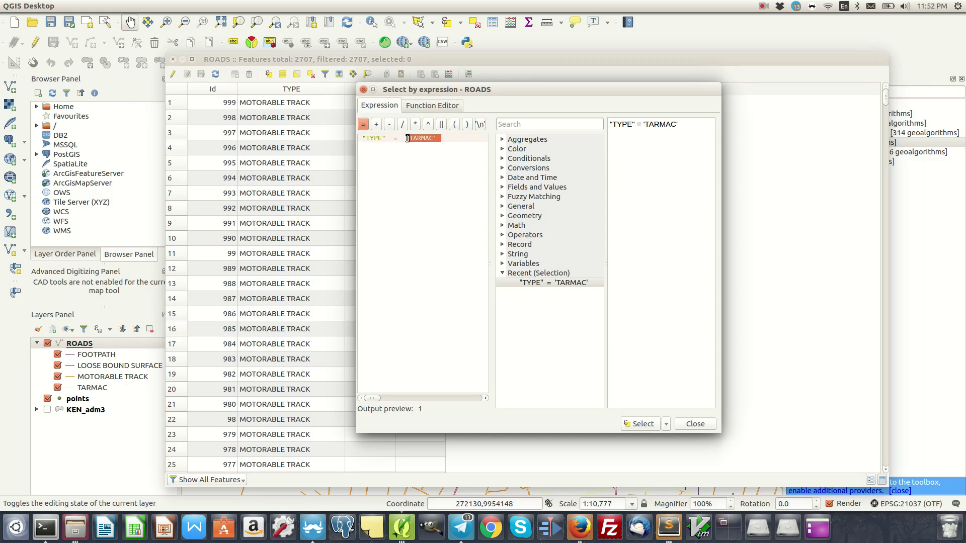
key(BackSpace)
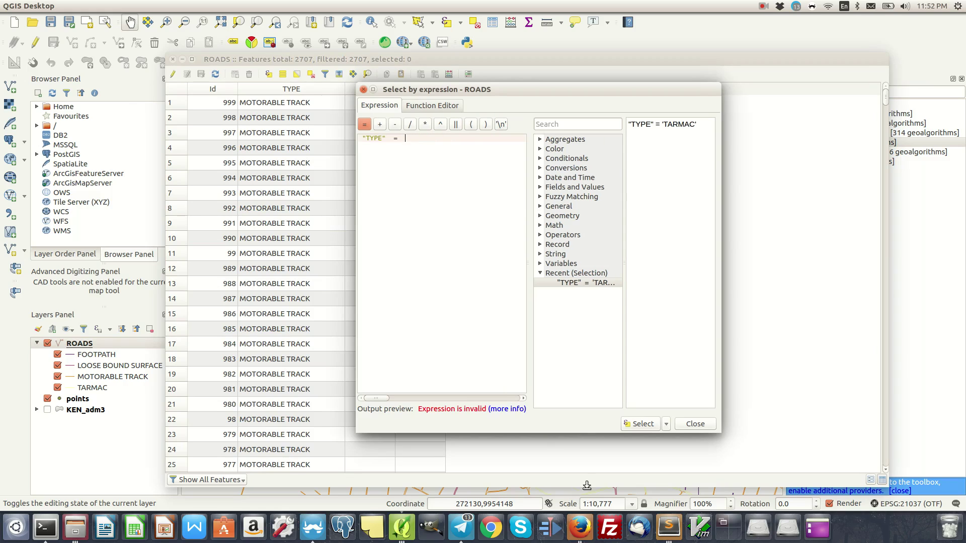
click(560, 265)
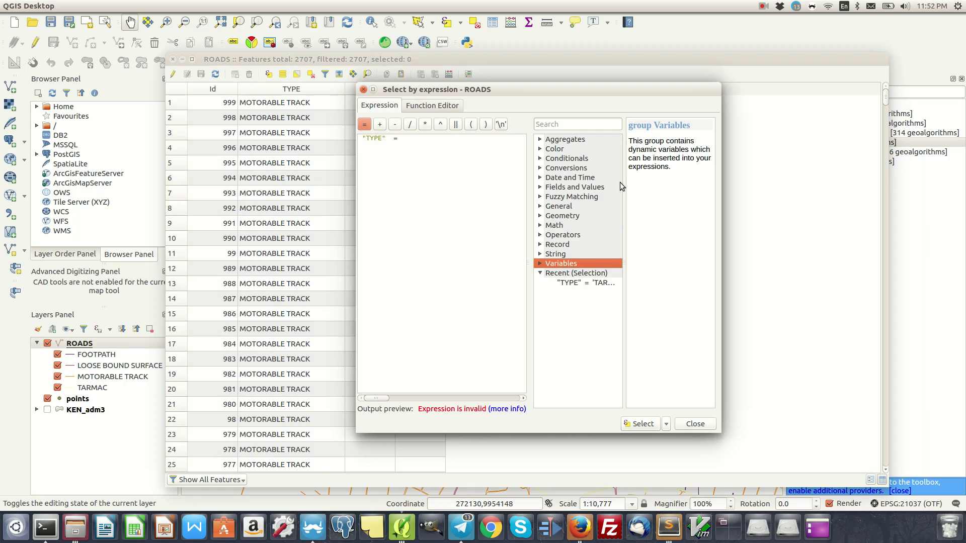
click(431, 106)
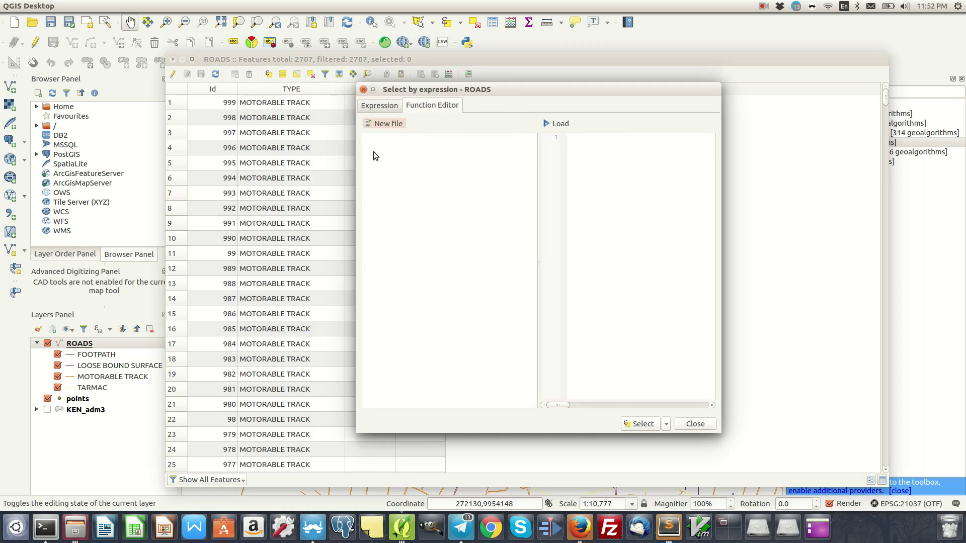
click(389, 110)
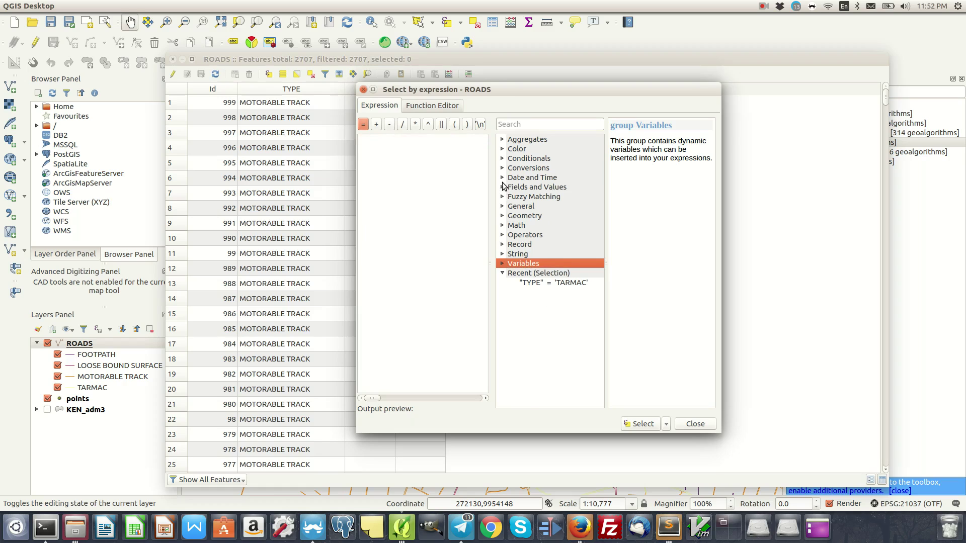
Select all roads matching the expression "TYPE" = 'MOTORABLE TRACK', using the TYPE field and its unique values.
click(502, 178)
click(507, 179)
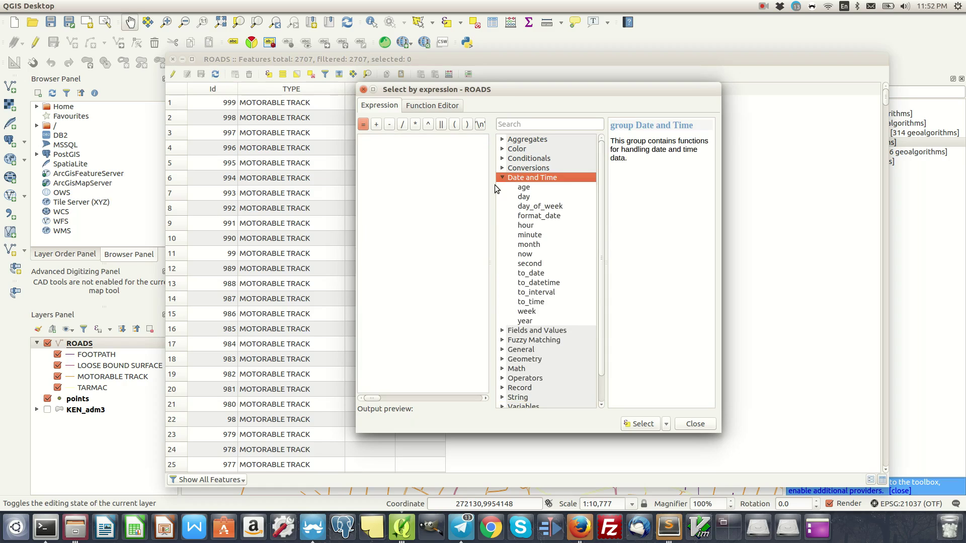
click(502, 177)
click(502, 187)
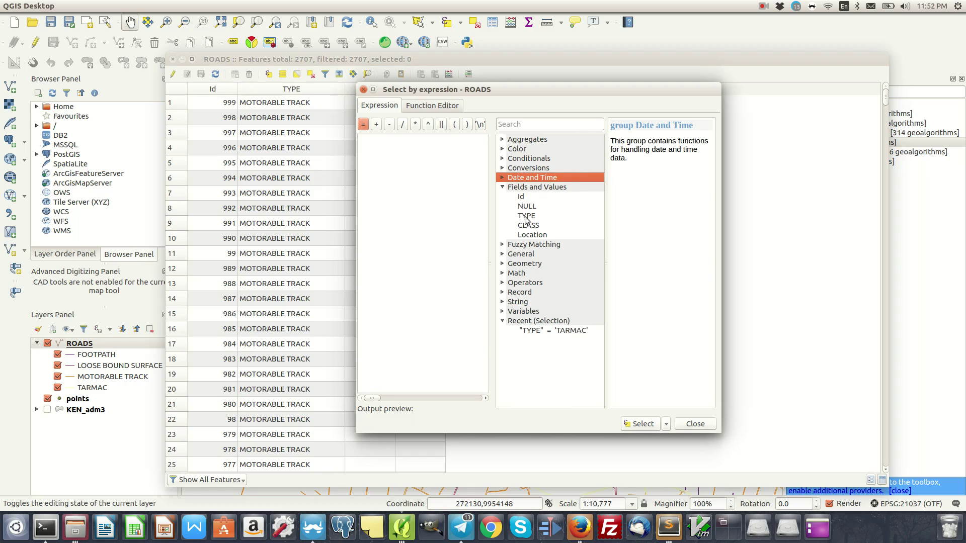
double_click(525, 216)
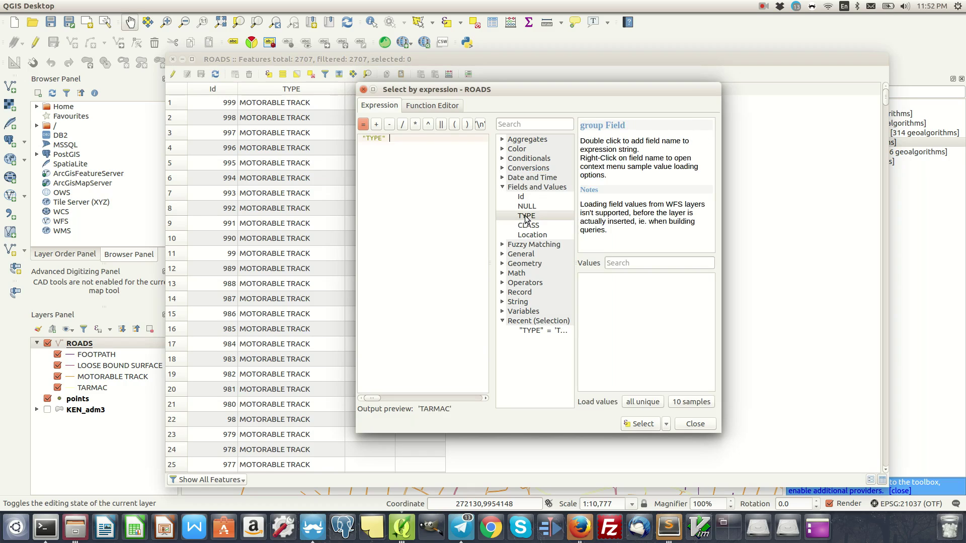
click(366, 124)
click(644, 403)
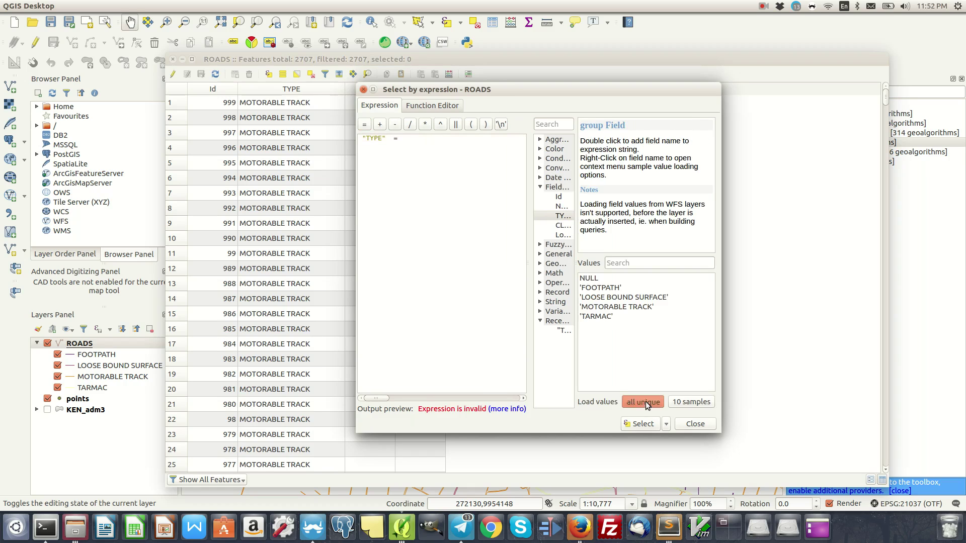
double_click(619, 306)
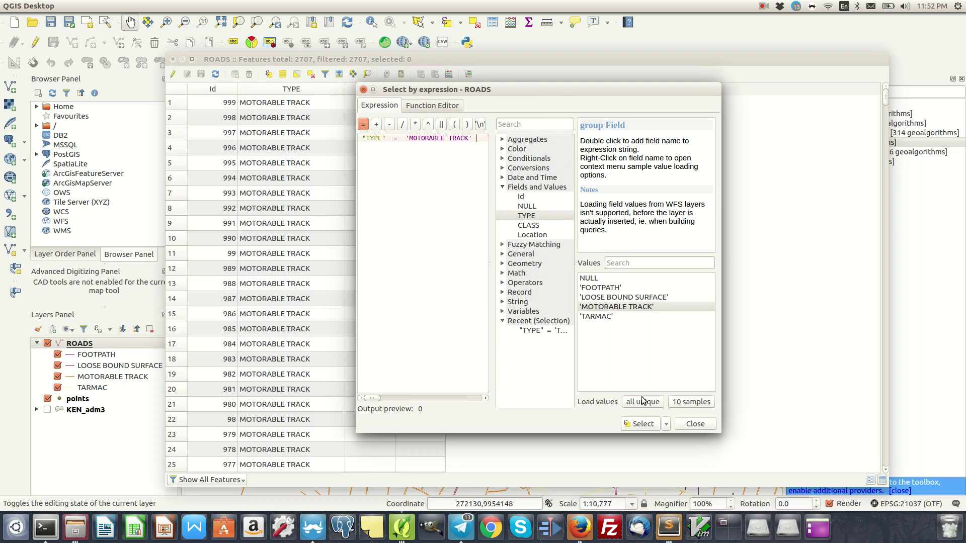
click(646, 426)
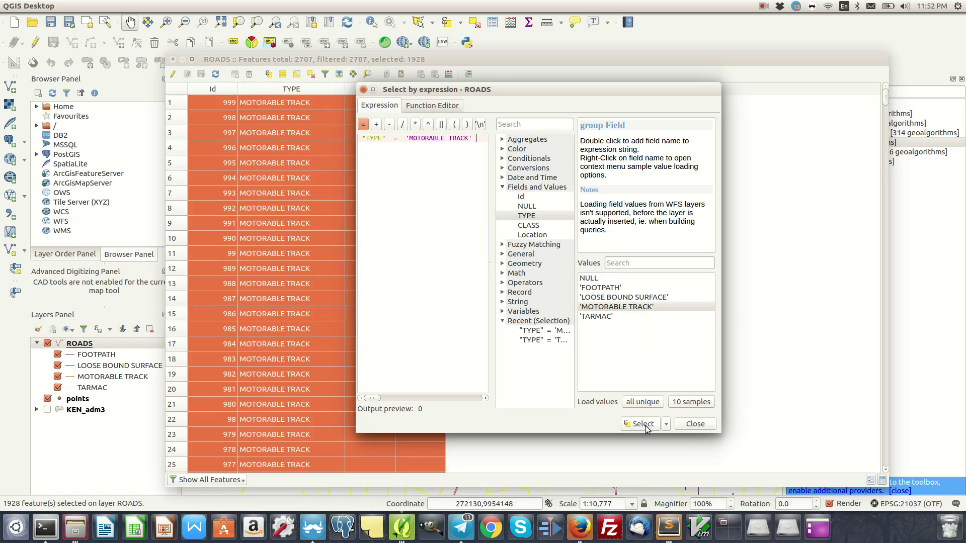
click(695, 423)
Look through the ROADS table to examine which rows the motorable track selection covers.
scroll(314, 324, down, 15)
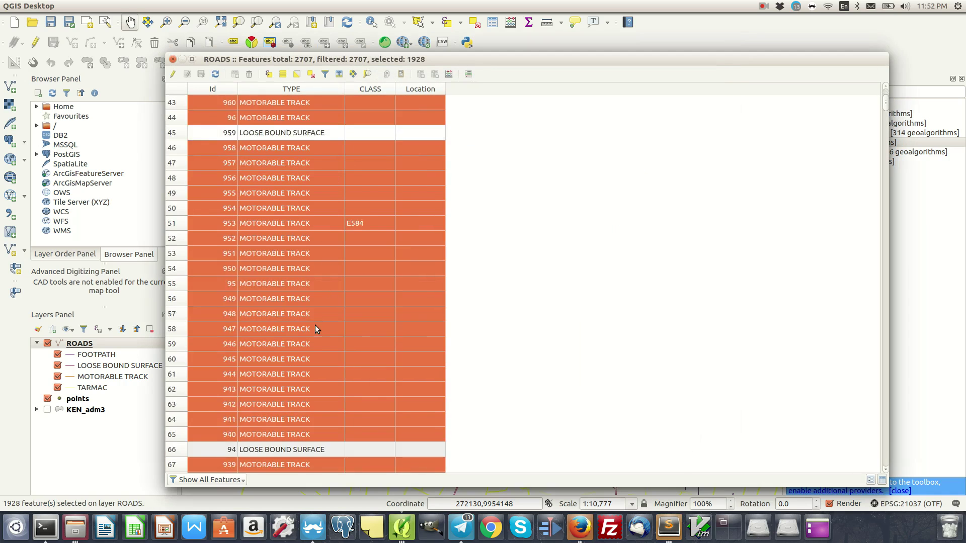
scroll(315, 315, up, 20)
scroll(316, 315, down, 17)
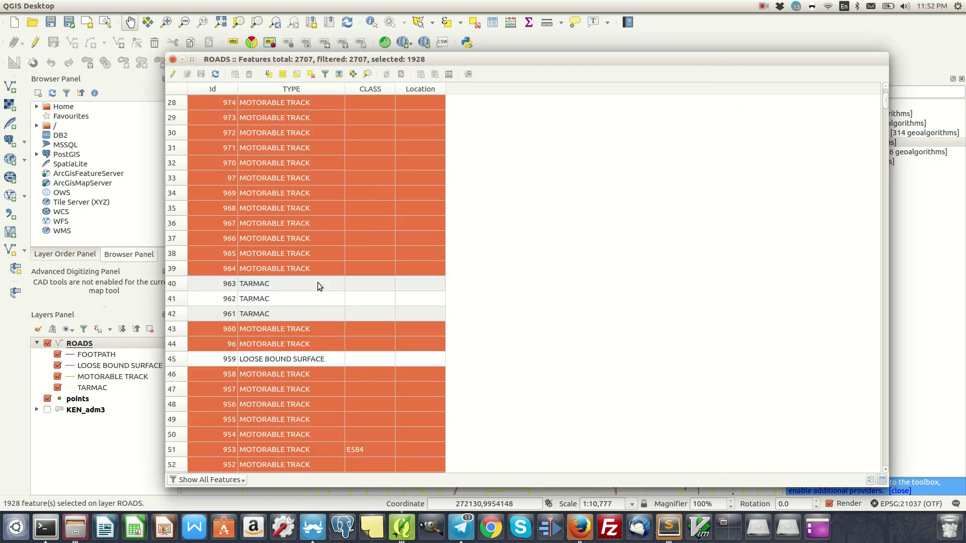
scroll(316, 321, down, 20)
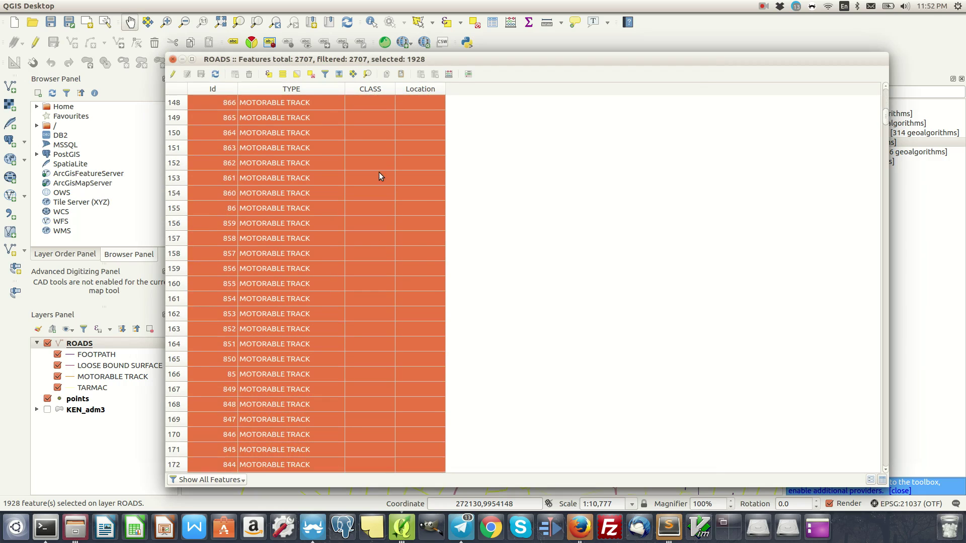
scroll(379, 172, up, 14)
scroll(379, 172, up, 20)
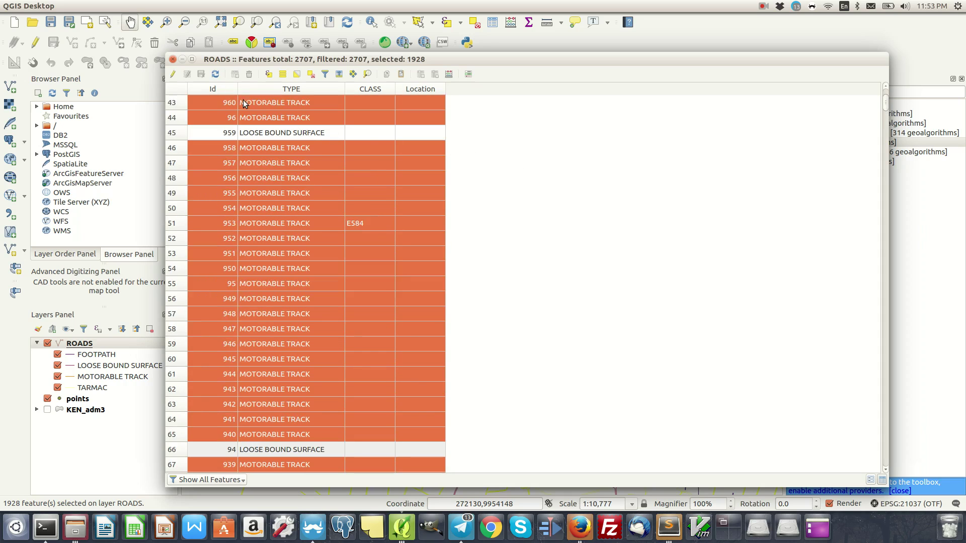
Clear the ROADS selection and open the field calculator, narrowing its window and placing it beside the table's columns.
click(311, 75)
click(449, 74)
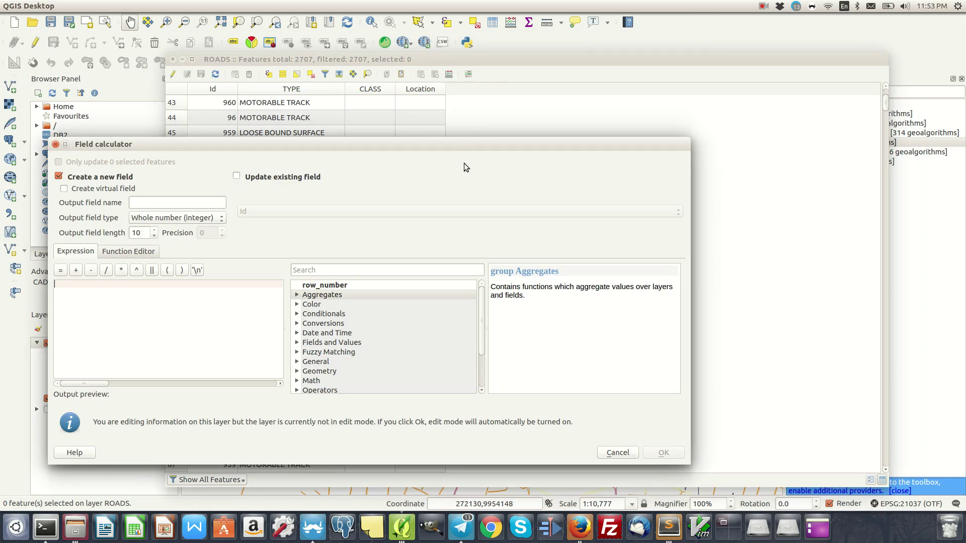
drag(455, 146, 597, 62)
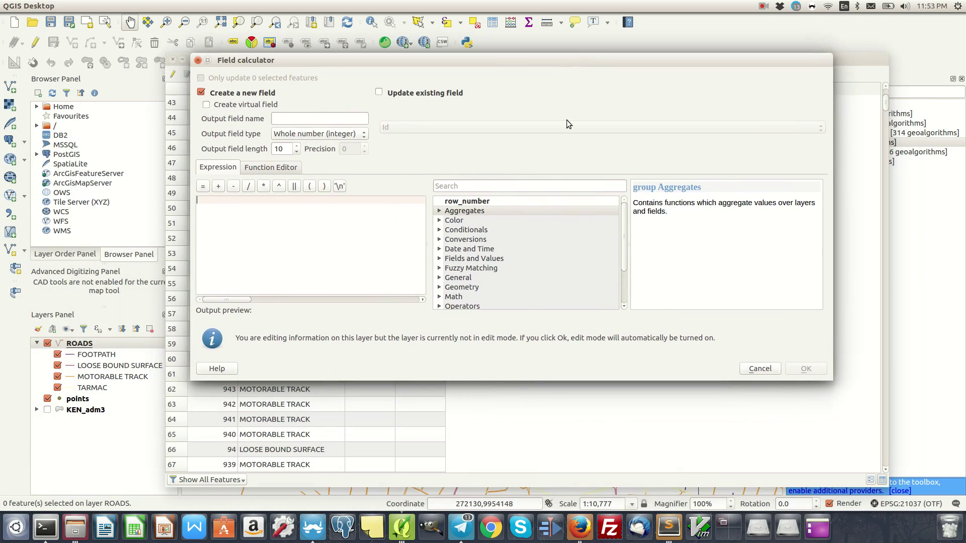
drag(831, 306, 651, 306)
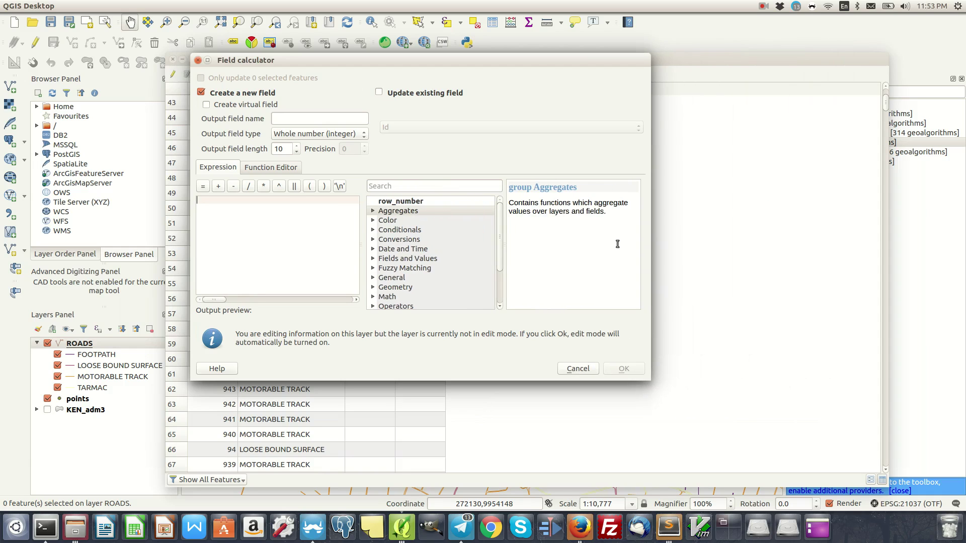
drag(299, 67, 485, 96)
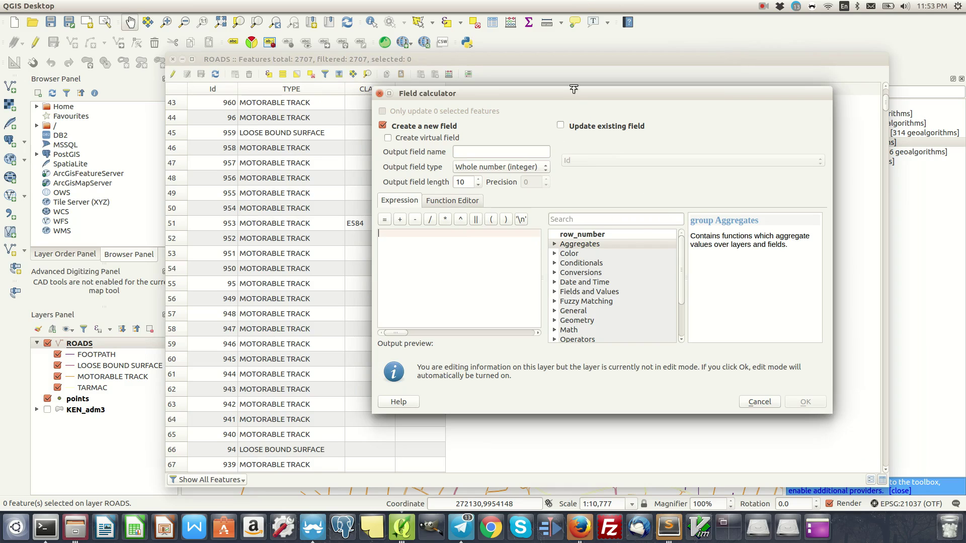
drag(571, 86, 649, 86)
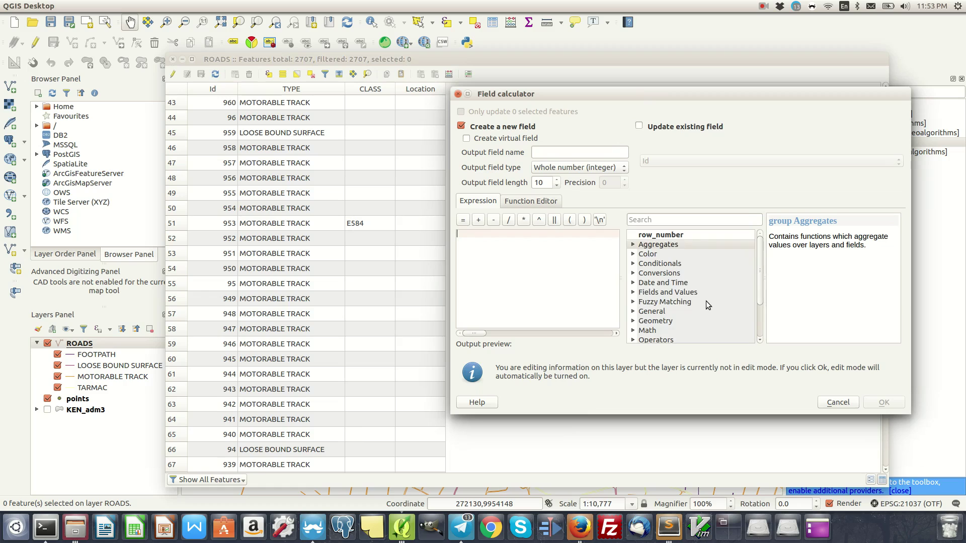
Update the existing Location field with the expression True for all ROADS records and look through the filled rows.
click(659, 128)
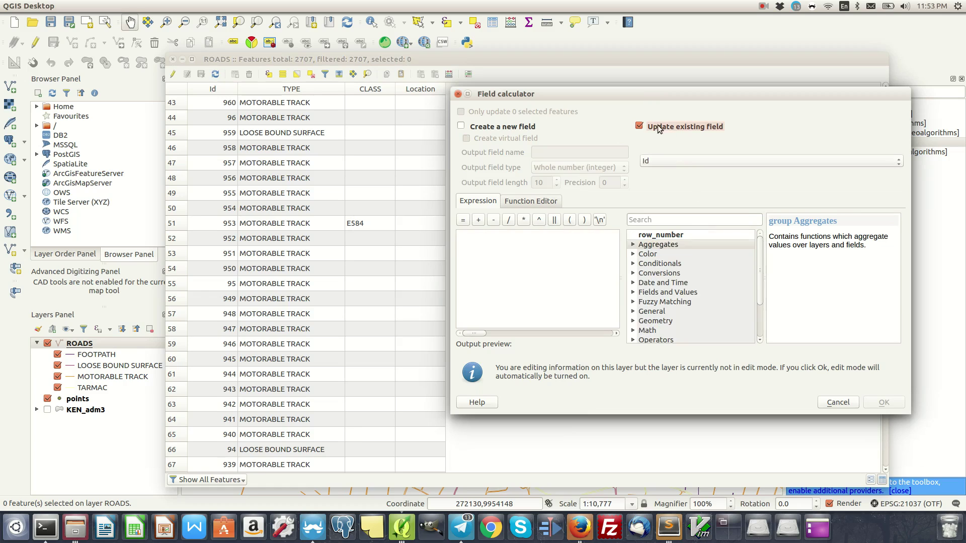
click(680, 164)
click(671, 197)
click(541, 233)
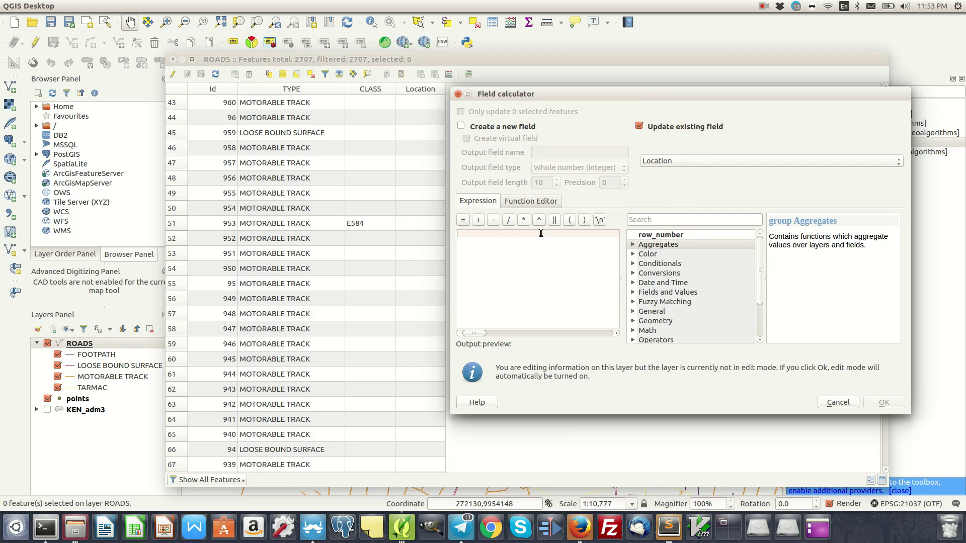
text(8)
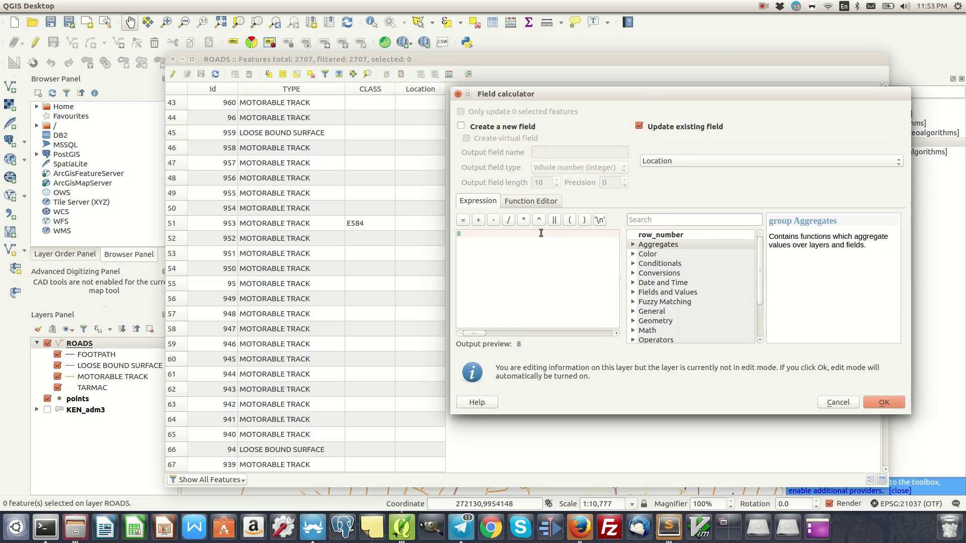
key(BackSpace)
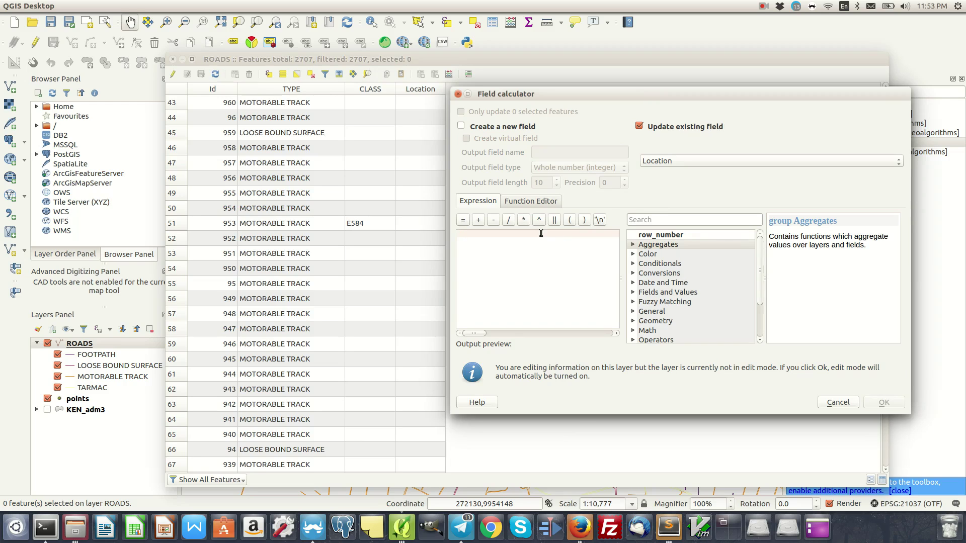
text(True)
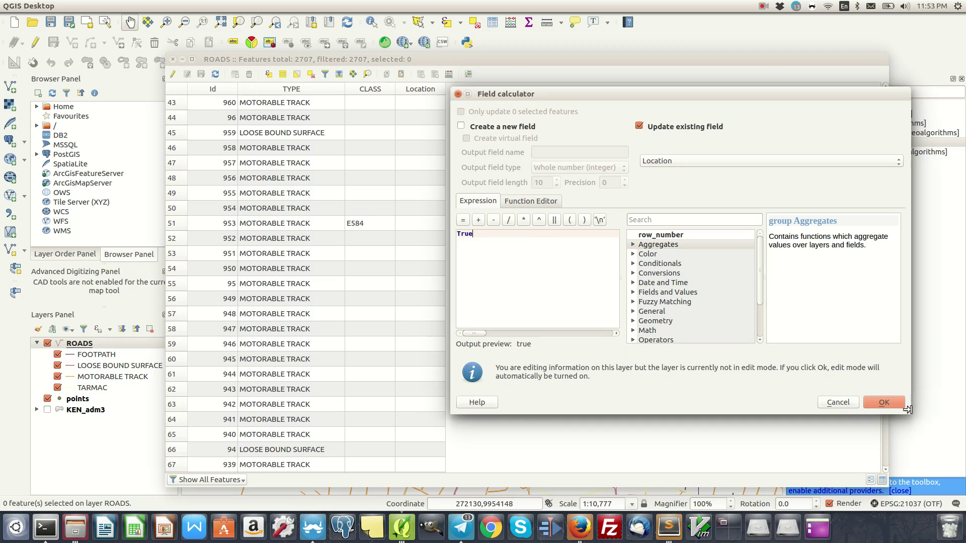
click(885, 402)
scroll(370, 373, down, 20)
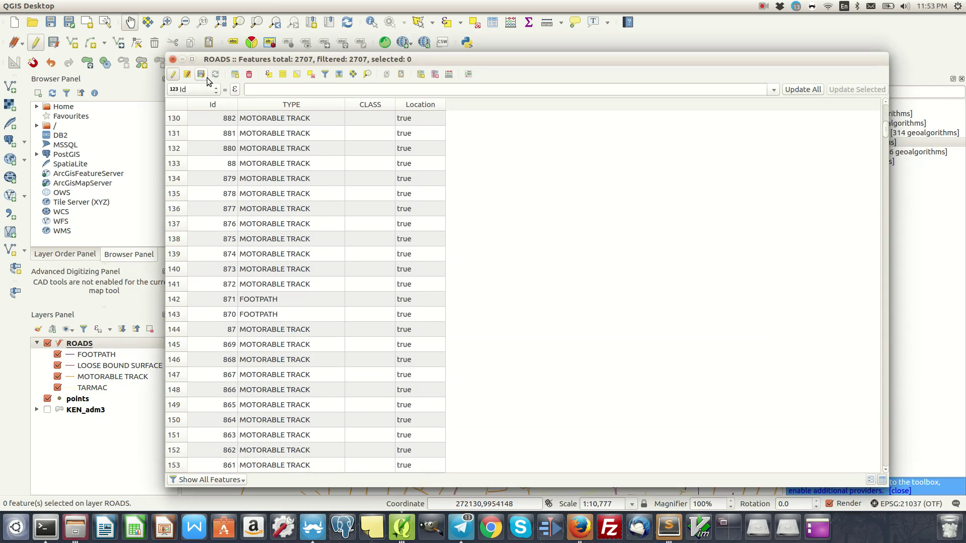
Stop editing ROADS without saving the changes and close its attribute table.
click(171, 75)
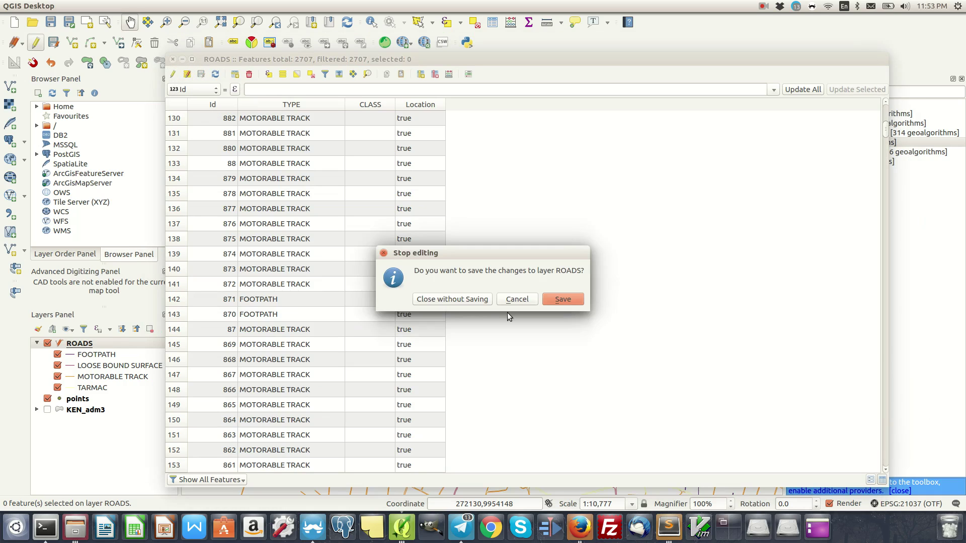
click(452, 299)
click(172, 59)
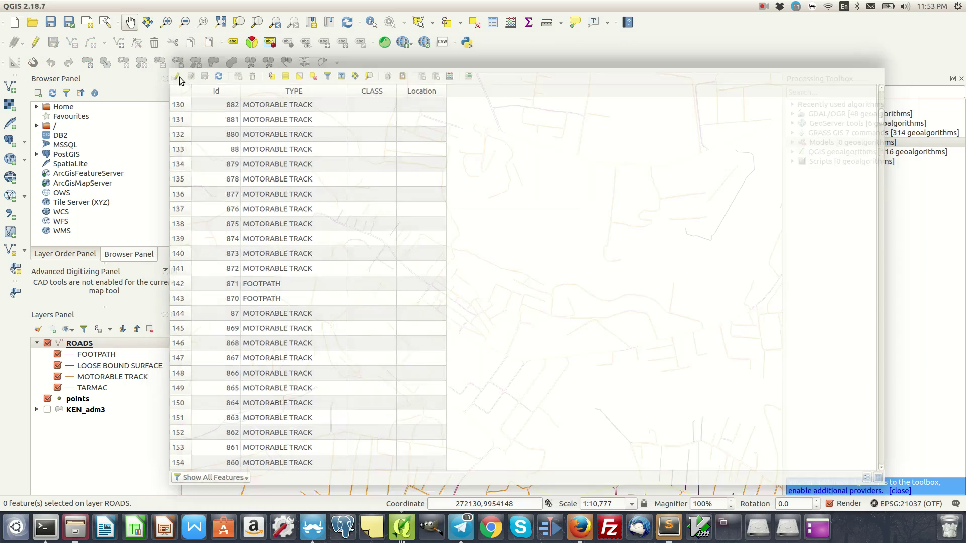
Measure the area of a five-point polygon drawn over the northwestern and central part of the road network.
scroll(675, 280, down, 5)
drag(593, 296, 472, 278)
drag(536, 277, 512, 258)
scroll(512, 257, up, 1)
scroll(513, 240, up, 1)
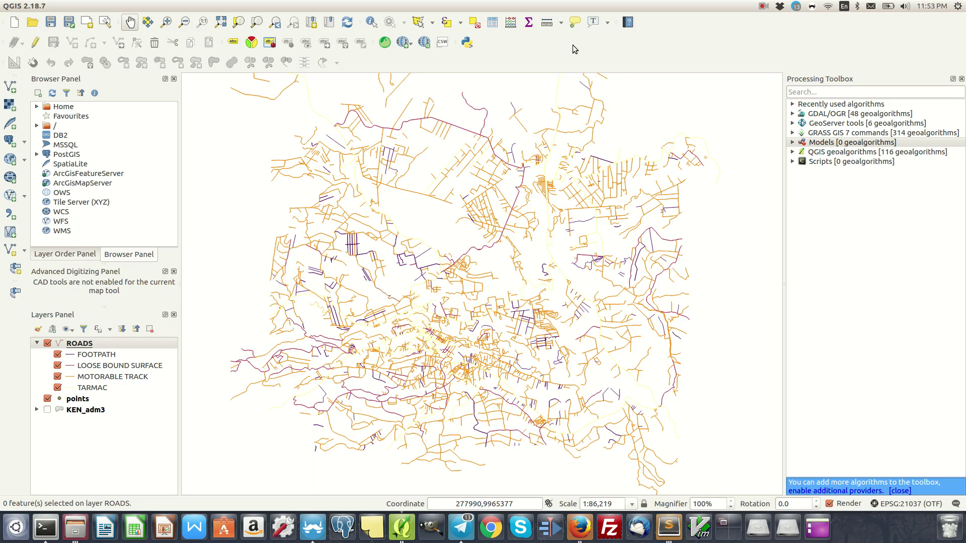
click(560, 22)
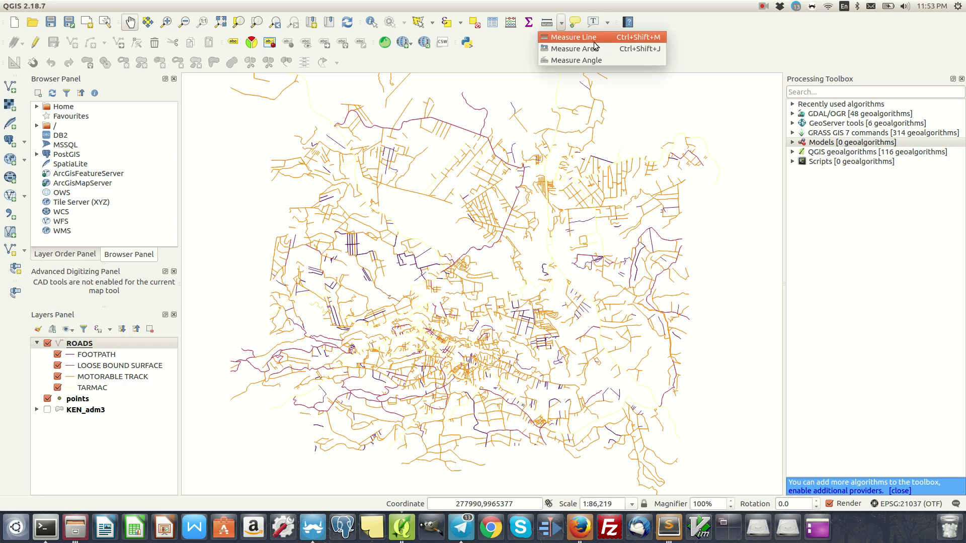
click(576, 49)
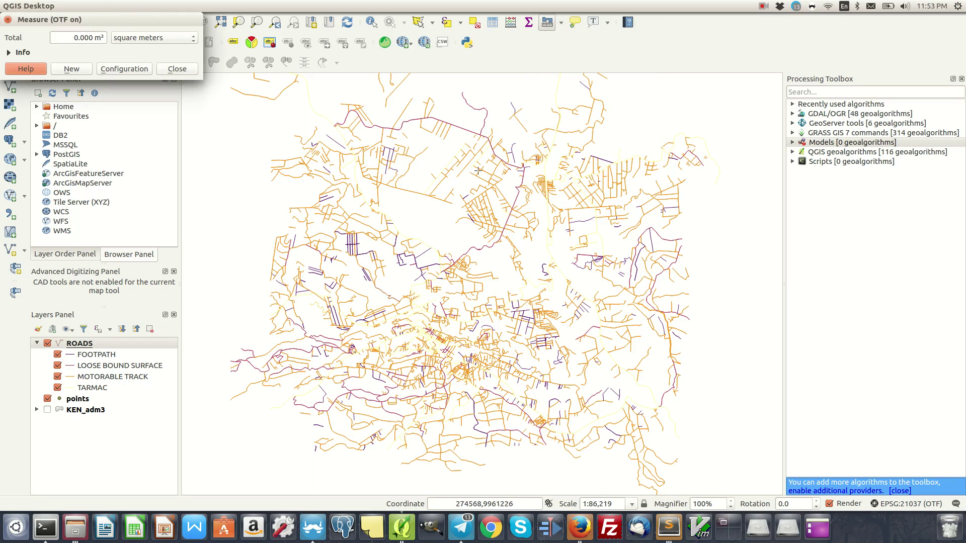
click(457, 165)
click(318, 225)
click(494, 233)
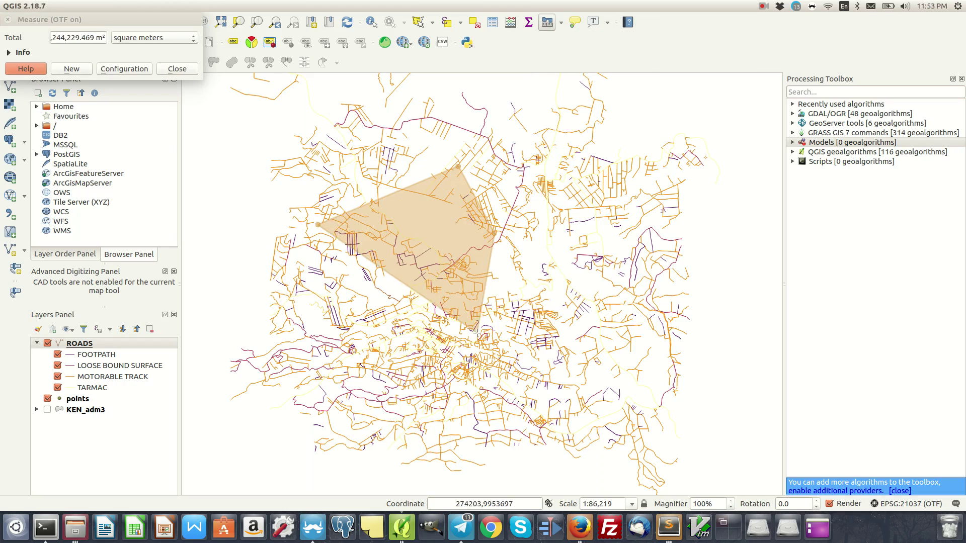
click(474, 333)
click(404, 323)
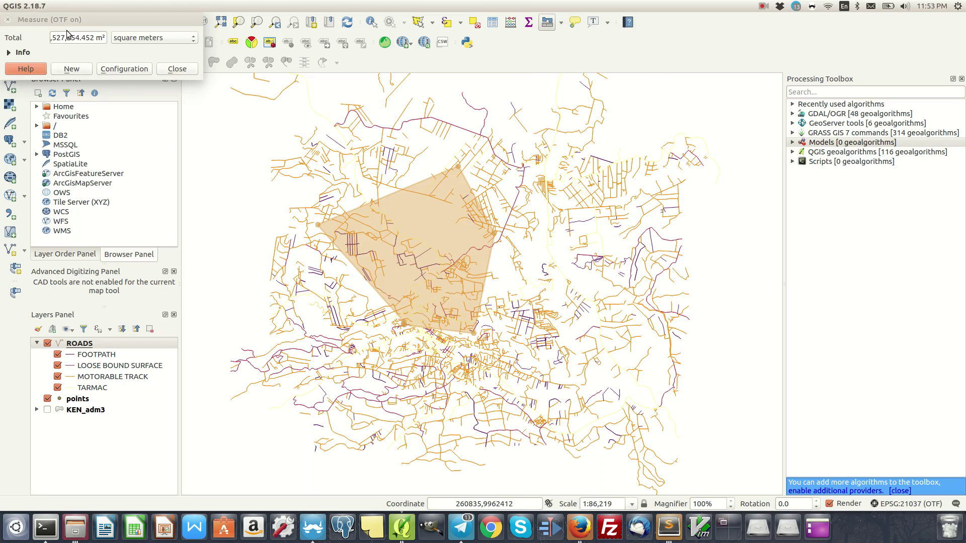
Browse the area units, switch the polygon's measured area to acres, and close the measurement.
drag(154, 31, 272, 134)
click(272, 141)
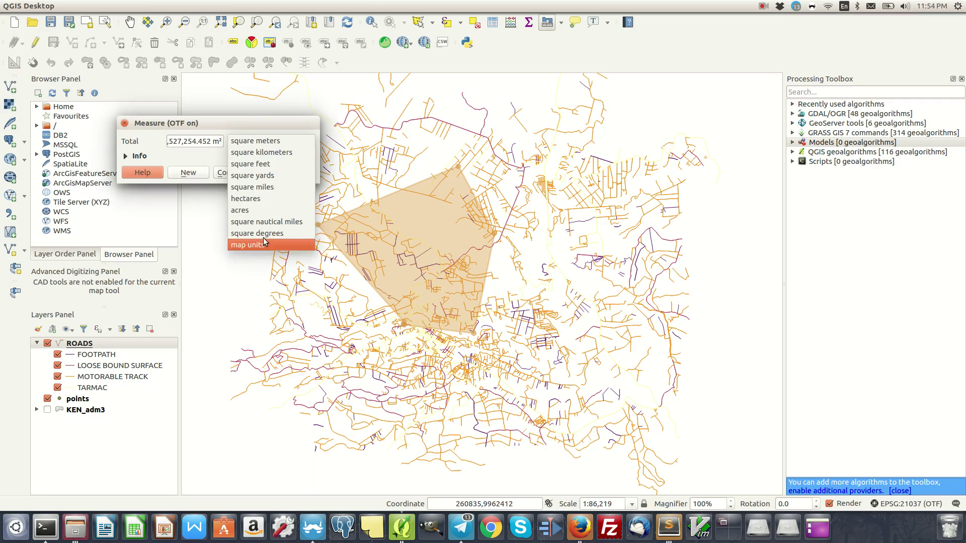
click(225, 127)
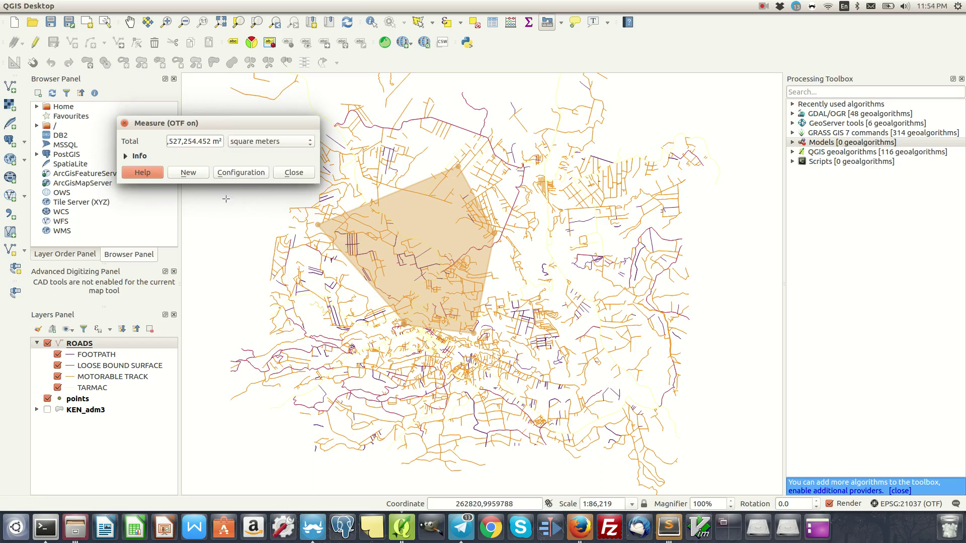
click(270, 145)
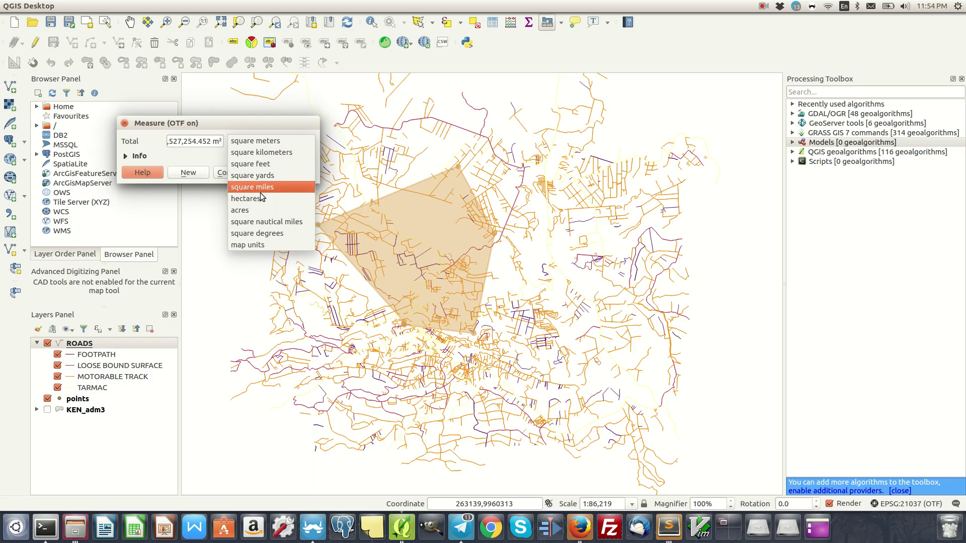
click(249, 210)
click(193, 143)
click(294, 173)
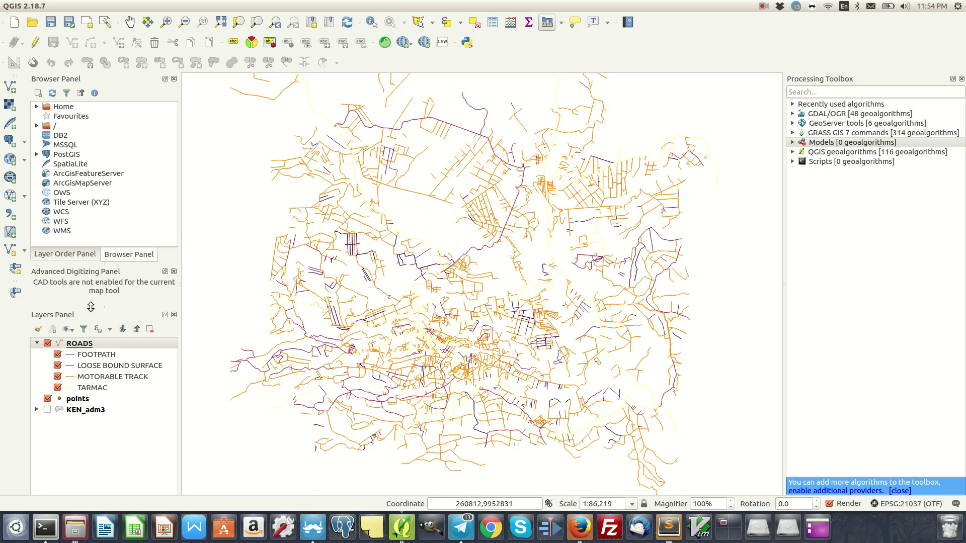
Reopen the ROADS attribute table and view the feature selection options.
right_click(113, 346)
click(151, 236)
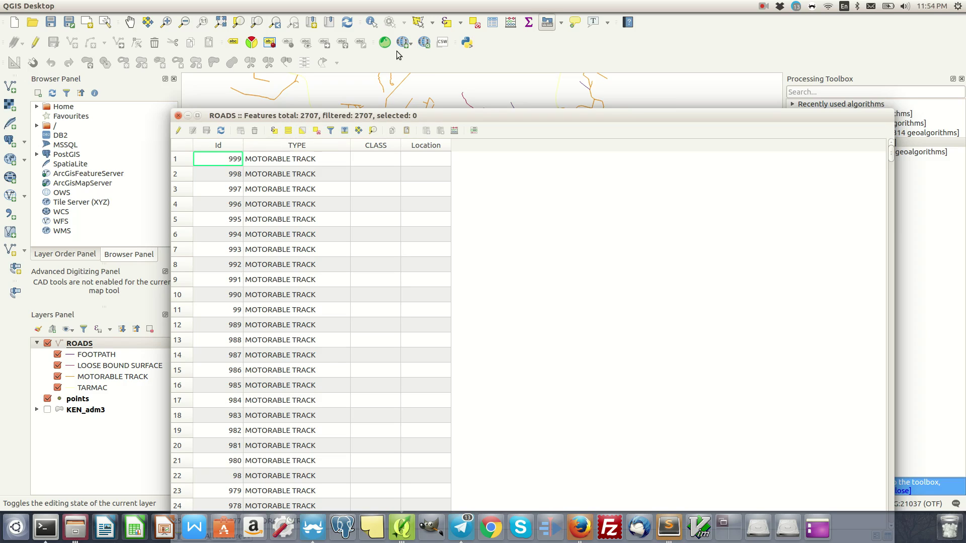
click(460, 23)
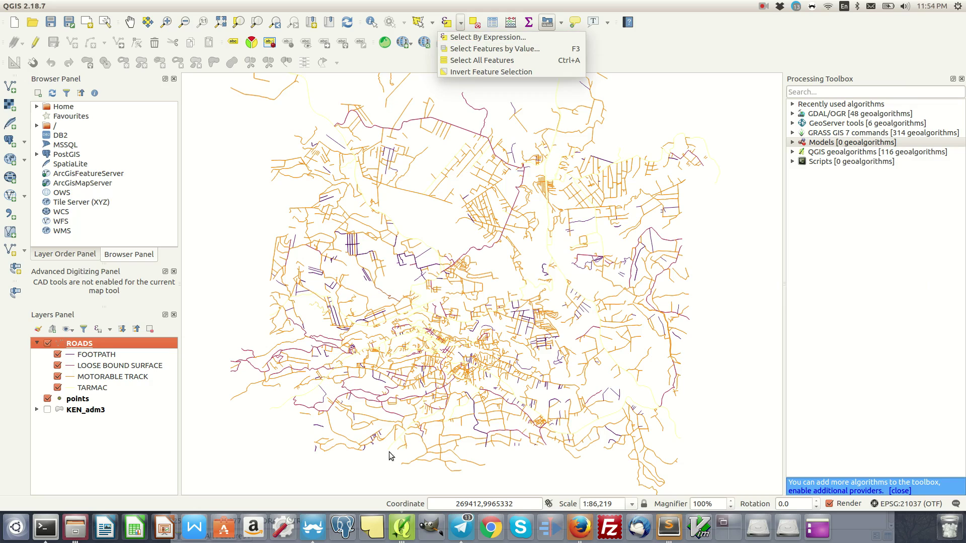
click(406, 532)
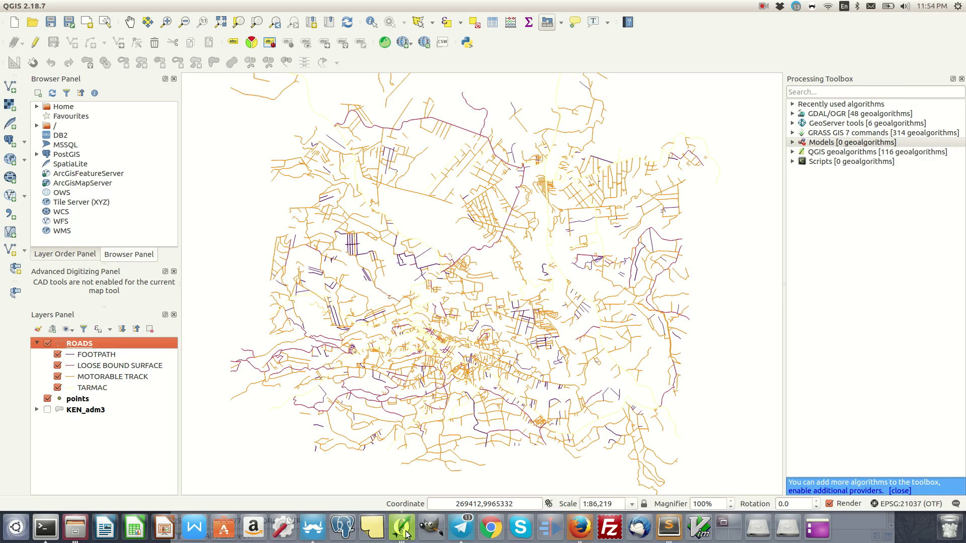
scroll(576, 247, up, 2)
scroll(576, 247, down, 2)
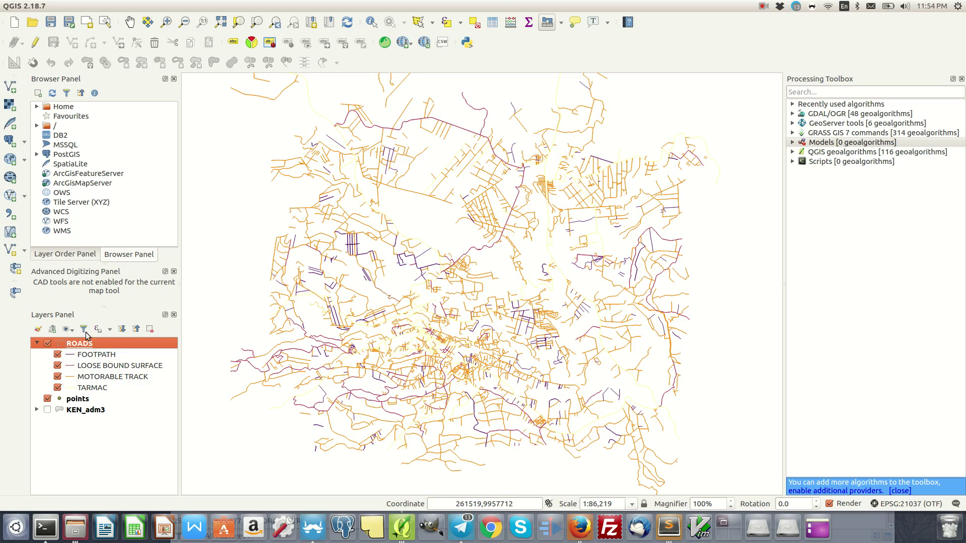
click(76, 400)
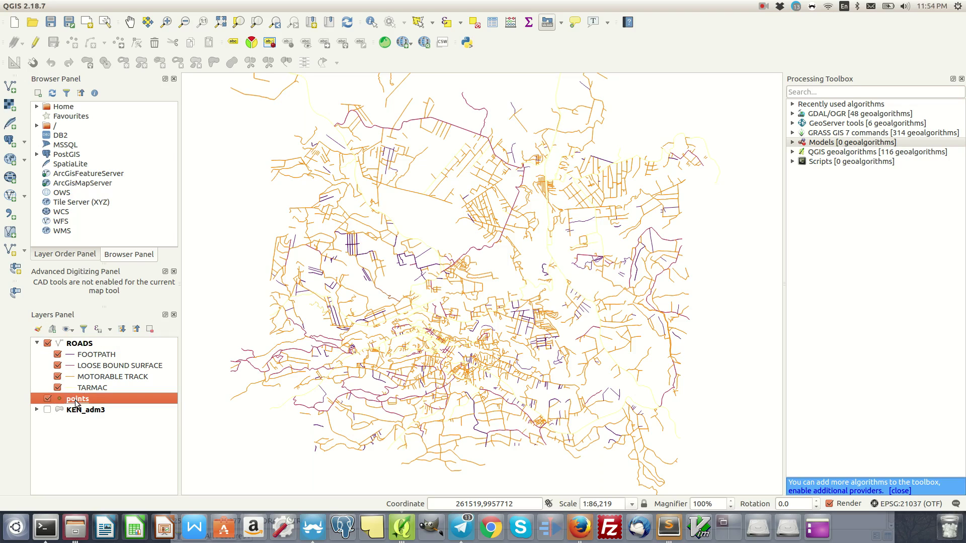
right_click(76, 400)
key(Escape)
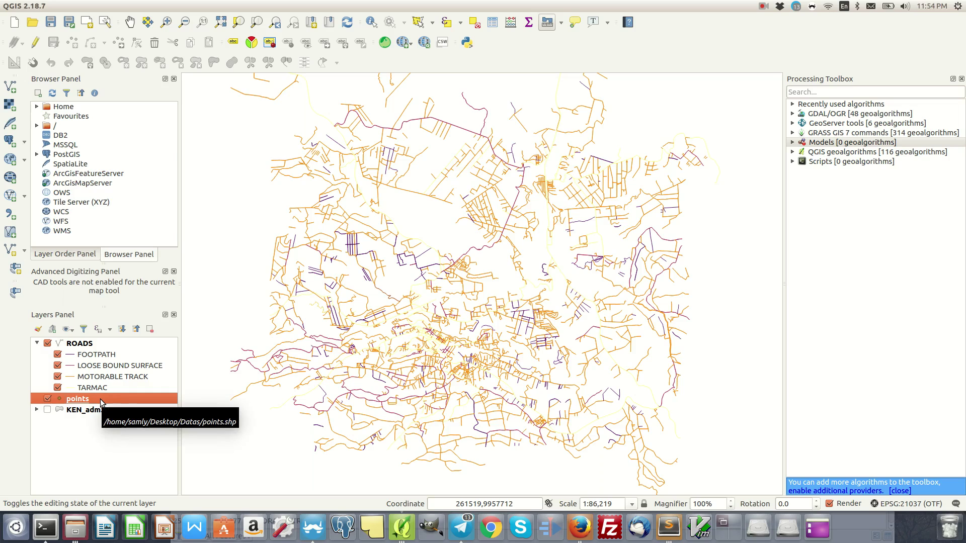
Start editing the ROADS layer and add a two-vertex line along the network's western edge, accepting its attribute form.
click(82, 347)
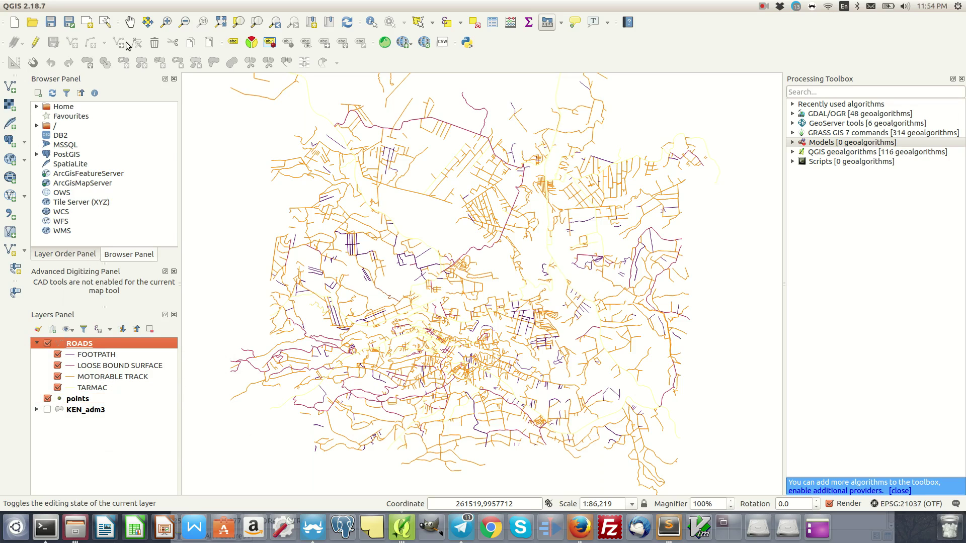
click(35, 43)
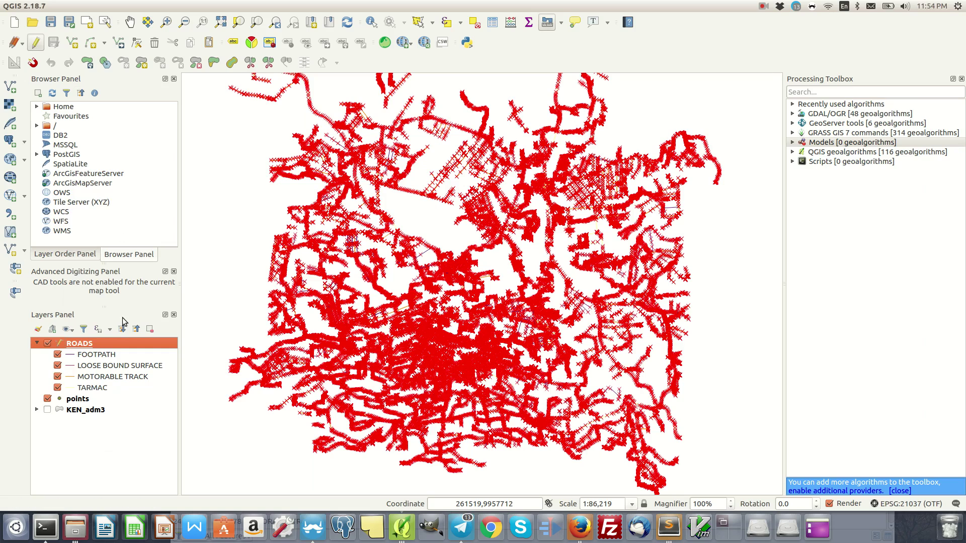
click(72, 42)
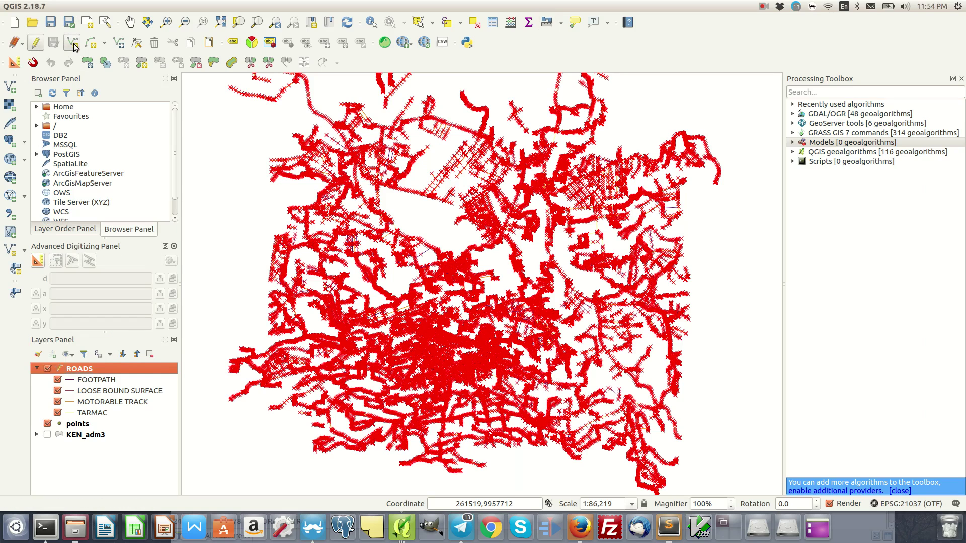
click(245, 315)
click(223, 179)
right_click(268, 123)
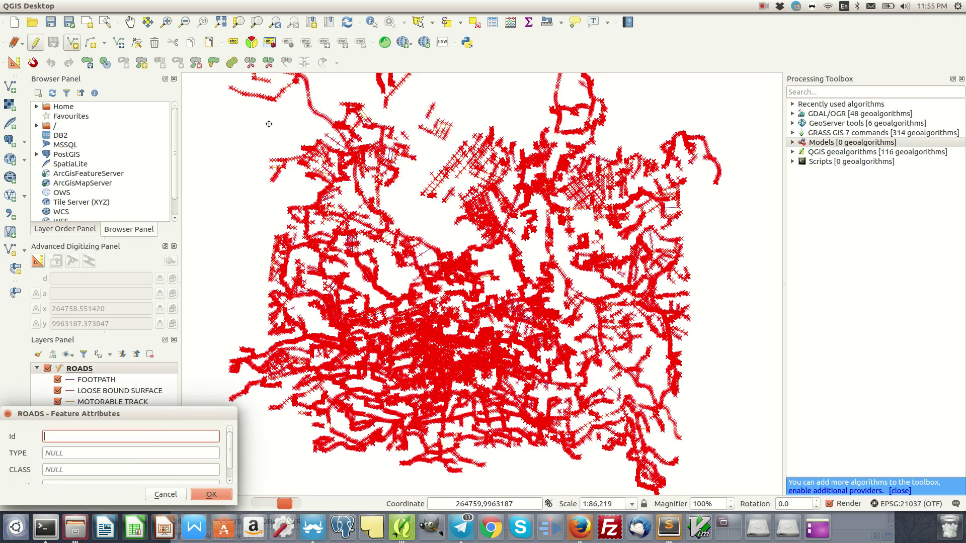
drag(162, 413, 324, 121)
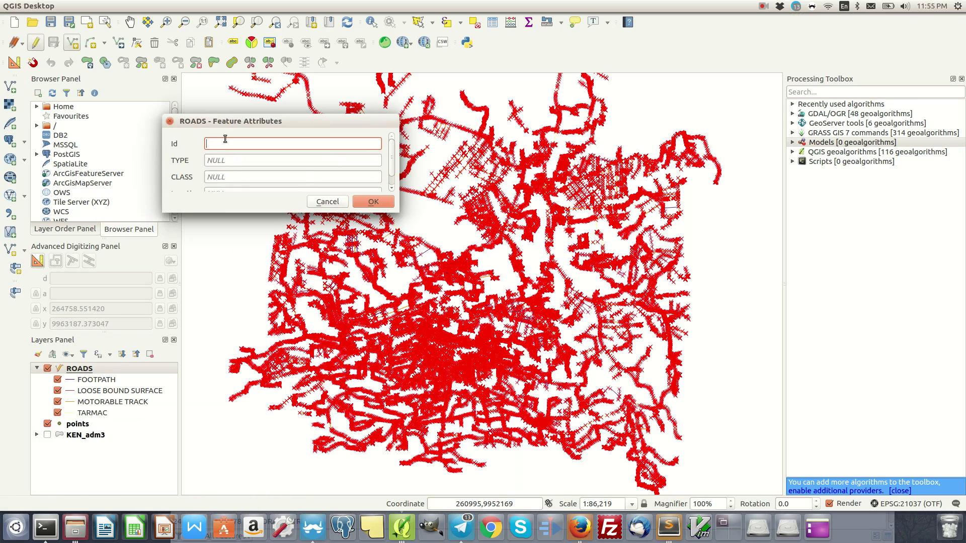
click(373, 202)
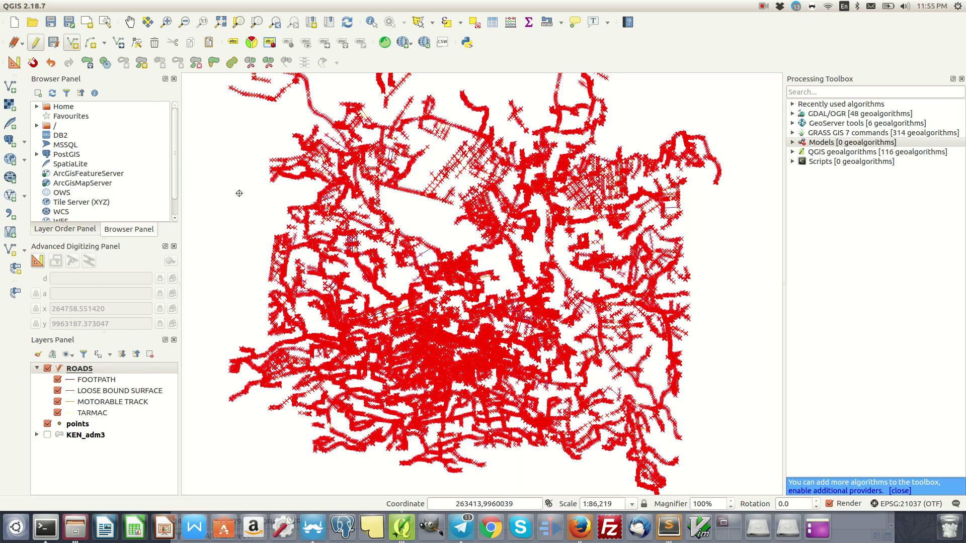
Add a four-vertex line along the network's northwestern edge, accept its attribute form with an Id, and save the ROADS edits.
click(232, 274)
click(237, 186)
click(248, 129)
click(305, 102)
right_click(305, 102)
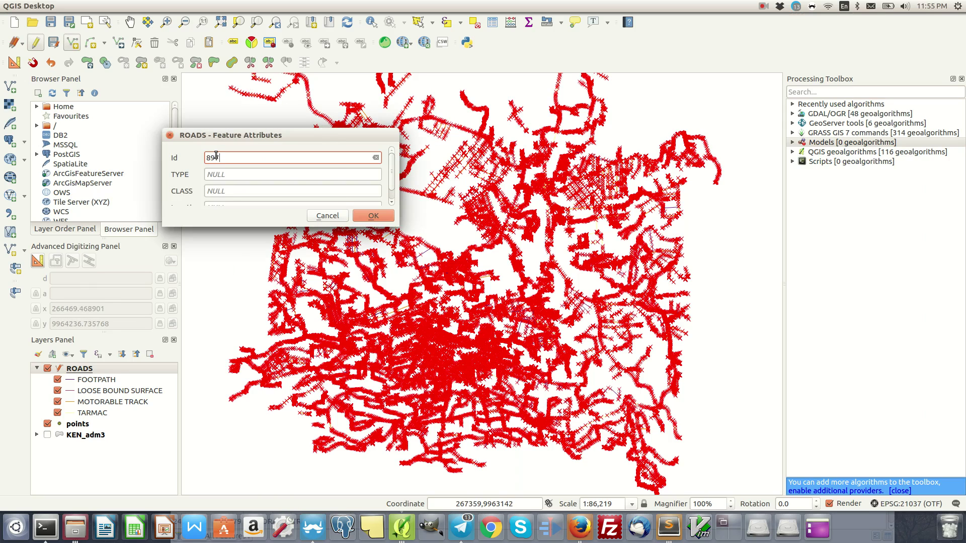
click(374, 215)
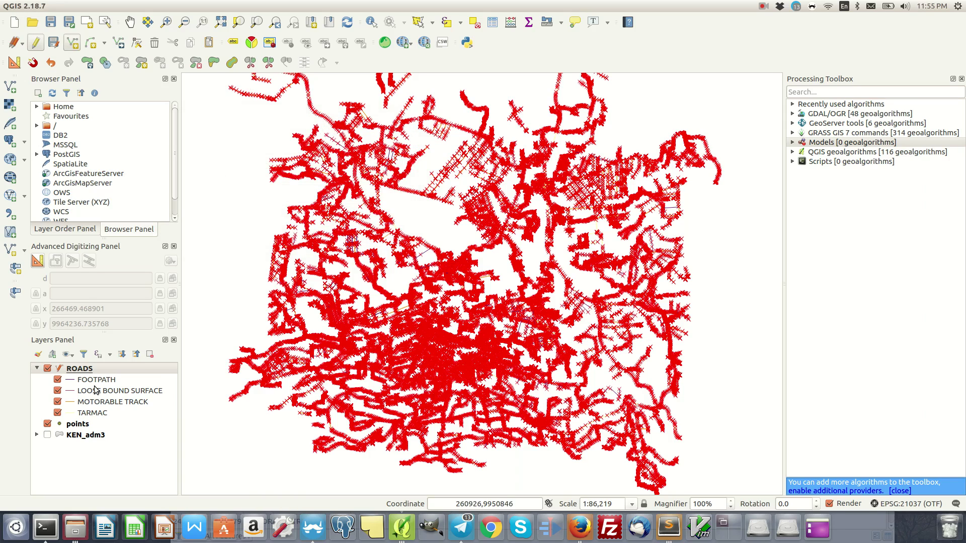
click(54, 42)
click(73, 44)
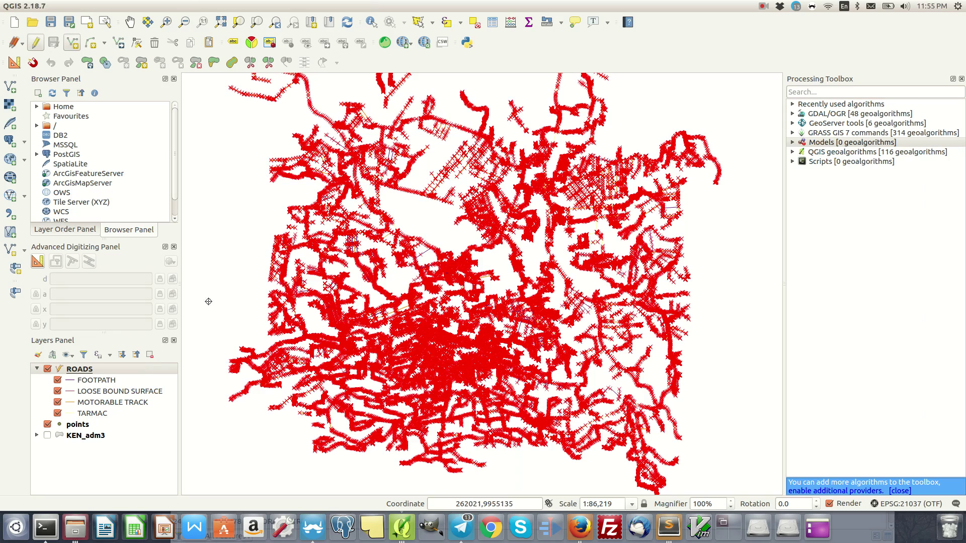
click(244, 313)
click(225, 152)
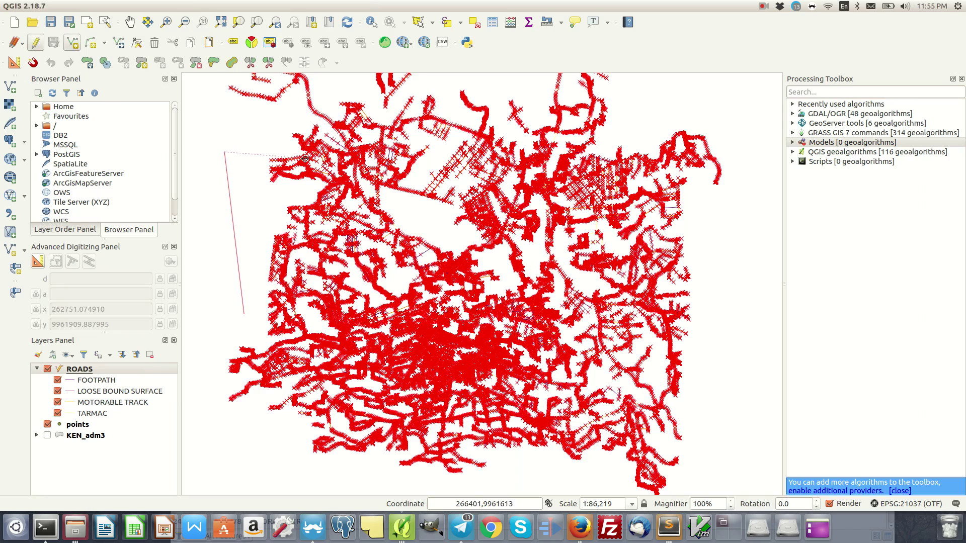
right_click(419, 197)
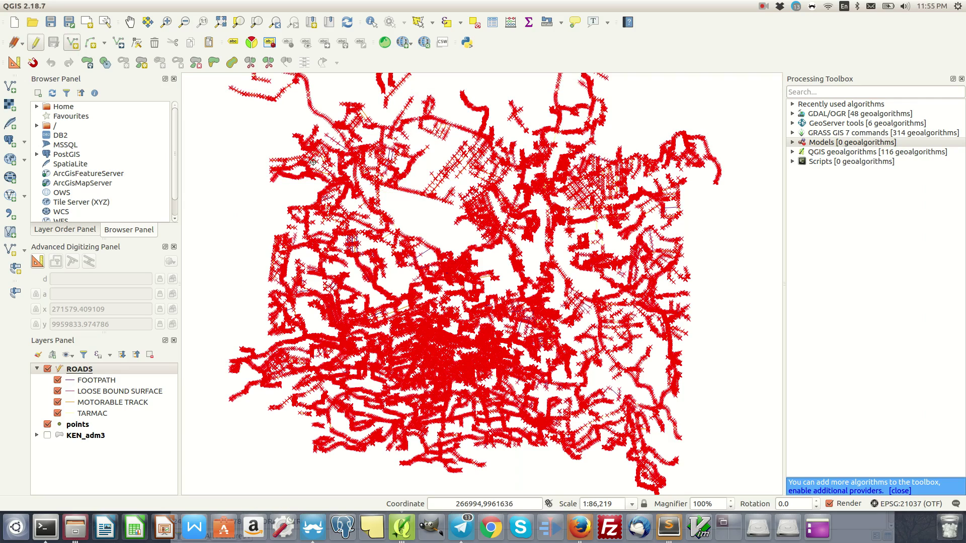
Stop editing the ROADS layer and close the area measurement window.
click(99, 371)
click(36, 43)
key(ctrl+shift+j)
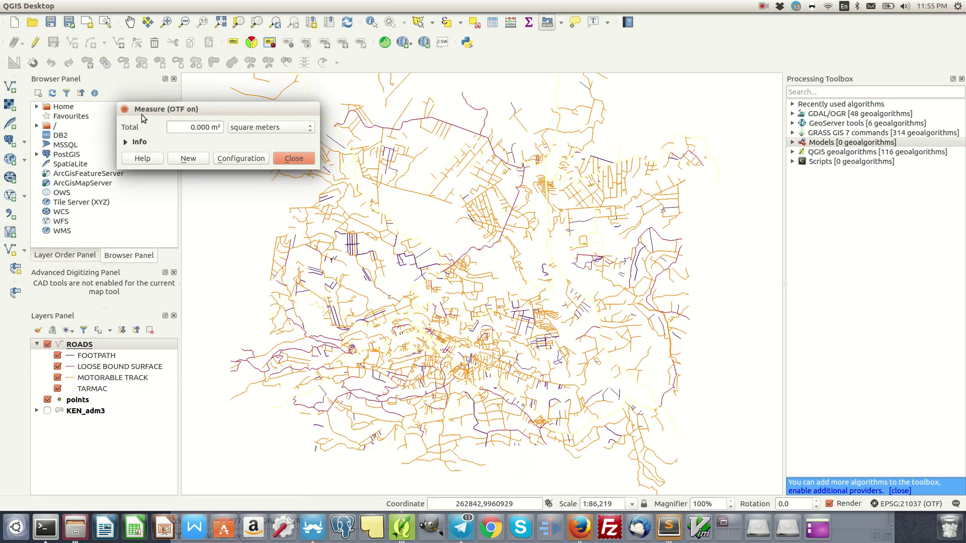
click(124, 110)
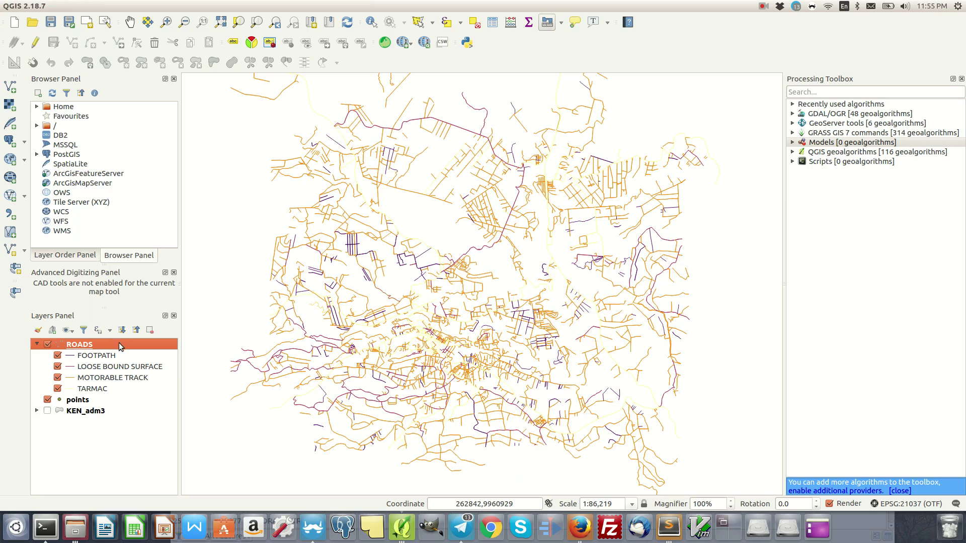
Start editing the points layer and add a point in the open area northwest of the network's centre, leaving its attributes empty.
click(77, 400)
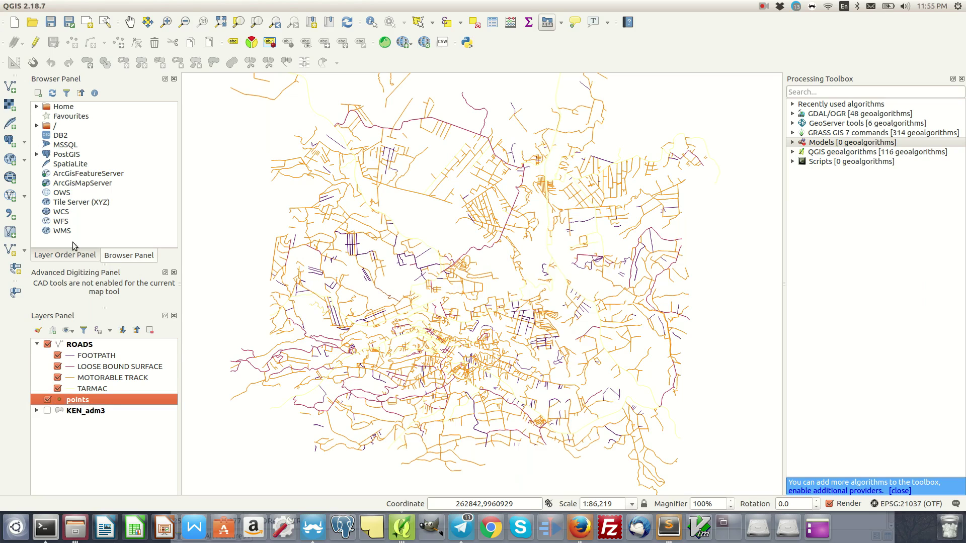
click(35, 42)
click(72, 43)
click(349, 249)
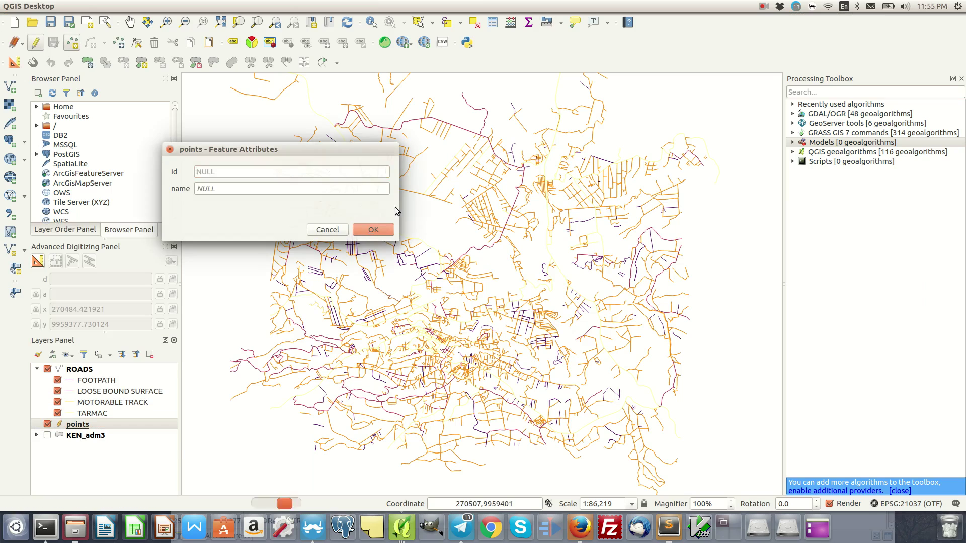
click(373, 229)
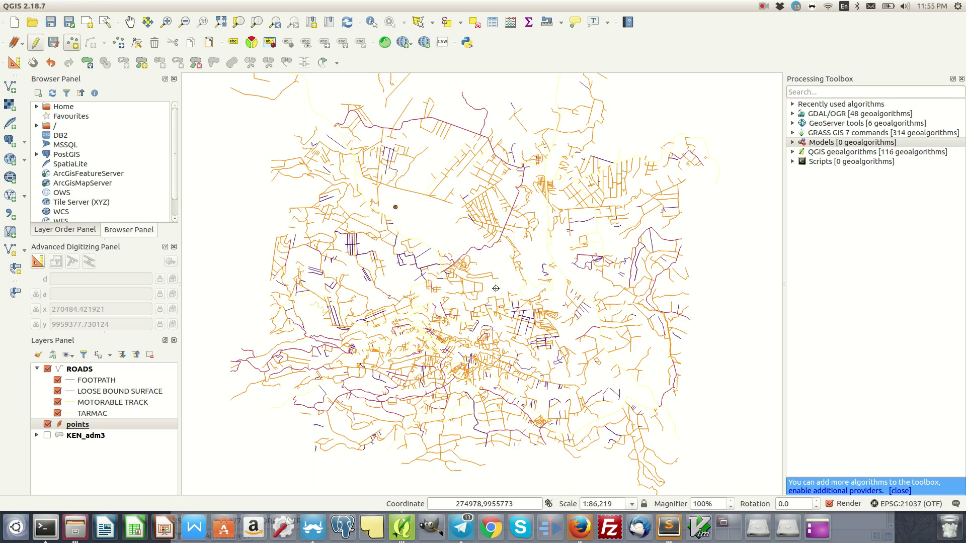
Add seven more points spread across the road network, accepting each attribute form empty.
click(514, 284)
click(373, 243)
click(430, 289)
click(373, 257)
click(524, 320)
click(373, 271)
click(337, 354)
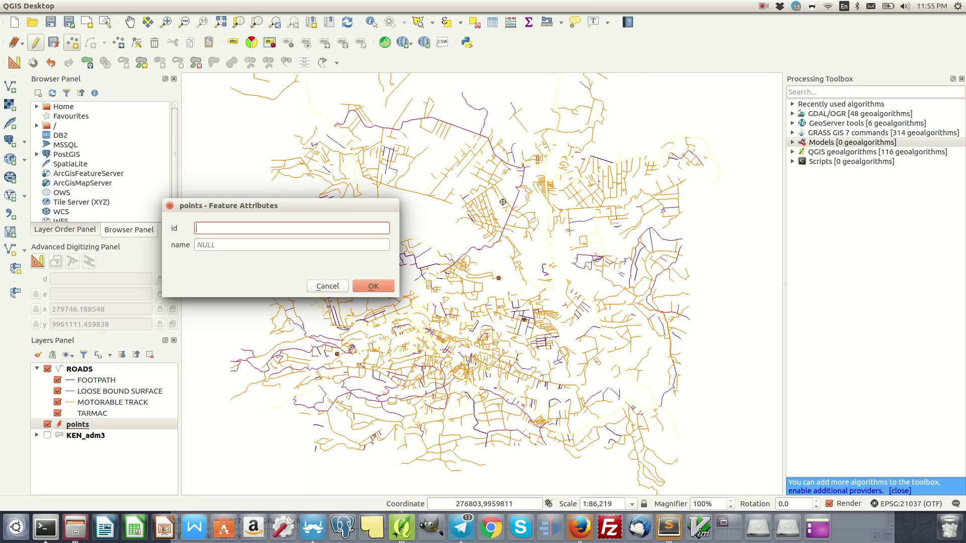
click(373, 286)
click(395, 206)
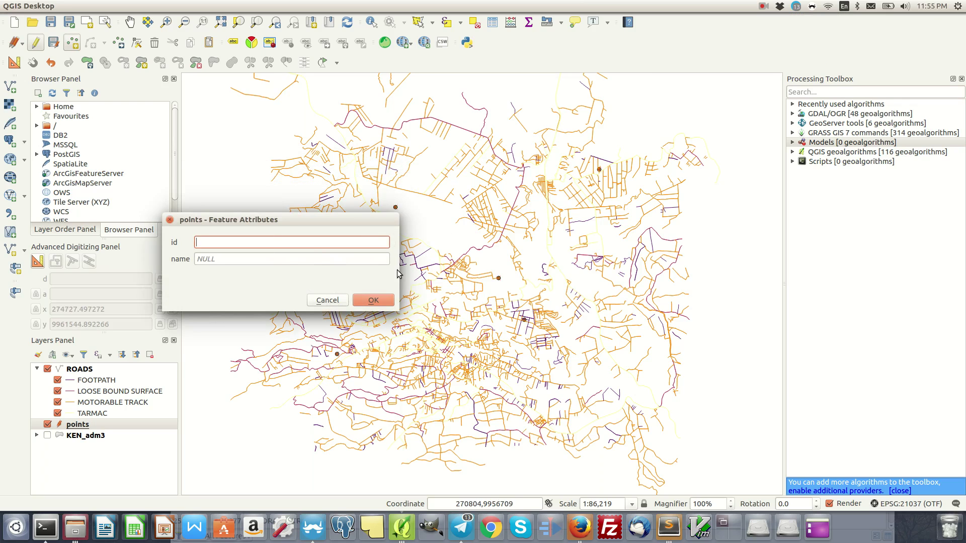
click(373, 299)
click(675, 276)
click(373, 314)
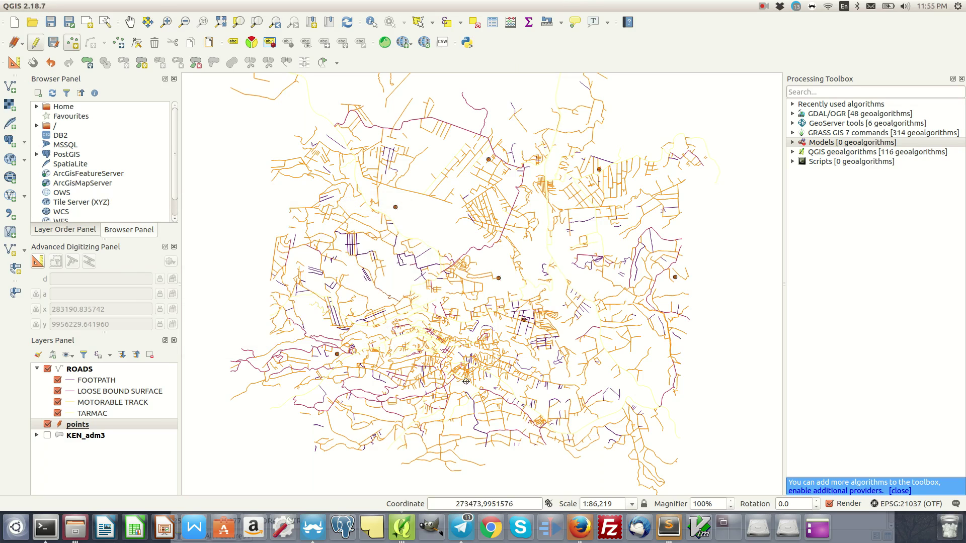
click(473, 383)
click(371, 327)
Review the new records in the points attribute table, then close it.
click(116, 424)
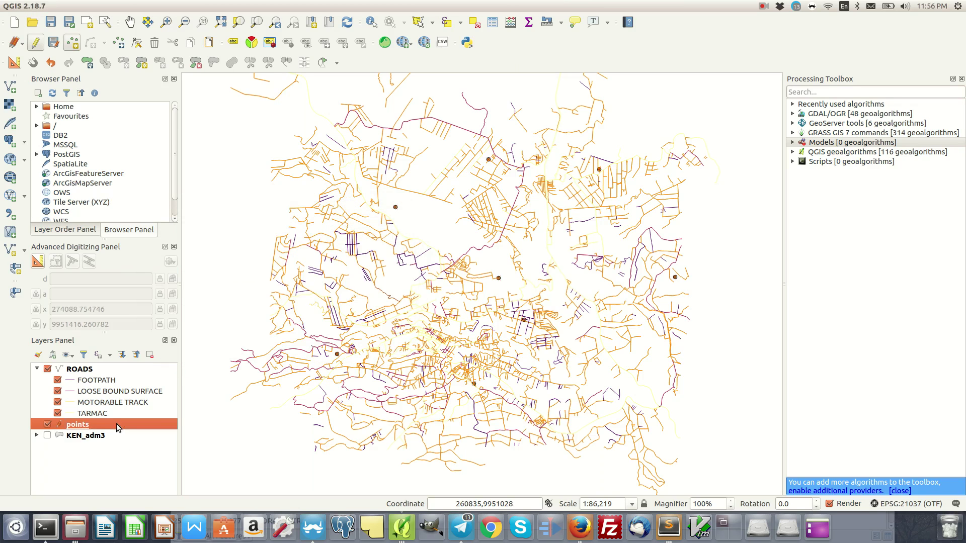
right_click(116, 424)
click(162, 297)
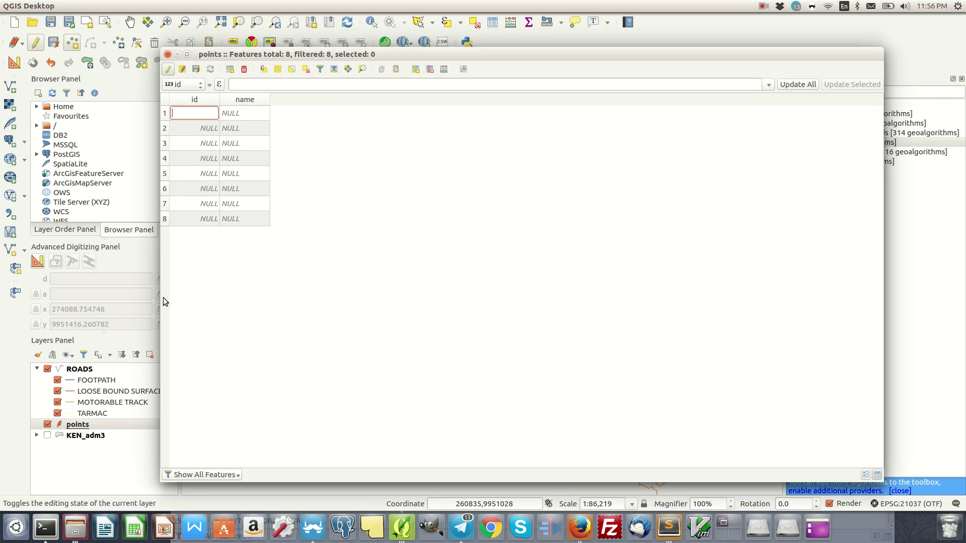
click(168, 53)
Save the points edits, stop editing the layer, and close the area measurement window.
click(59, 44)
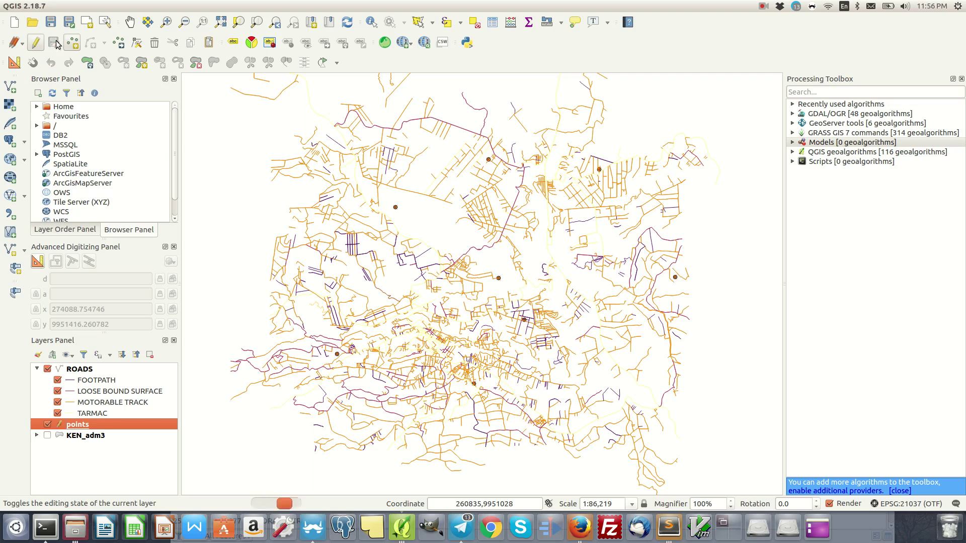
click(33, 46)
key(ctrl+shift+j)
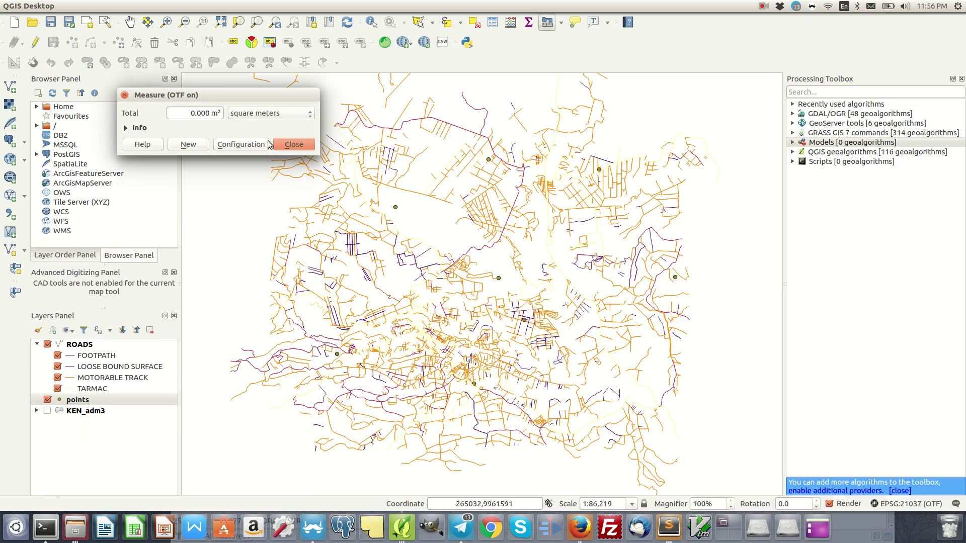
click(293, 145)
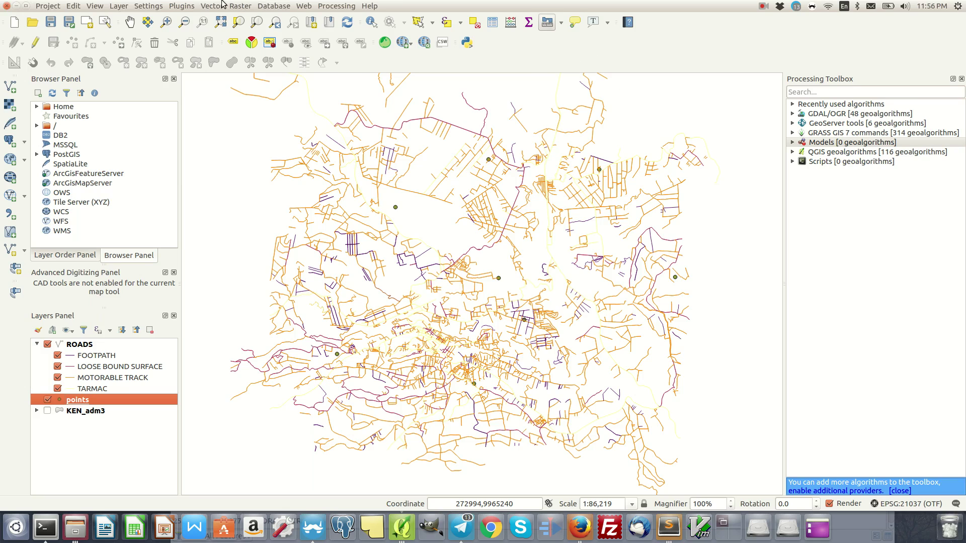
Open the Fixed distance buffer geoprocessing tool with the points layer as input.
click(221, 5)
mouse_move(297, 63)
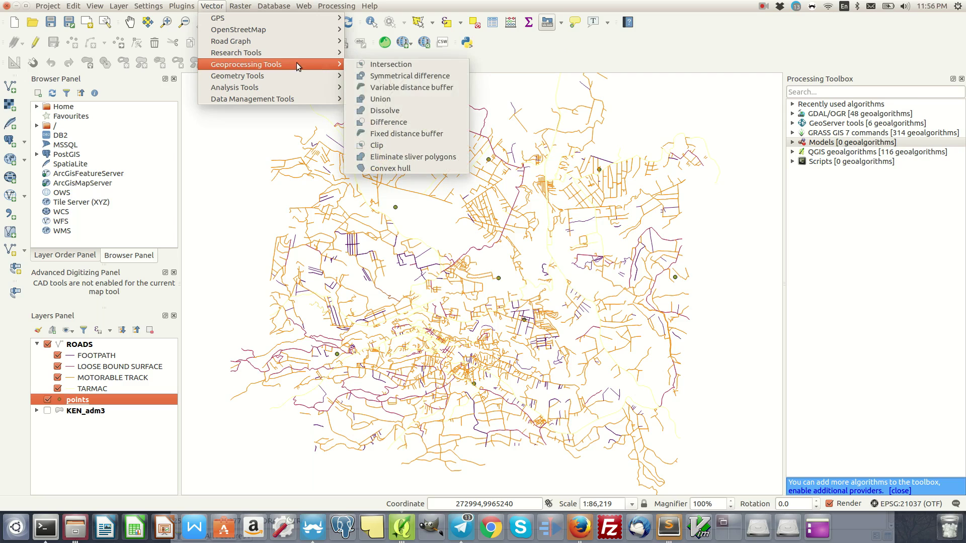
click(397, 134)
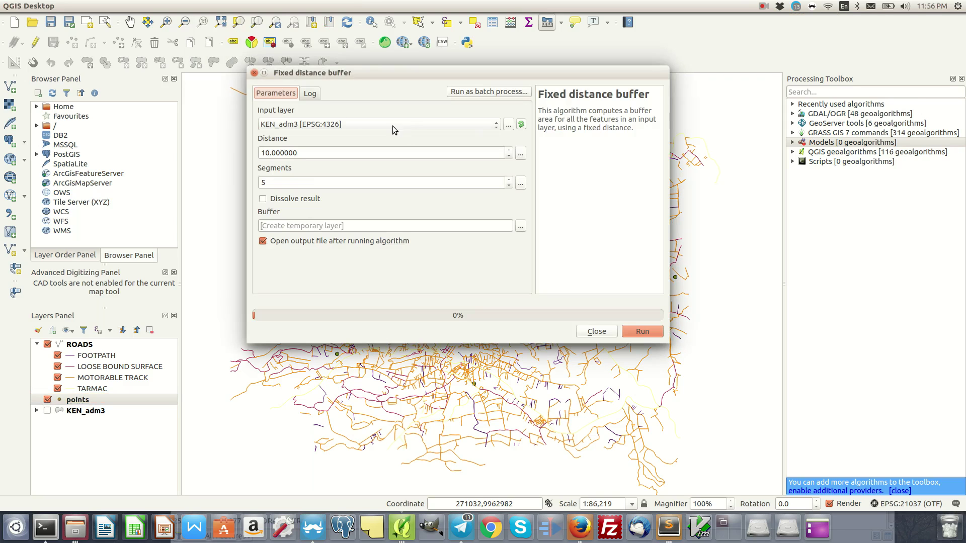
click(366, 128)
click(317, 133)
Set the buffer distance to 0.001 and run the buffer to a temporary layer.
click(270, 153)
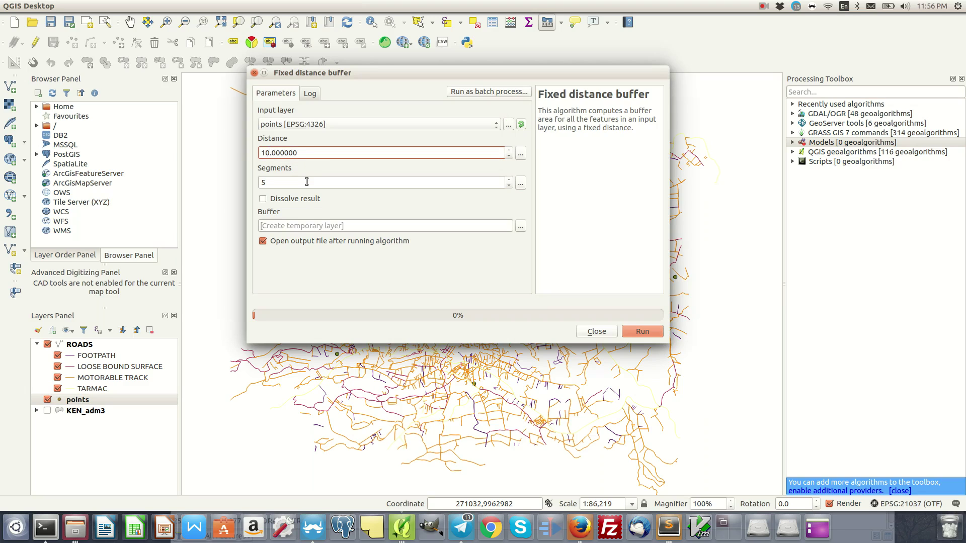
key(BackSpace)
key(BackSpace)
key(BackSpace)
click(513, 505)
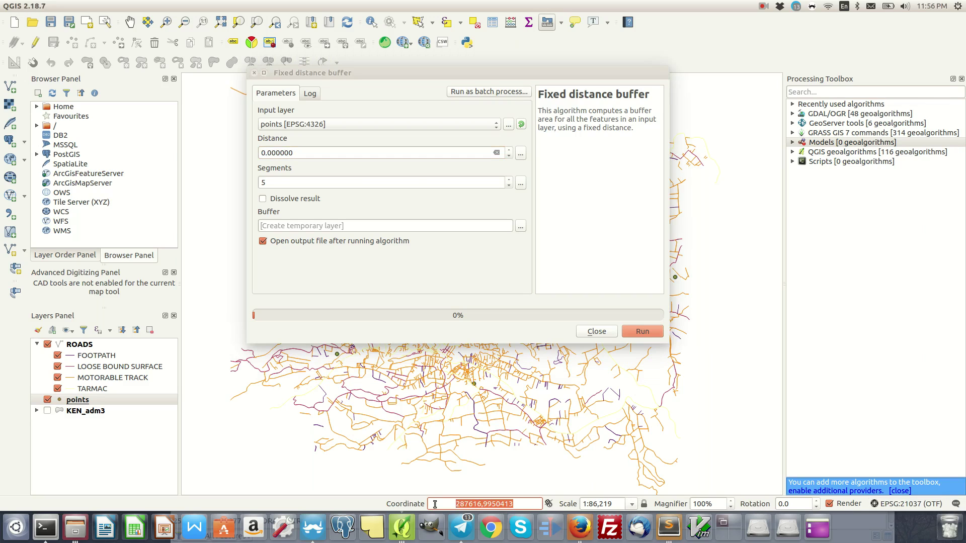
click(430, 73)
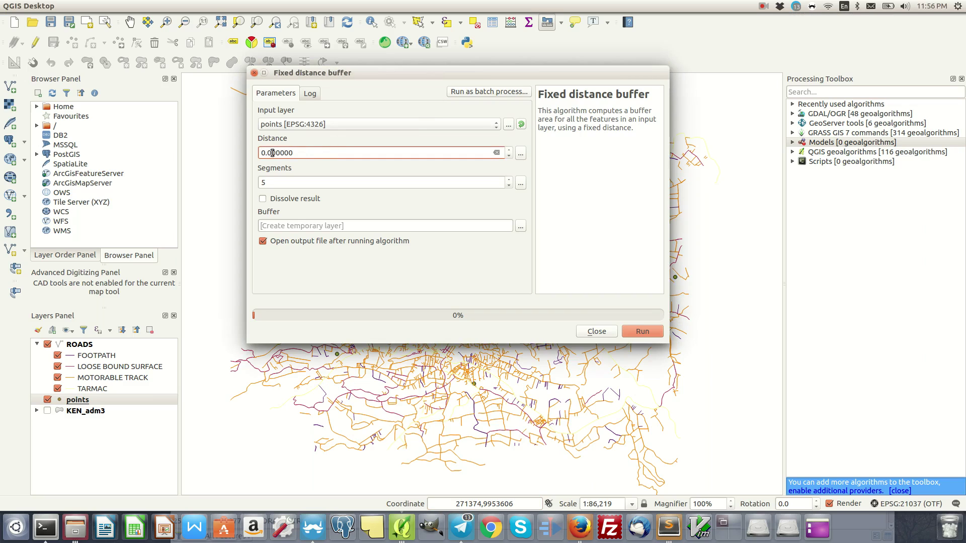
drag(295, 153, 249, 153)
text(0.001)
key(Tab)
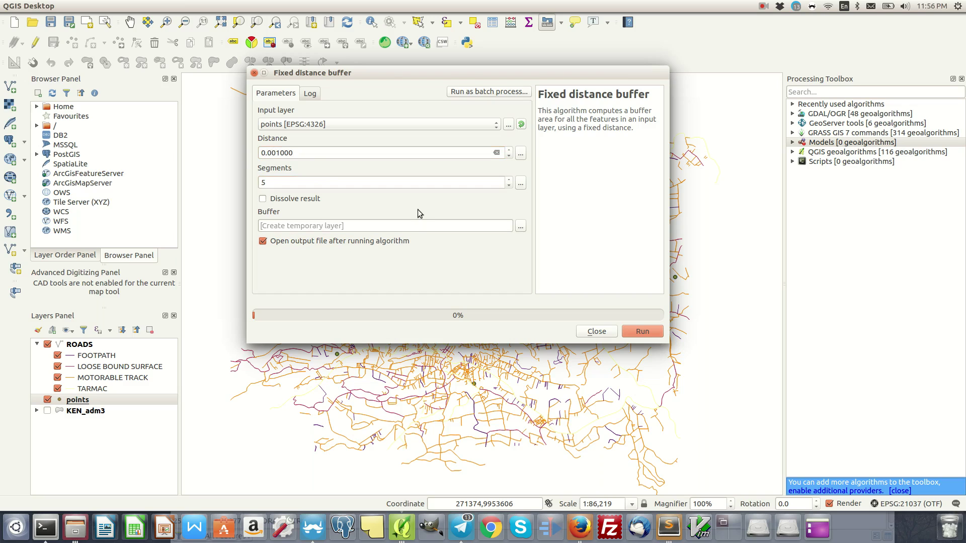
click(639, 334)
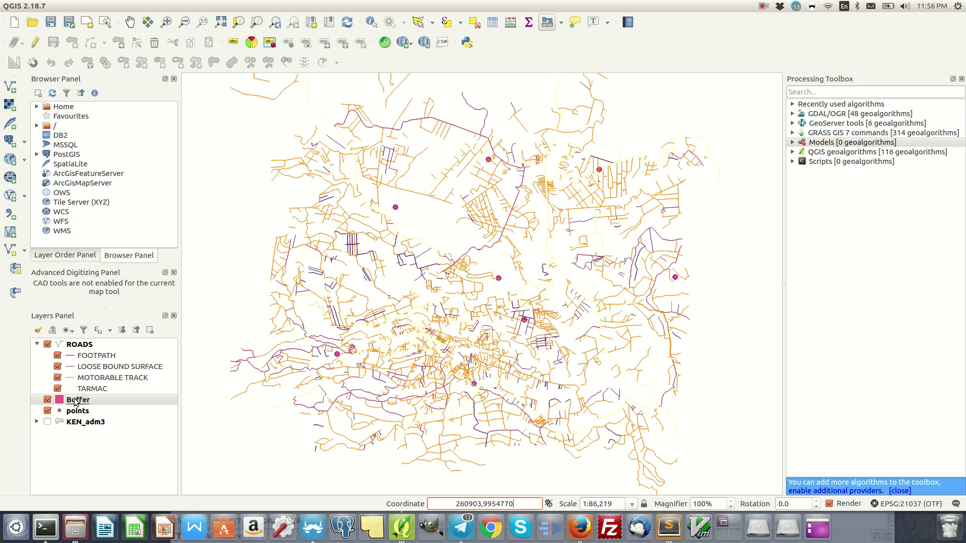
Inspect a buffer circle up close, switching the Buffer layer's visibility off and on.
scroll(375, 196, up, 3)
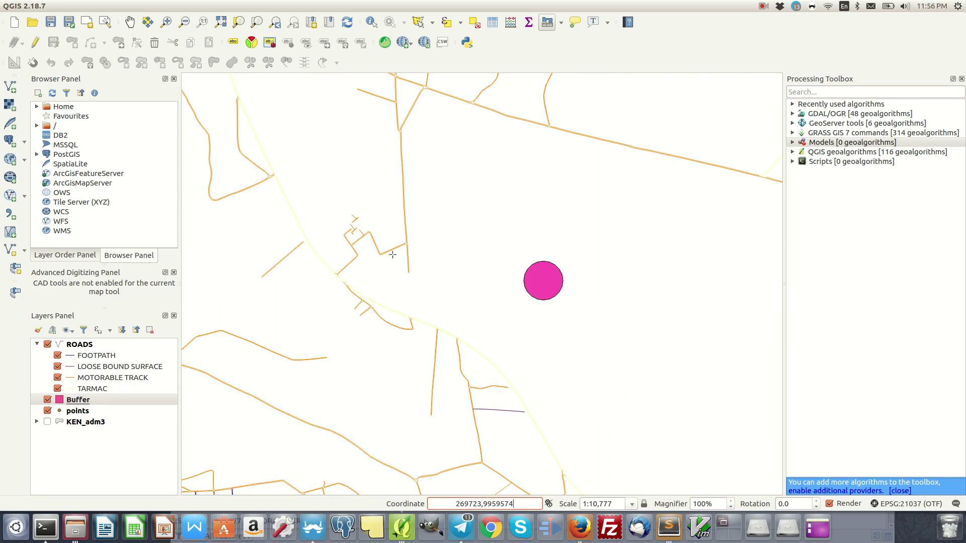
click(47, 401)
click(47, 401)
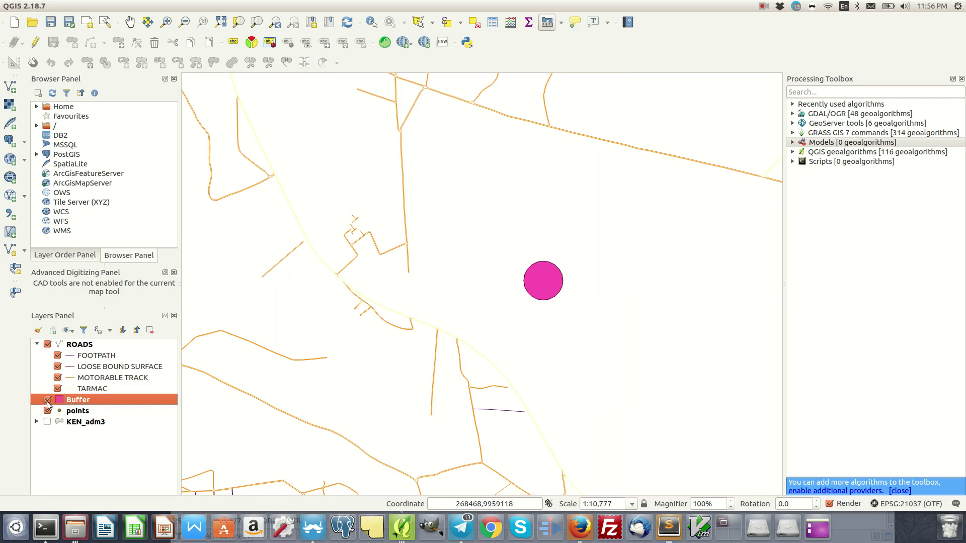
Move the points layer above the Buffer layer in the layer order.
scroll(582, 330, down, 4)
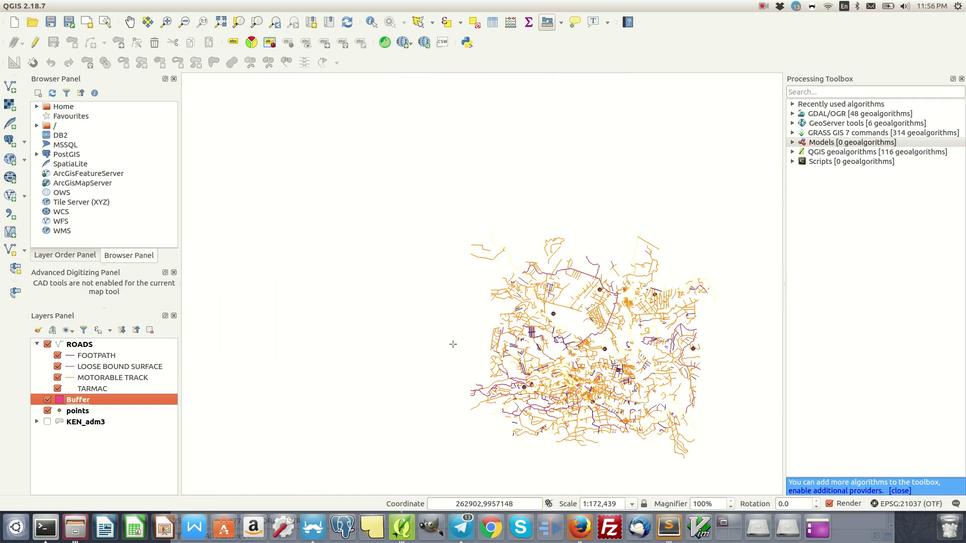
click(72, 411)
drag(72, 412, 74, 398)
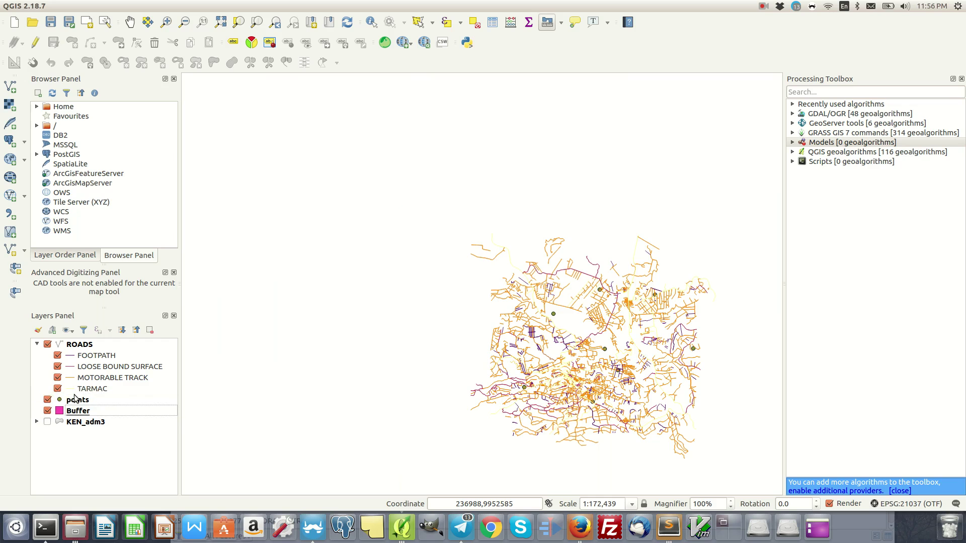
scroll(618, 331, up, 2)
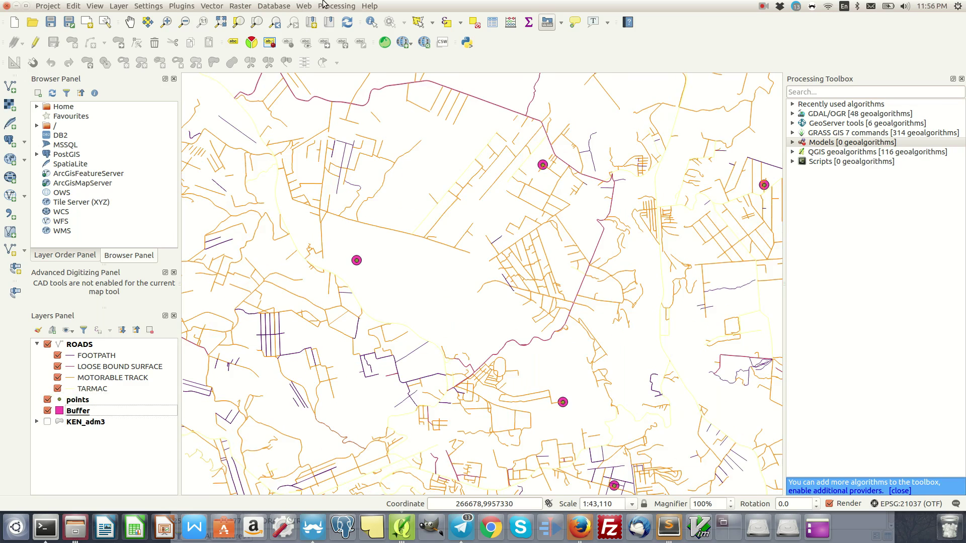
Open the Clip geoprocessing tool.
click(210, 6)
mouse_move(227, 66)
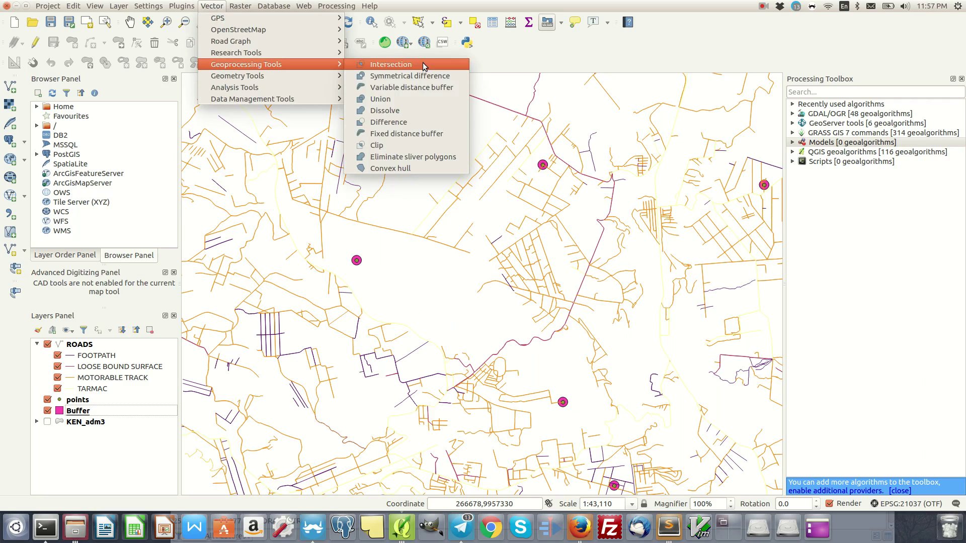
click(395, 147)
drag(308, 68, 364, 71)
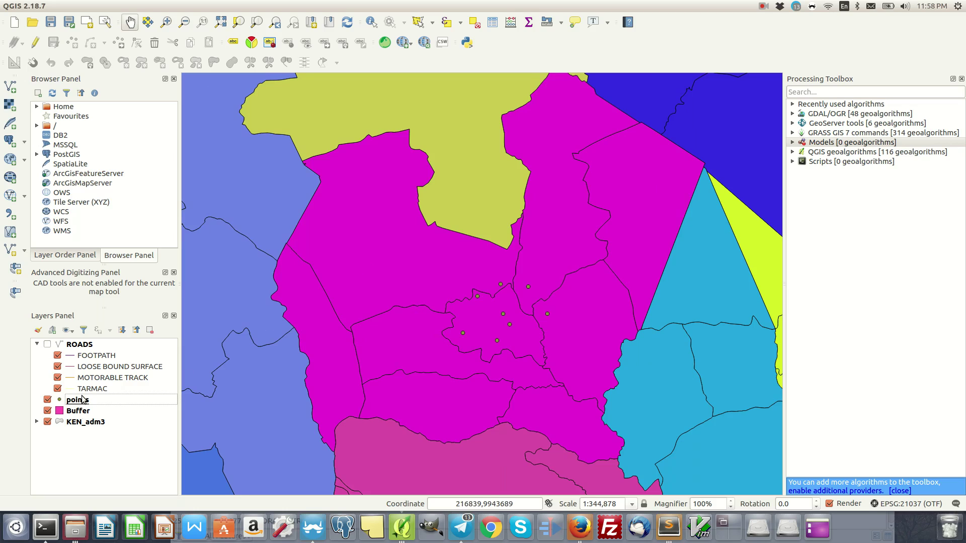
Try to select an area of the map around the points while the points layer is active.
click(112, 403)
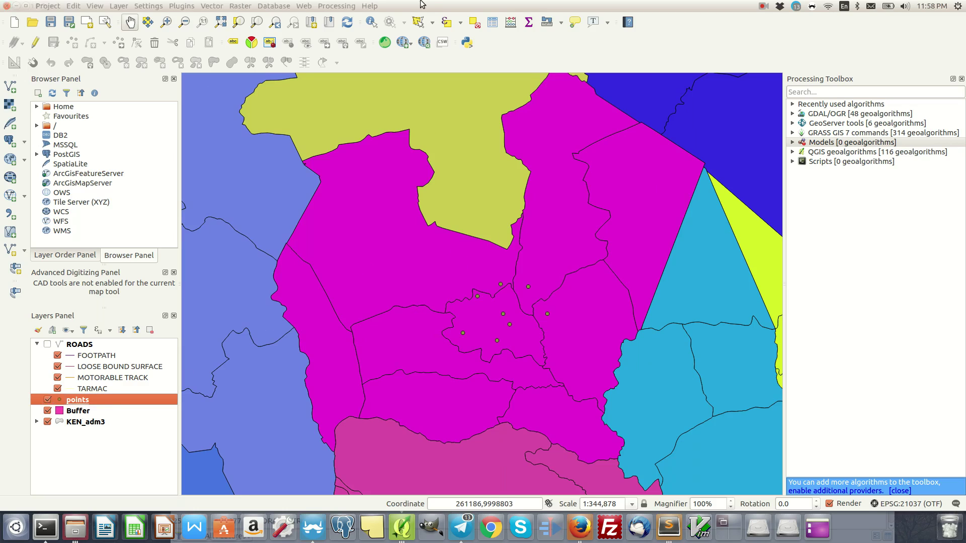
click(418, 22)
click(396, 246)
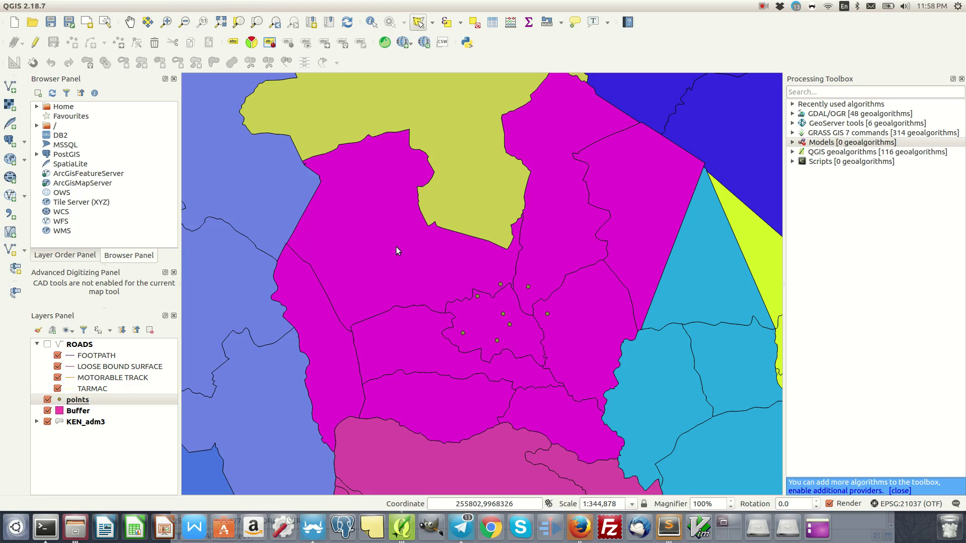
click(421, 263)
right_click(412, 258)
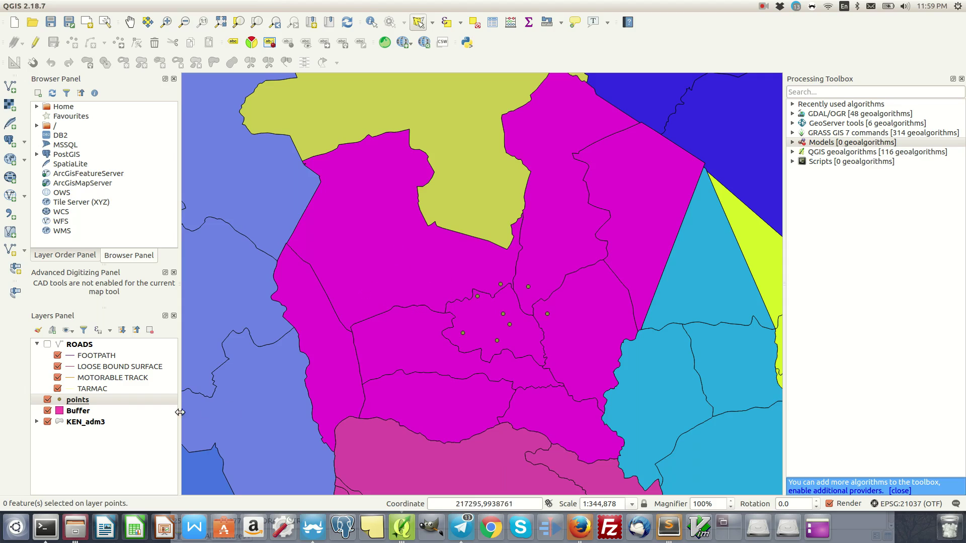
Switch to the Select Feature(s) tool and select the small KEN_adm3 division that surrounds most of the points.
click(432, 22)
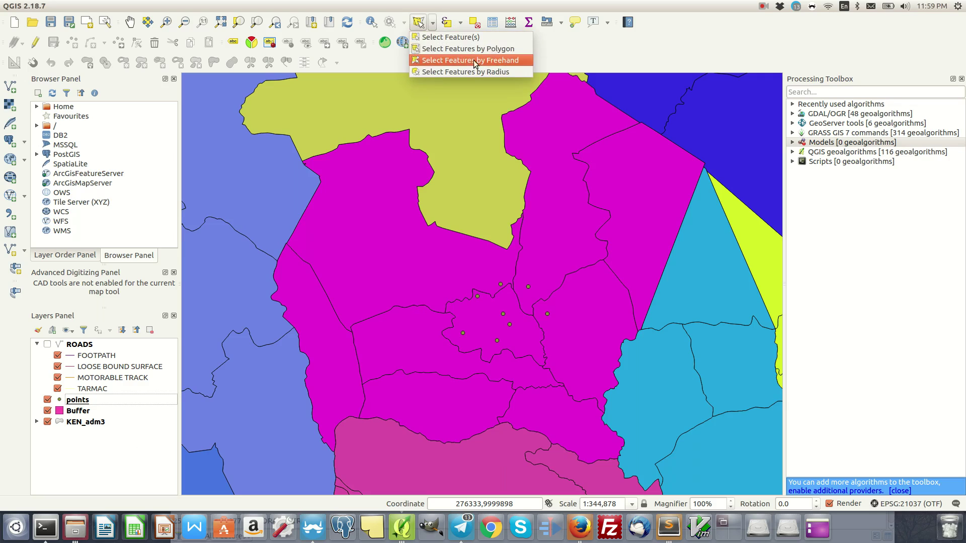
click(450, 37)
click(437, 278)
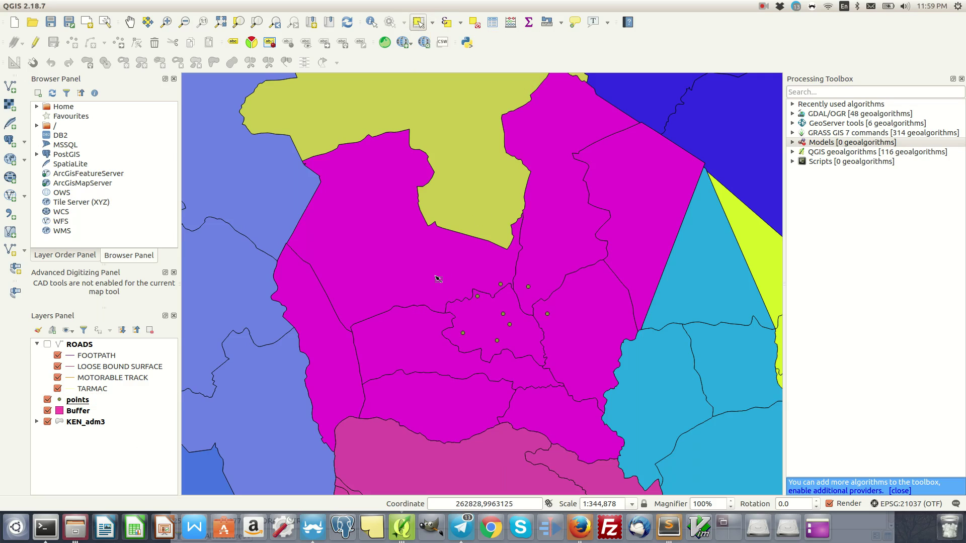
click(95, 423)
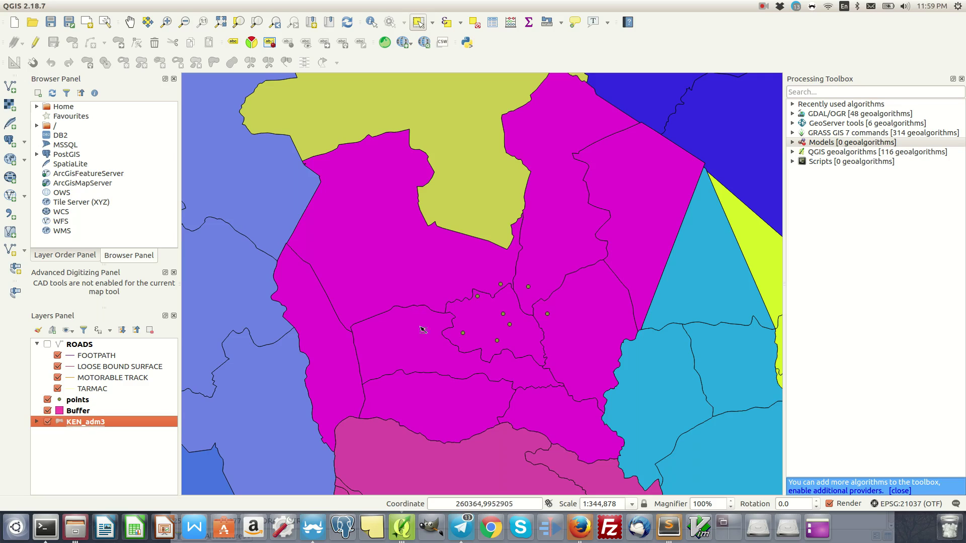
click(403, 278)
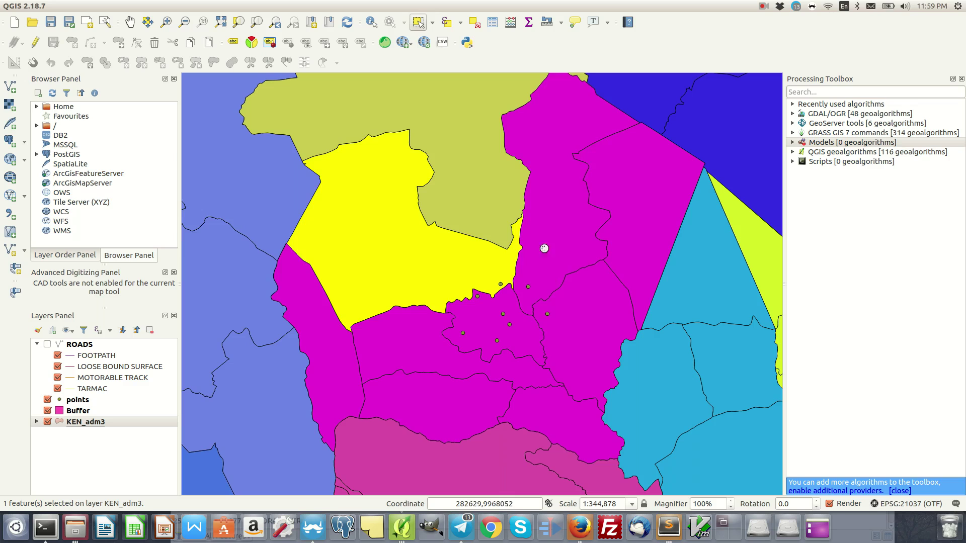
click(545, 252)
click(643, 227)
click(556, 362)
click(519, 351)
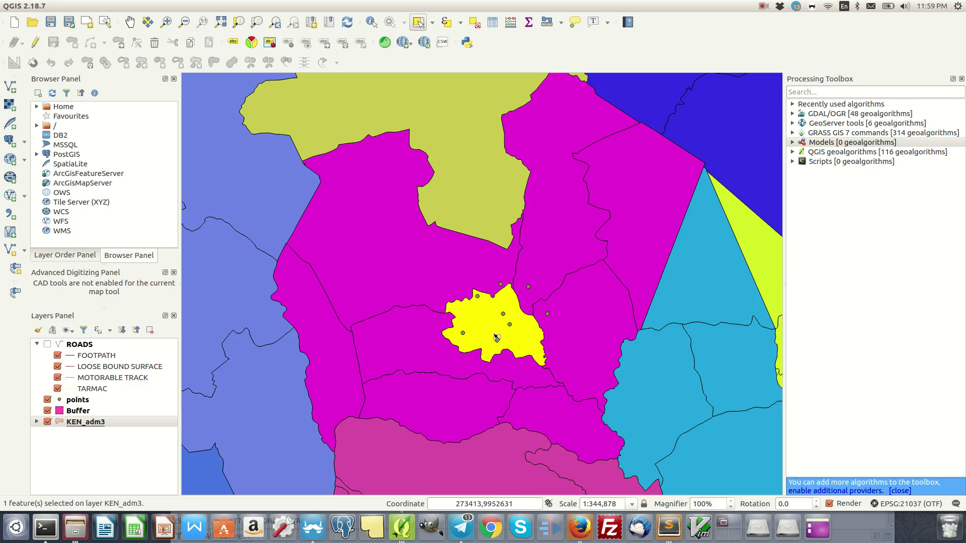
Select several neighbouring KEN_adm3 divisions one after another, ending with the small division around the points.
click(441, 395)
scroll(441, 394, down, 1)
click(421, 324)
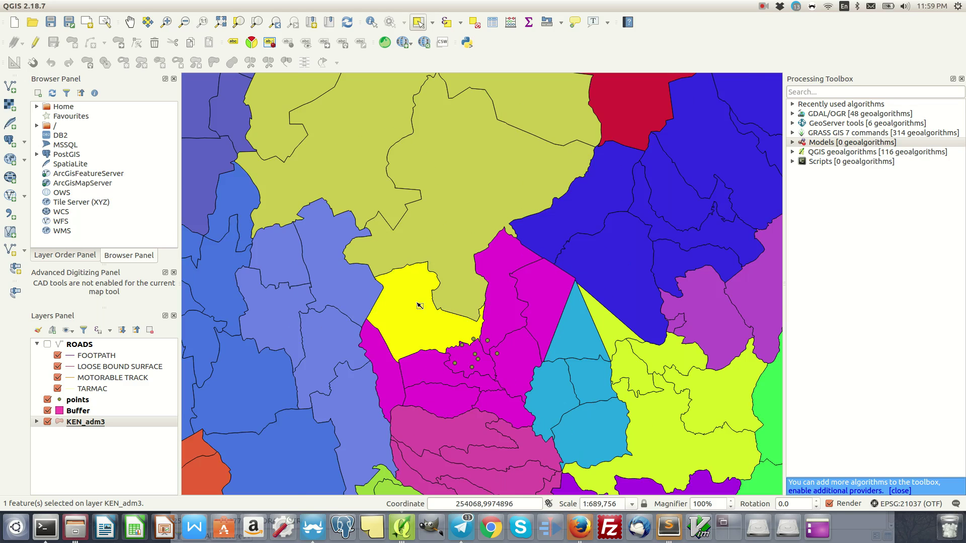
click(538, 274)
click(496, 253)
click(478, 222)
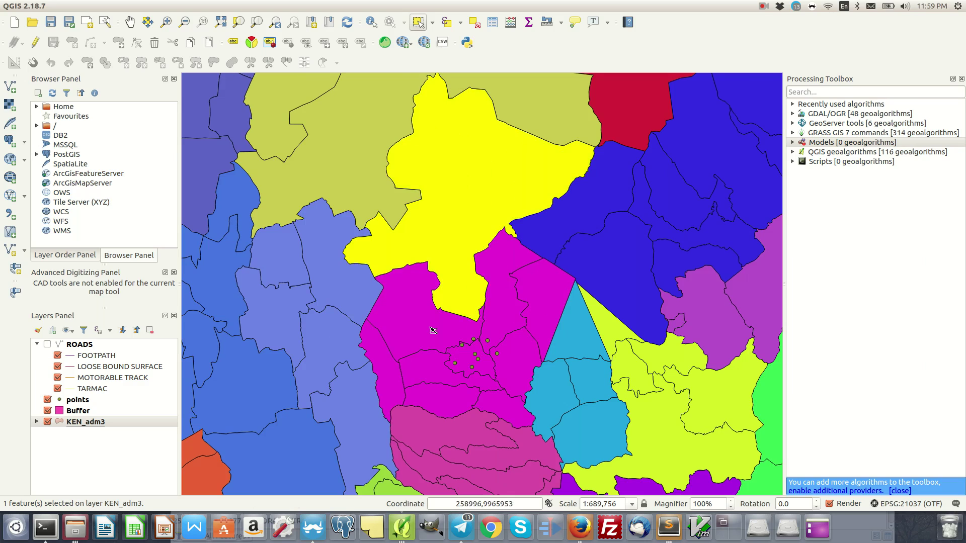
click(431, 328)
click(487, 370)
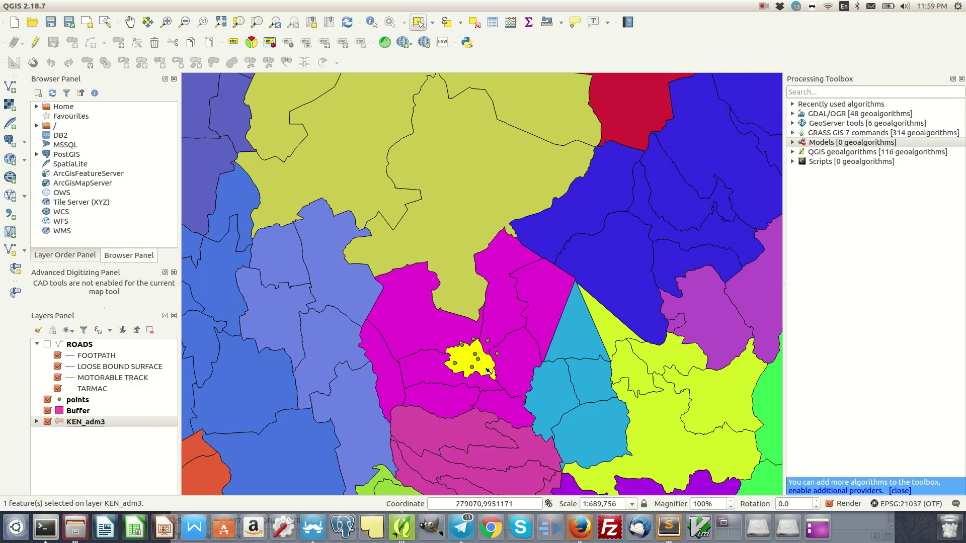
Export only the selected KEN_adm3 feature as an ESRI Shapefile named new_data in the Datas folder, adding it to the map.
click(98, 421)
right_click(98, 421)
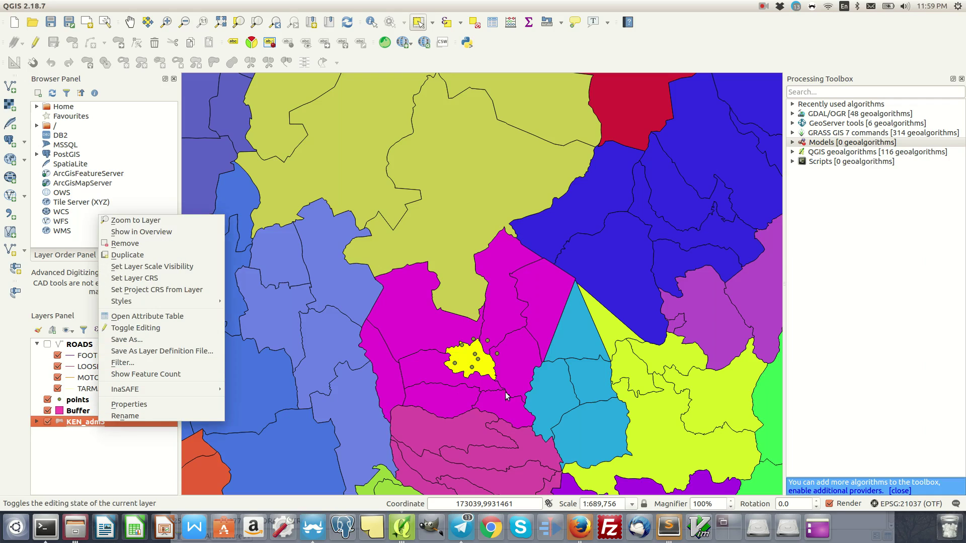
click(144, 339)
drag(529, 147, 496, 124)
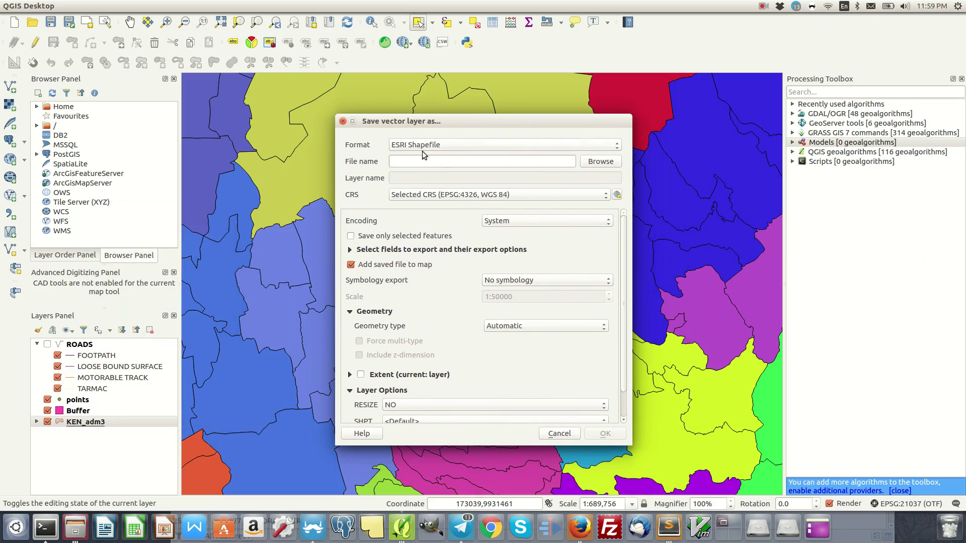
click(445, 145)
click(460, 144)
click(590, 162)
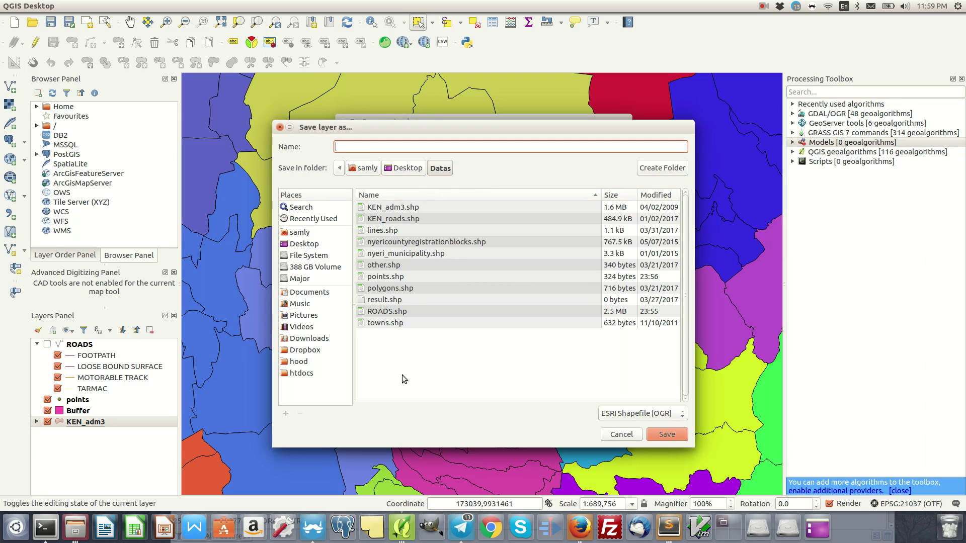
click(655, 433)
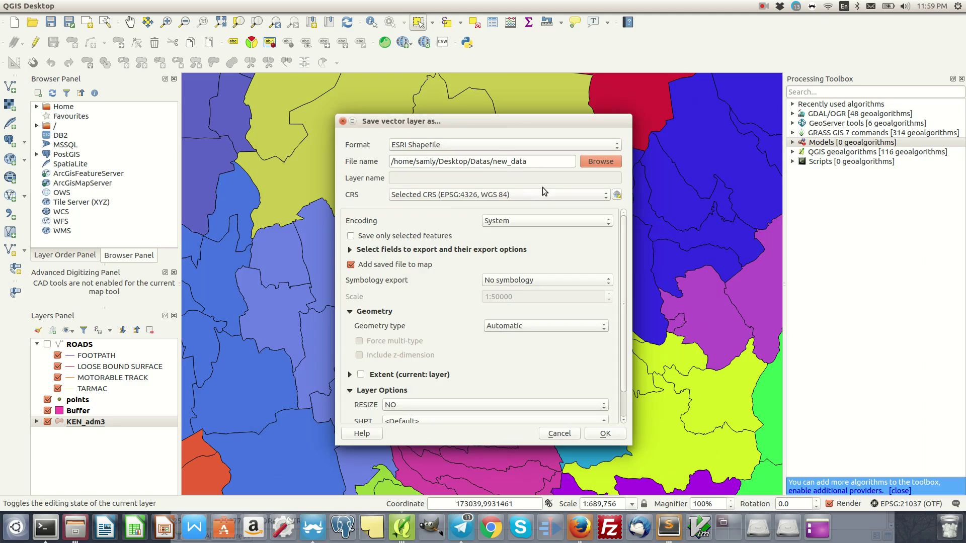
click(378, 236)
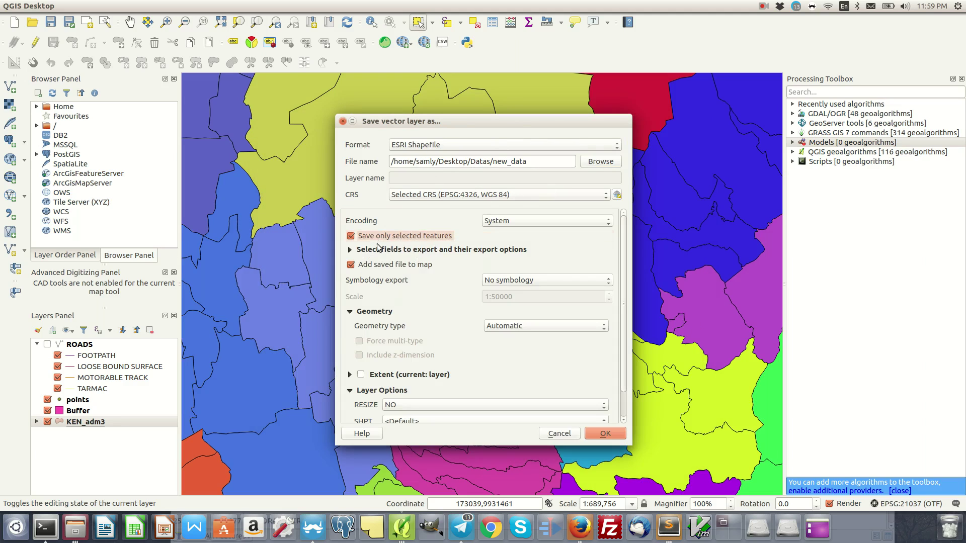
click(606, 434)
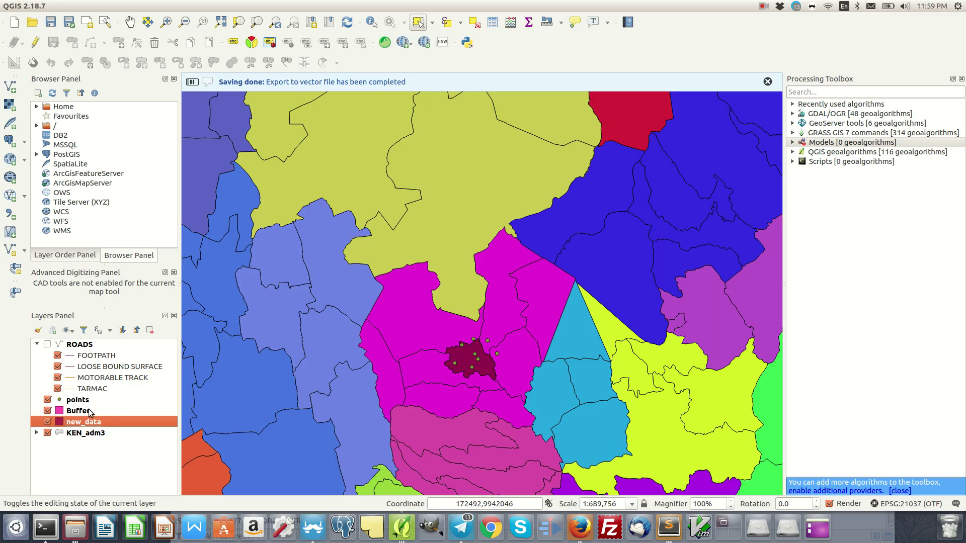
Inspect the extent of the new_data layer by switching its visibility off and on.
scroll(478, 372, up, 1)
scroll(477, 373, up, 2)
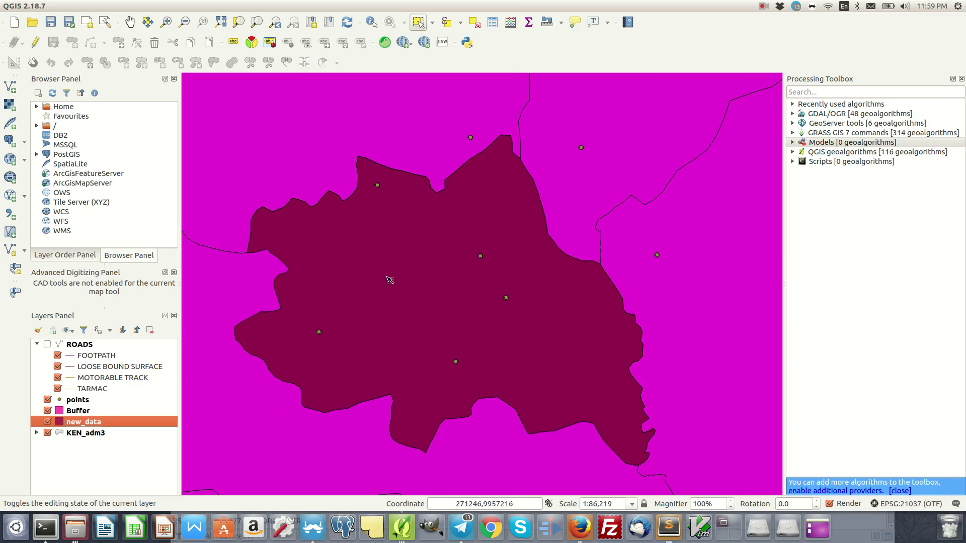
click(48, 424)
click(48, 424)
click(47, 424)
click(47, 424)
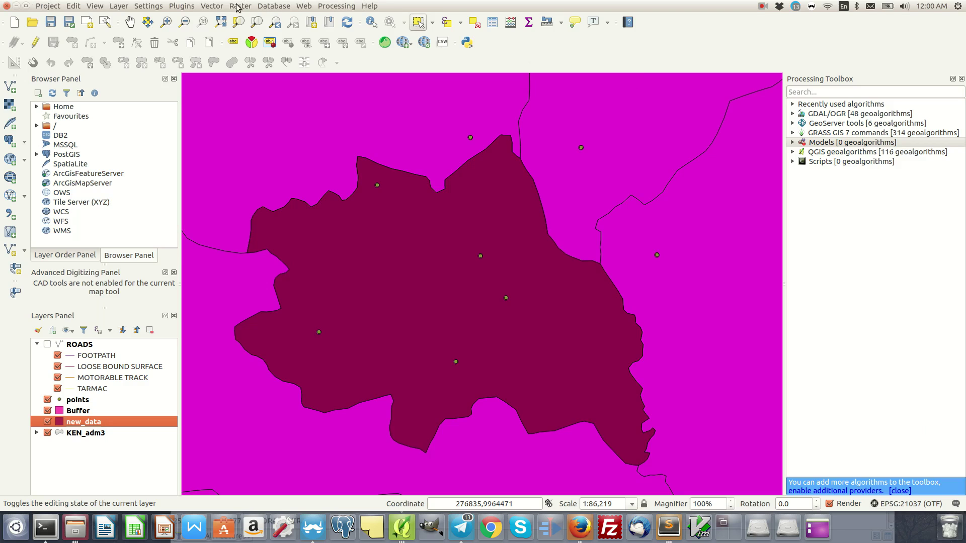
Merge the new_data and KEN_adm3 vector layers into a temporary layer.
click(221, 5)
mouse_move(249, 99)
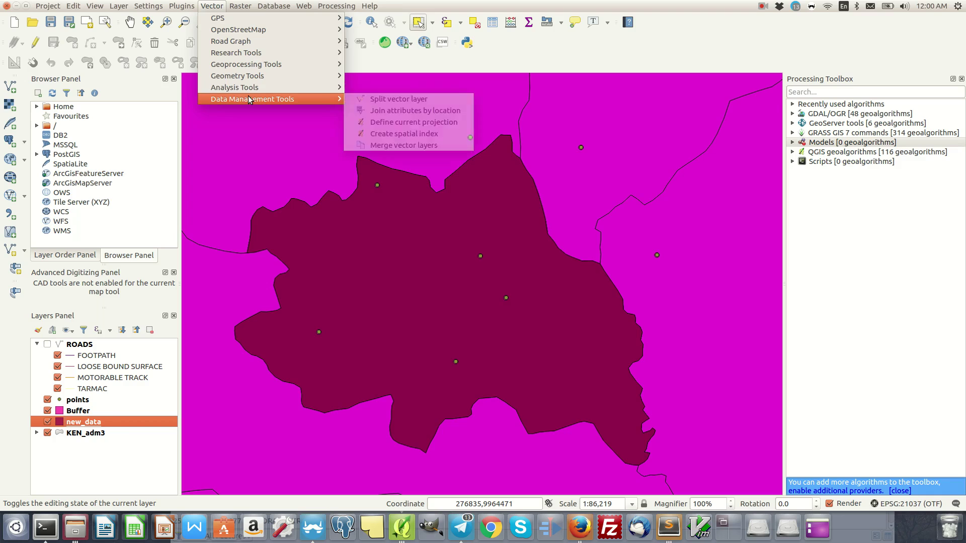
click(424, 145)
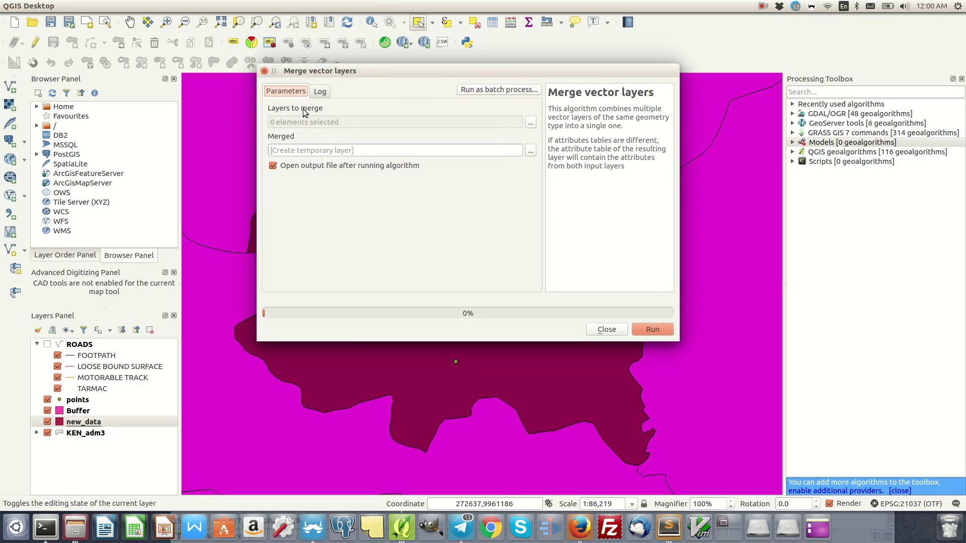
click(530, 122)
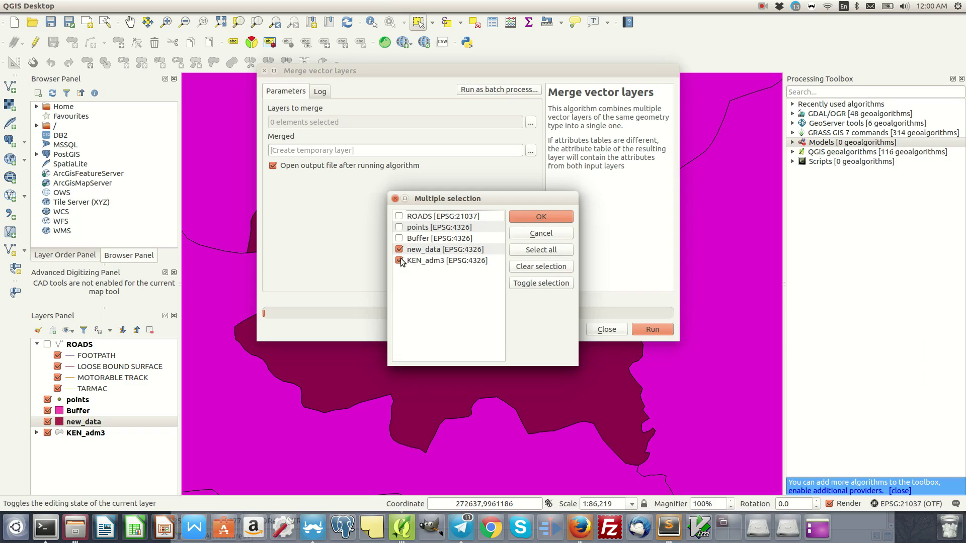
click(550, 215)
click(649, 328)
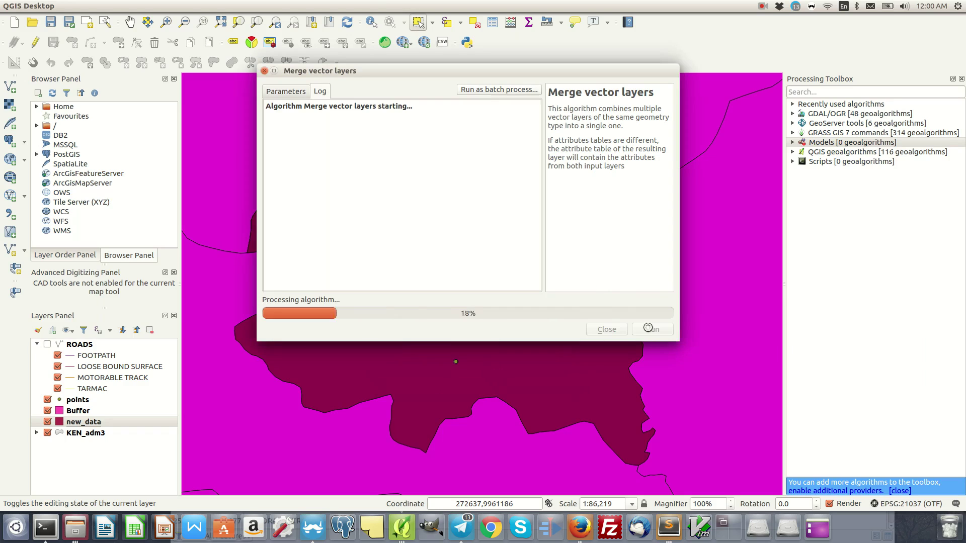
Hide the points and Buffer layers so the merged layer can be viewed on its own.
scroll(573, 312, down, 5)
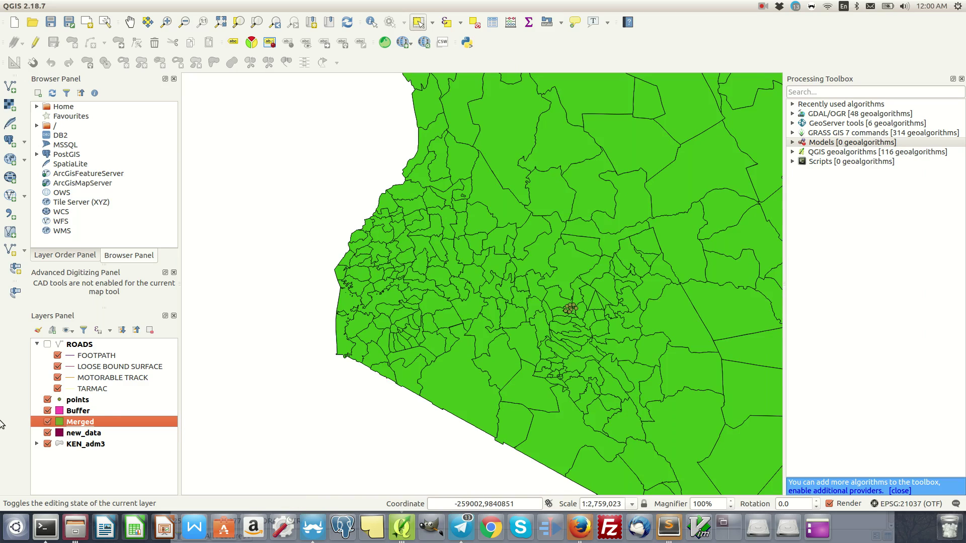
click(48, 400)
click(47, 410)
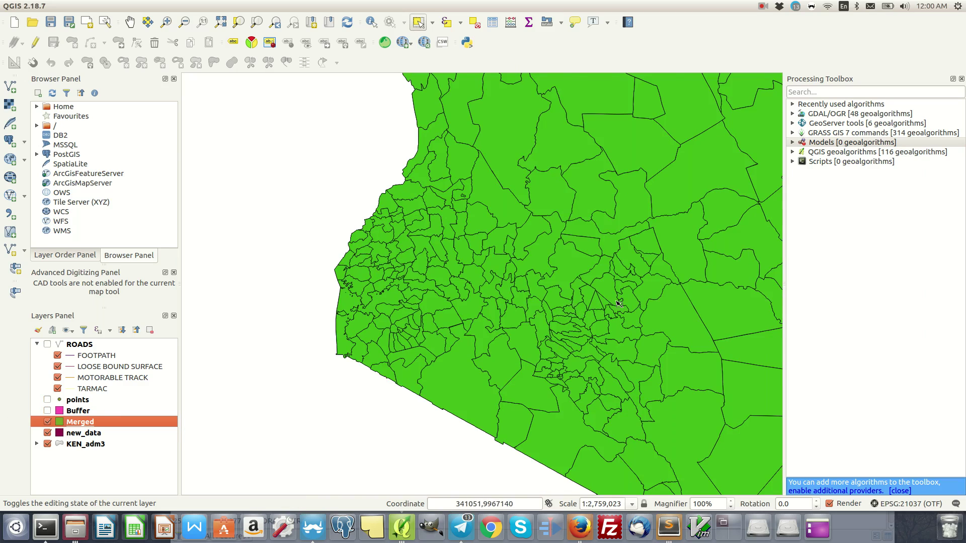
scroll(684, 336, up, 1)
Review the Merged layer's attribute table and close it.
right_click(80, 421)
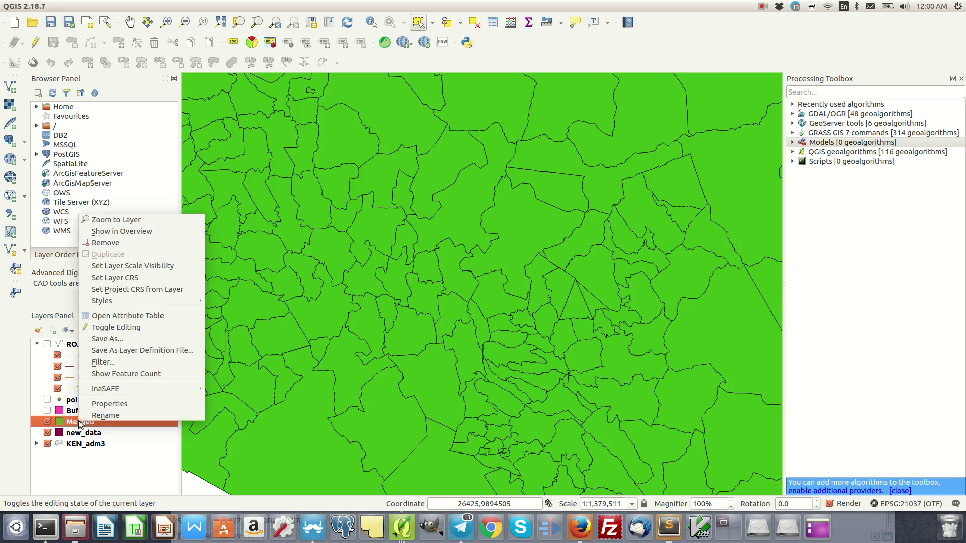
click(126, 315)
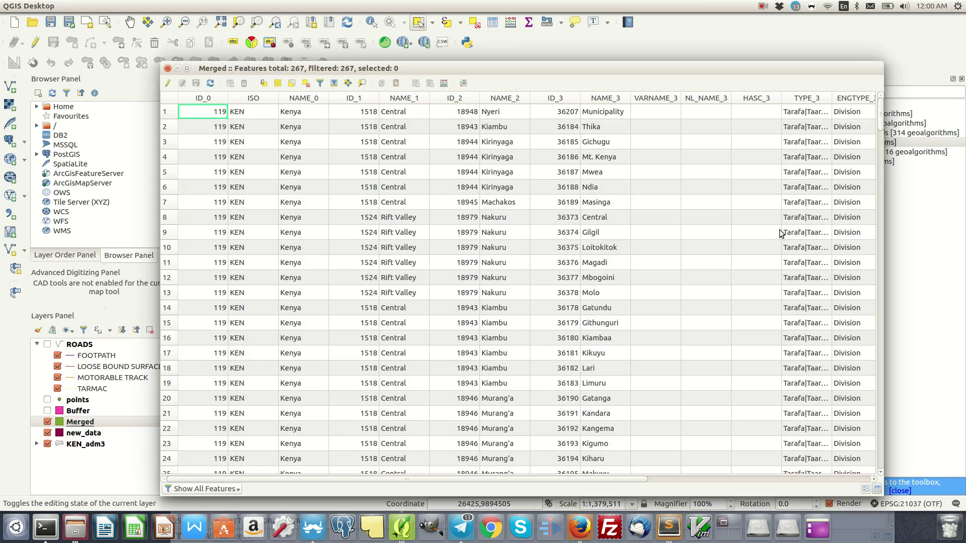
click(167, 69)
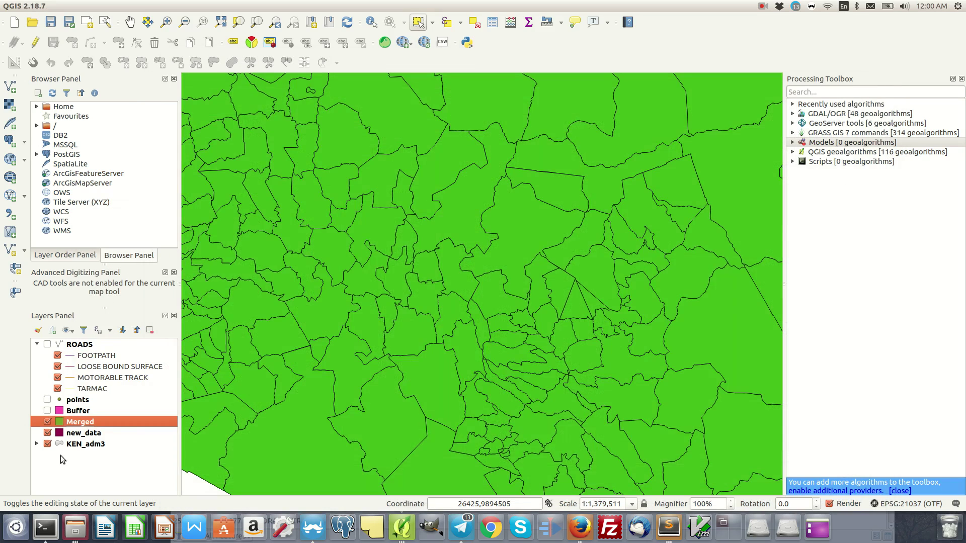
Examine the KEN_adm3 attribute table and its columns for comparison with the merged layer, and close it.
click(89, 433)
click(91, 424)
click(92, 444)
right_click(91, 443)
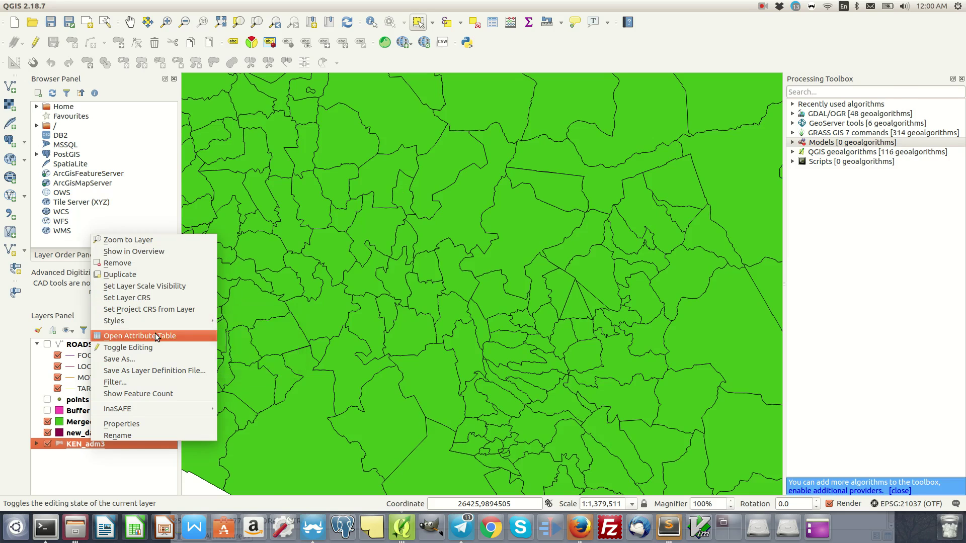
click(155, 334)
drag(467, 88, 446, 46)
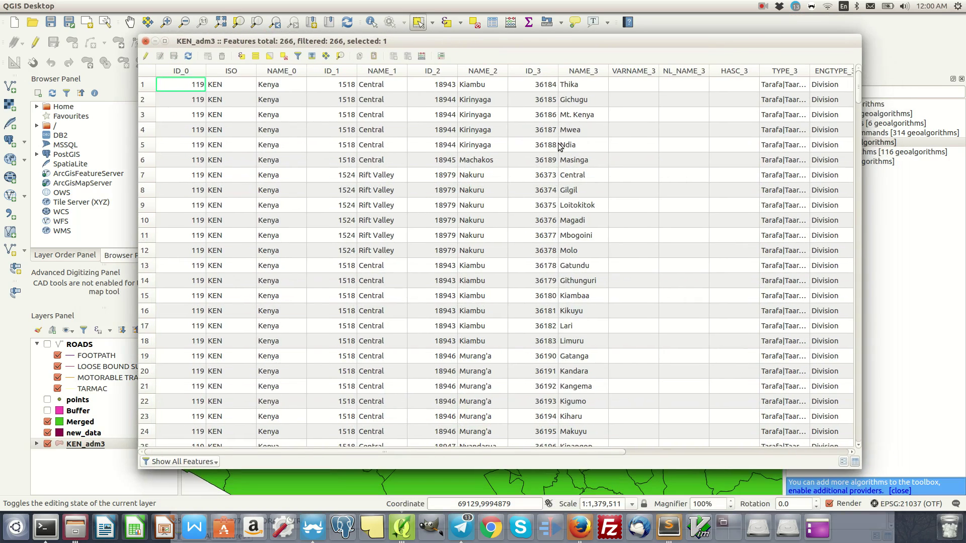
drag(479, 451, 119, 455)
click(146, 41)
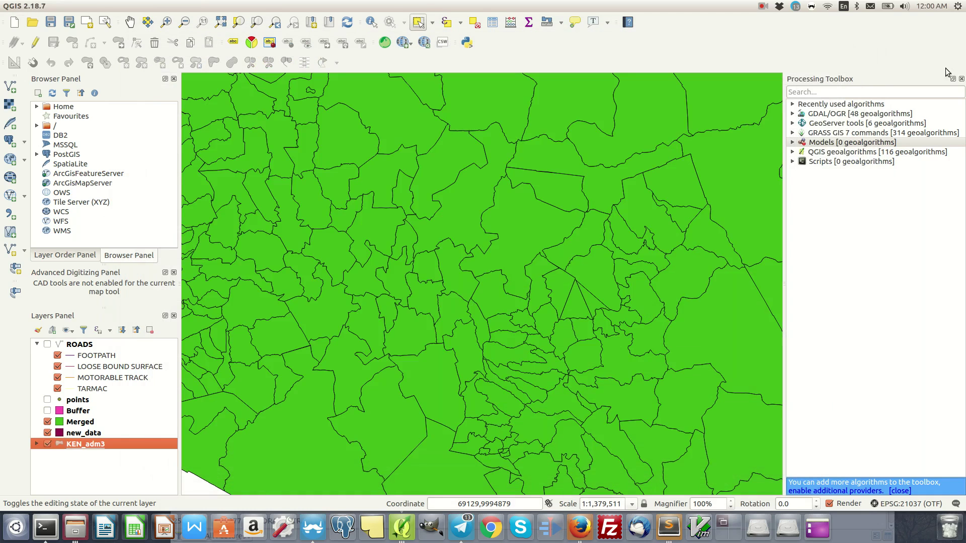
Search the processing algorithms for "buffer" and open the GDAL/OGR Buffer vectors tool.
click(870, 93)
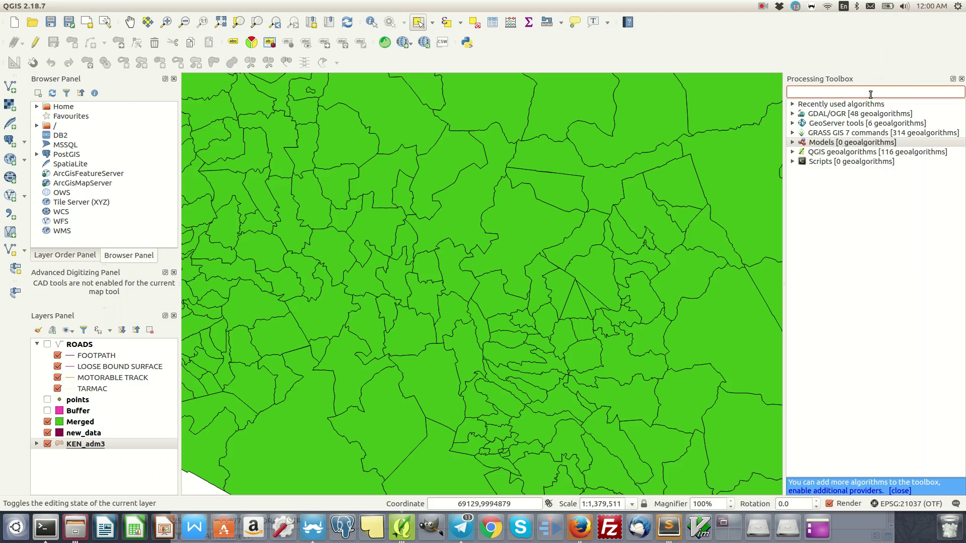
text(buffer)
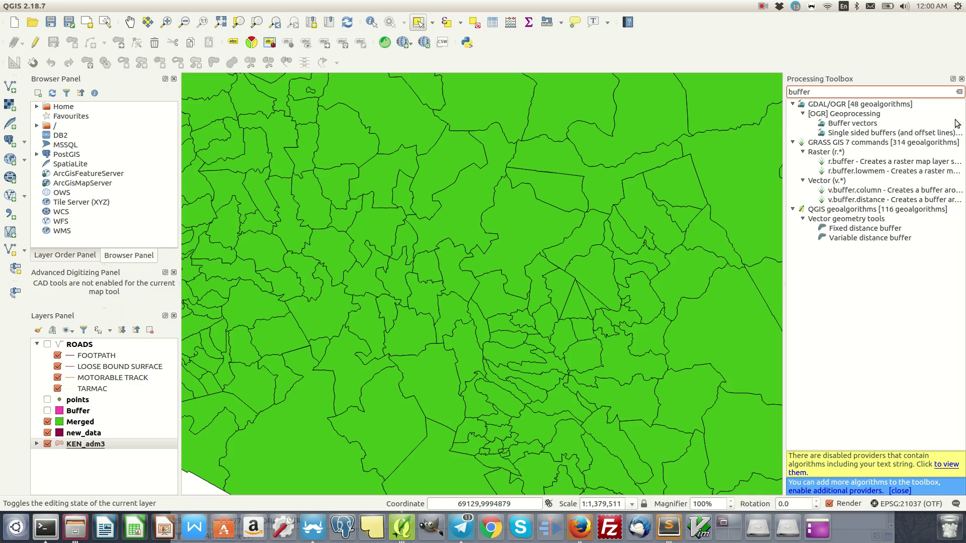
click(232, 6)
click(233, 6)
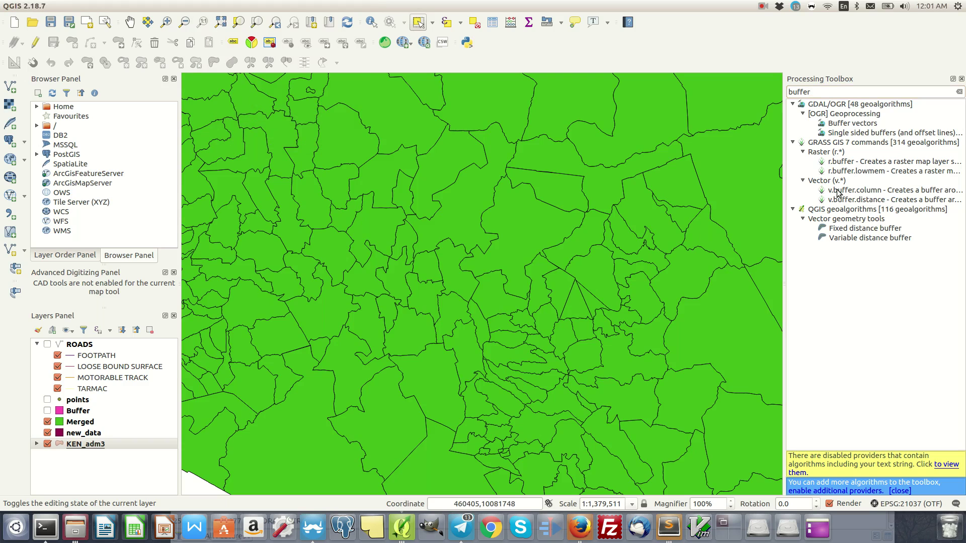
double_click(849, 125)
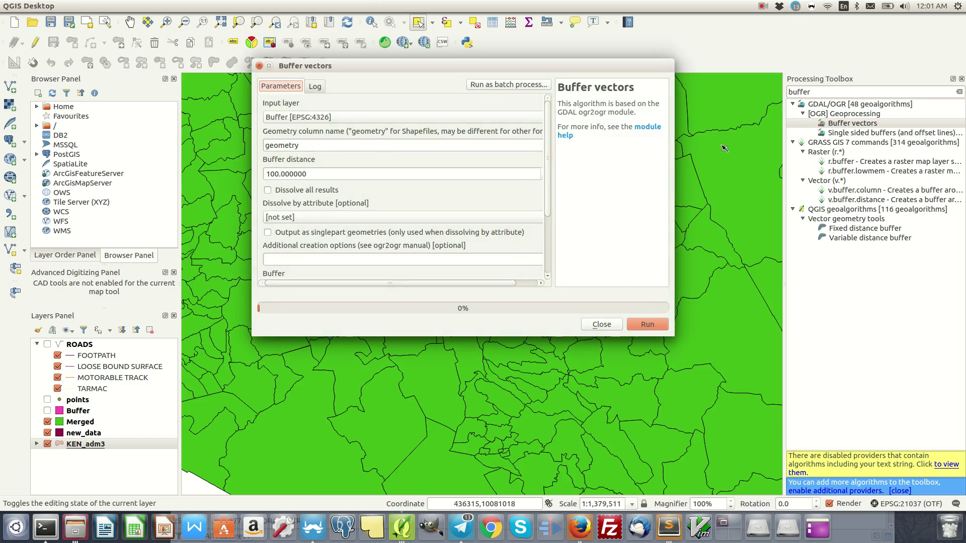
Close the Buffer vectors tool, inspect the QGIS Fixed distance buffer tool's parameters, and close it as well.
click(596, 324)
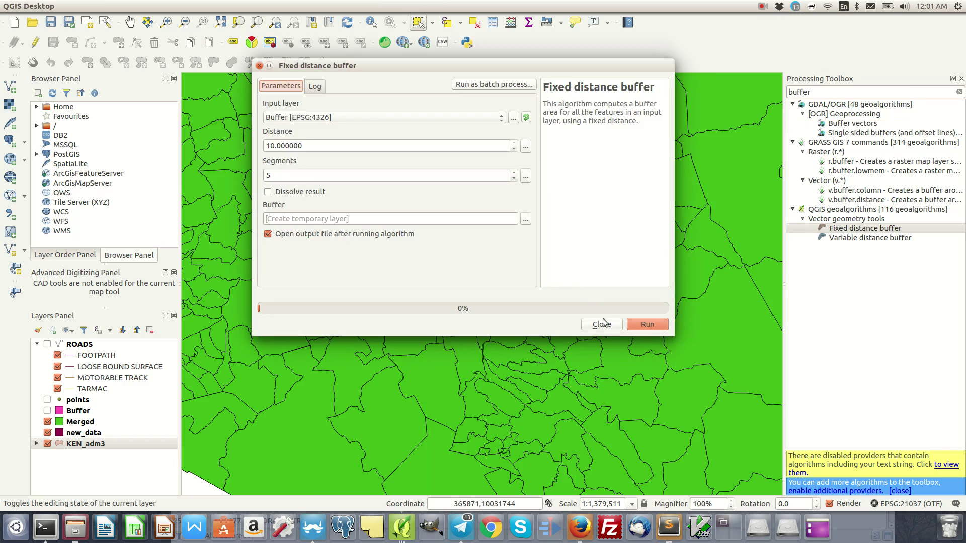
click(602, 324)
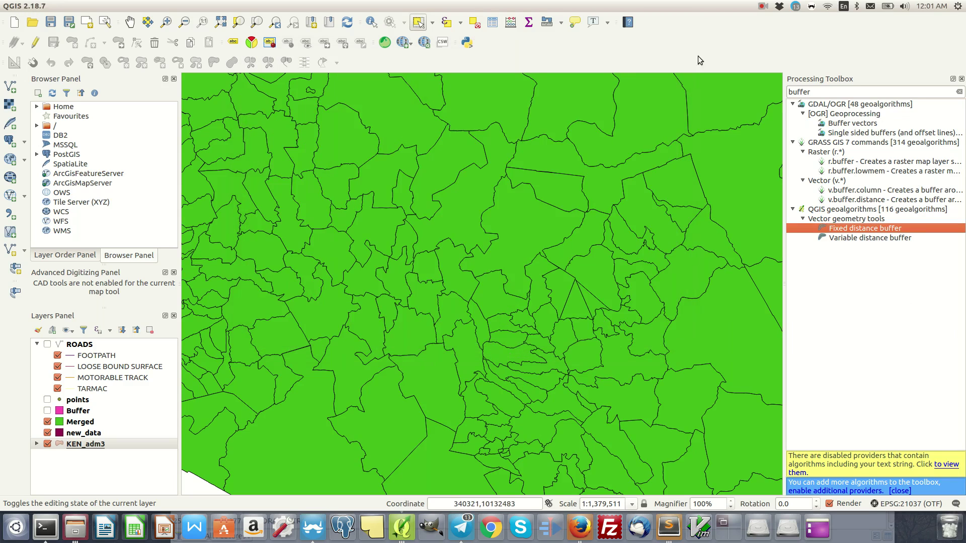
double_click(861, 94)
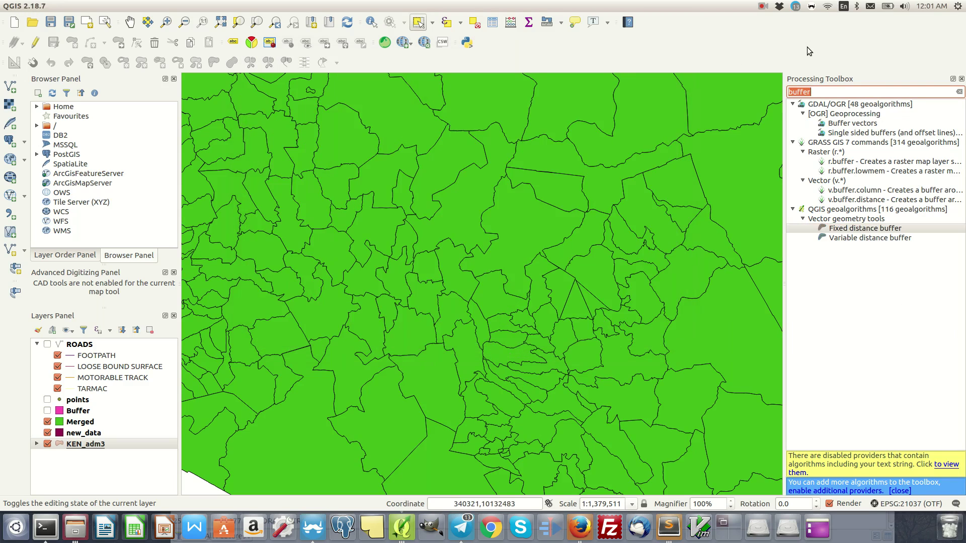
Bring up the plugin manager and look through the list of installed plugins.
mouse_move(344, 4)
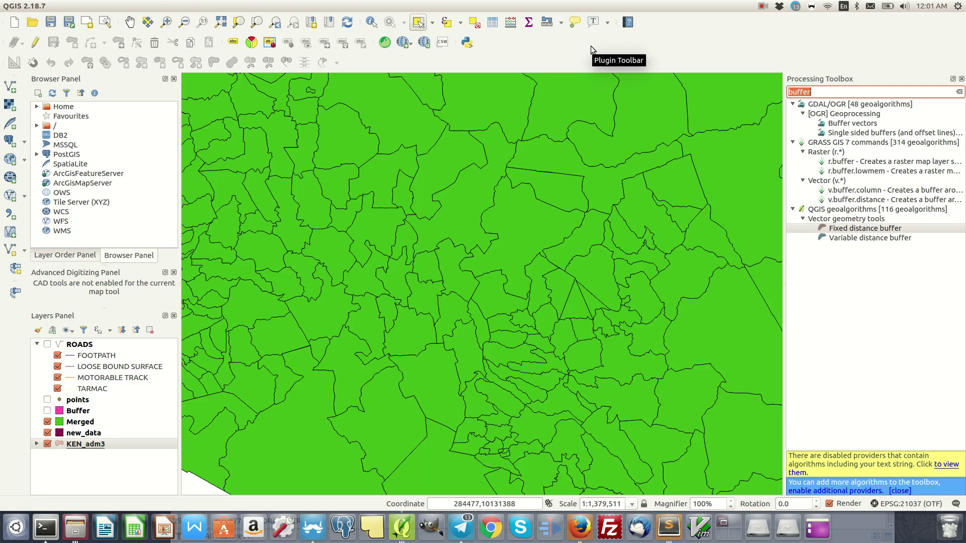
click(182, 5)
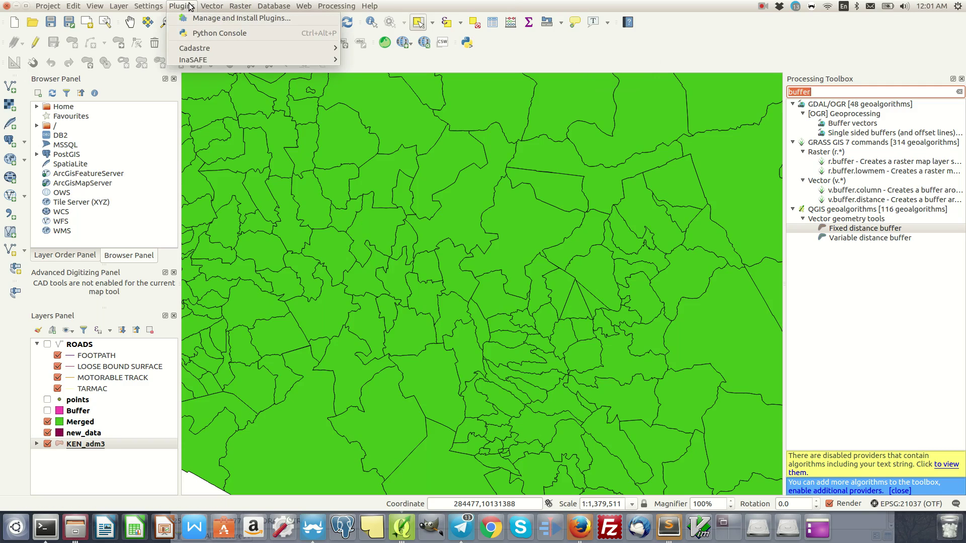
click(197, 18)
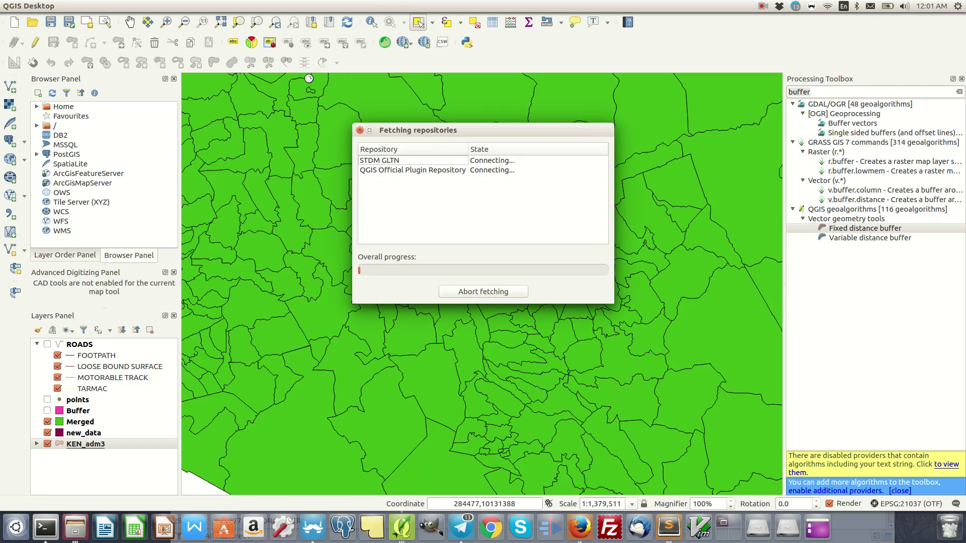
drag(439, 133, 392, 108)
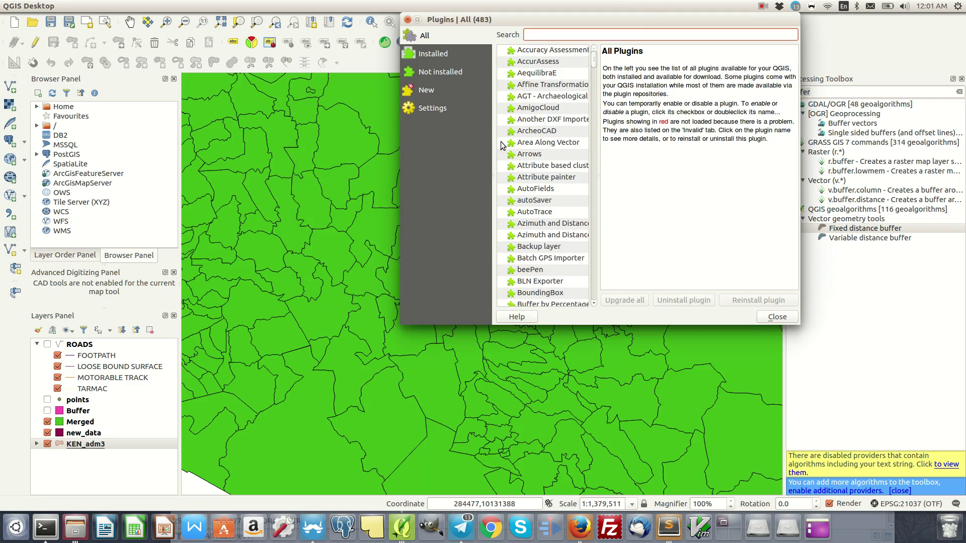
drag(649, 14, 522, 66)
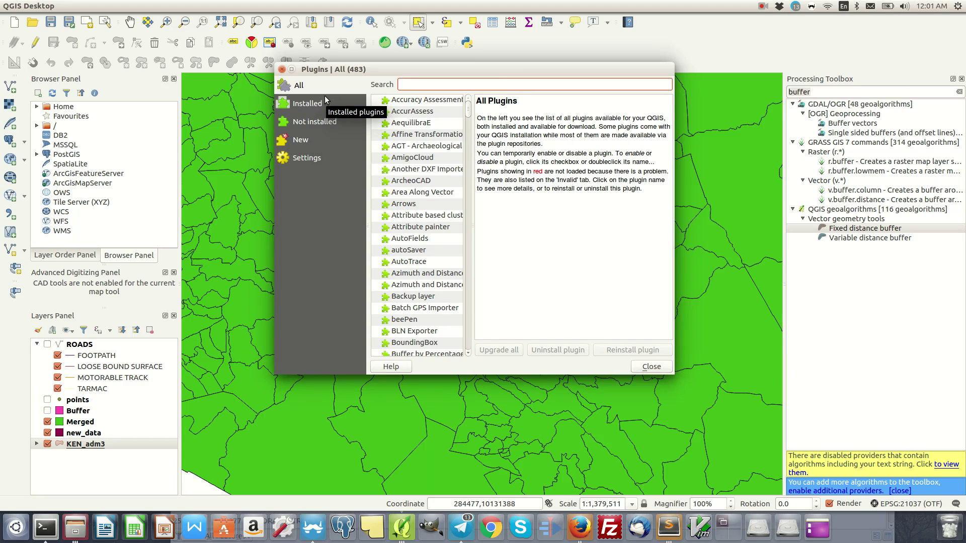
click(322, 107)
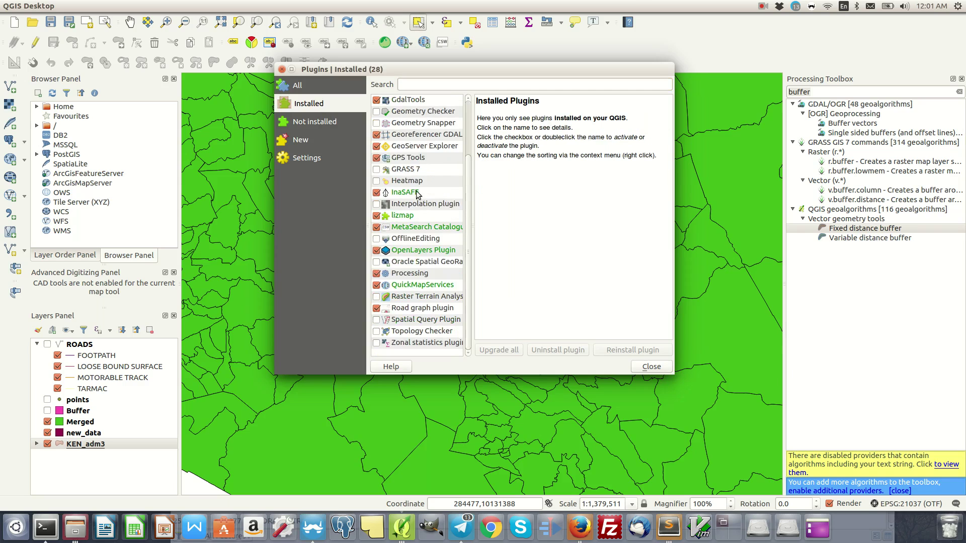
scroll(417, 217, down, 2)
Find the Clipper plugin among the plugins that are not installed and install it.
click(335, 121)
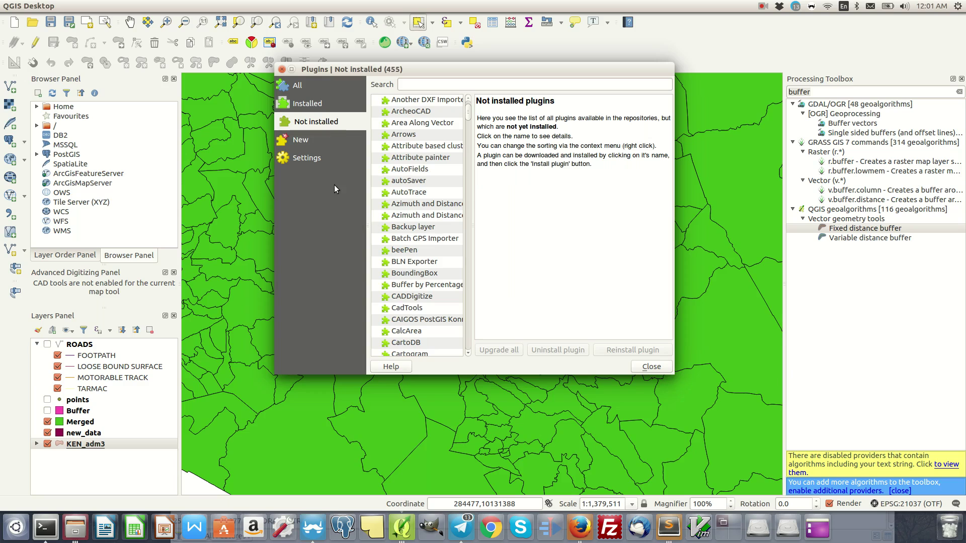
scroll(399, 215, down, 6)
scroll(410, 151, up, 7)
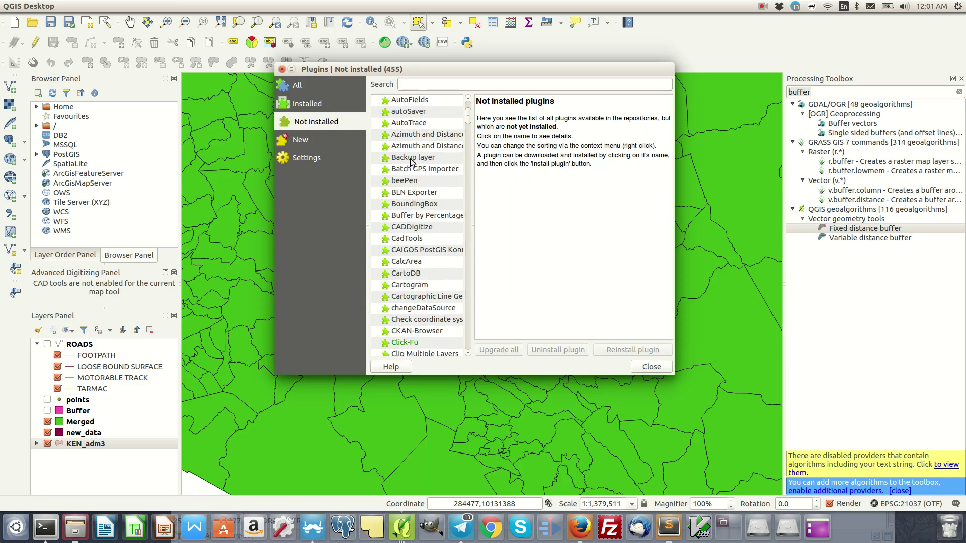
scroll(410, 153, down, 6)
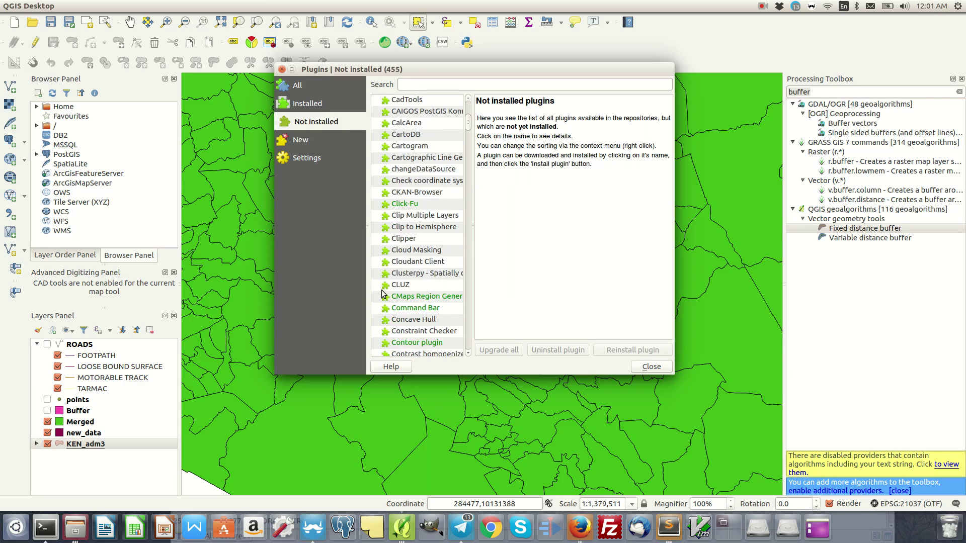
click(404, 239)
click(621, 350)
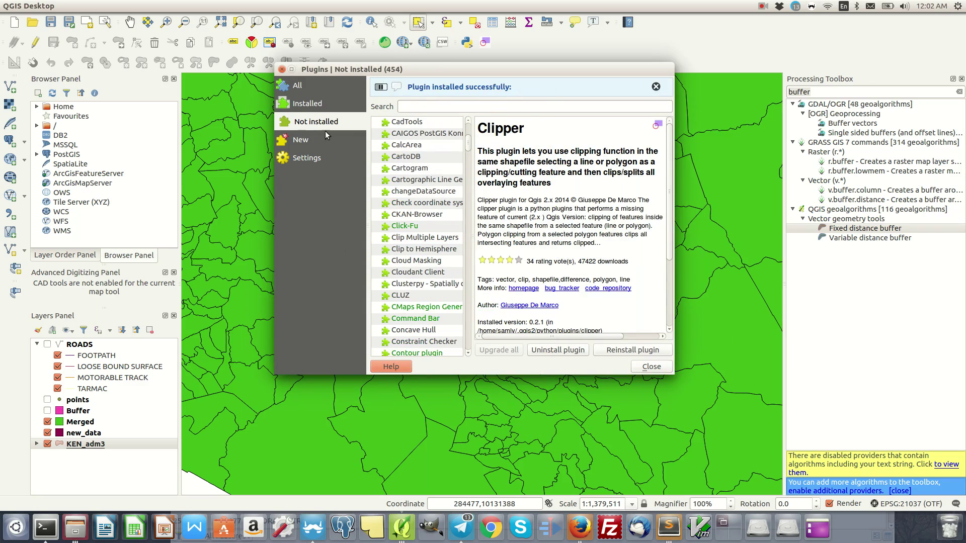
Check for Clipper in the list of installed plugins and close the plugin manager.
click(307, 103)
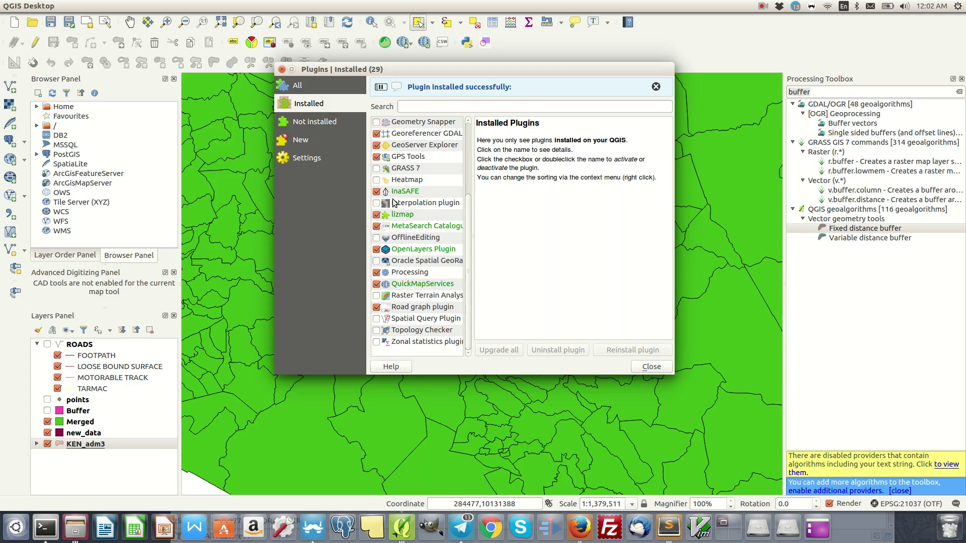
scroll(386, 149, up, 3)
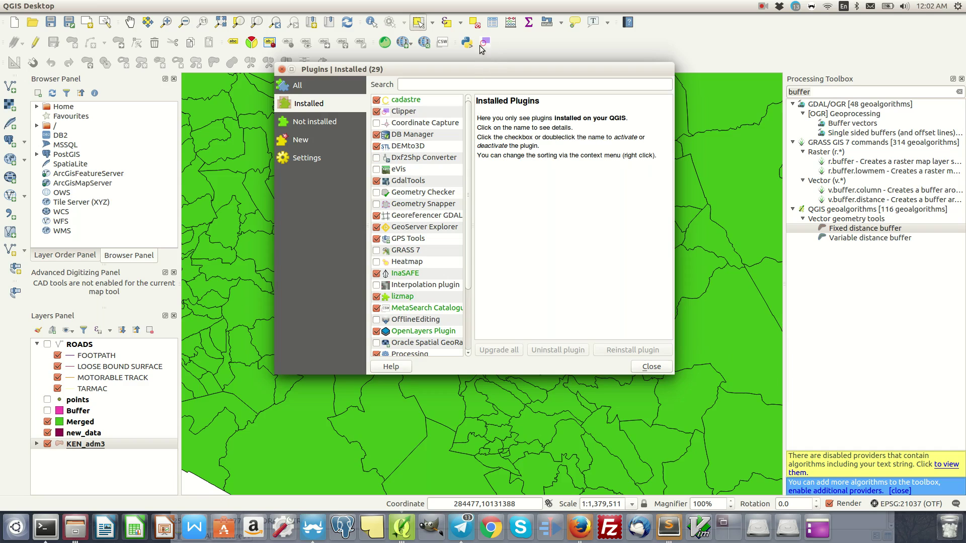
click(651, 366)
Try the Clipper tool on the KEN_adm3 layer and select one division on the map.
click(486, 42)
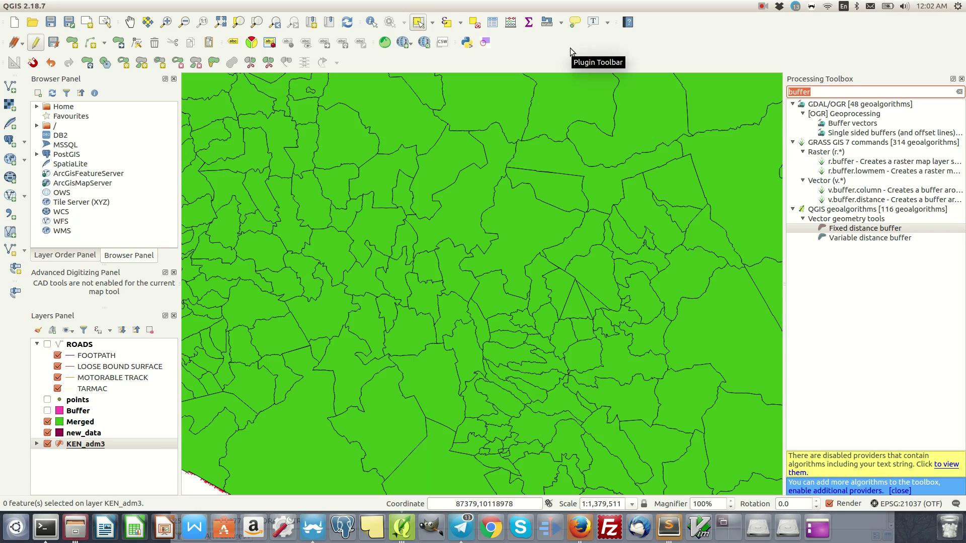
click(576, 158)
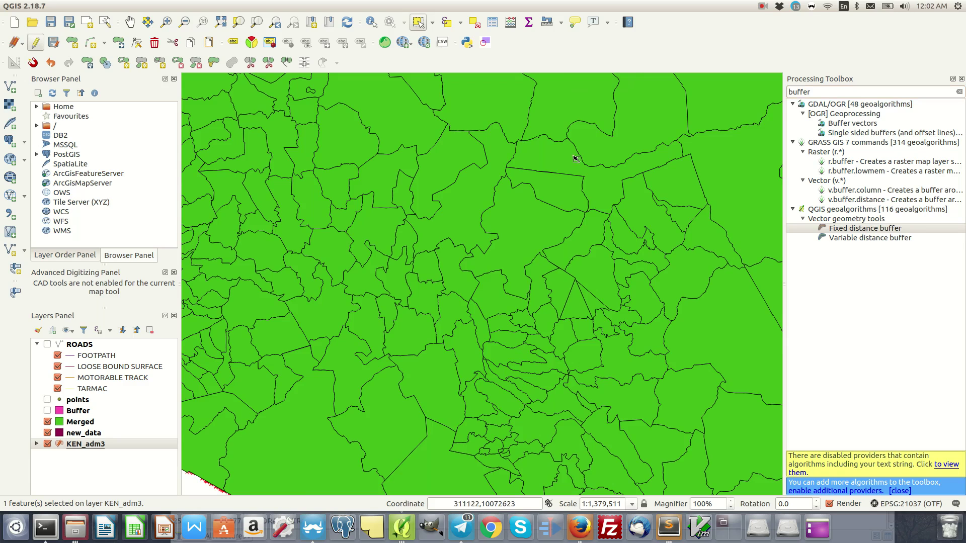
Reopen the plugin manager and display its settings to review the connected plugin repositories.
click(212, 4)
click(181, 5)
click(181, 6)
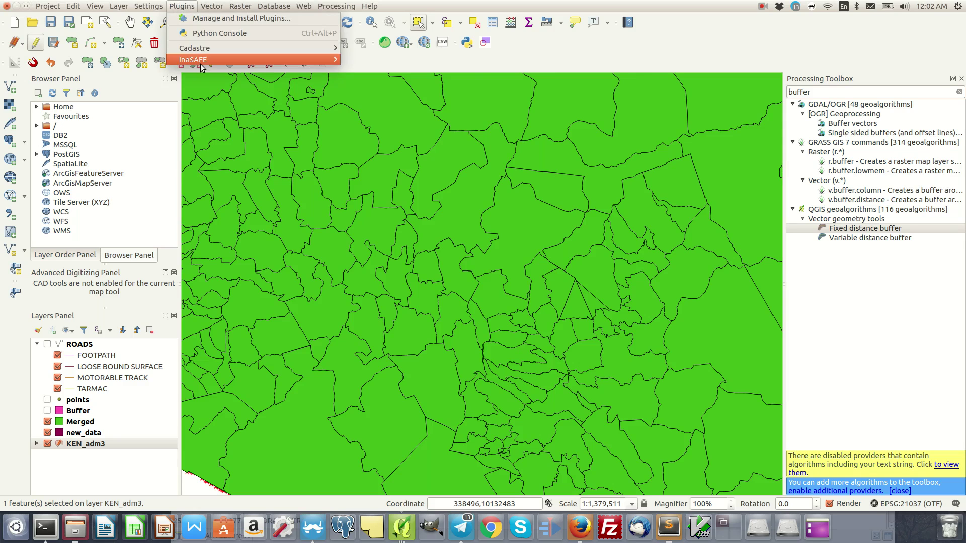
click(215, 19)
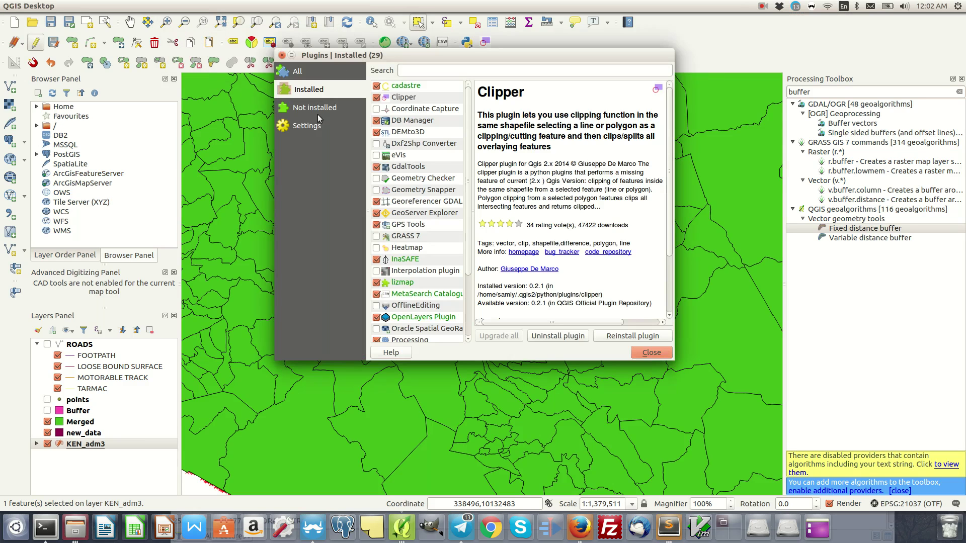
click(317, 127)
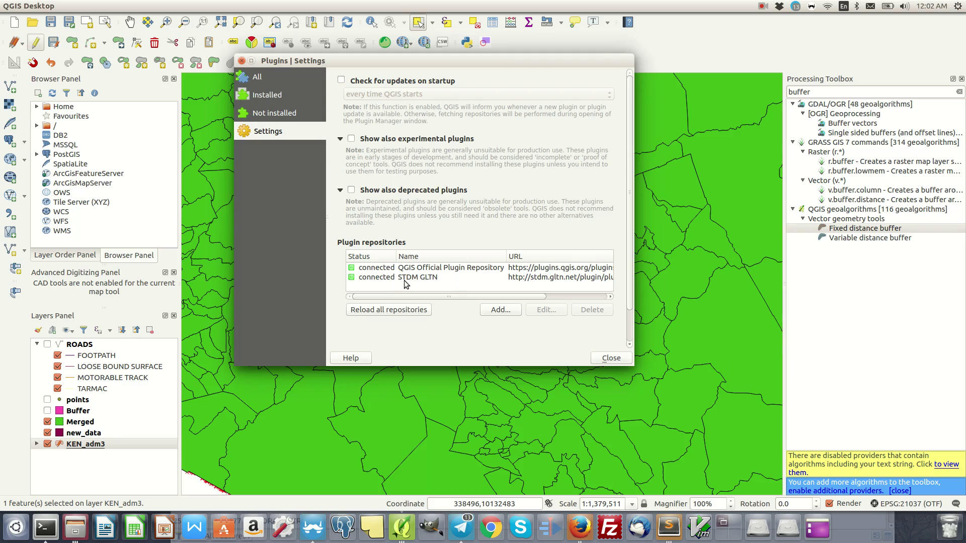
Inspect the name and URL fields for adding a plugin repository, cancel the new entry, and close the plugin manager.
click(496, 311)
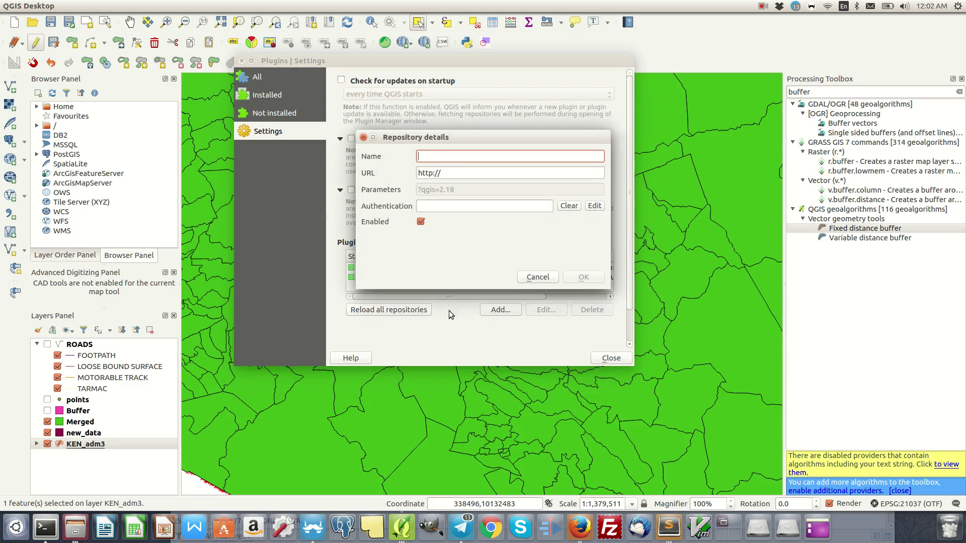
click(445, 174)
key(Tab)
click(463, 171)
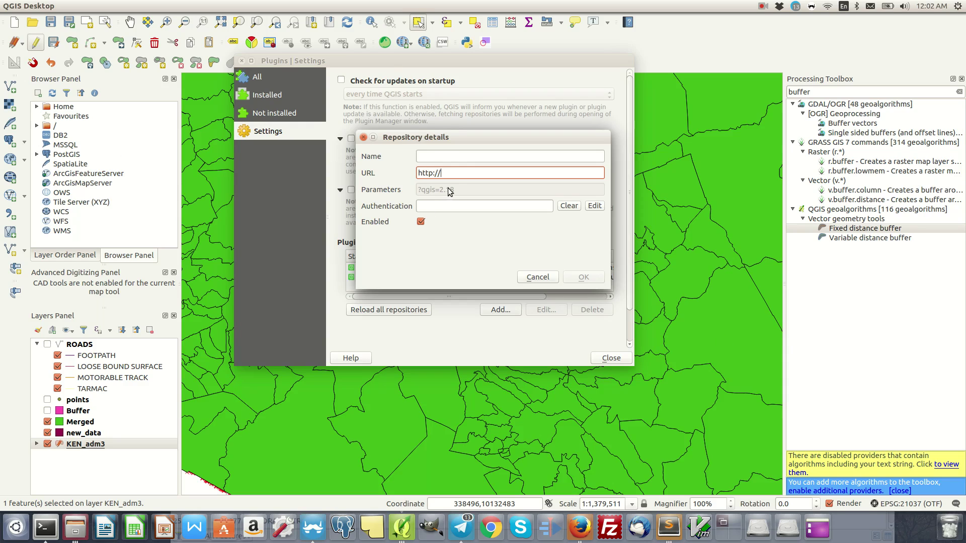
click(448, 156)
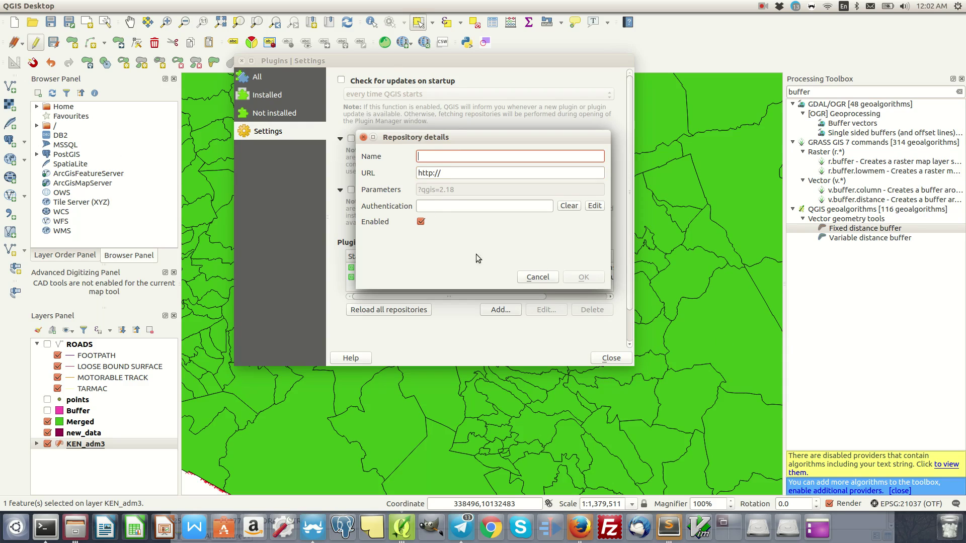
click(548, 280)
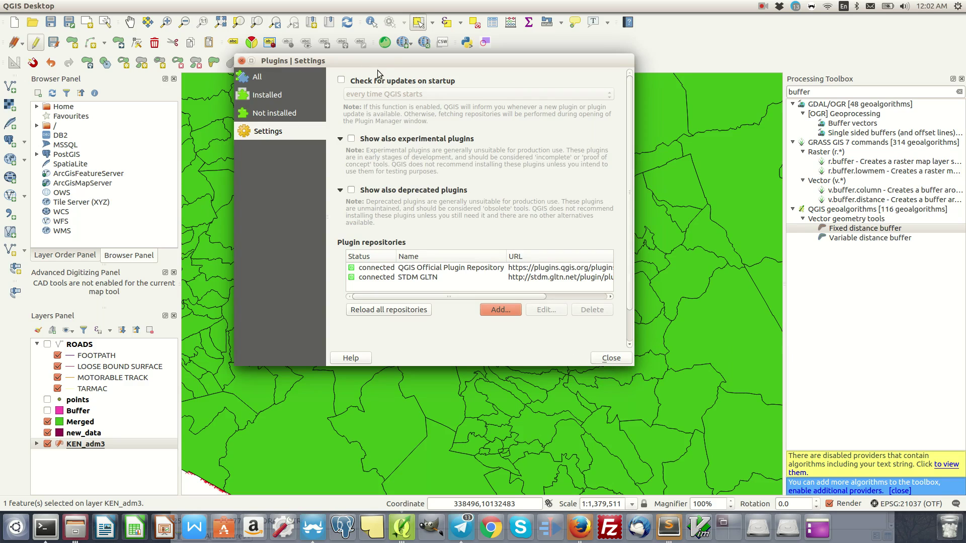
click(611, 359)
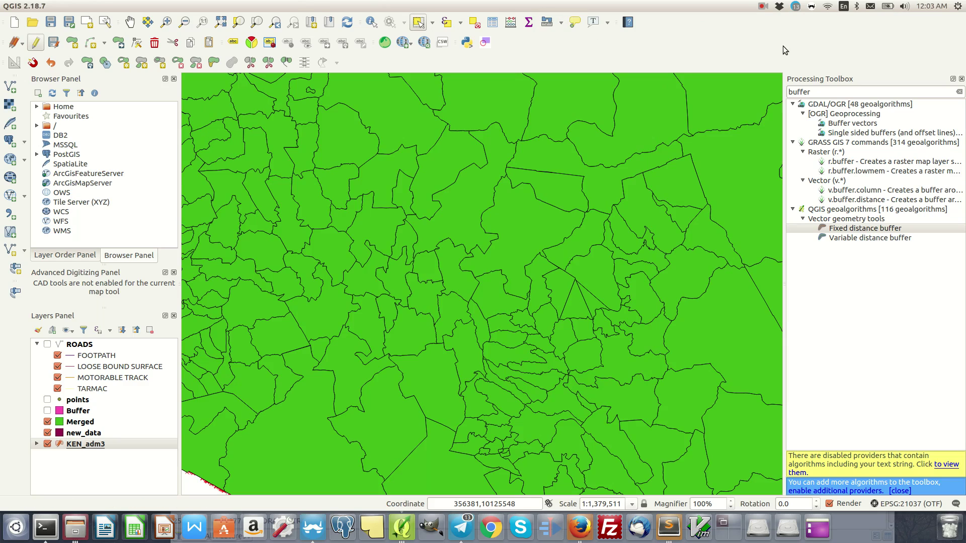
Stop editing the KEN_adm3 layer without saving its changes and recentre the map on the whole country.
scroll(621, 220, down, 4)
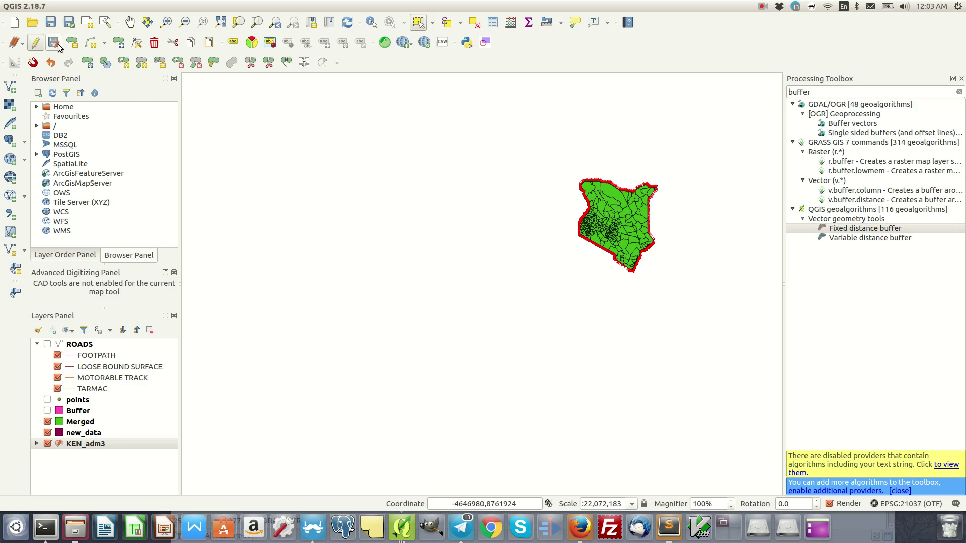
click(36, 43)
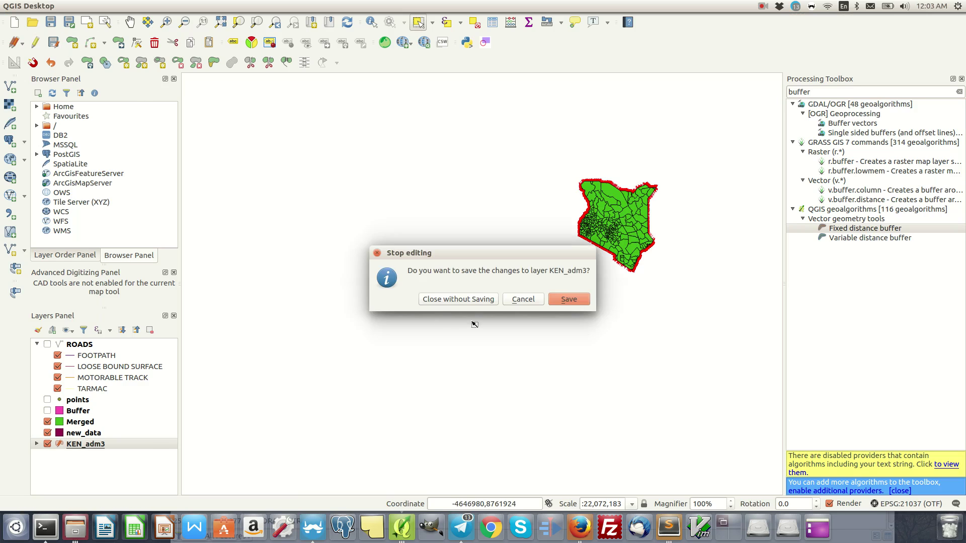
click(463, 298)
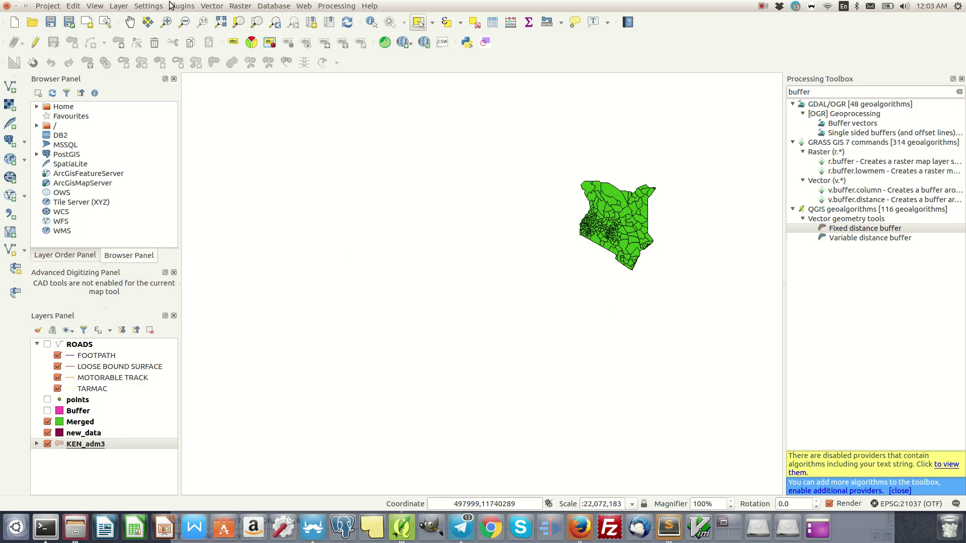
click(130, 22)
drag(632, 228, 537, 282)
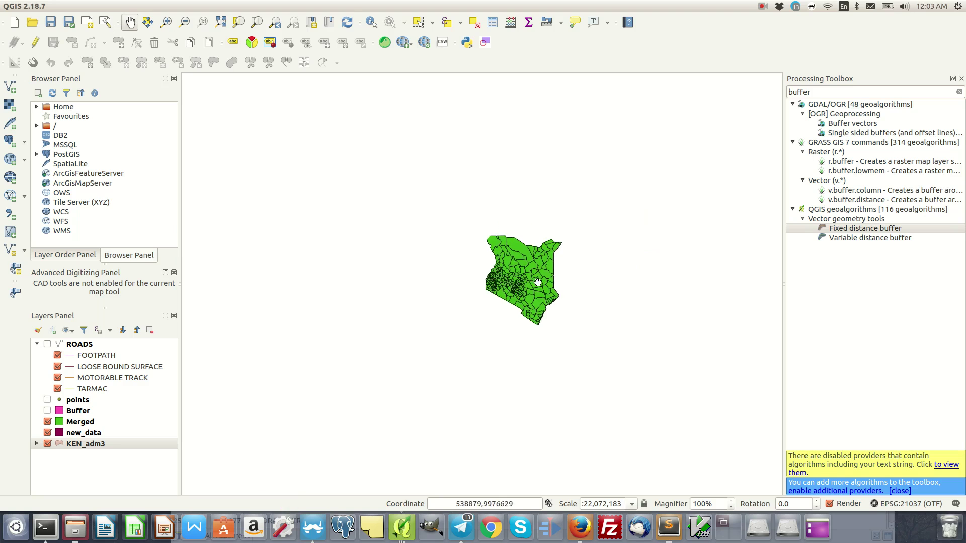
scroll(537, 282, up, 2)
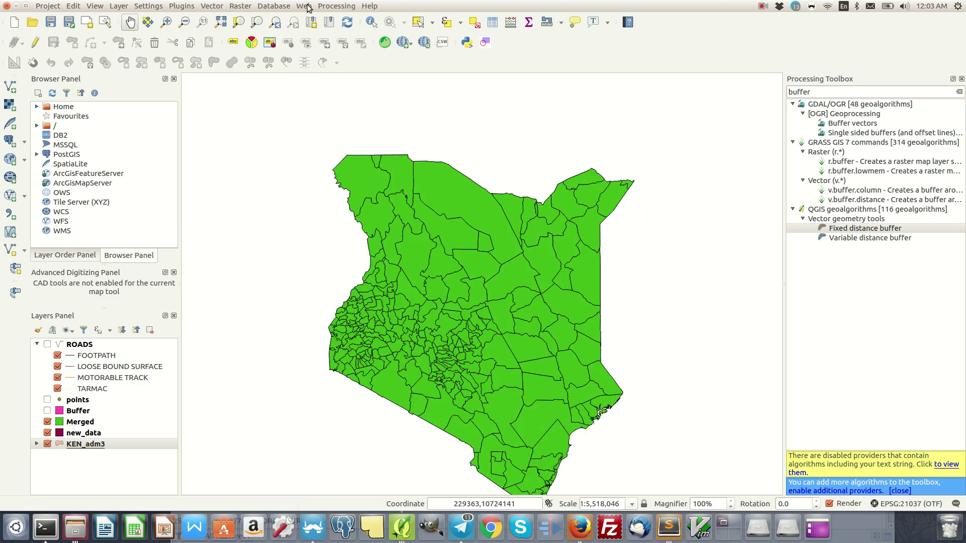
Open DB Manager and examine the connection details and schemas of the Power database under PostGIS.
click(308, 7)
mouse_move(274, 6)
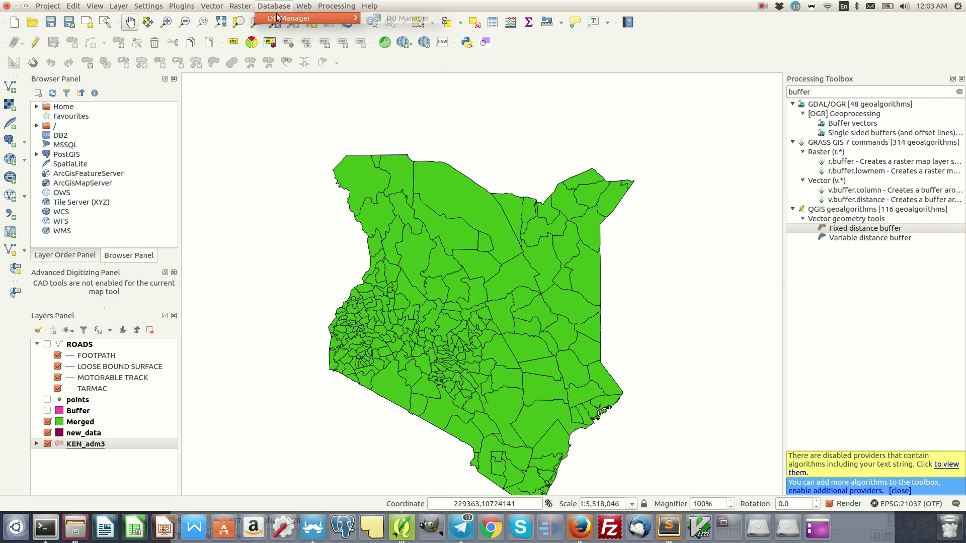
click(408, 18)
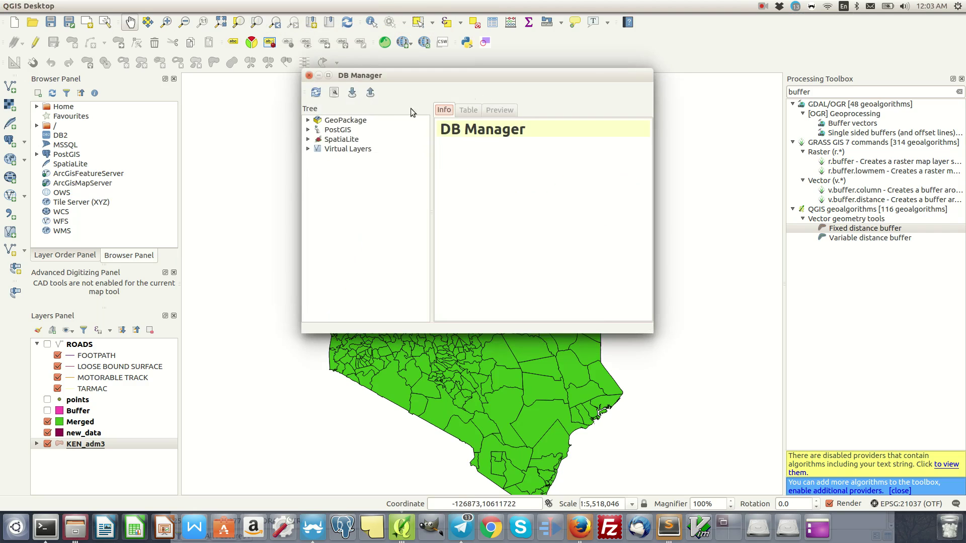
click(310, 129)
drag(452, 77, 649, 206)
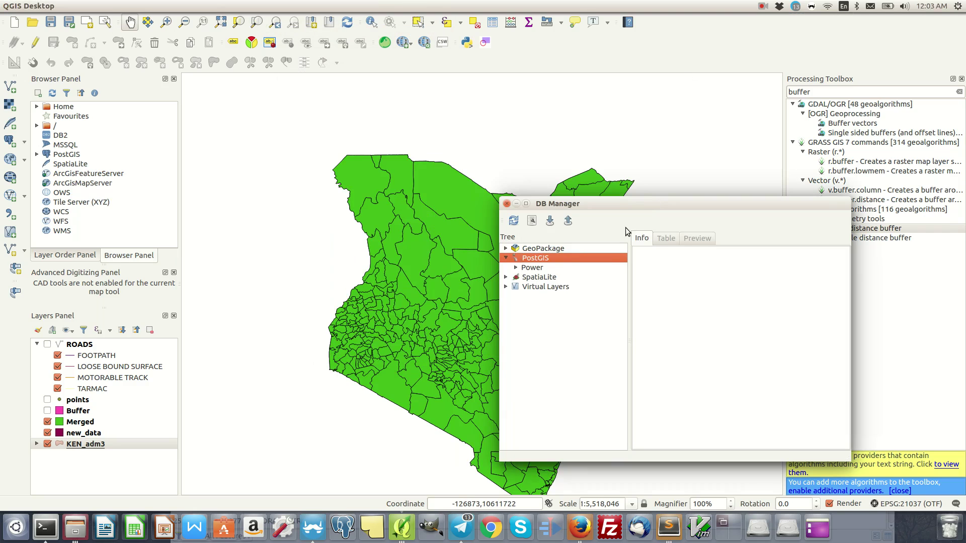
click(516, 268)
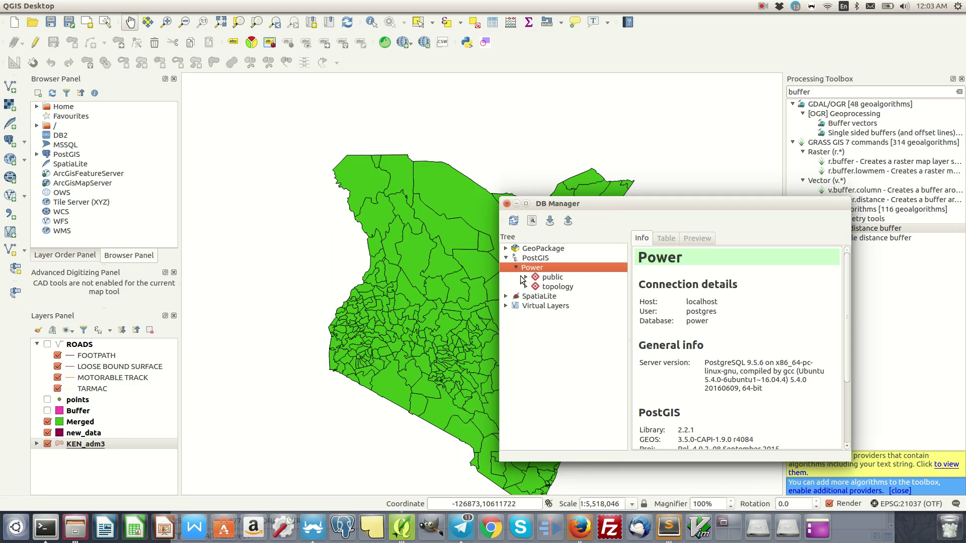
click(517, 268)
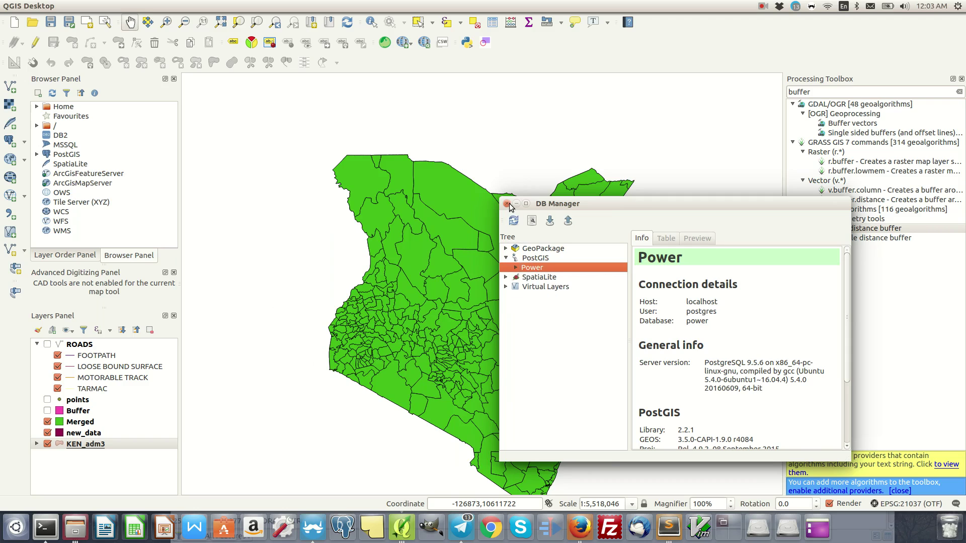
Inspect the name, host, database and authentication fields for a new PostGIS connection, trying the name dfdfhg, and cancel the entry.
click(8, 143)
drag(453, 163, 397, 131)
click(317, 179)
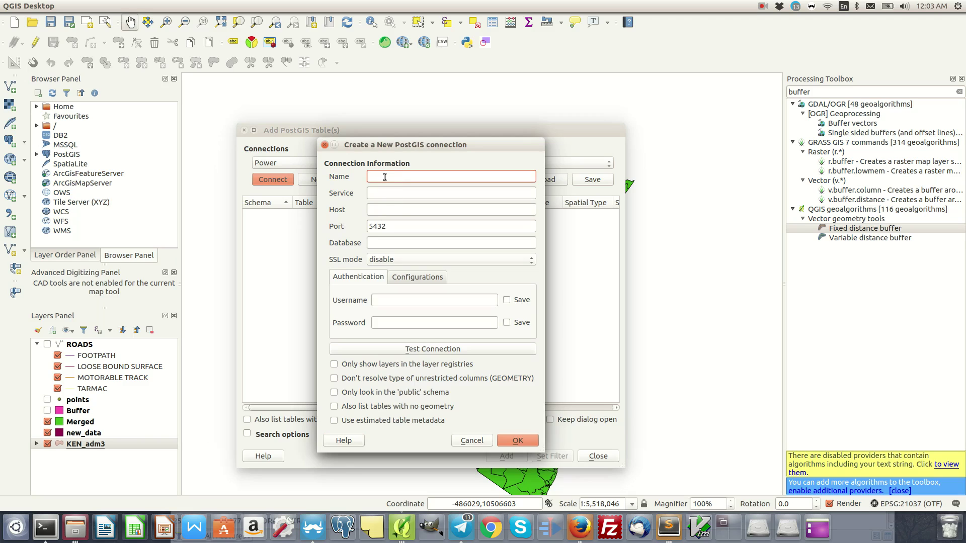
click(398, 211)
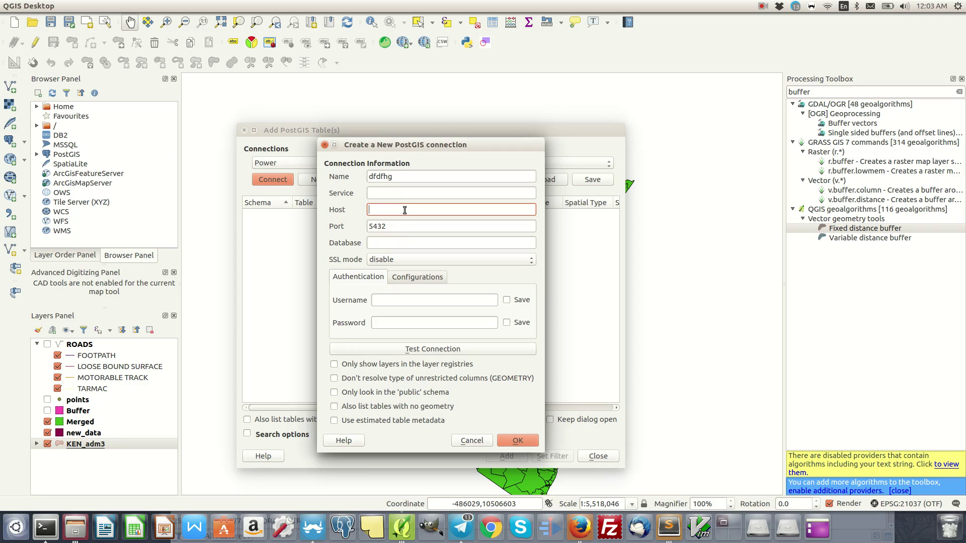
click(404, 246)
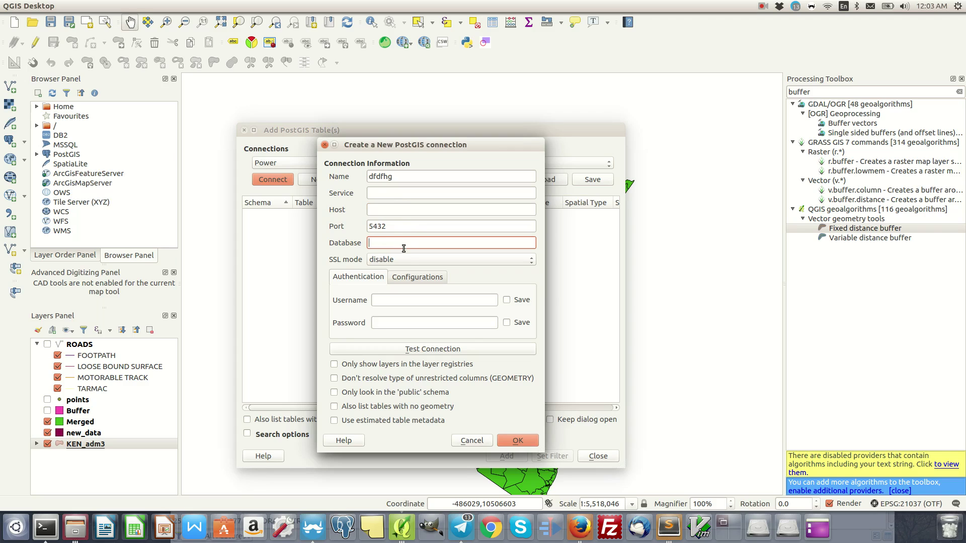
click(401, 301)
click(406, 323)
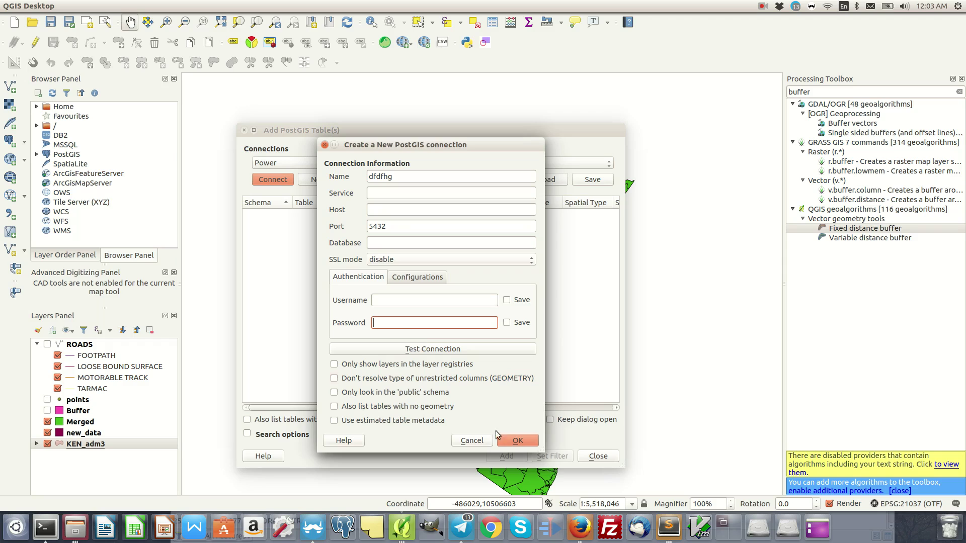
click(472, 441)
Connect to the Power database and add the grid_lvpole table from its public schema to the map.
click(267, 179)
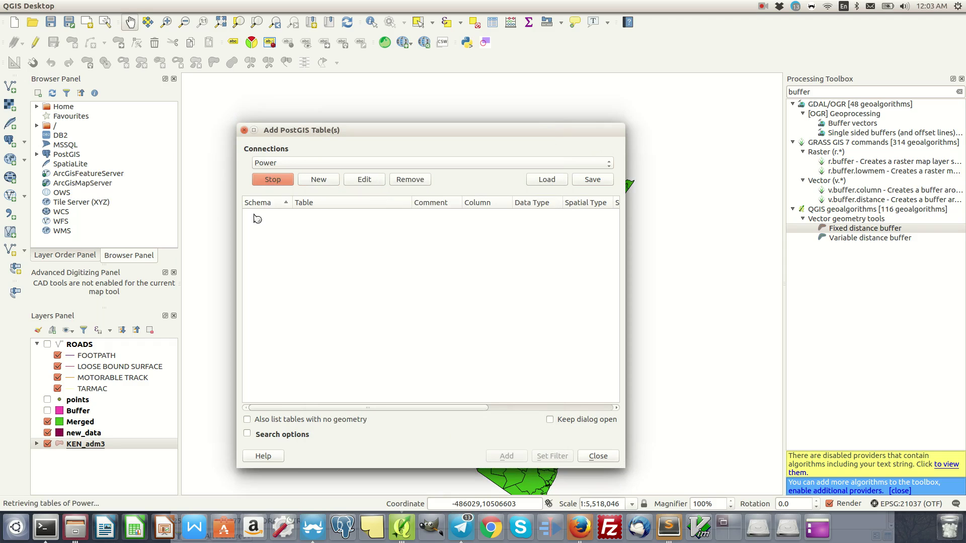
click(248, 214)
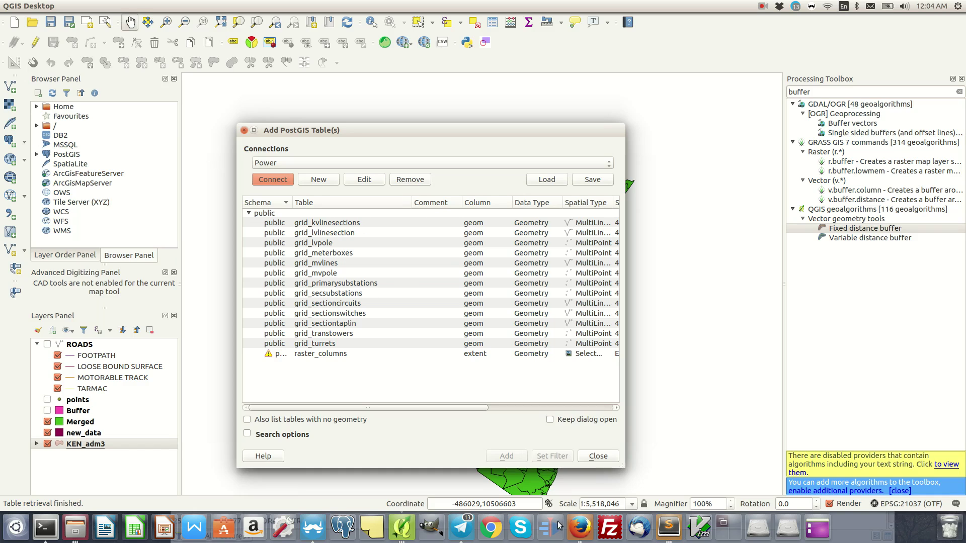
click(324, 245)
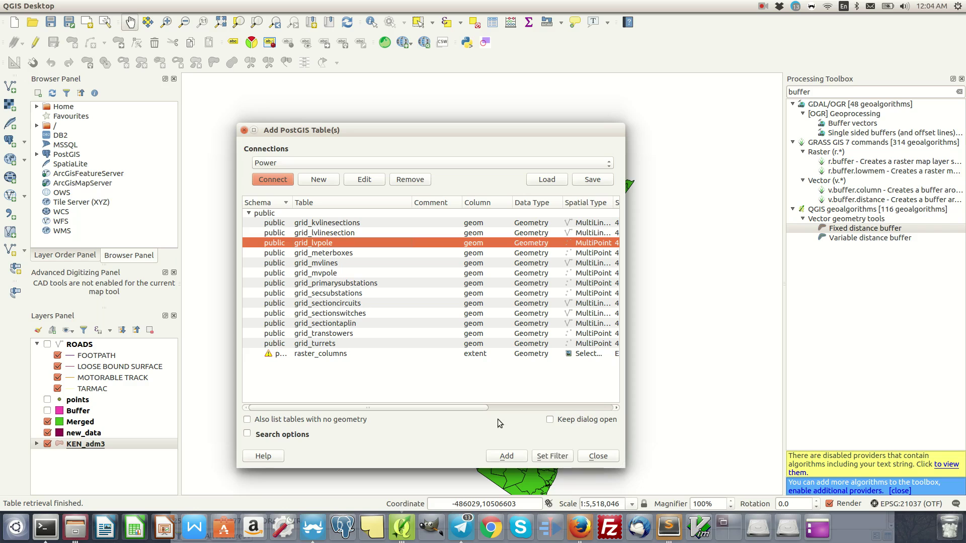
click(505, 456)
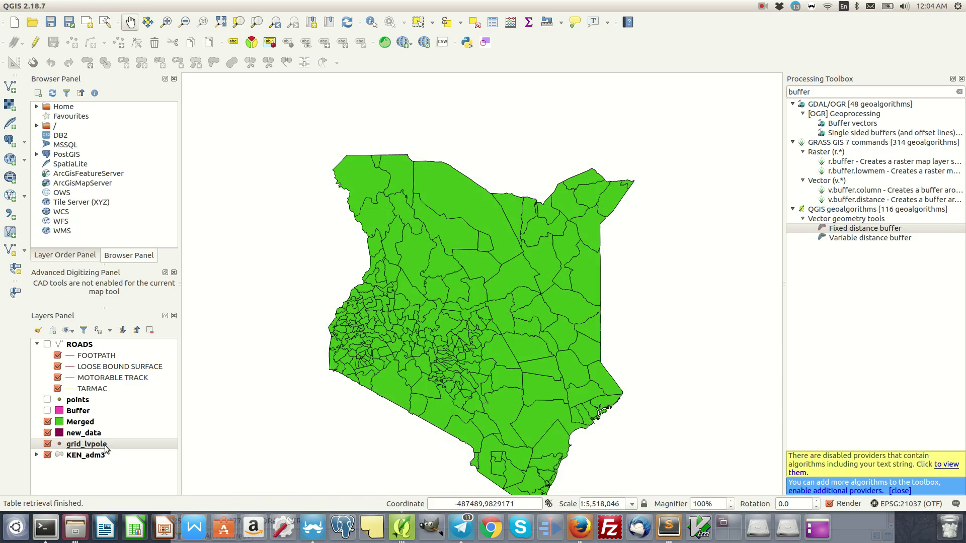
Zoom the map to the extent of the grid_lvpole layer and hide the Merged layer.
right_click(99, 447)
click(165, 242)
scroll(518, 301, down, 2)
click(47, 422)
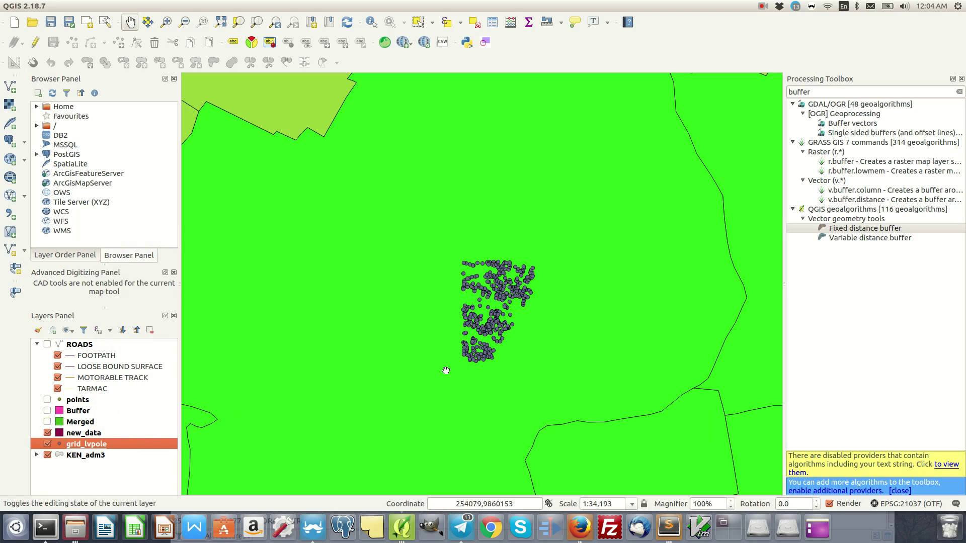
scroll(473, 342, up, 1)
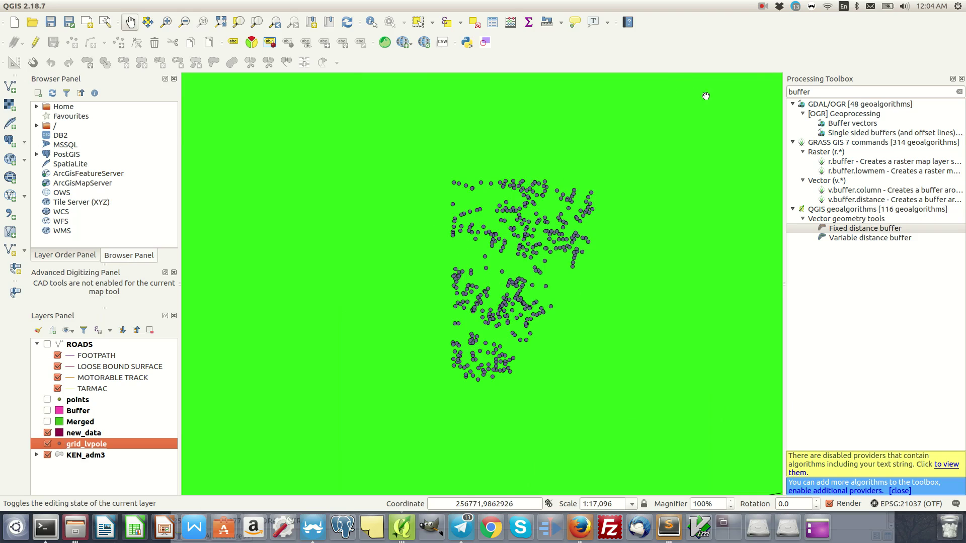
right_click(115, 444)
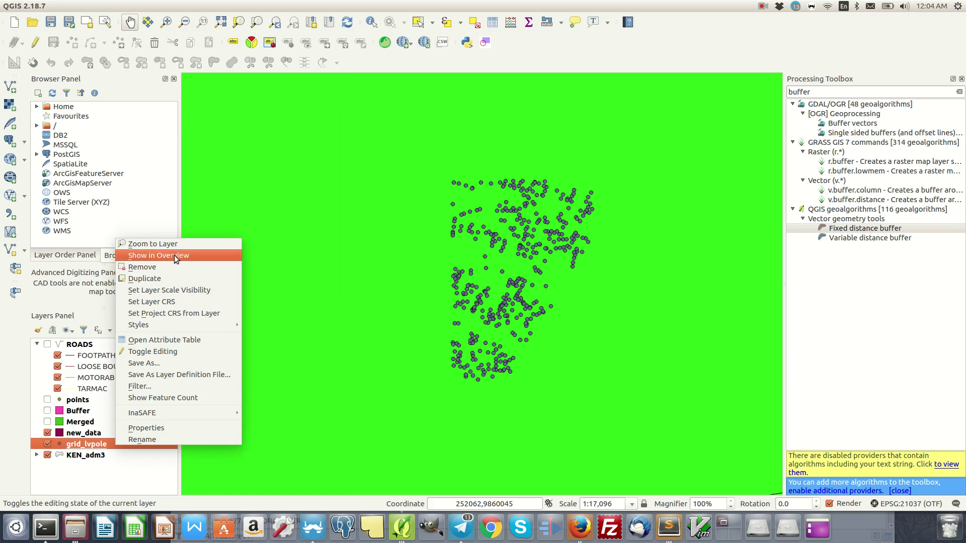
click(815, 70)
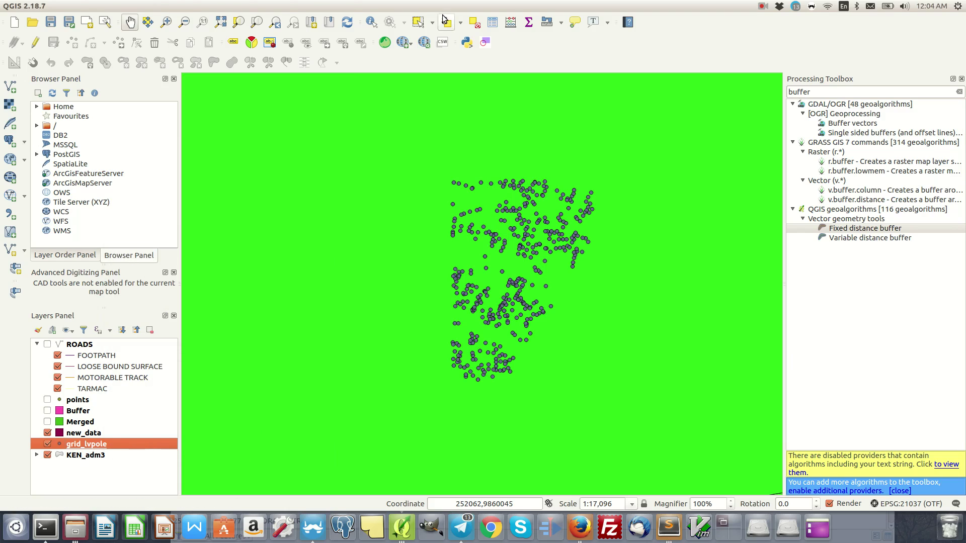
click(305, 6)
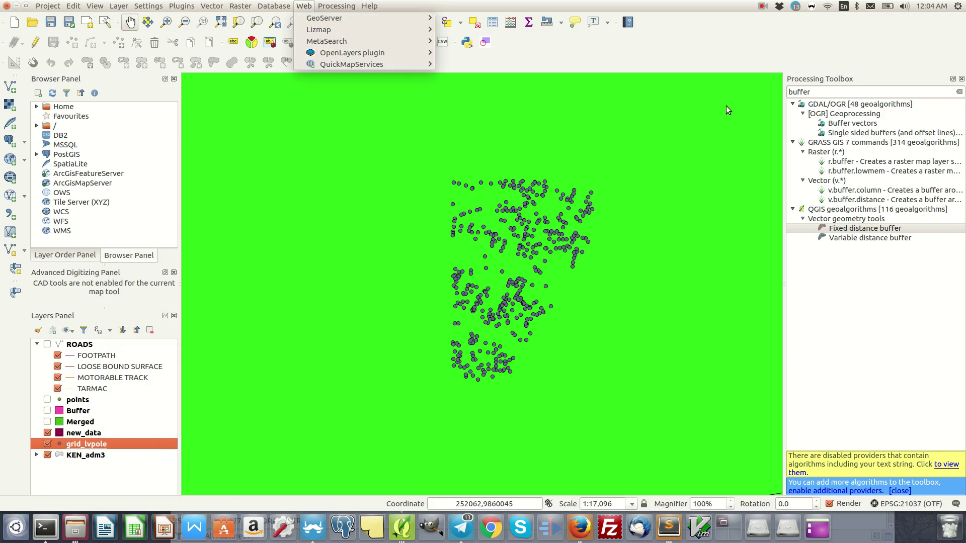
Search the processing algorithms for "post" and open the Import into PostGIS algorithm.
click(826, 95)
double_click(830, 92)
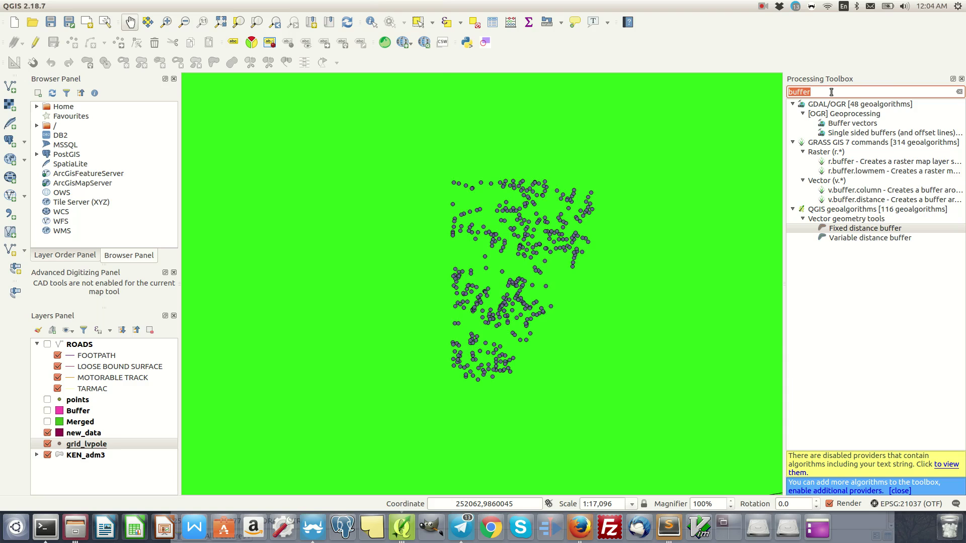
text(post)
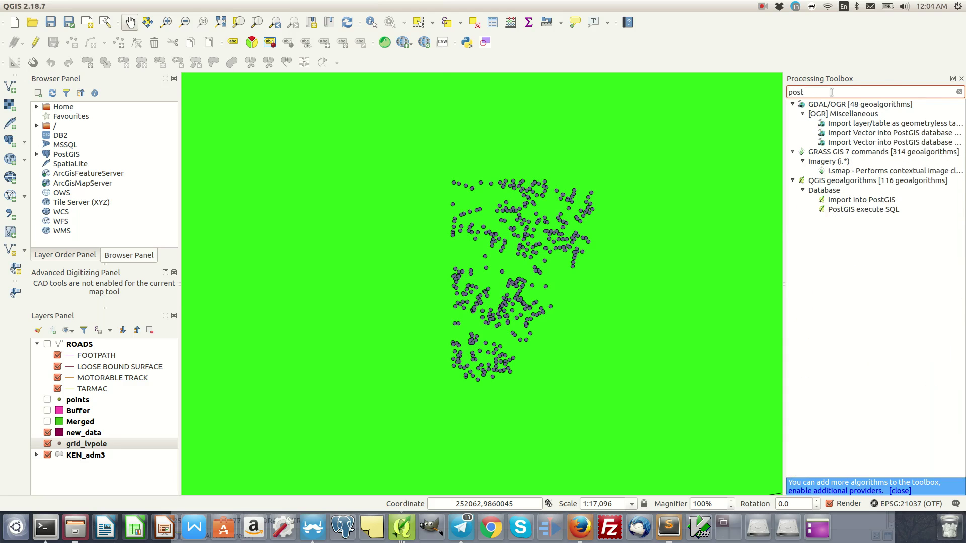
click(862, 133)
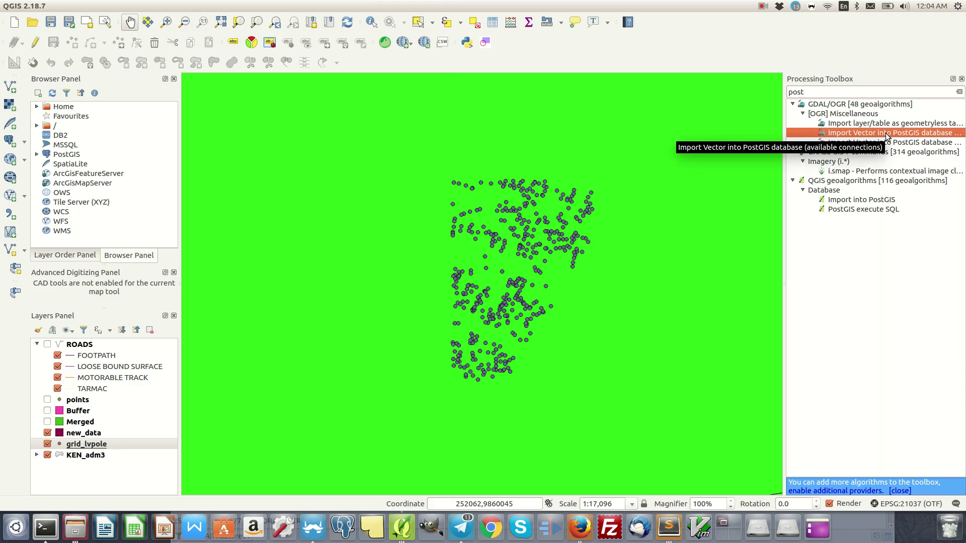
double_click(864, 199)
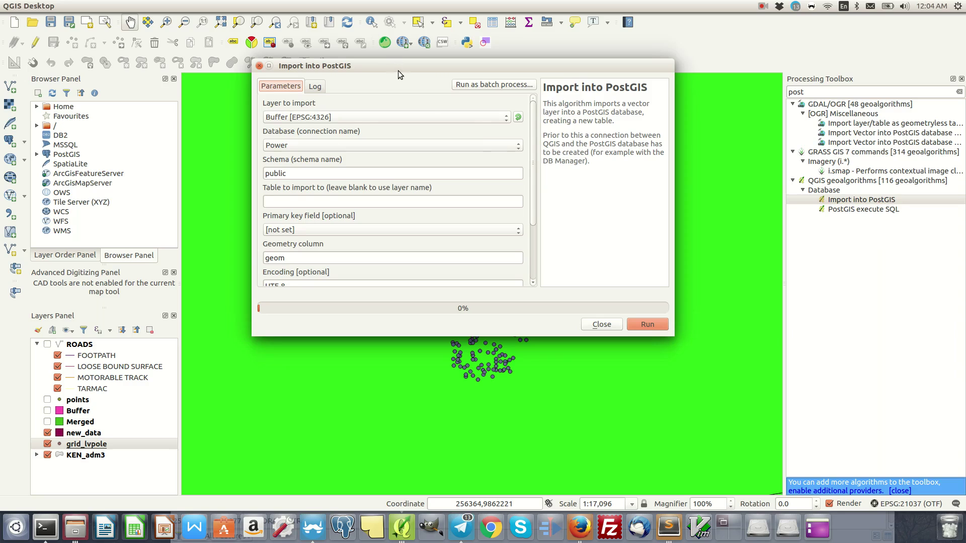
Review the layer and database connection choices of Import into PostGIS, and close it without running the import.
drag(397, 70, 360, 73)
click(367, 119)
click(347, 86)
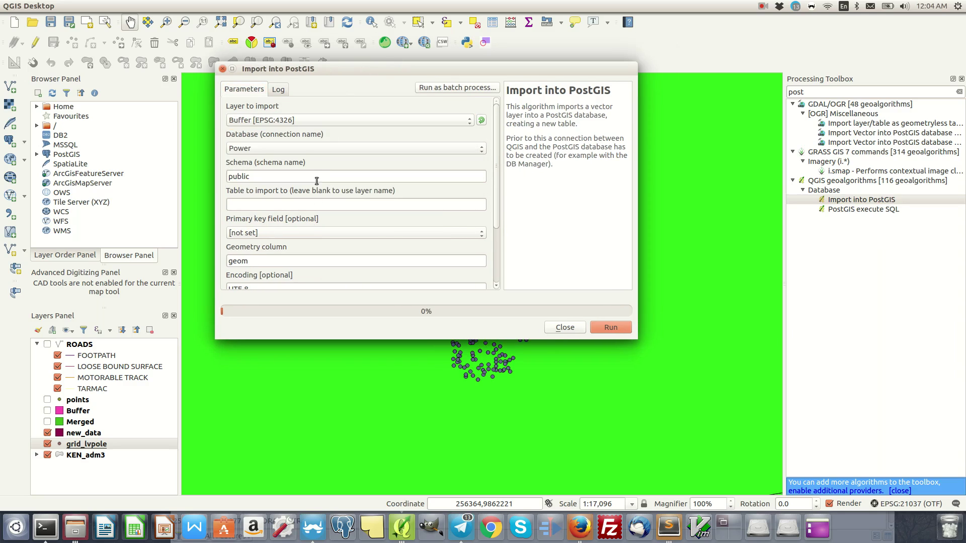
click(261, 149)
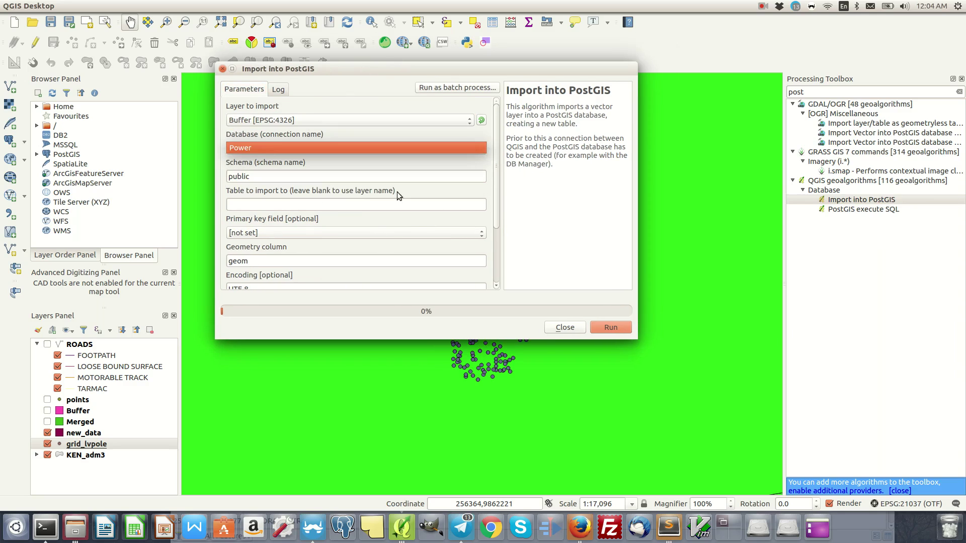
click(572, 330)
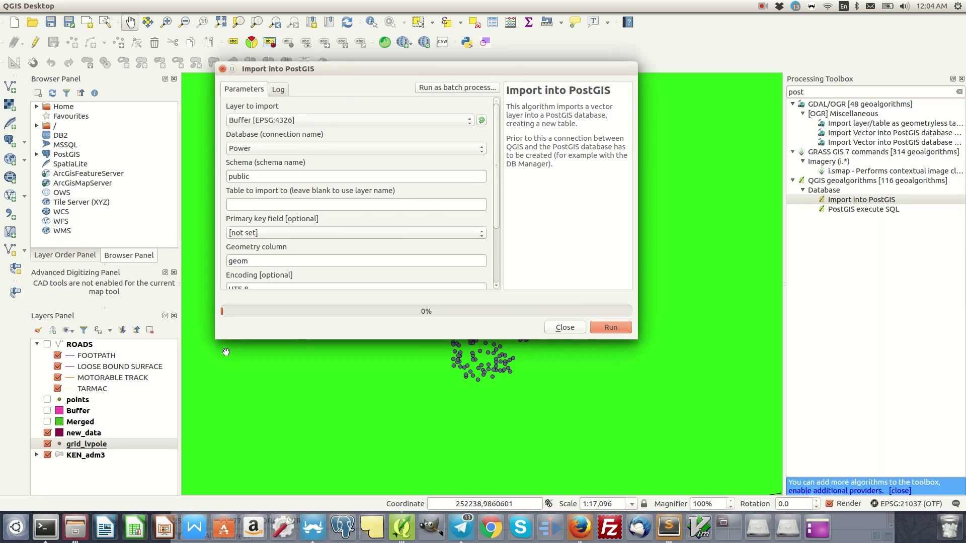
click(562, 327)
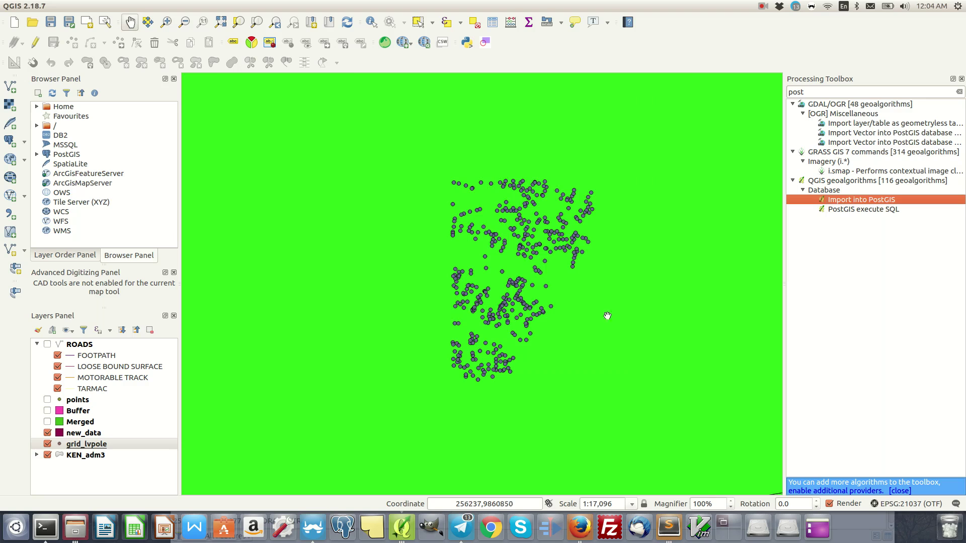
Remove the Buffer, Merged and new_data layers from the project.
scroll(469, 234, down, 5)
scroll(469, 234, down, 1)
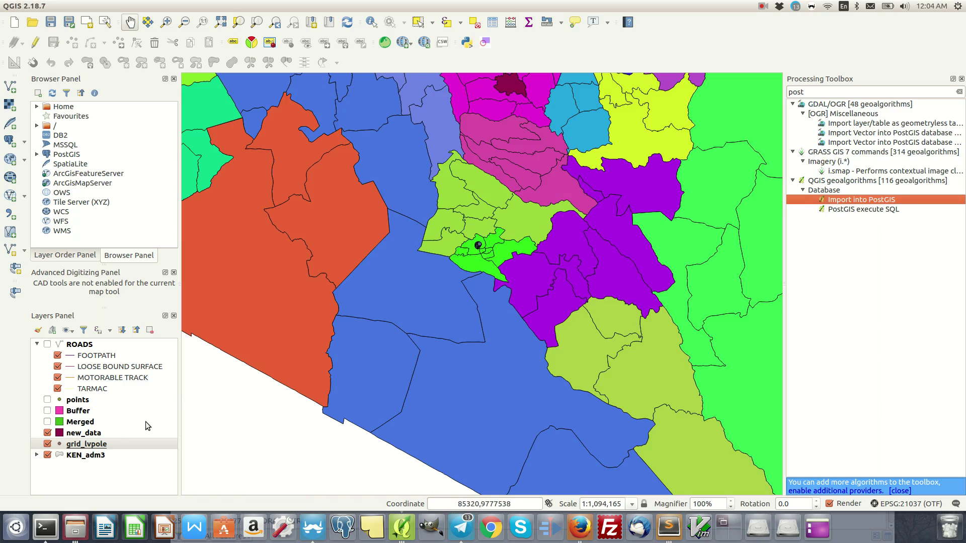
click(75, 401)
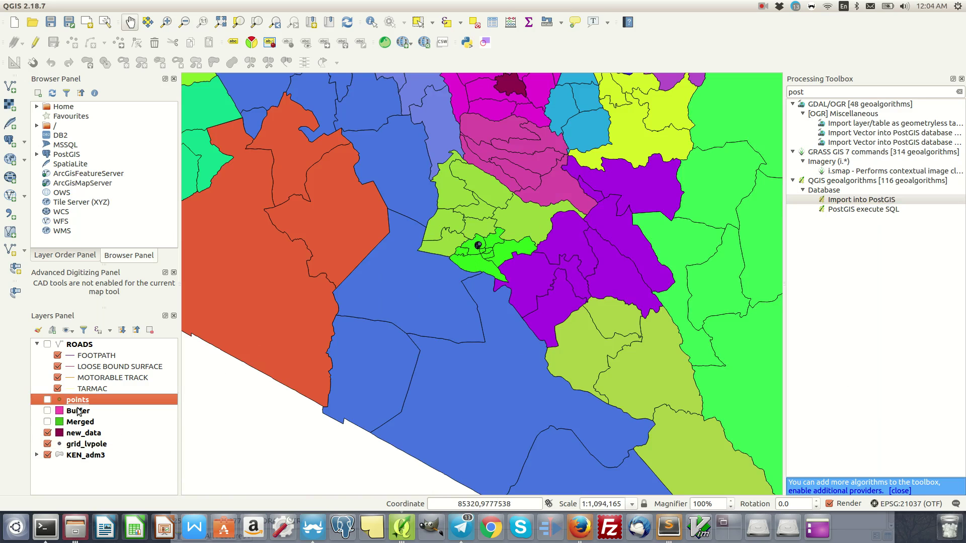
click(79, 411)
shift+click(81, 426)
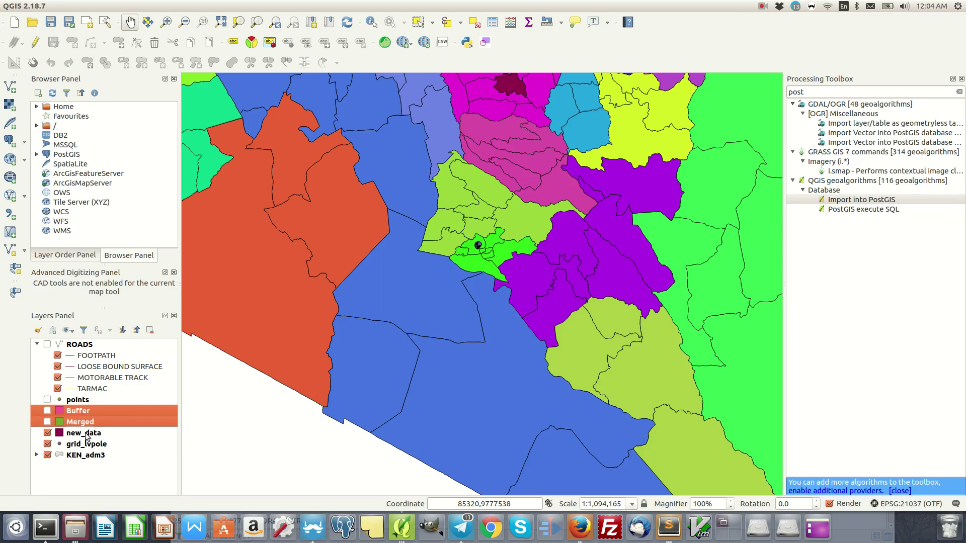
shift+click(85, 434)
right_click(88, 416)
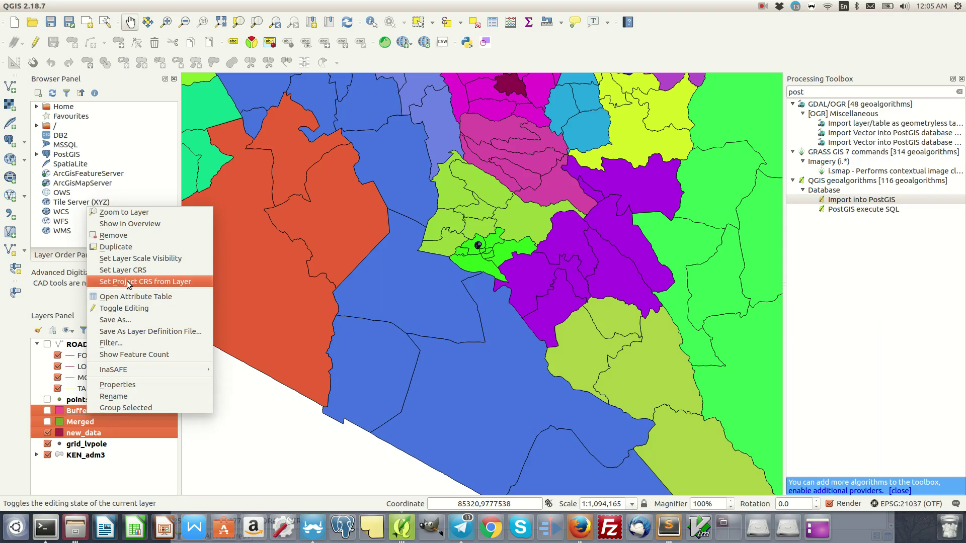
click(146, 235)
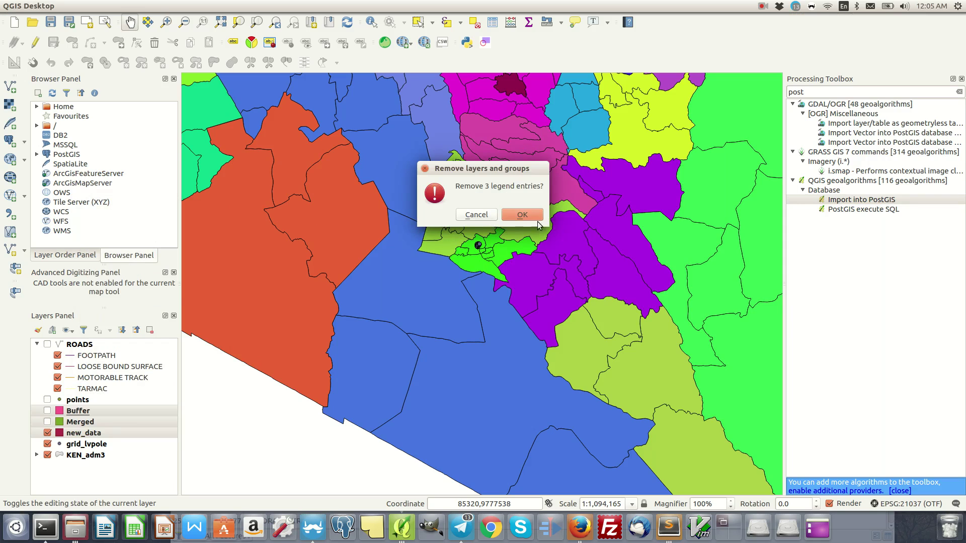
click(522, 215)
Remove the grid_lvpole layer from the project.
click(90, 410)
right_click(90, 411)
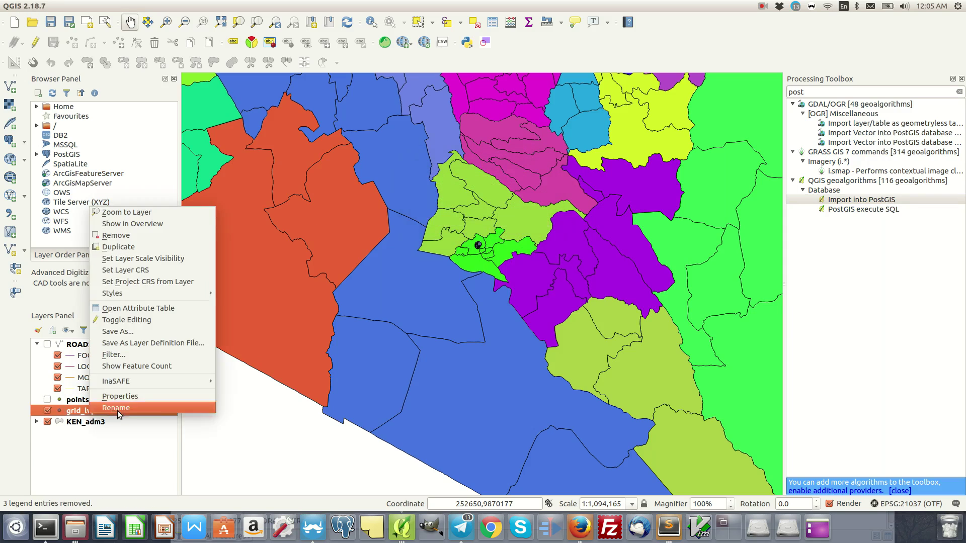
click(119, 235)
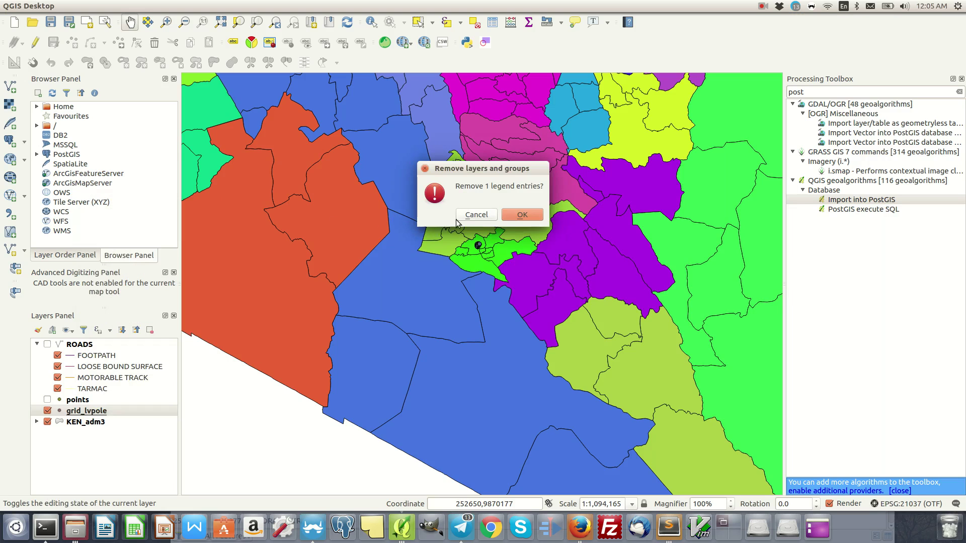
click(513, 213)
Remove the ROADS layer from the project.
scroll(624, 167, down, 3)
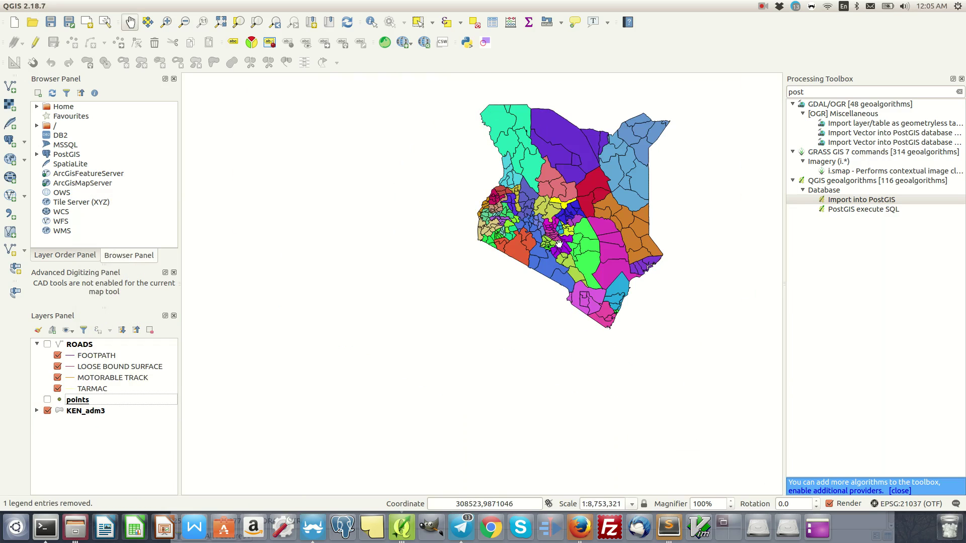
drag(623, 168, 524, 274)
drag(472, 293, 520, 219)
scroll(472, 203, up, 1)
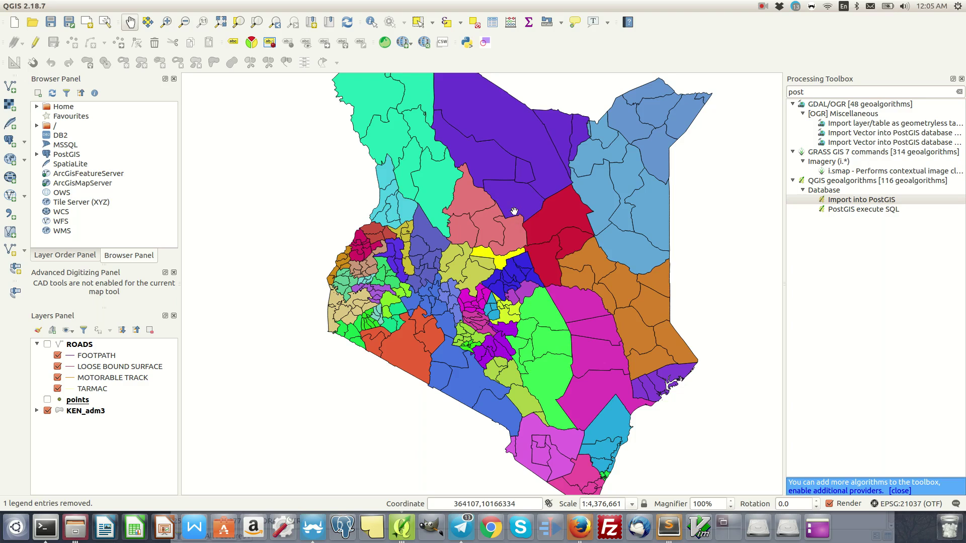
click(80, 445)
click(62, 343)
right_click(61, 343)
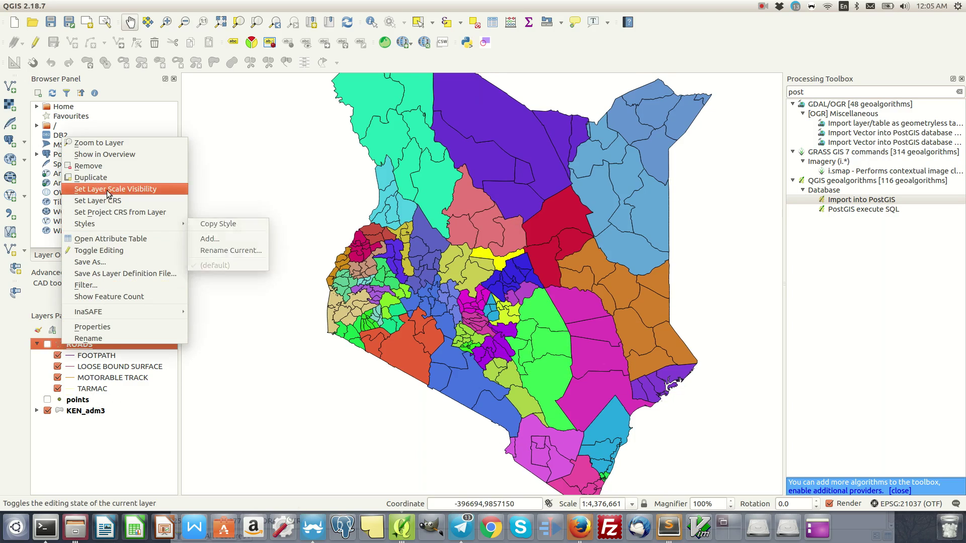
click(113, 167)
click(523, 219)
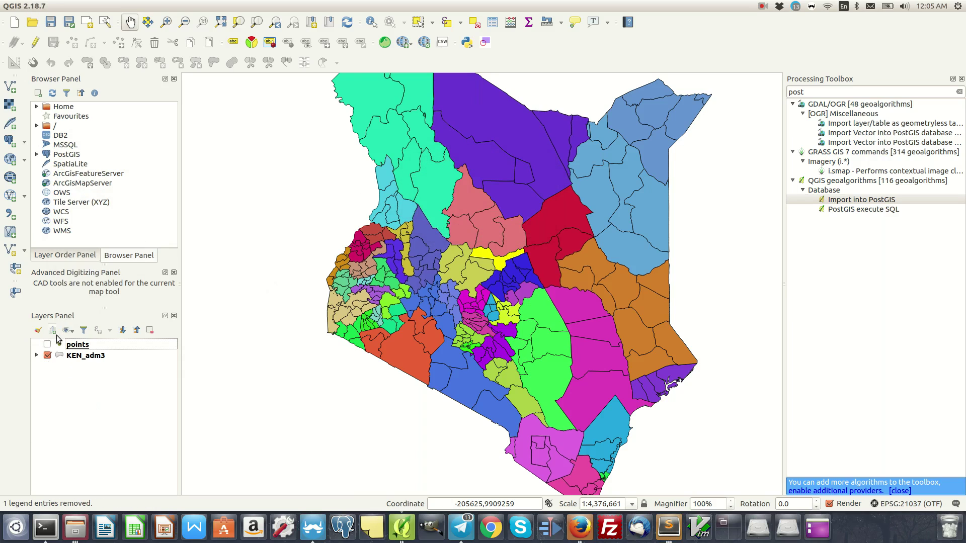
Remove the points layer so that only KEN_adm3 is left in the project.
click(75, 346)
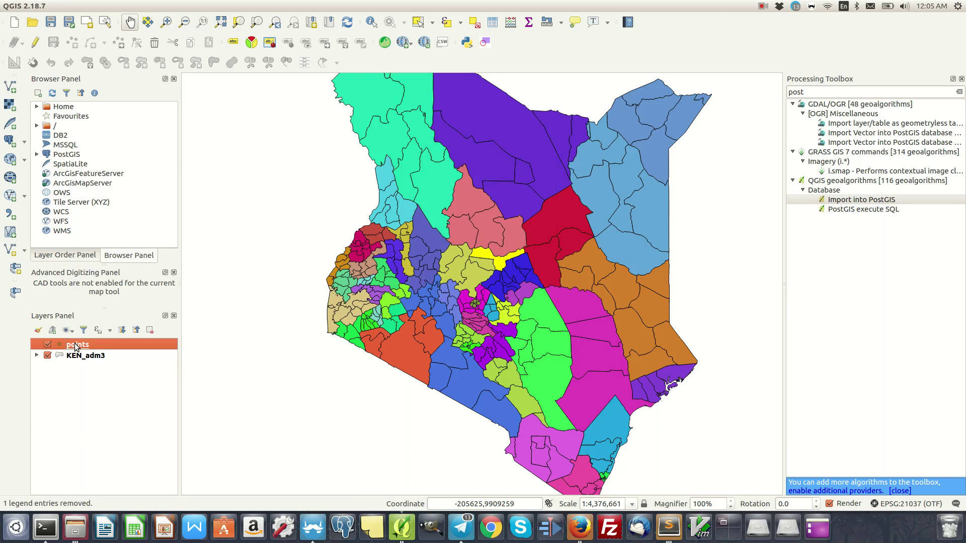
right_click(76, 346)
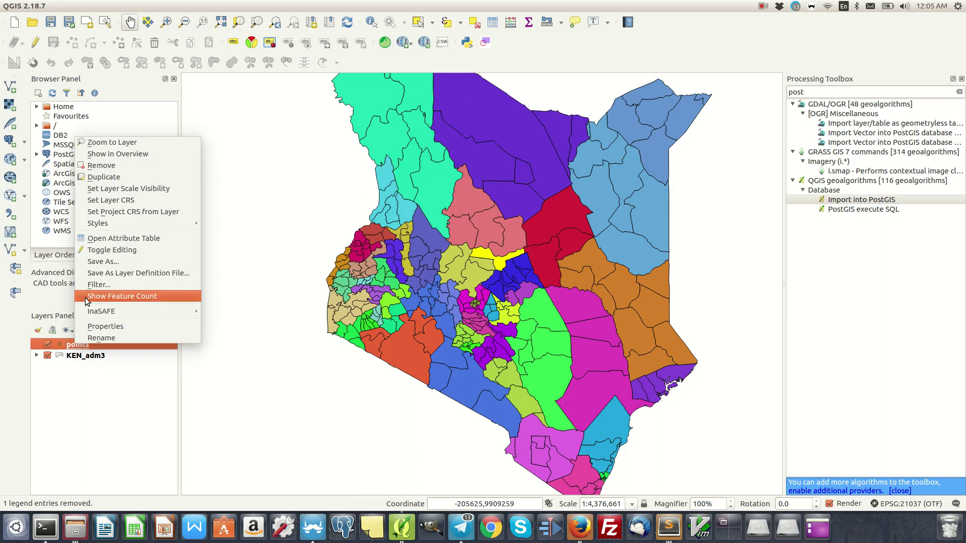
click(128, 164)
click(522, 216)
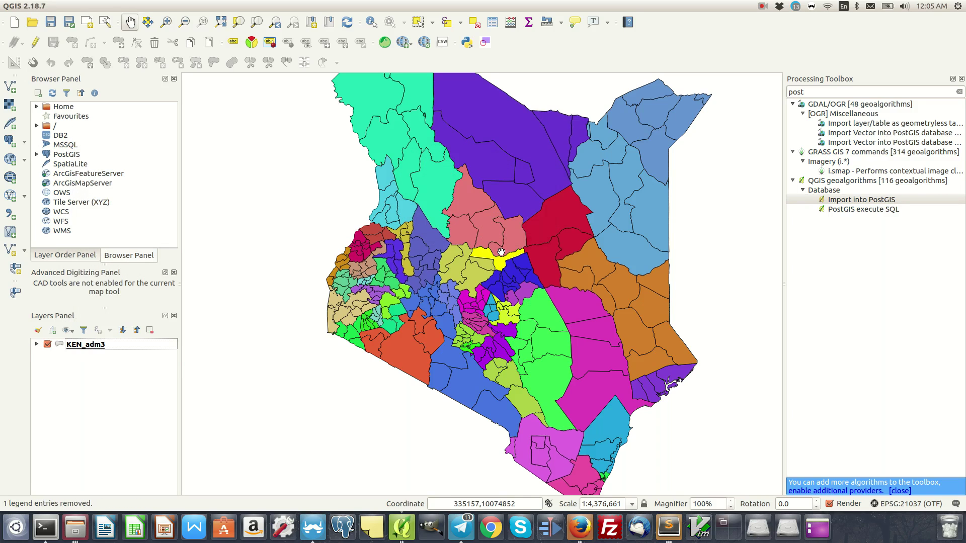
Create a new print composer titled "today".
drag(501, 252, 491, 269)
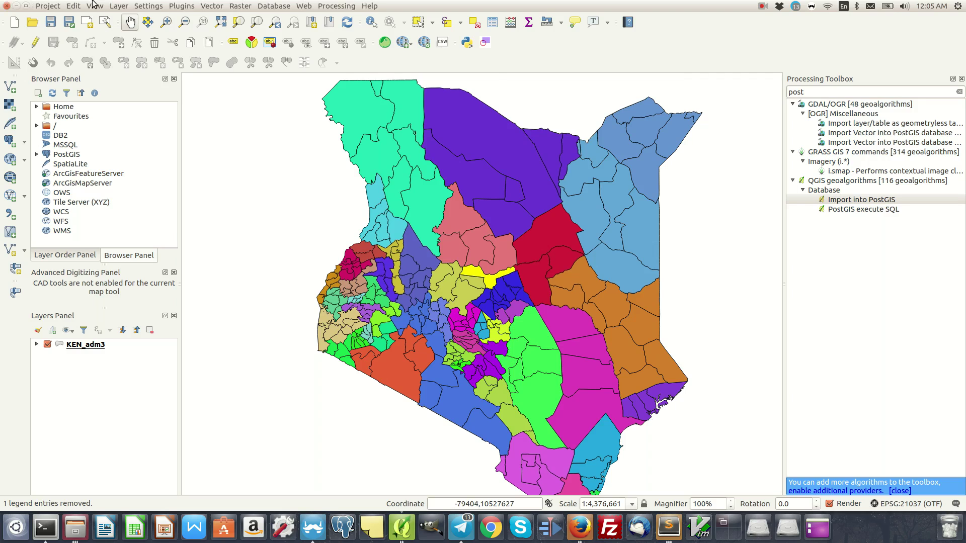
click(48, 5)
mouse_move(74, 5)
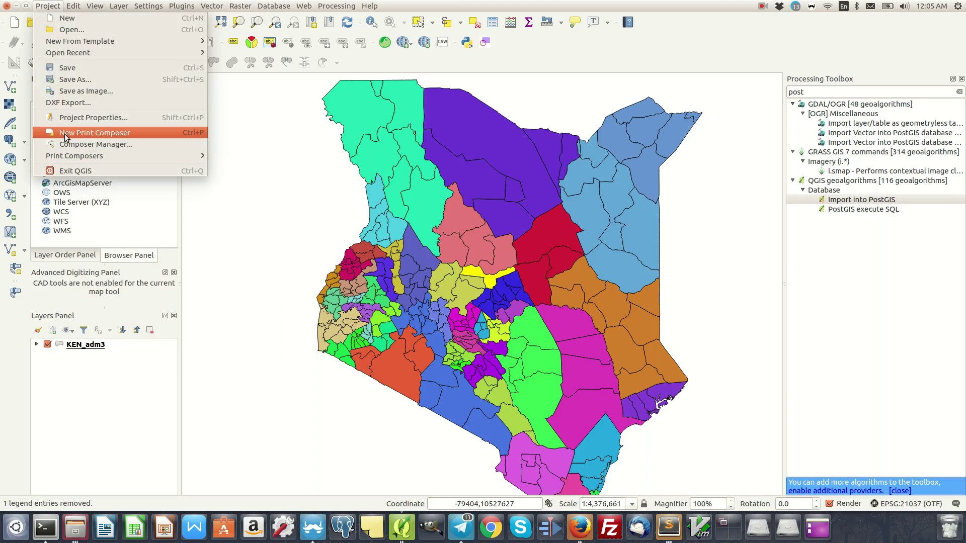
click(66, 134)
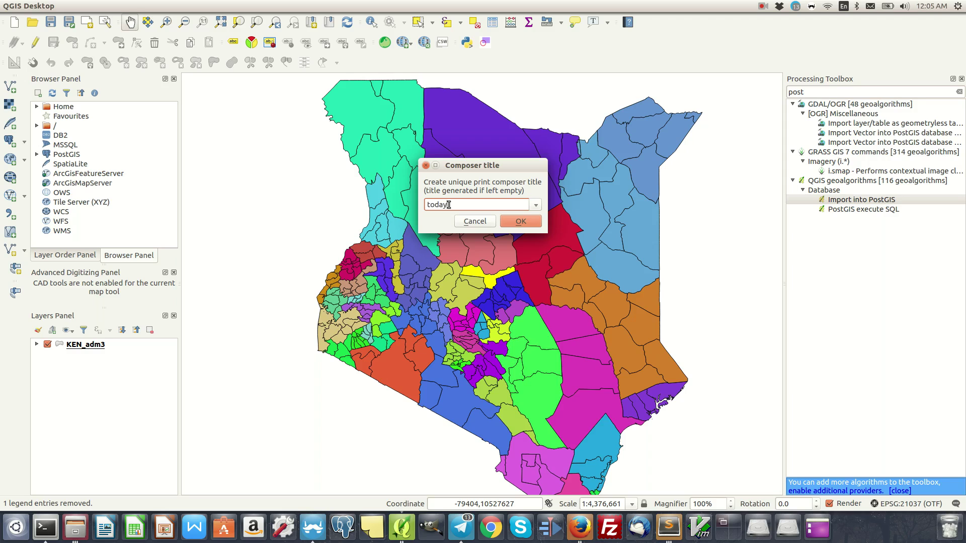
key(Return)
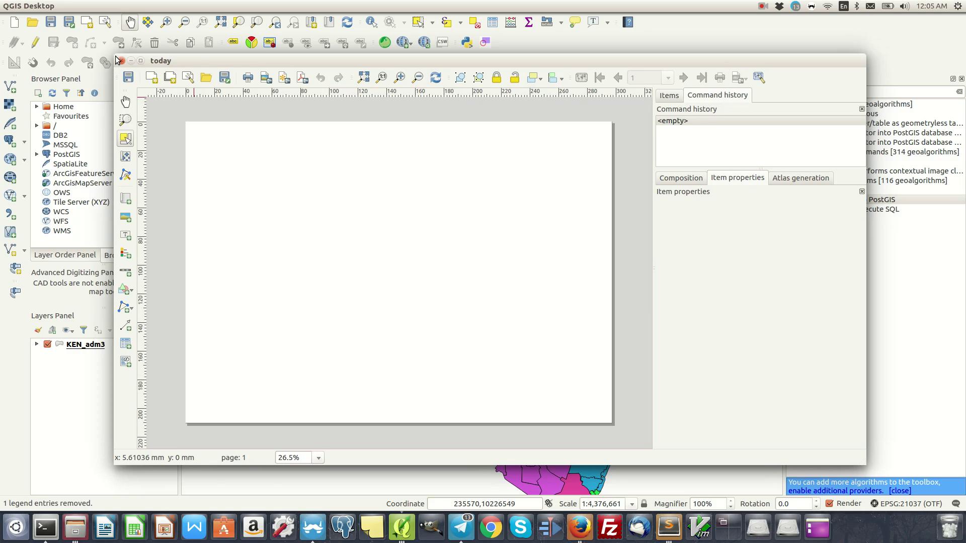
Add a map item about 230 by 170 mm to the composer page, starting near the page's upper-left corner.
drag(116, 55, 115, 35)
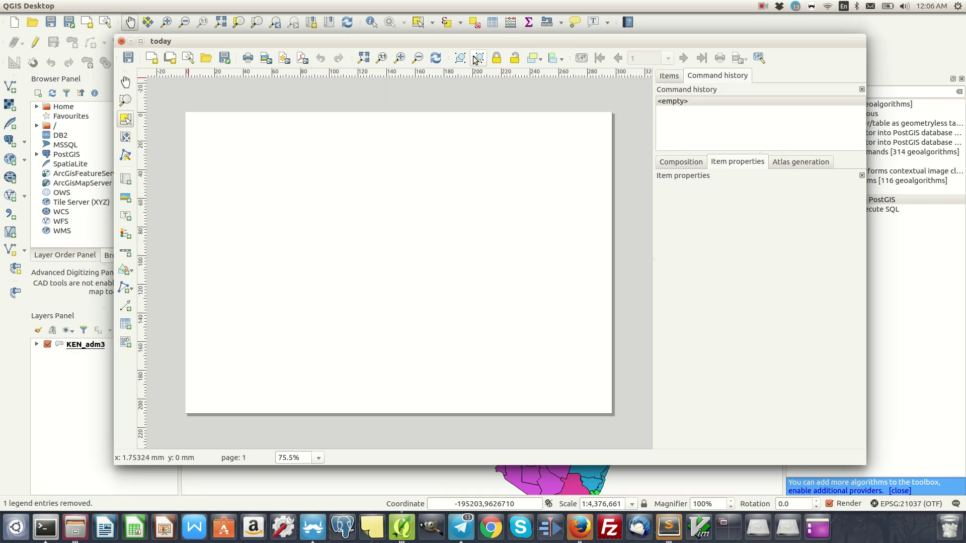
drag(497, 35, 447, 35)
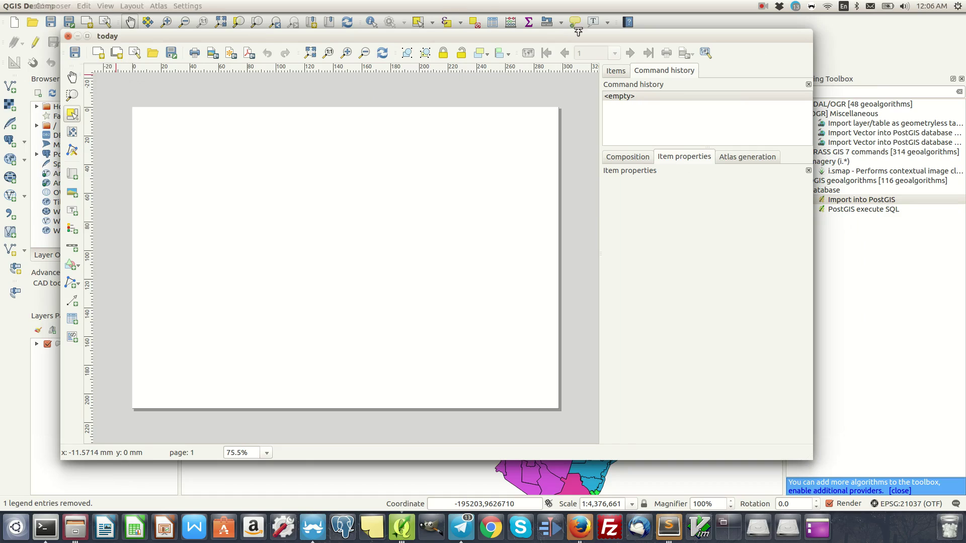
drag(190, 34, 210, 43)
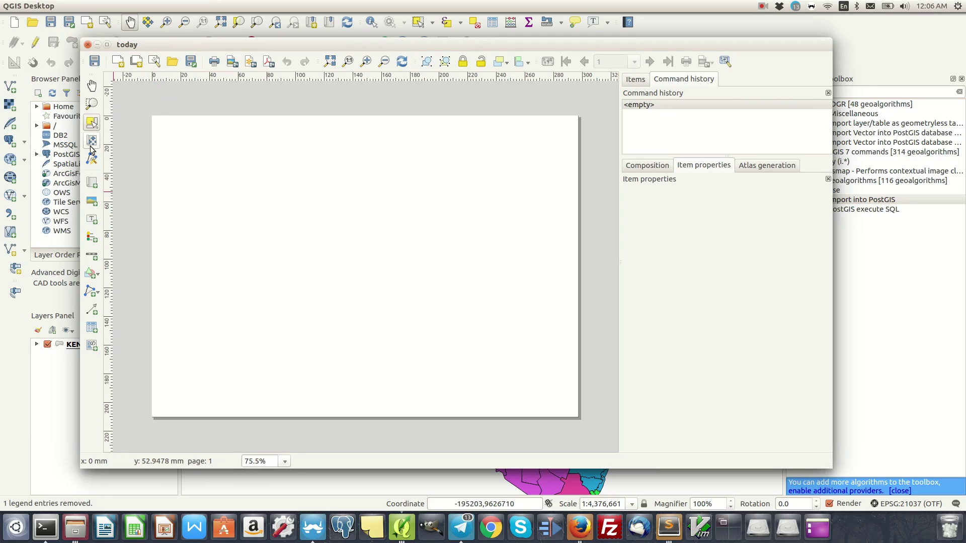
click(91, 183)
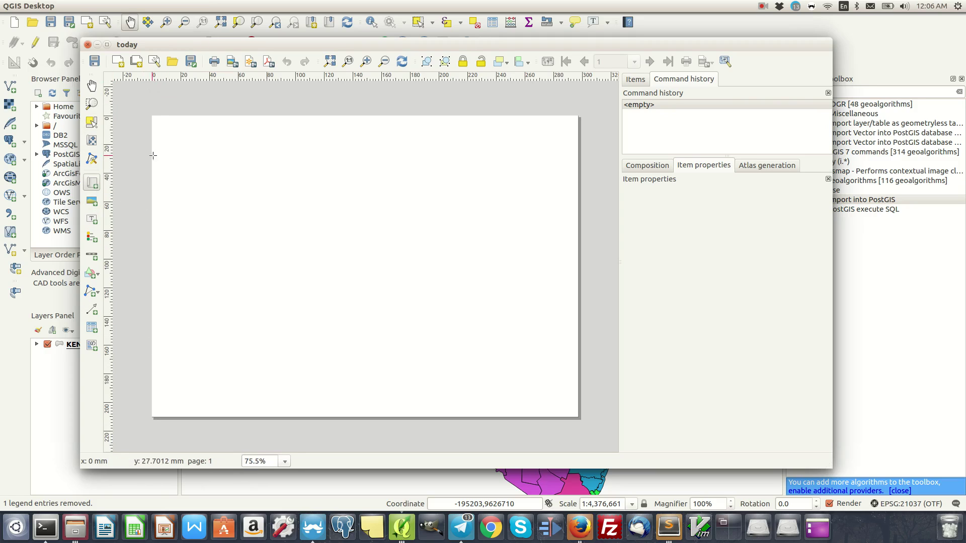
drag(172, 145, 503, 389)
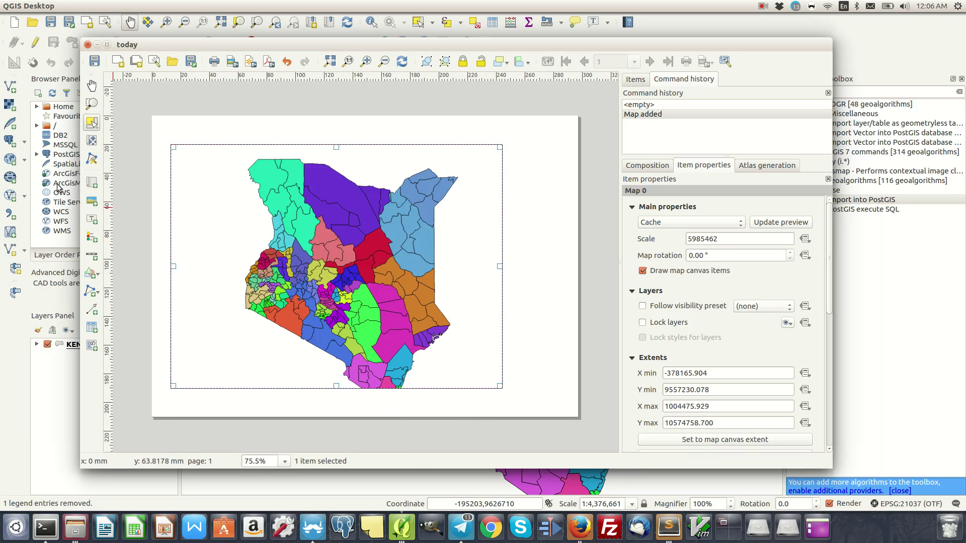
Shift the map content up and left inside its frame, and stretch the frame's upper-left corner towards the page corner.
click(92, 140)
drag(371, 293, 359, 285)
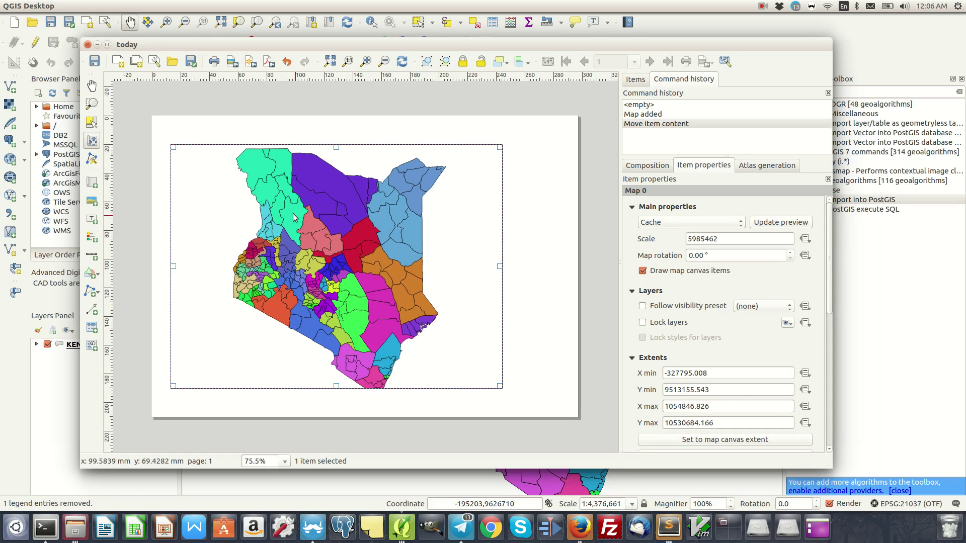
click(92, 123)
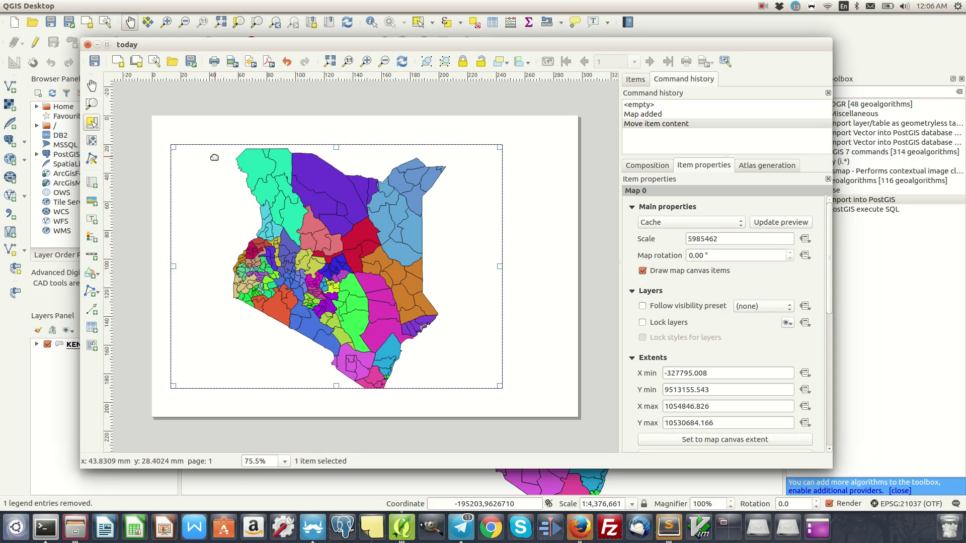
click(214, 157)
drag(173, 147, 160, 125)
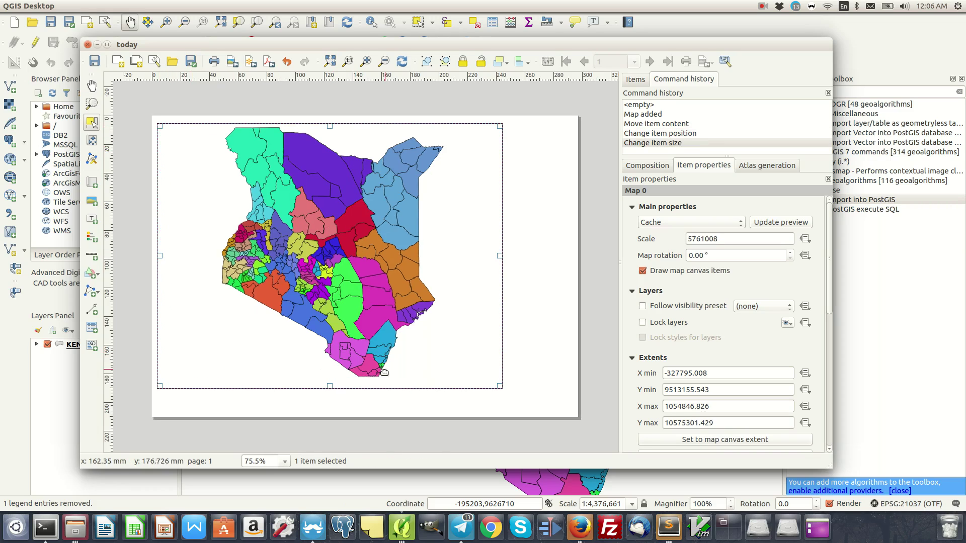
Move the map content further left, and resize the frame down to the page's lower edge and narrower to about 195 mm wide.
click(92, 140)
drag(319, 231, 309, 231)
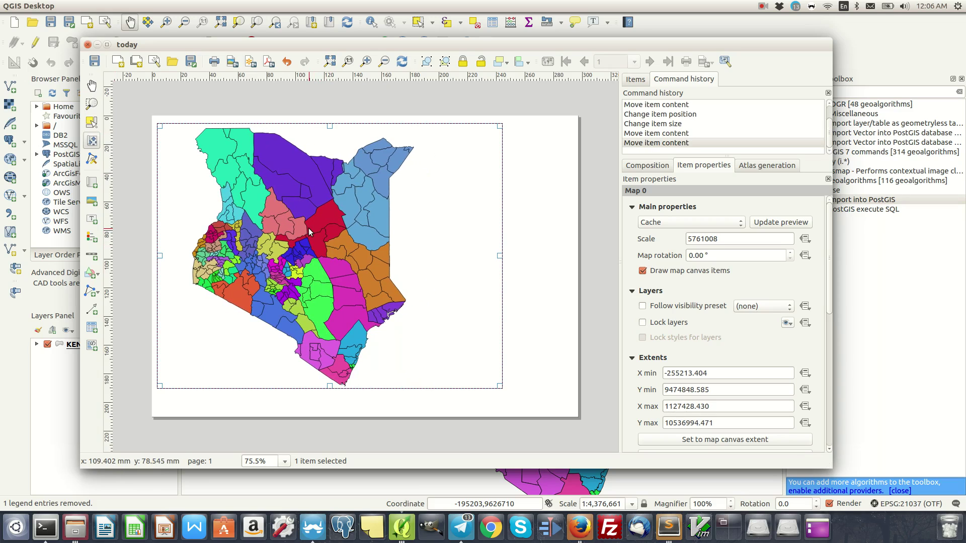
click(92, 122)
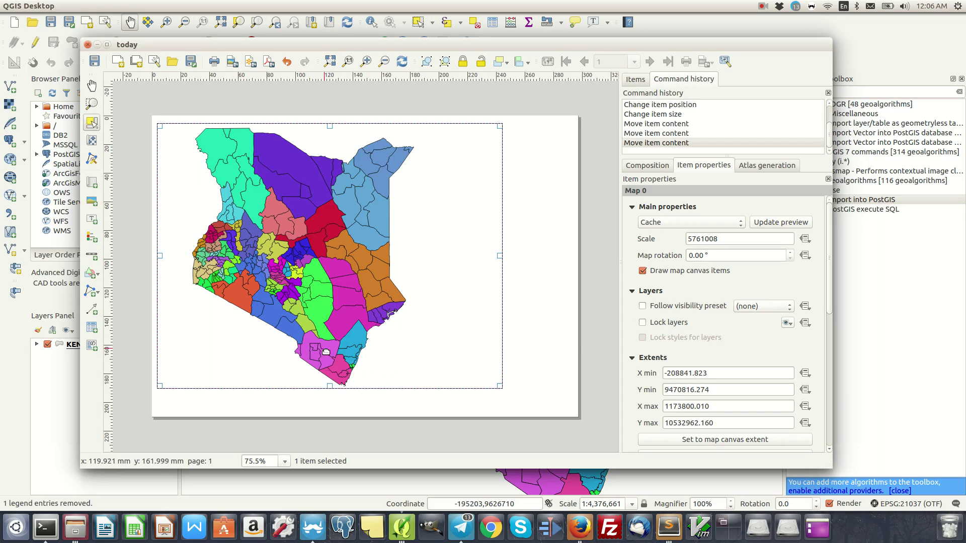
drag(330, 385, 329, 409)
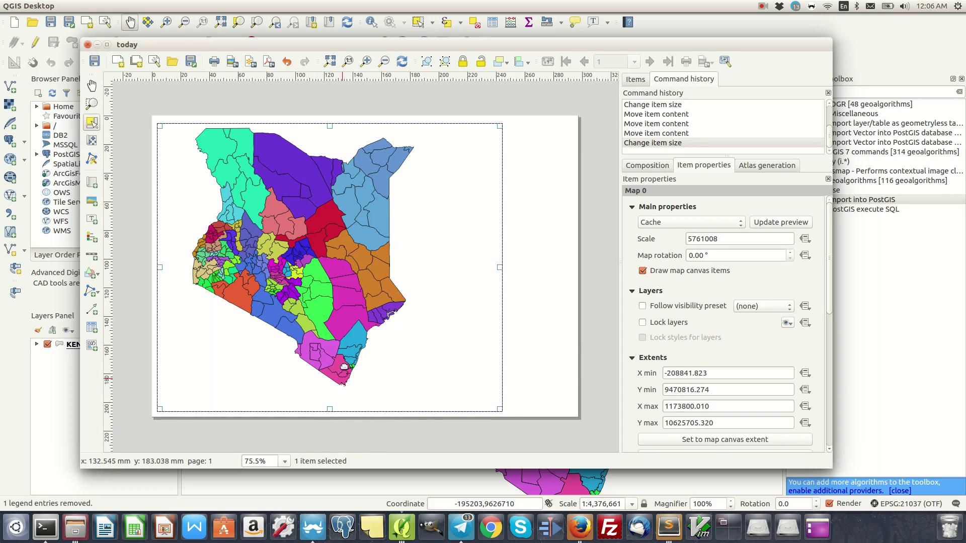
drag(500, 270, 435, 277)
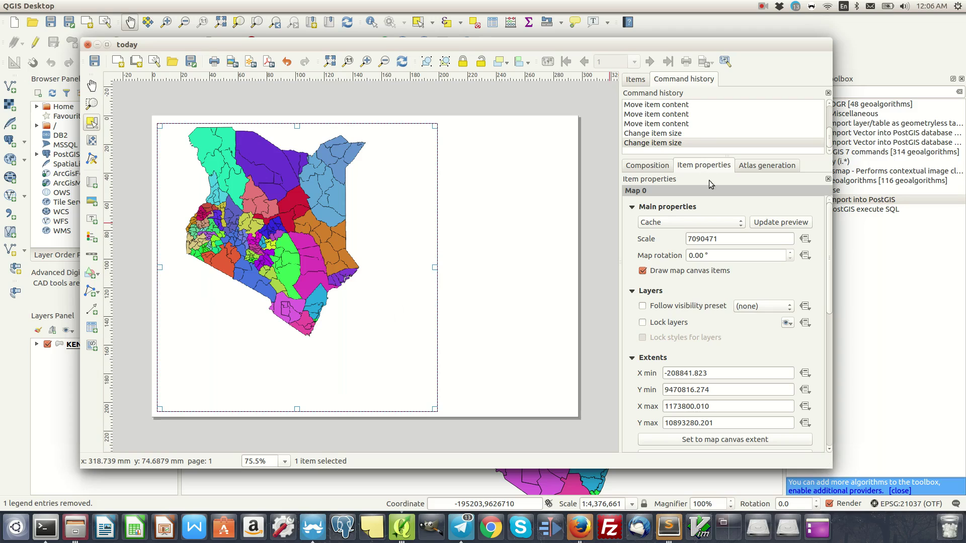
Lock the map item's layers and layer styles, and enable its frame.
click(662, 322)
click(663, 337)
scroll(670, 351, down, 5)
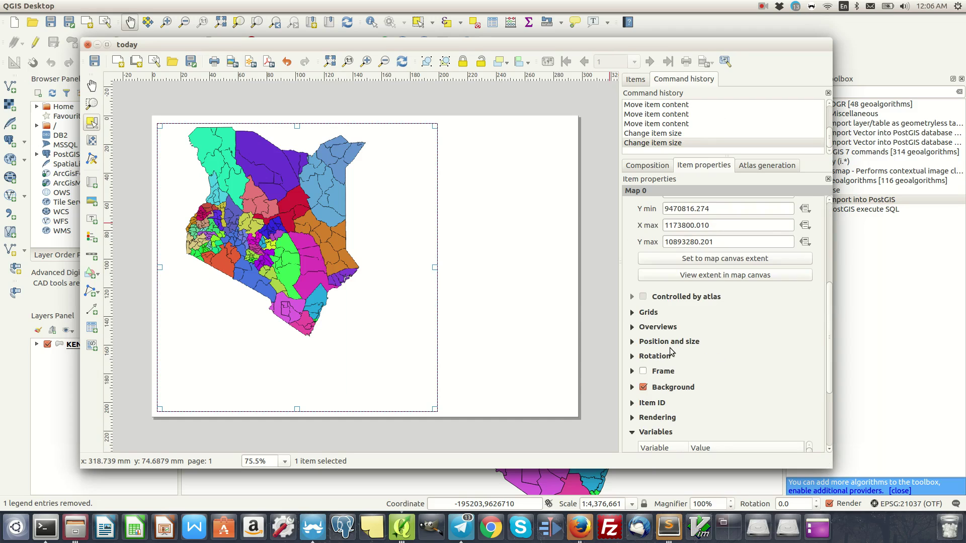
click(656, 374)
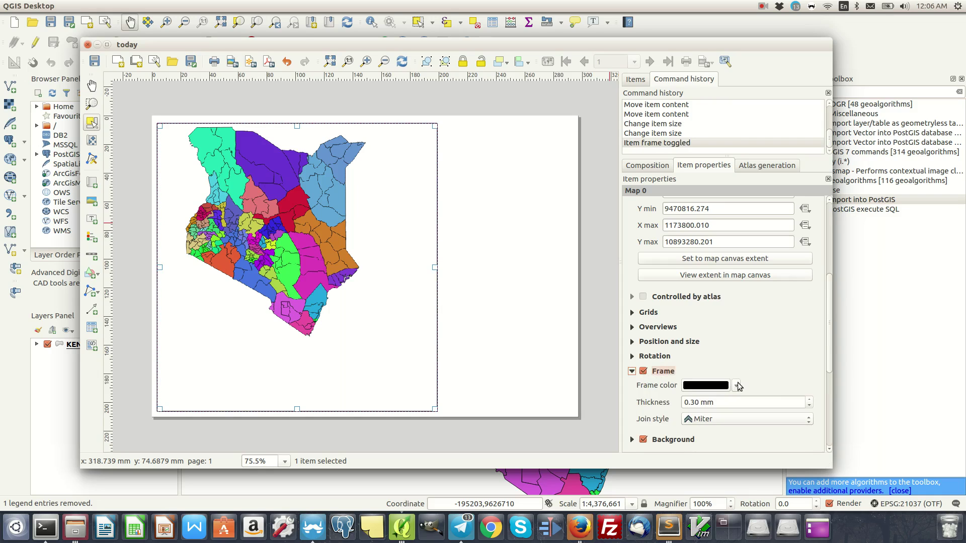
Set the map item's frame color to golden yellow.
click(720, 390)
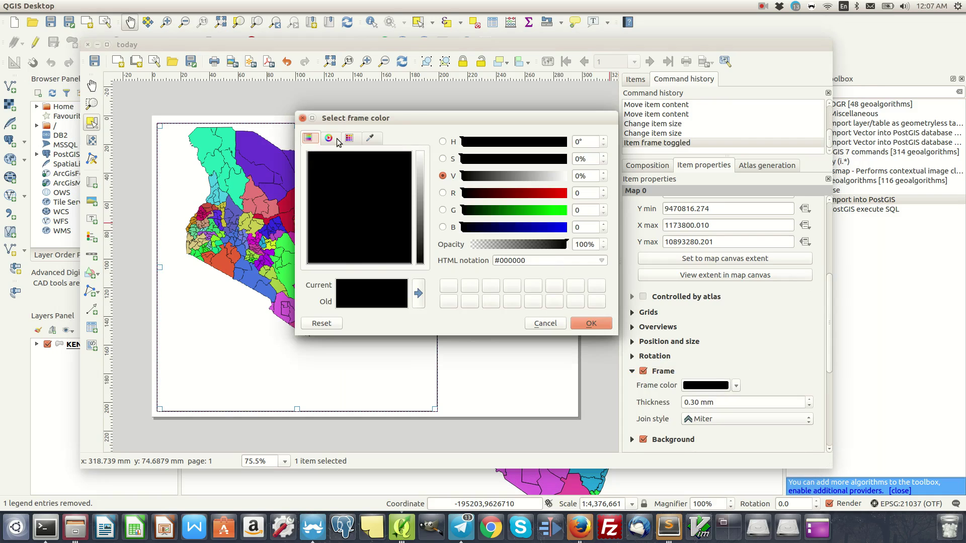
click(328, 139)
click(397, 174)
drag(378, 192, 386, 185)
click(591, 325)
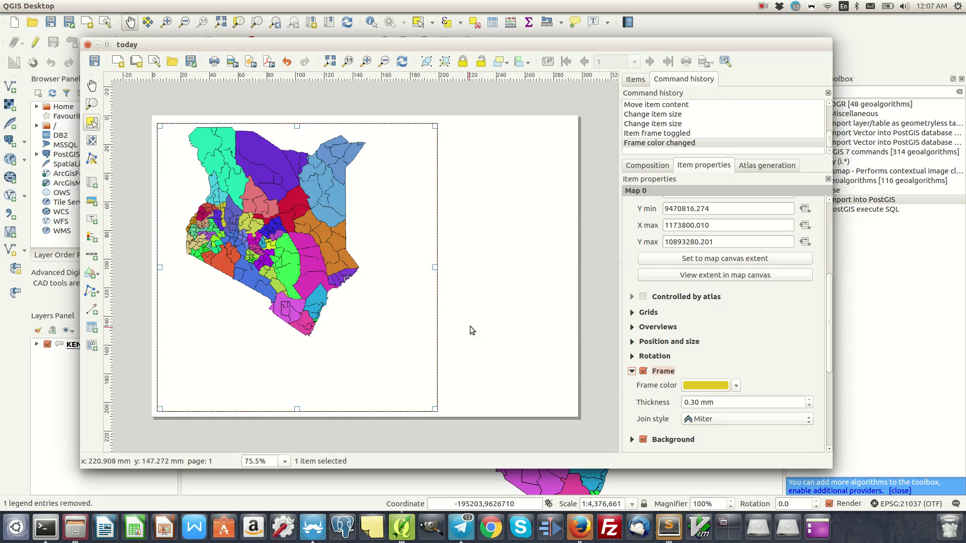
Set the map item's frame thickness to 0.40 mm.
scroll(811, 401, up, 4)
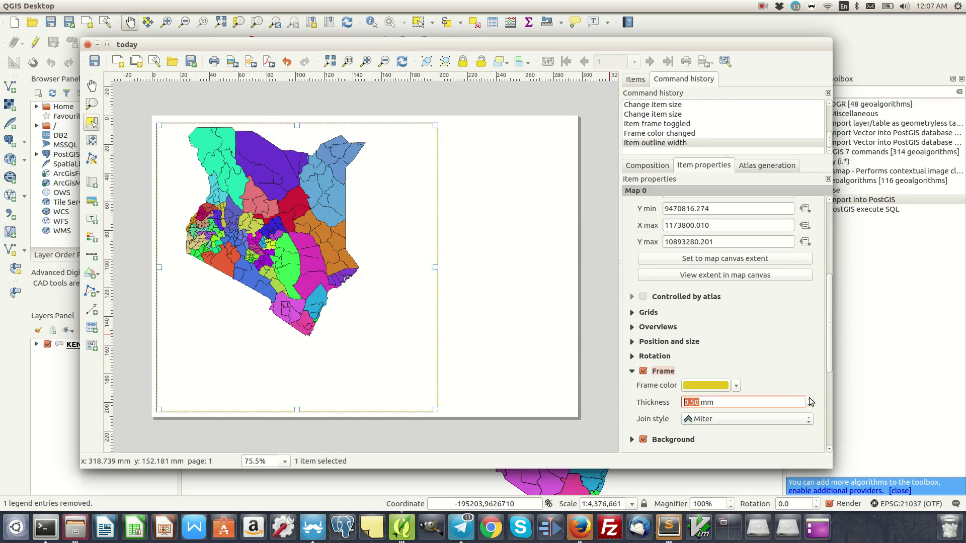
click(598, 195)
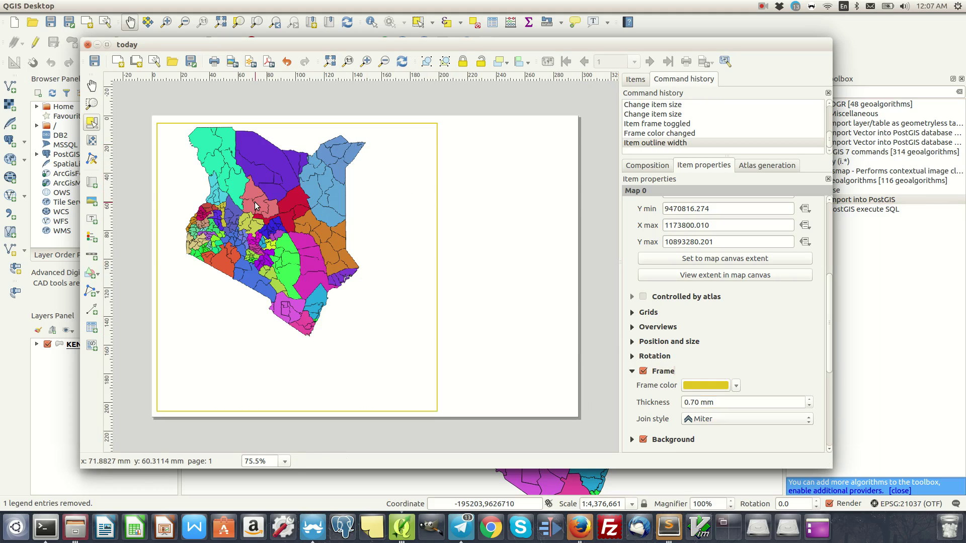
scroll(783, 342, down, 6)
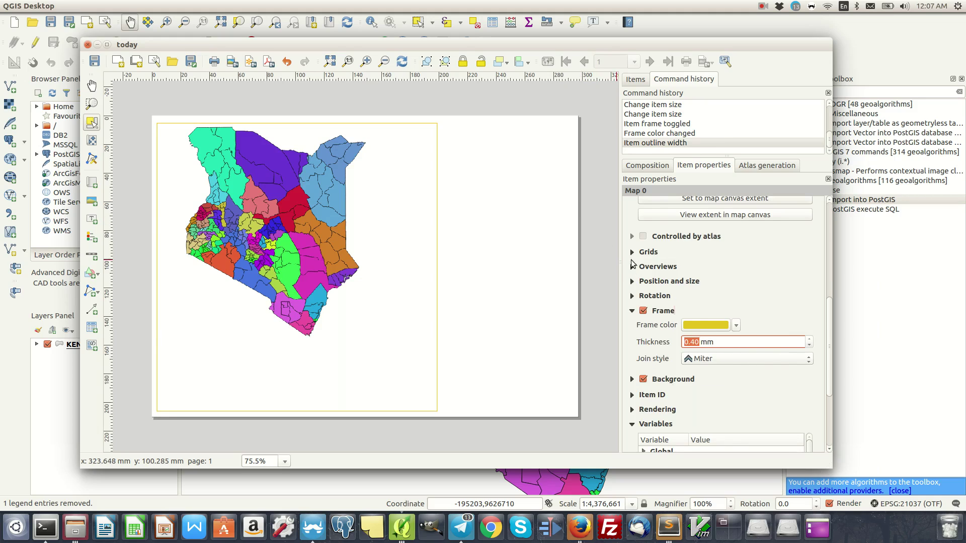
Change the map's rotation slightly and move its content up and right to the middle of the frame.
click(632, 252)
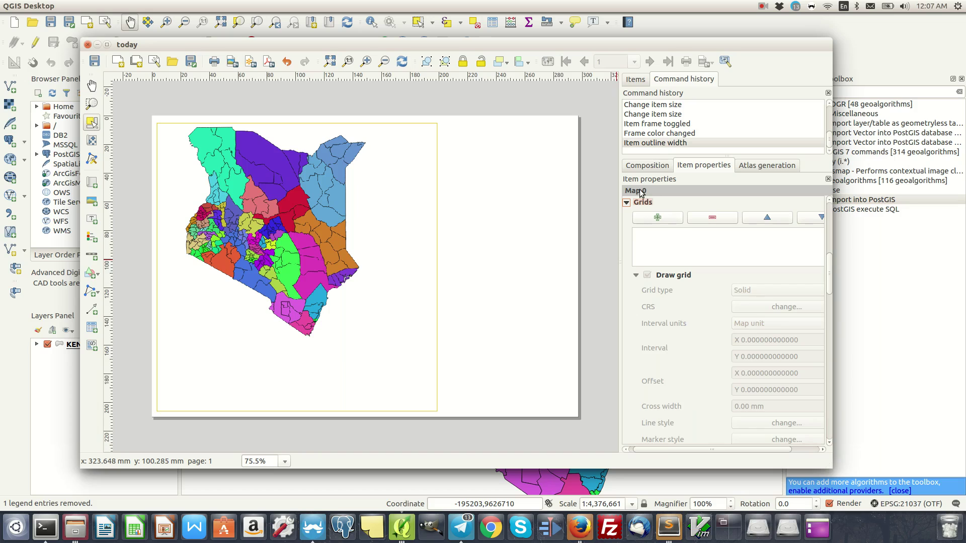
scroll(730, 233, up, 10)
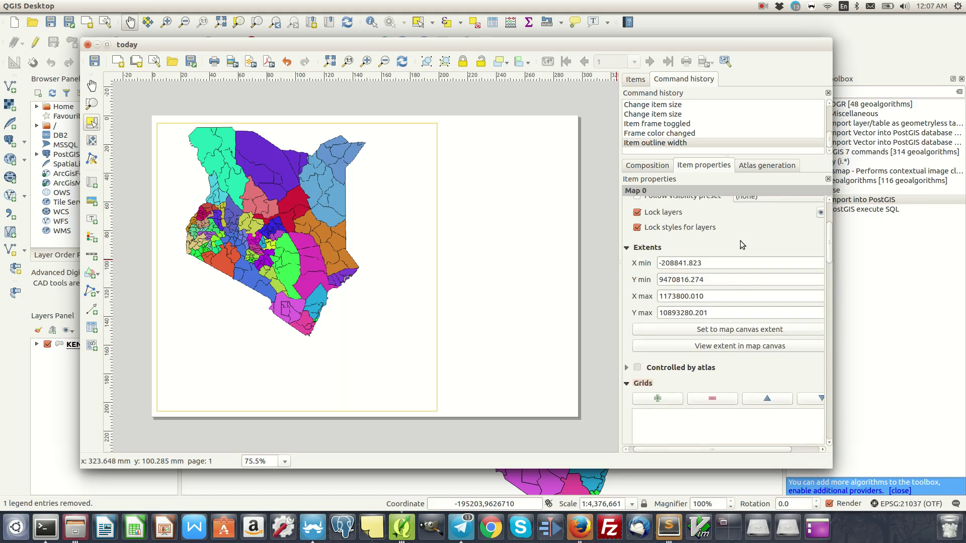
scroll(642, 401, down, 5)
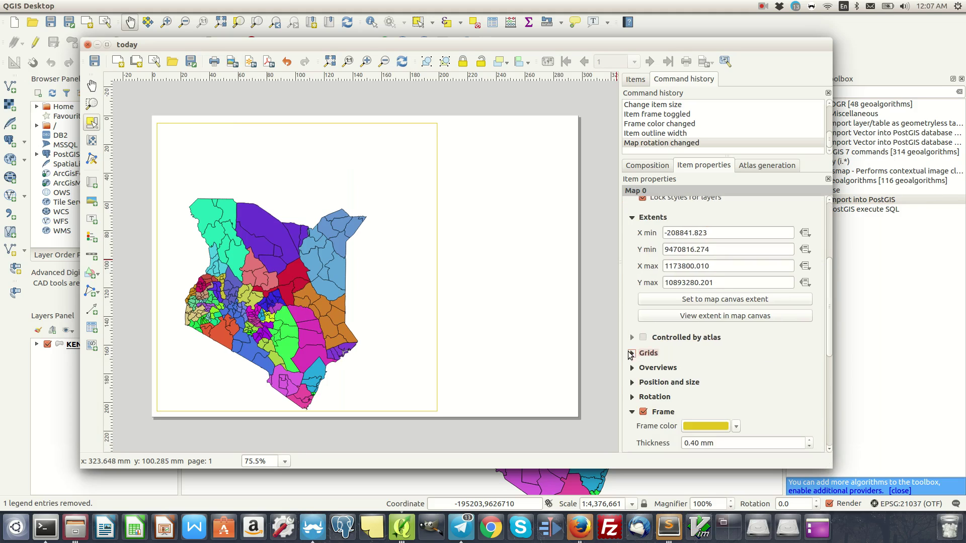
click(92, 140)
drag(243, 292, 261, 247)
click(92, 123)
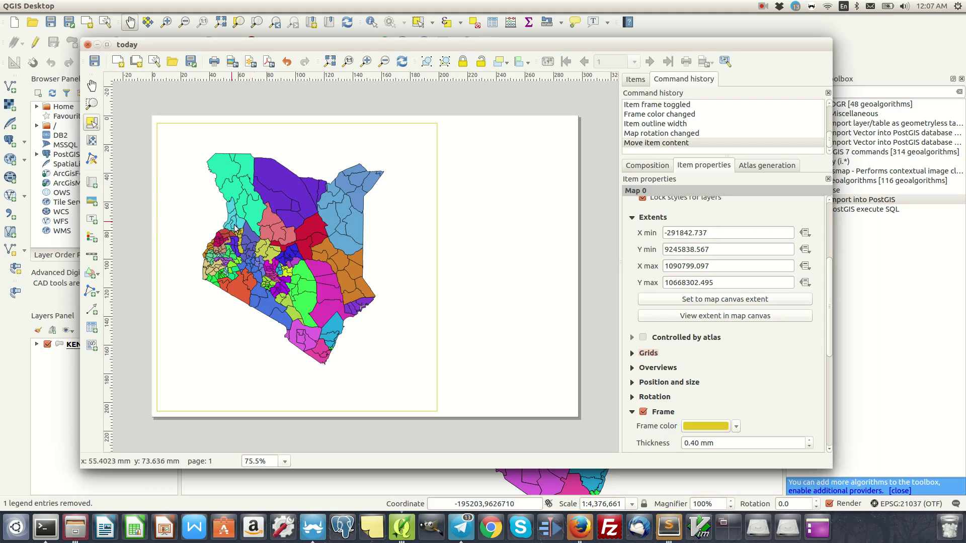
Add a legend for the map and position it along the page's left side, starting at the page's upper edge.
drag(611, 46, 818, 320)
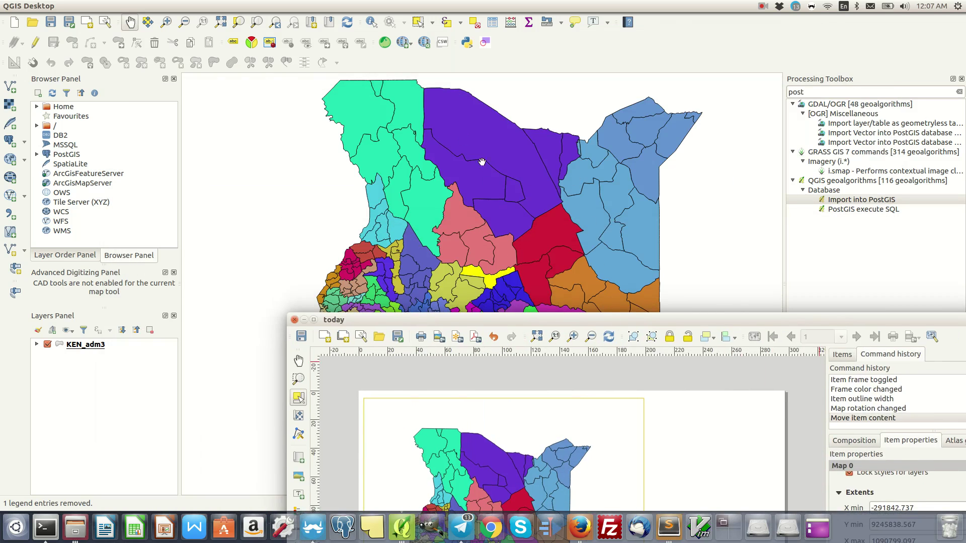
drag(621, 317, 437, 51)
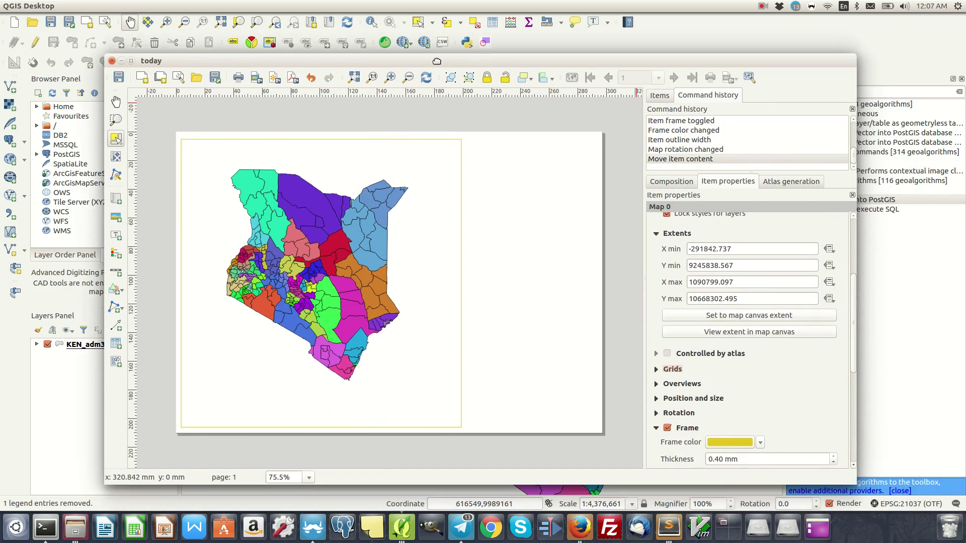
click(115, 247)
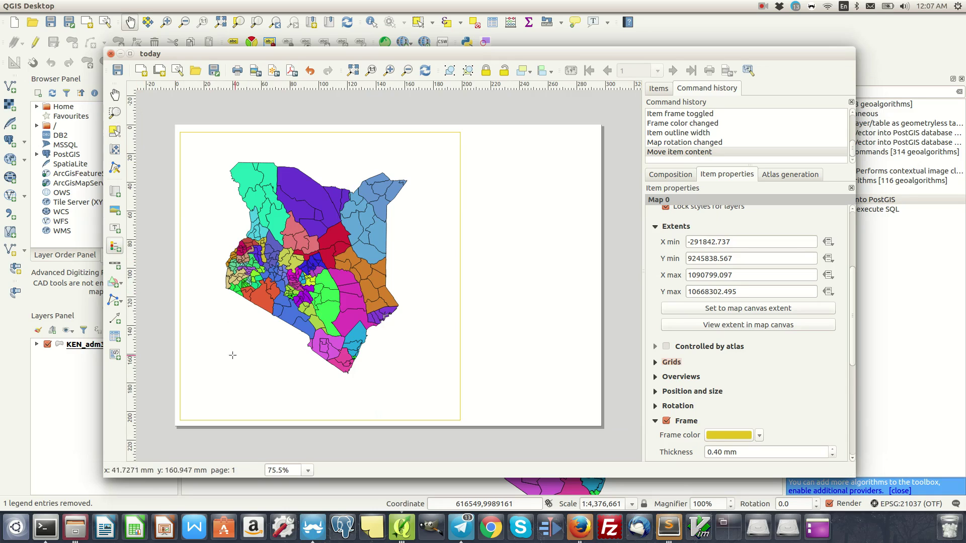
drag(187, 349, 281, 406)
drag(220, 365, 207, 343)
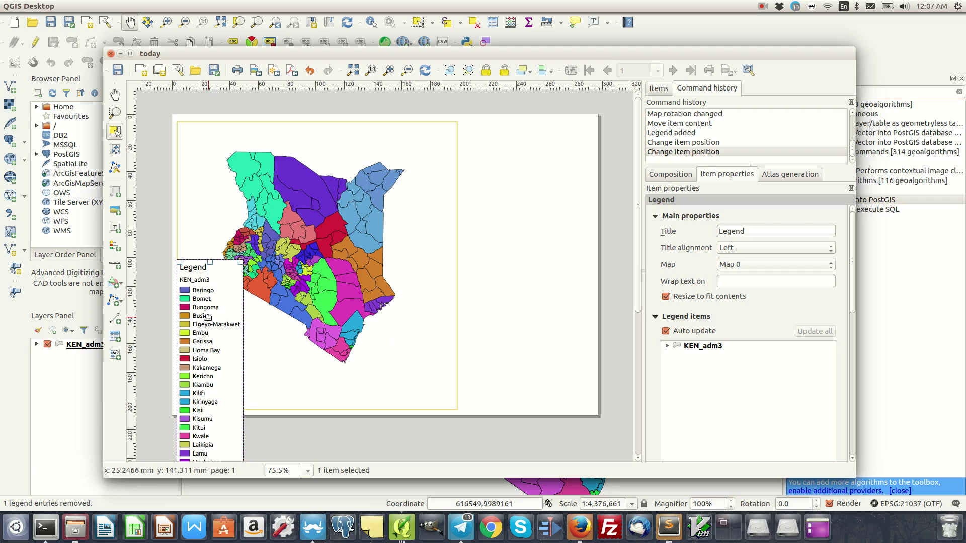
drag(209, 305, 216, 182)
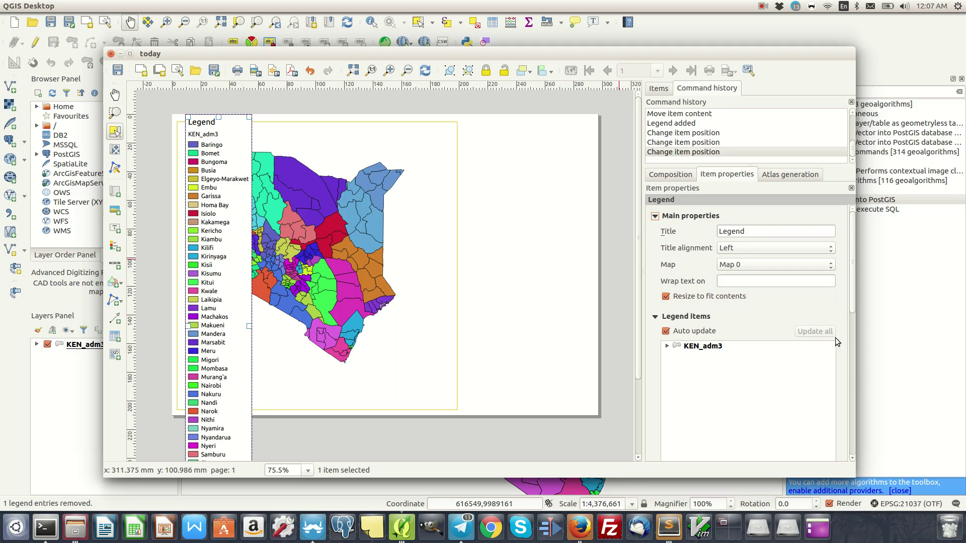
Set the legend's column count to 5.
scroll(835, 337, down, 8)
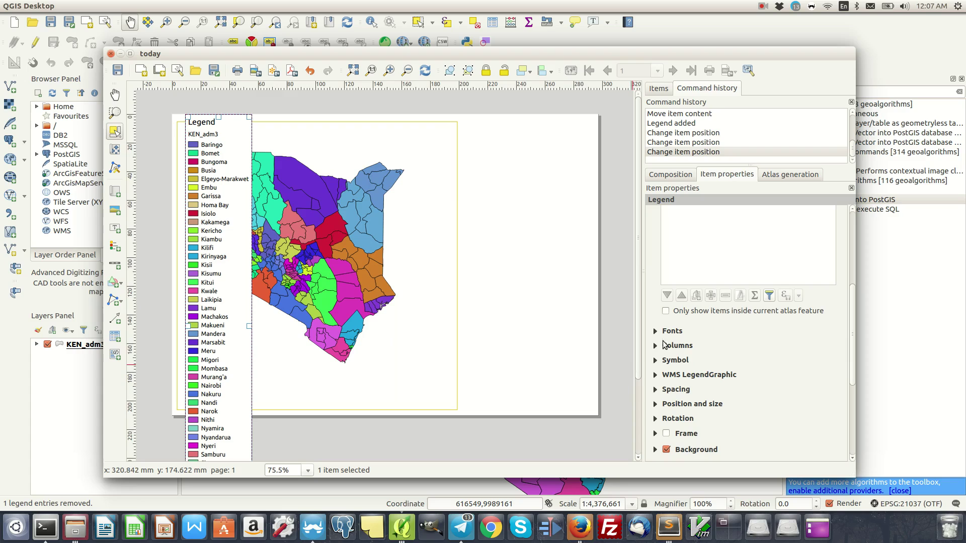
click(655, 346)
click(703, 361)
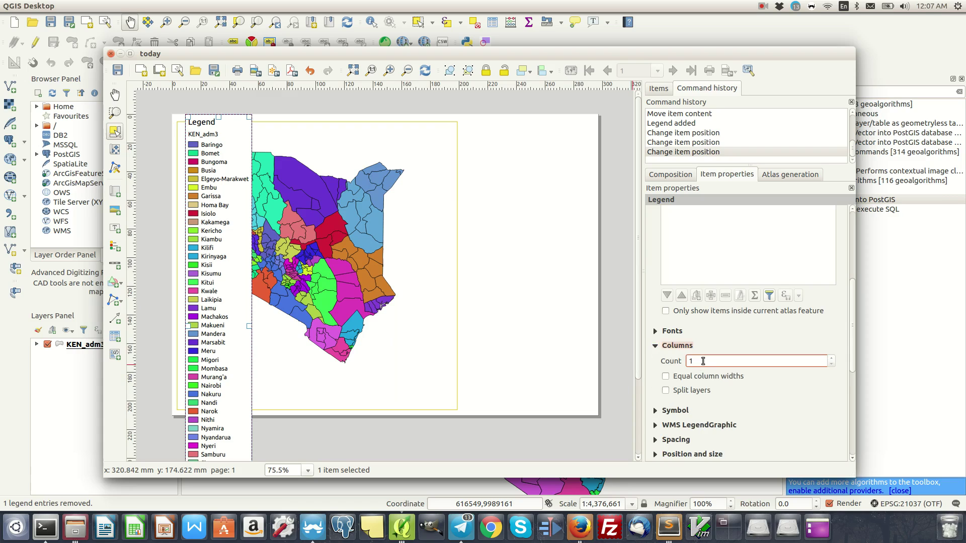
text(5)
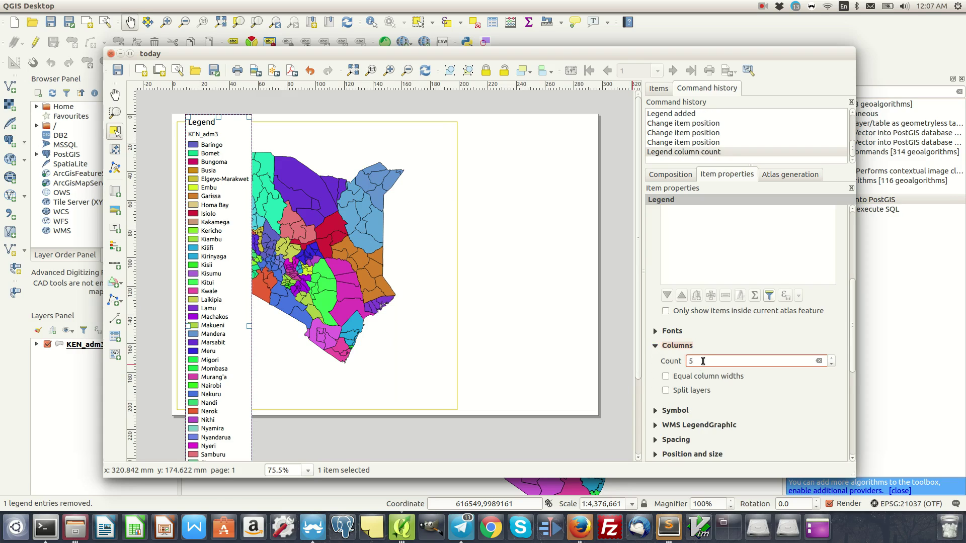
Enable equal column widths and split layers for the legend's columns.
click(667, 376)
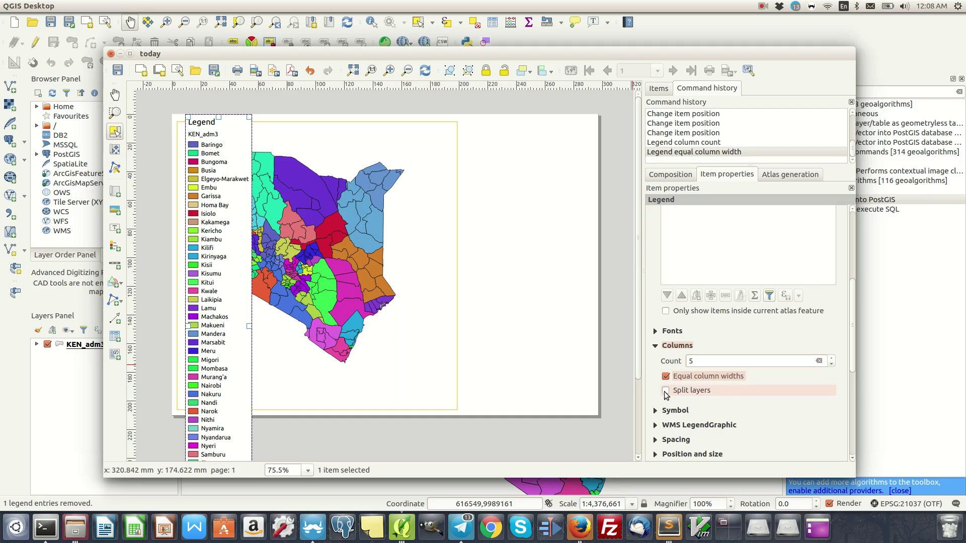
scroll(692, 401, down, 6)
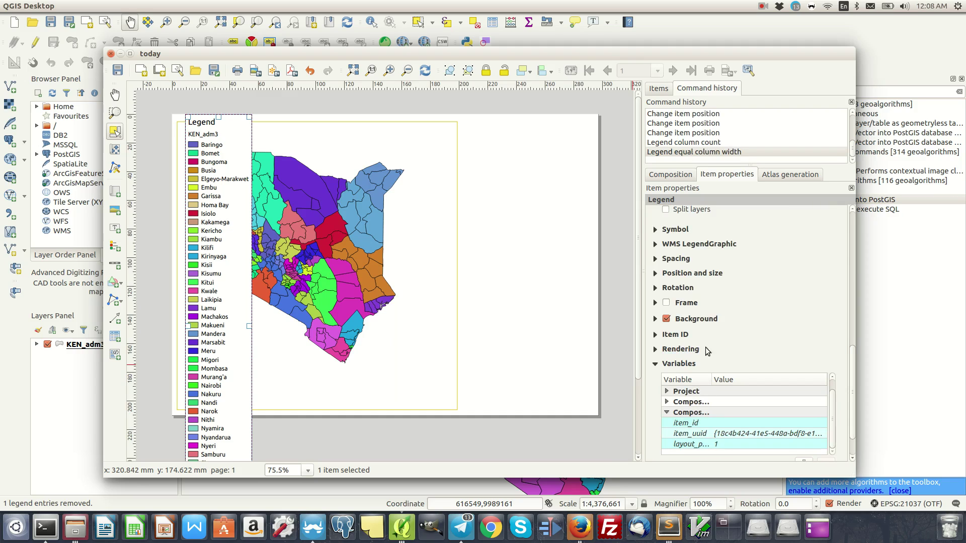
scroll(757, 284, up, 8)
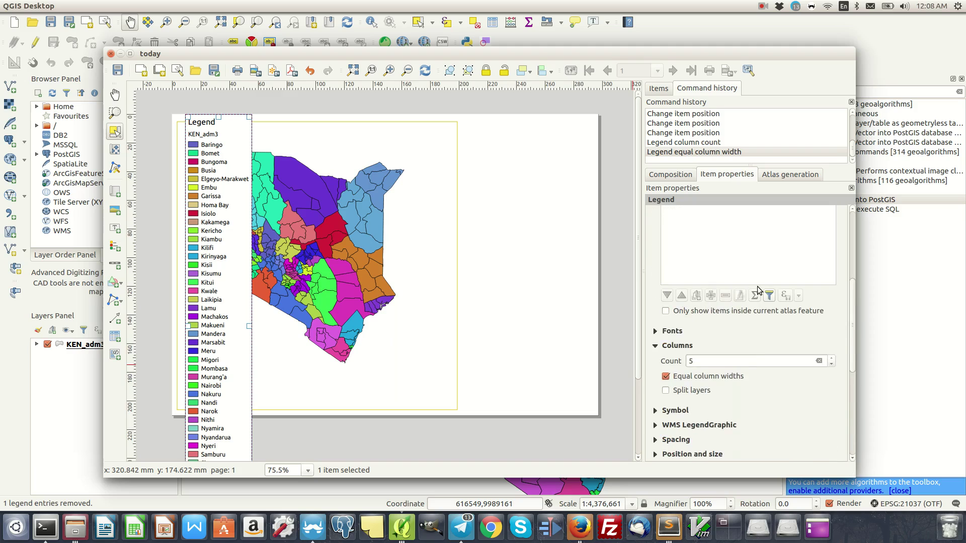
scroll(761, 324, down, 5)
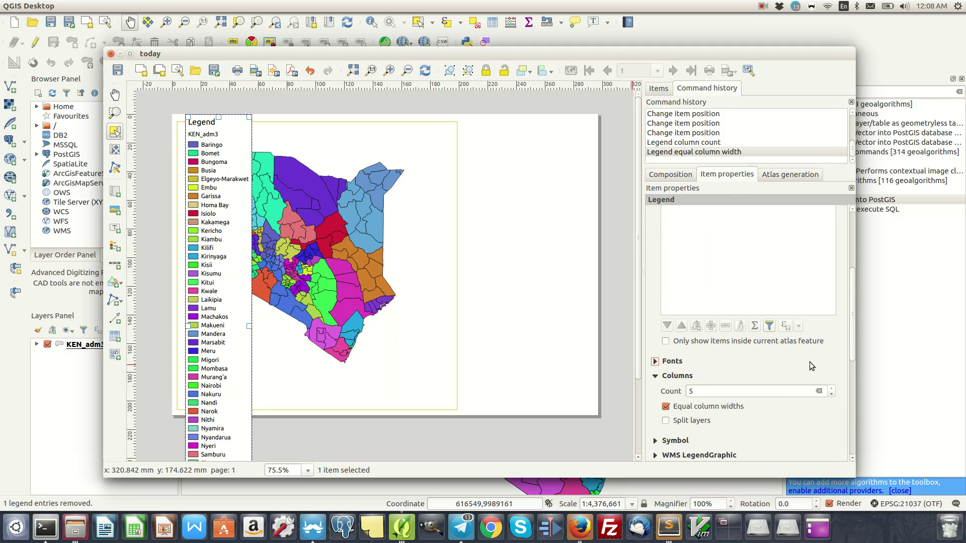
click(376, 334)
click(233, 421)
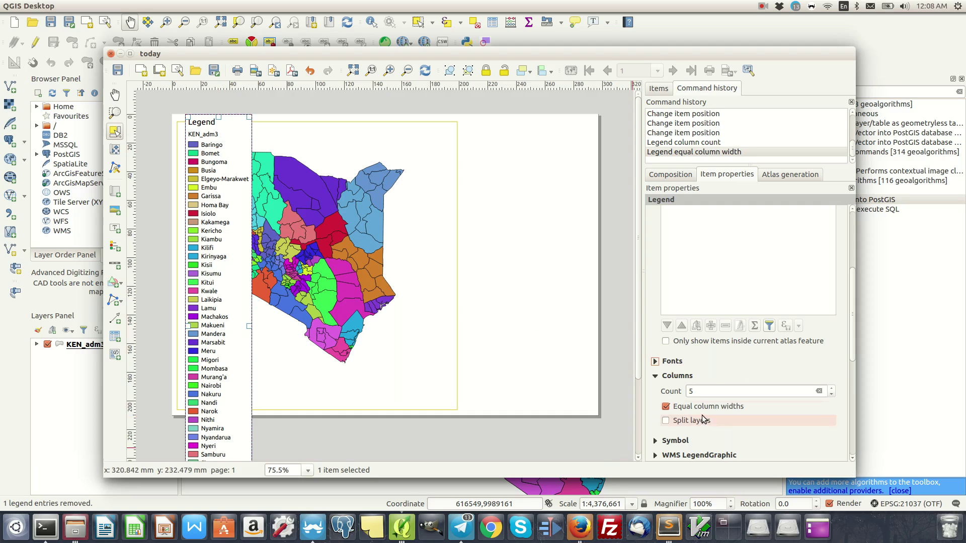
click(681, 427)
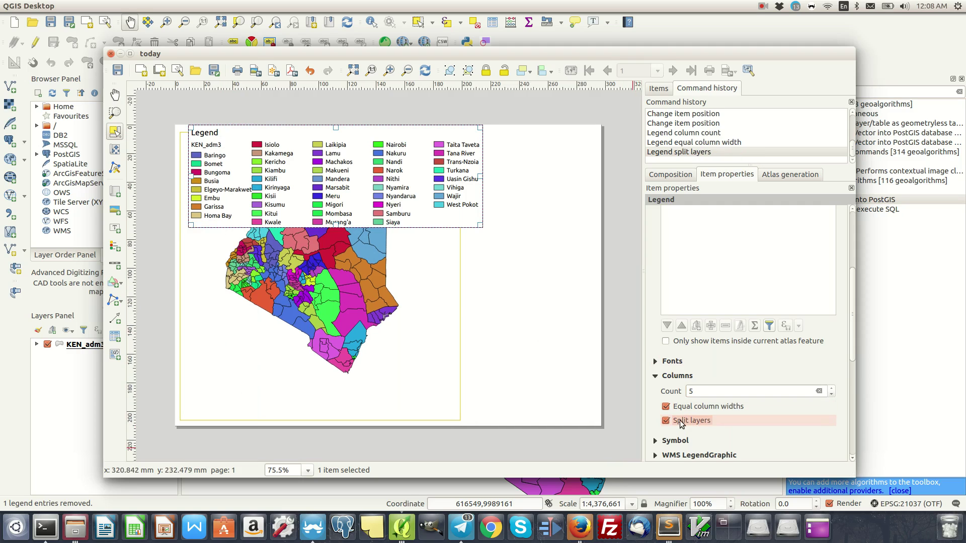
Move the legend to the page's lower-right corner and set its column count to 4.
drag(405, 135, 397, 339)
drag(349, 359, 491, 347)
click(722, 392)
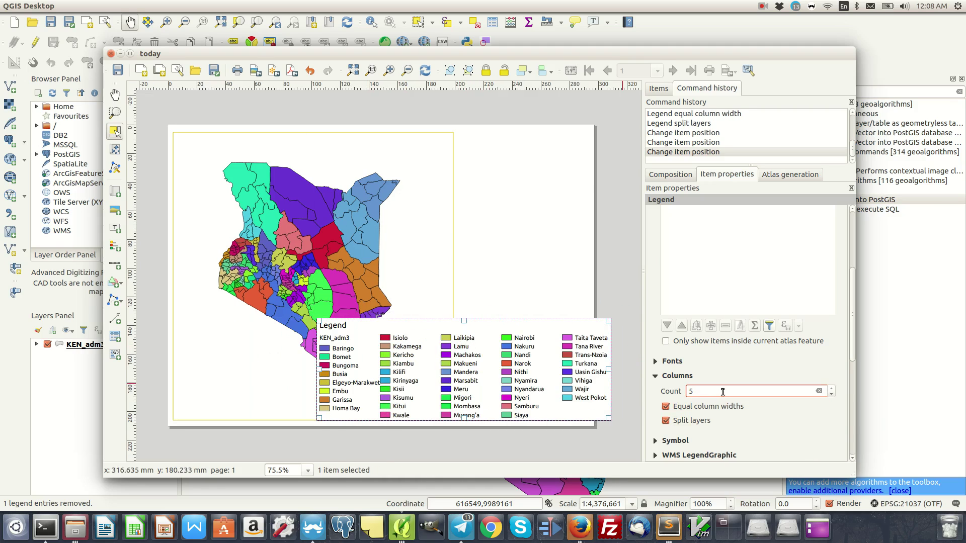
key(BackSpace)
text(4)
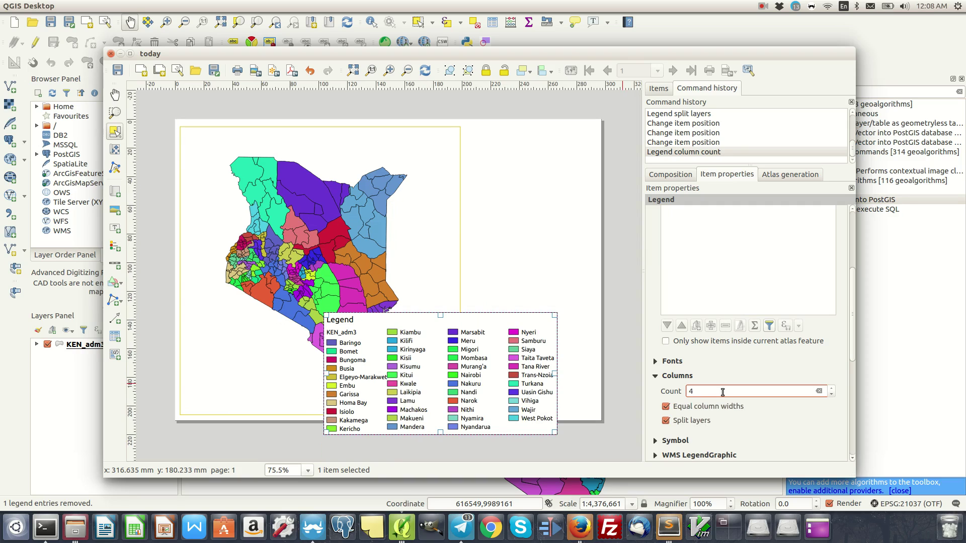
drag(444, 376, 450, 357)
Shift the map content up and left in its frame, and widen the map item to the page's right margin.
click(114, 149)
drag(272, 232, 241, 215)
click(114, 130)
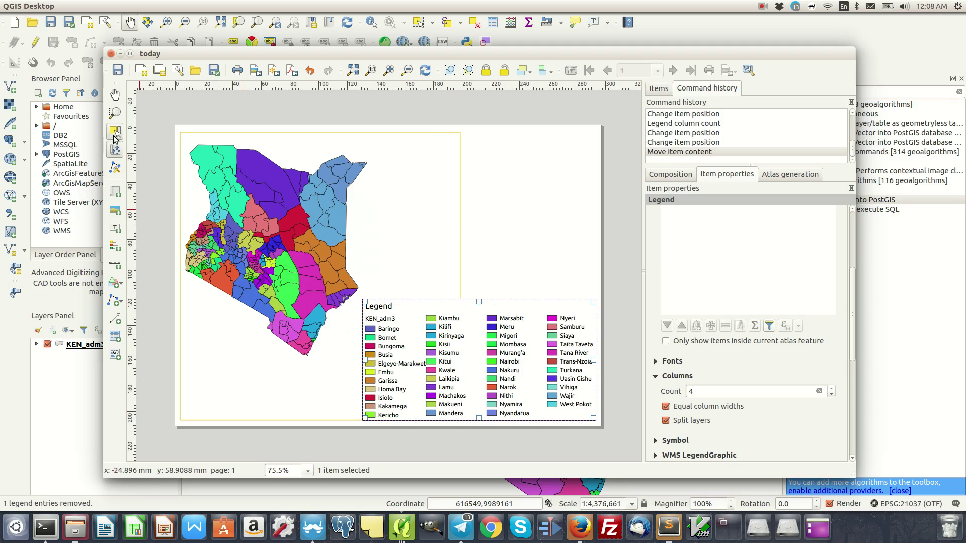
click(411, 228)
drag(459, 277, 593, 287)
Zoom out the map content and move it to the upper-left part of the frame so all of Kenya fits clear of the legend.
key(c)
drag(308, 293, 301, 295)
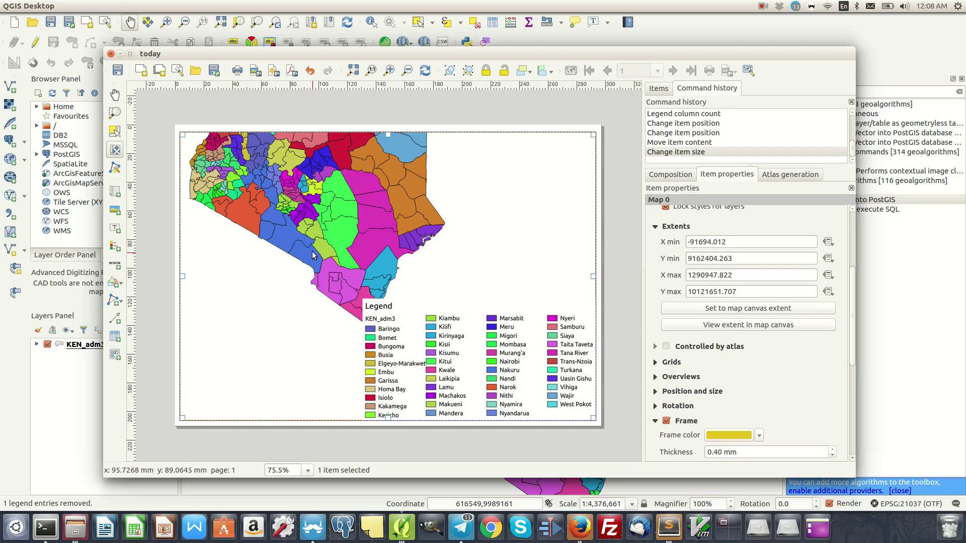
scroll(312, 255, down, 1)
drag(324, 189, 293, 212)
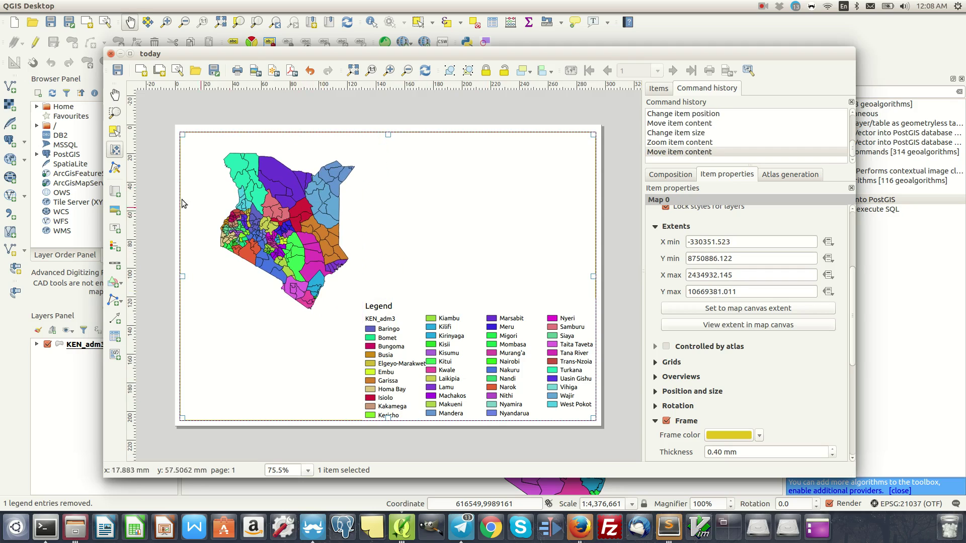
Move the legend slightly up and left so it sits inside the map frame's lower-right corner.
click(115, 132)
click(493, 387)
drag(494, 387, 483, 371)
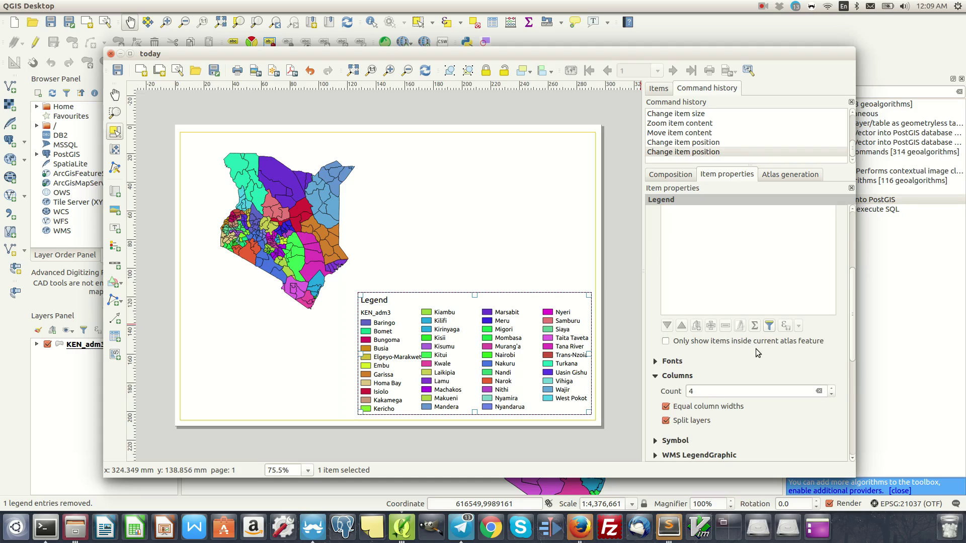
Review the legend's settings and examine the KEN_adm3 entries in its item list.
scroll(756, 348, down, 10)
scroll(779, 318, up, 5)
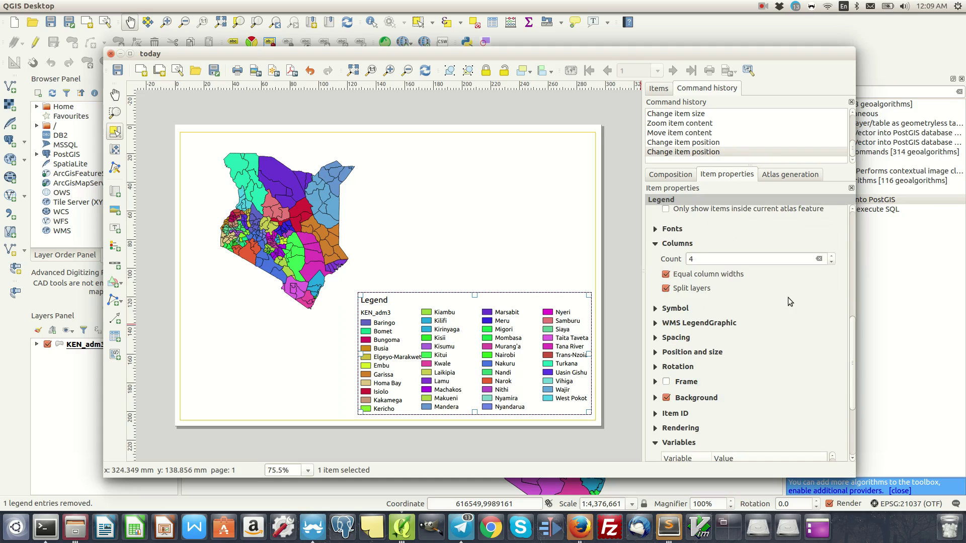
scroll(707, 326, up, 4)
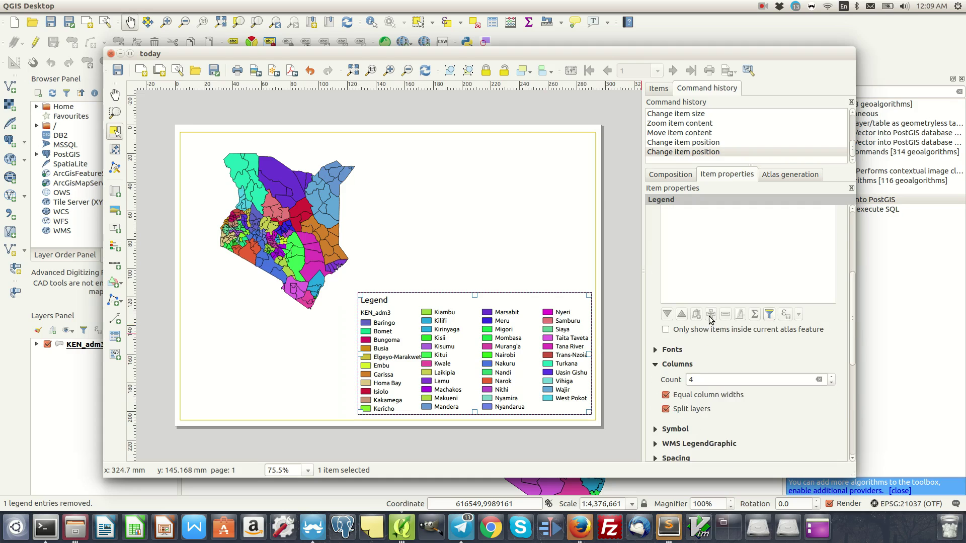
scroll(810, 345, up, 2)
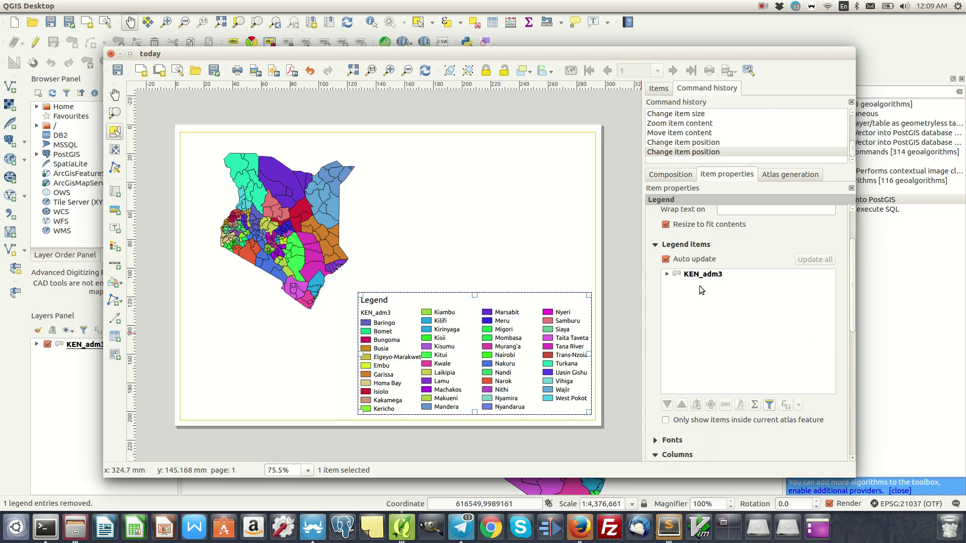
click(665, 275)
scroll(806, 327, down, 12)
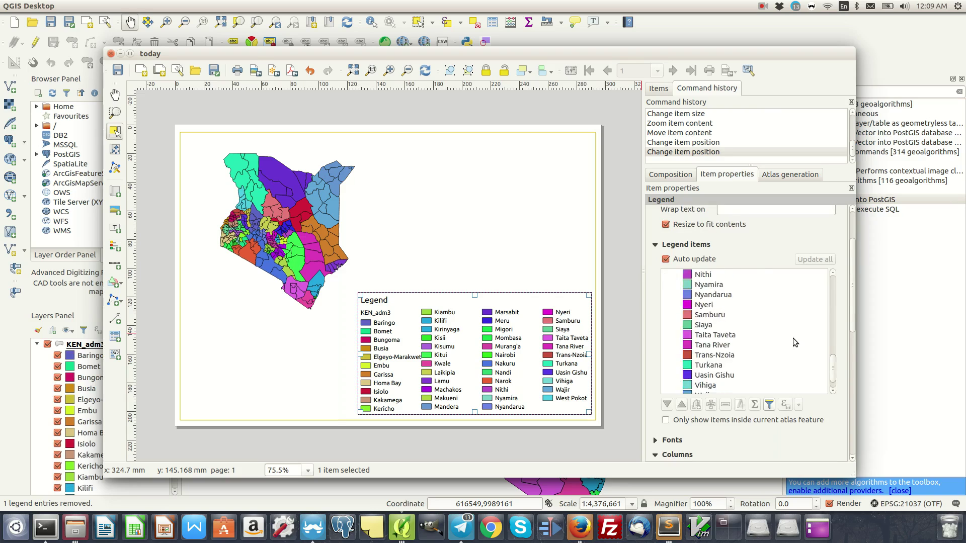
scroll(753, 294, up, 15)
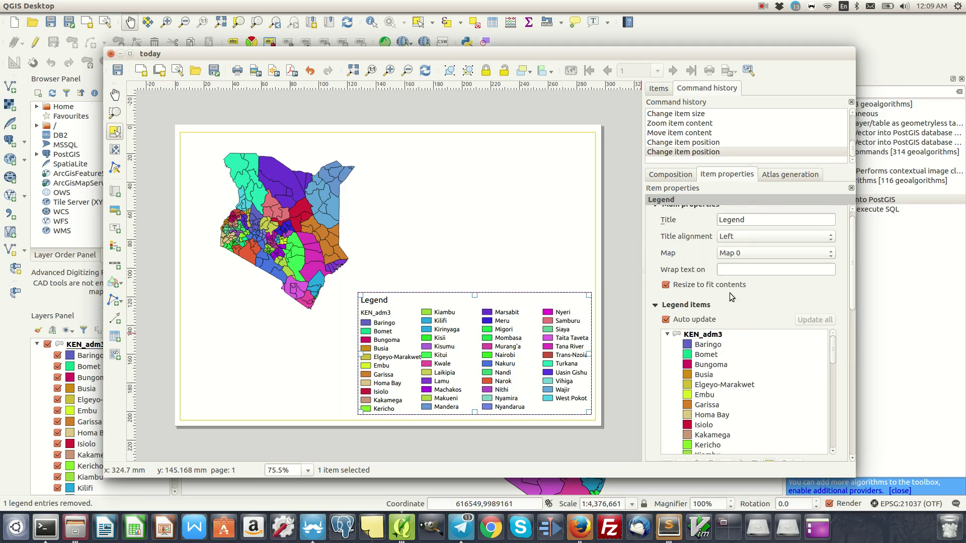
scroll(729, 293, down, 3)
scroll(749, 322, up, 4)
click(714, 304)
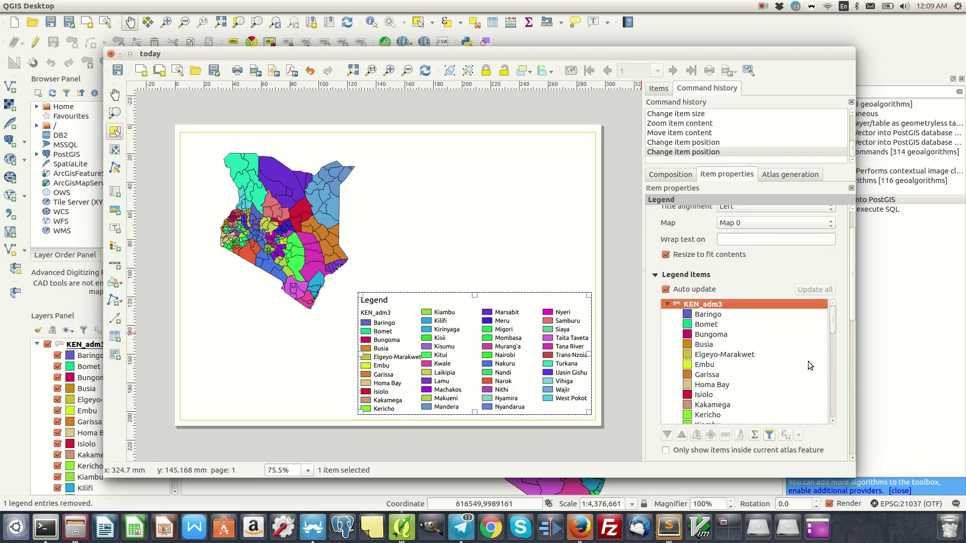
scroll(847, 386, down, 2)
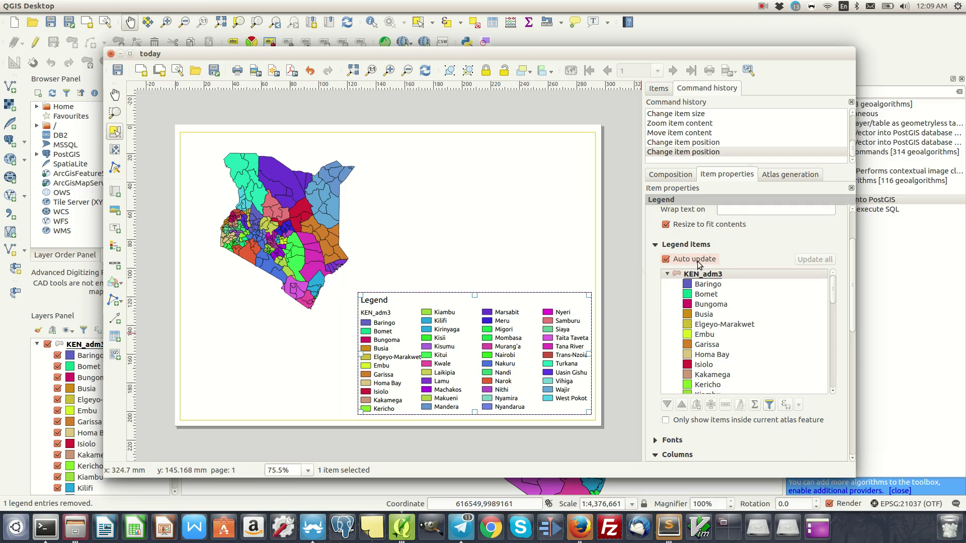
Add a scale bar to the layout and place it directly above the legend.
drag(397, 241, 372, 217)
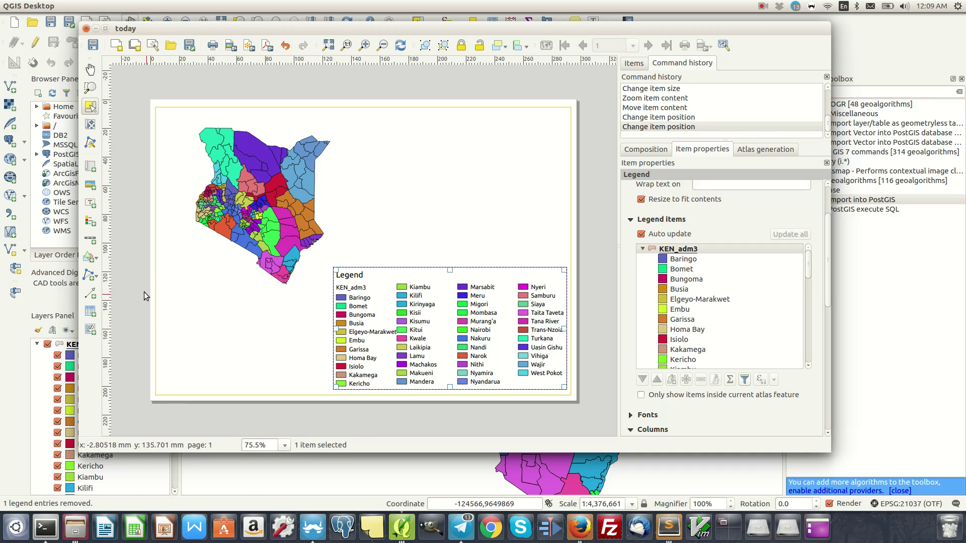
click(95, 243)
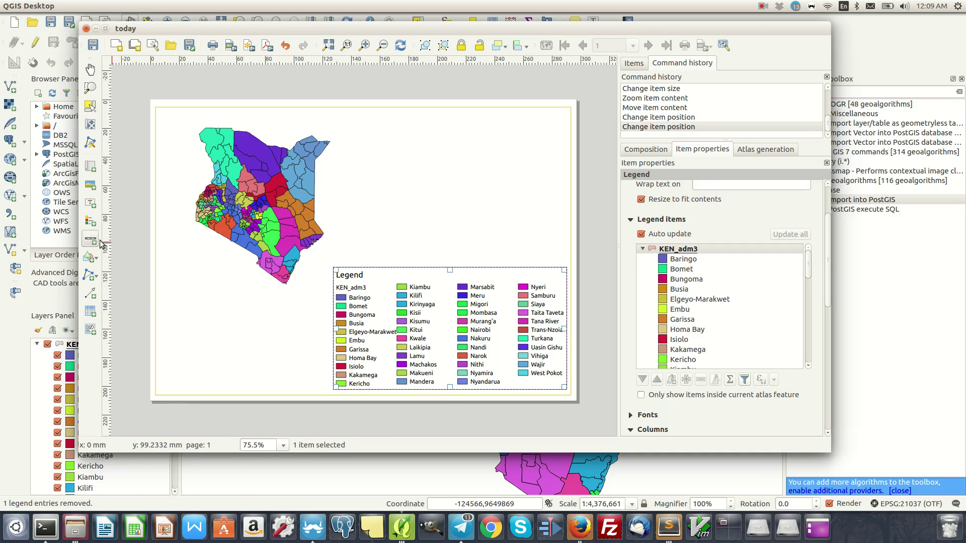
click(176, 363)
drag(312, 376, 462, 242)
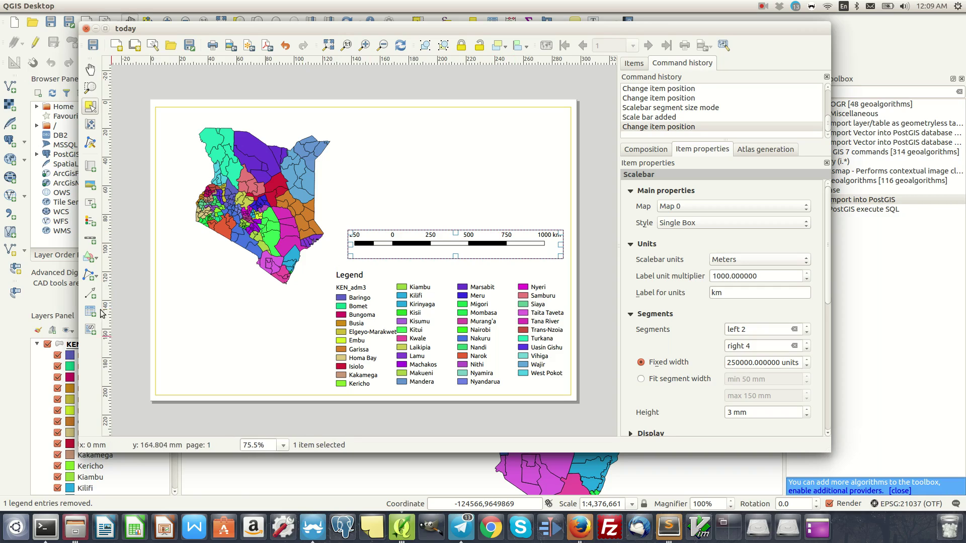
Draw a vertical north arrow about 45 mm long, pointing up, in the space left of the map of Kenya.
click(91, 297)
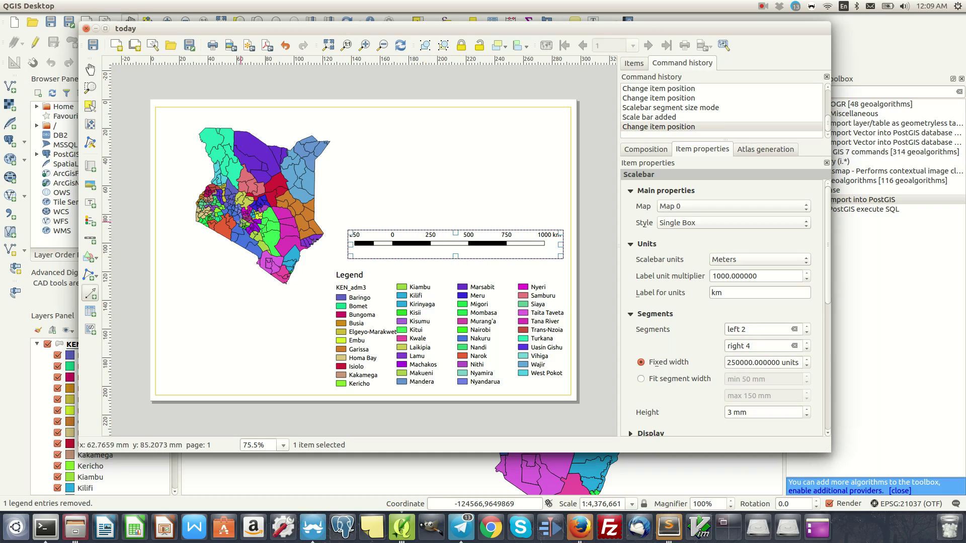
drag(175, 223, 175, 158)
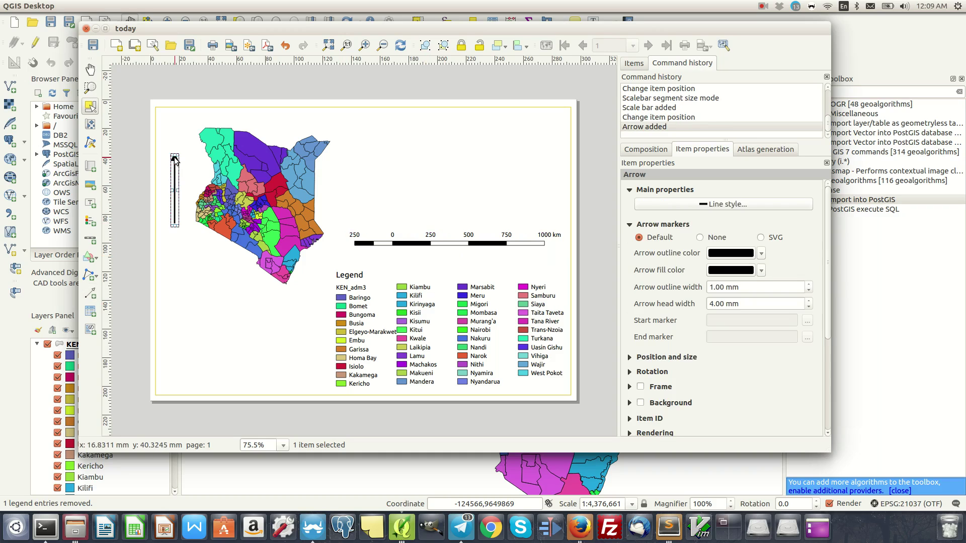
key(v)
click(178, 249)
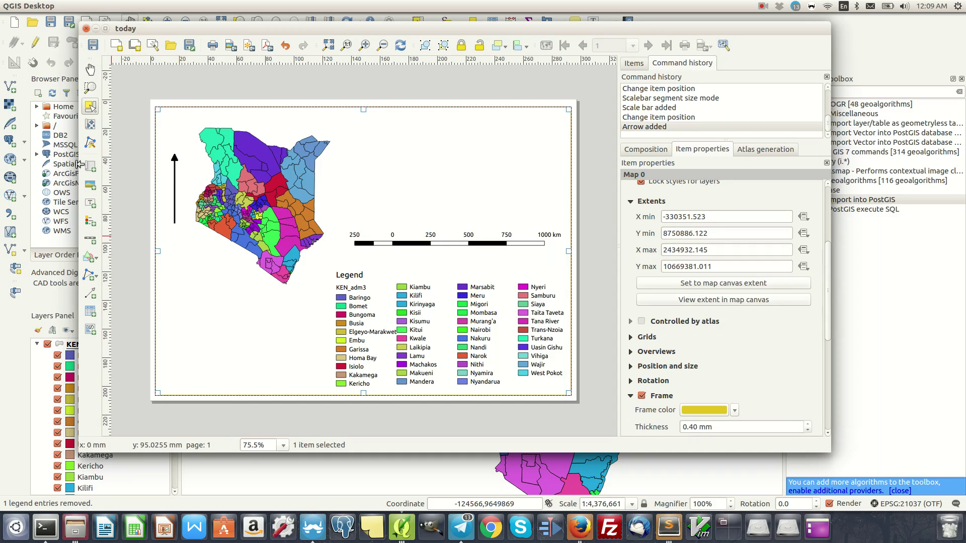
Add a small label above the arrow's tip with the text N.
click(91, 204)
drag(169, 140, 185, 155)
double_click(677, 208)
text(N)
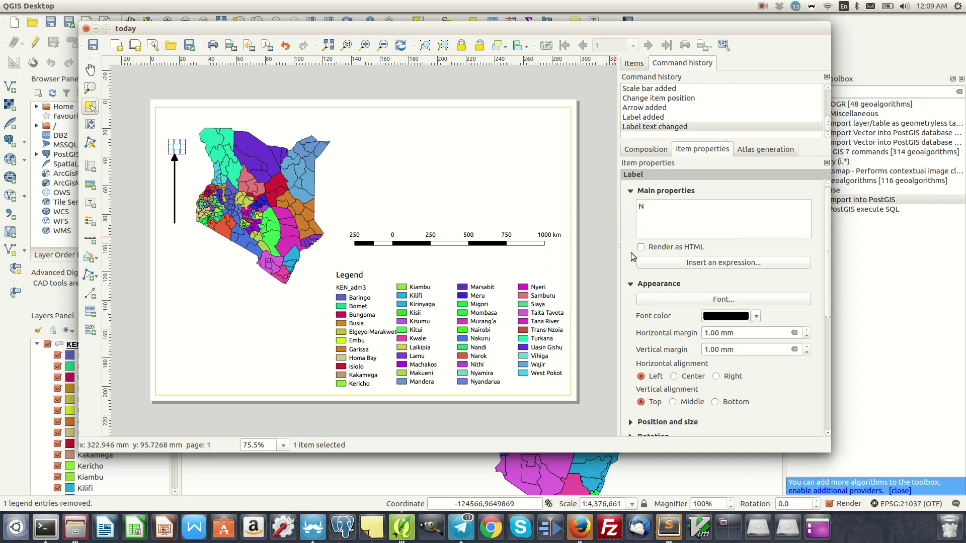
Set the N label's font to Ubuntu Bold, size 28.
click(723, 299)
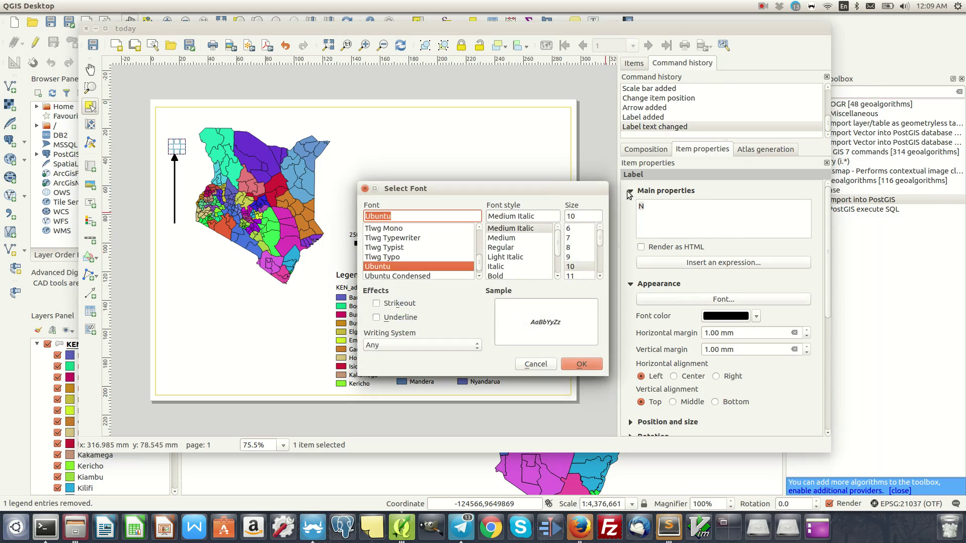
scroll(521, 264, down, 1)
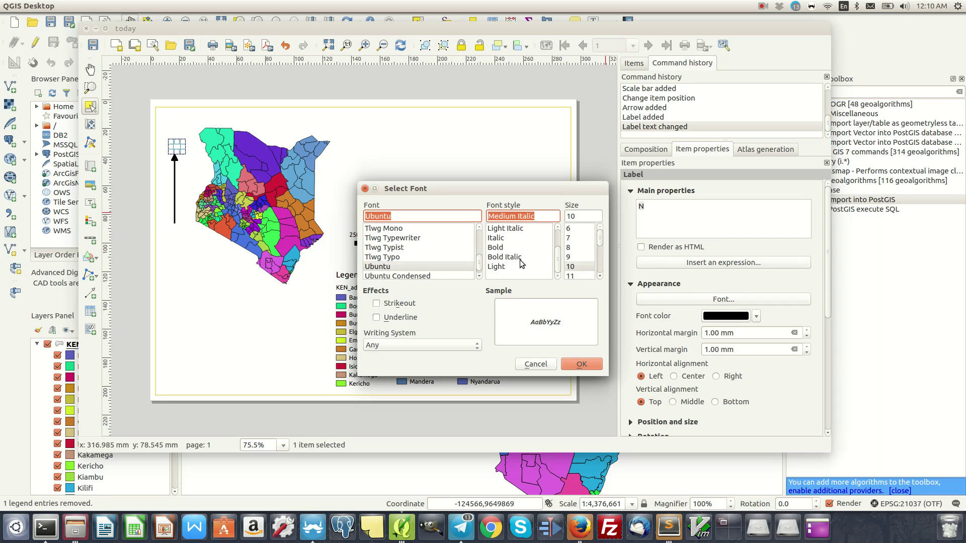
click(501, 248)
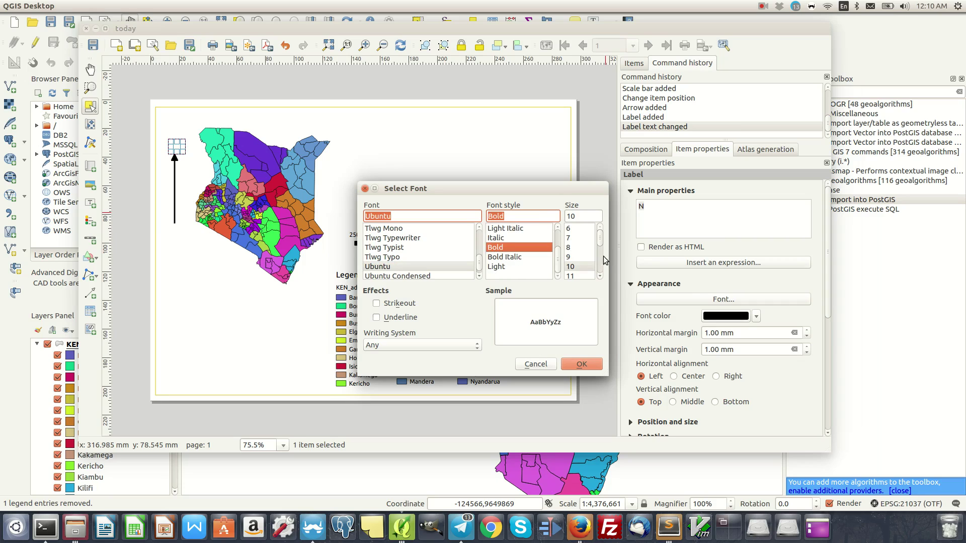
click(599, 260)
click(600, 267)
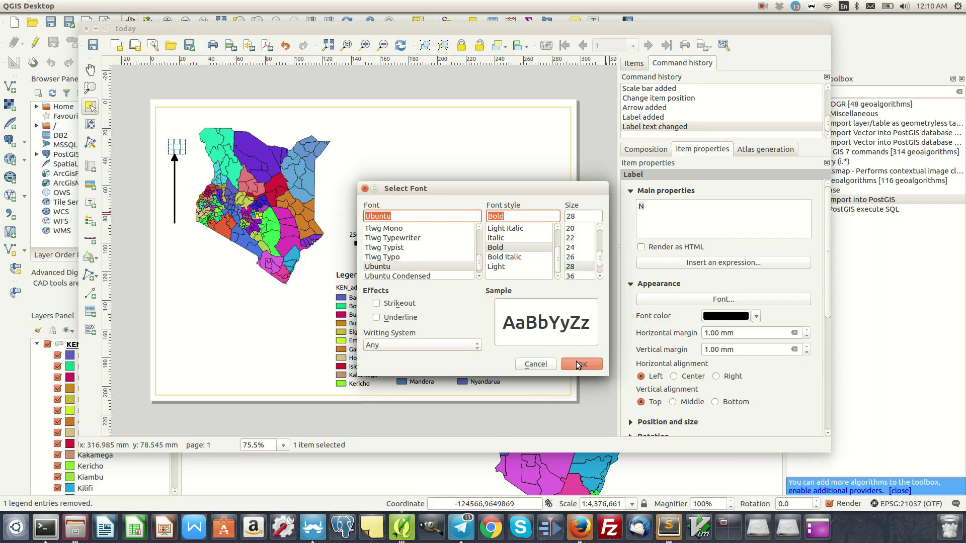
click(578, 363)
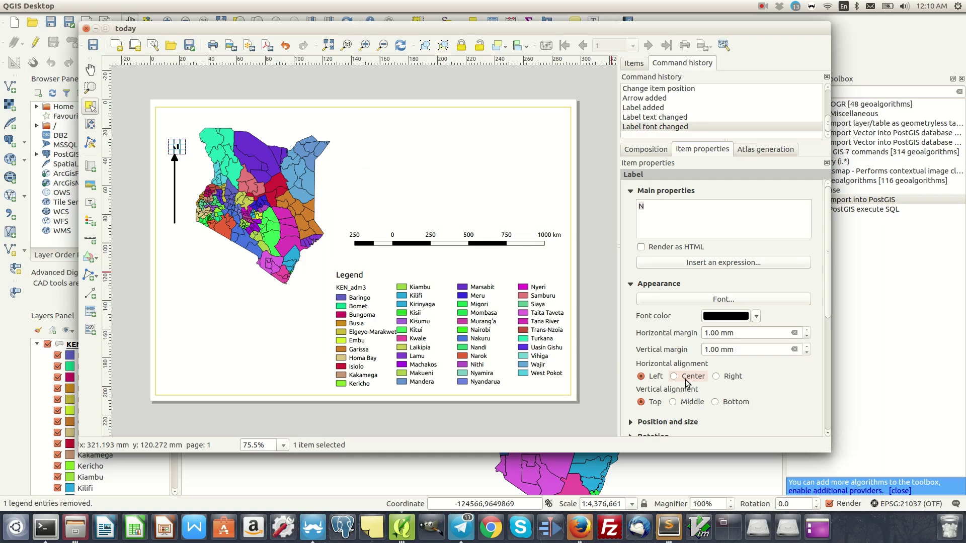
Align the N label's text to center and middle, and nudge the label left over the arrow.
click(689, 376)
click(689, 401)
click(180, 170)
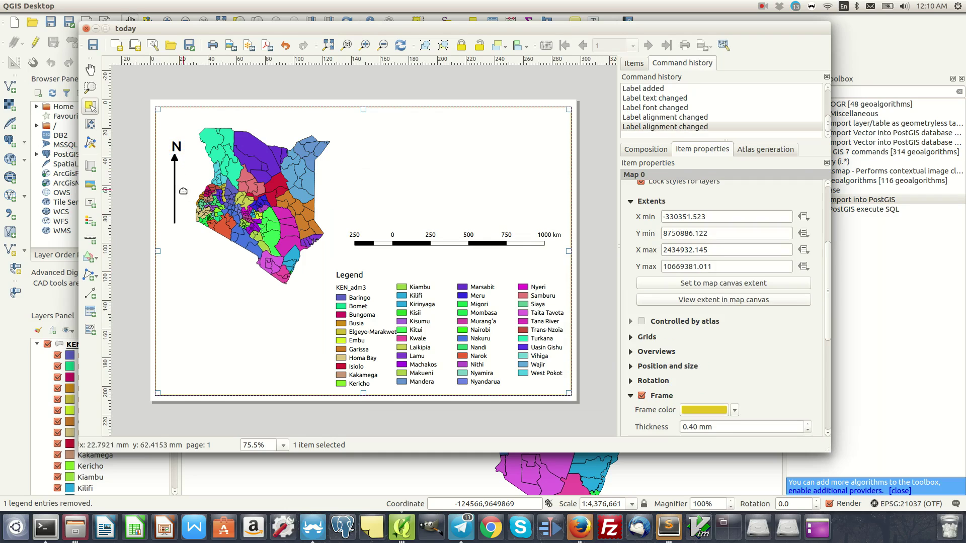
click(177, 147)
key(Left)
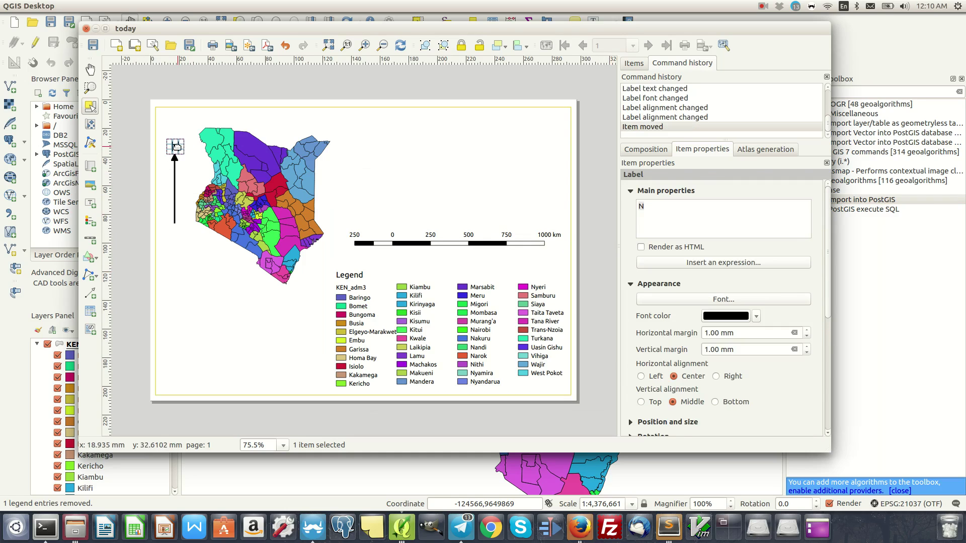
key(Left)
click(215, 274)
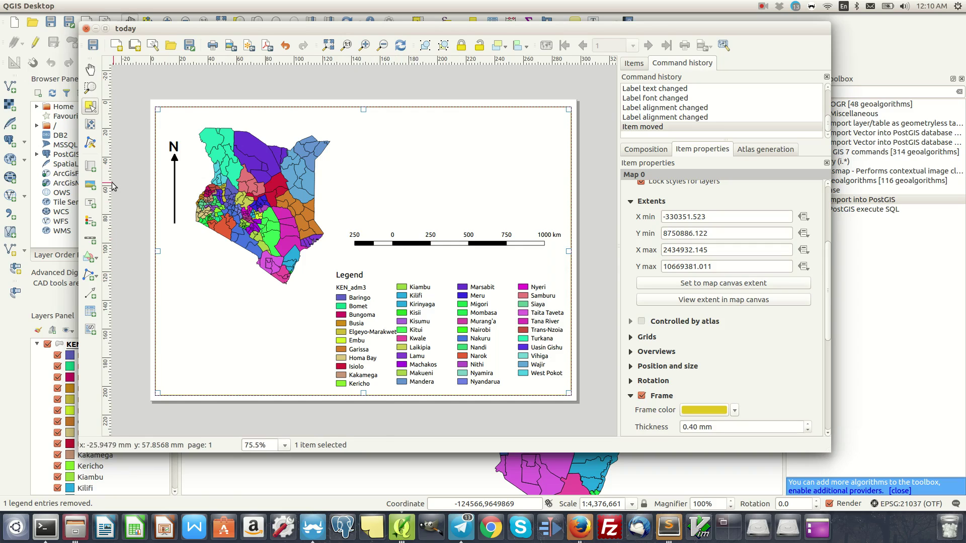
Add a title label about 175 mm wide above the map with the text Map of Kenya.
click(90, 203)
drag(294, 110, 547, 127)
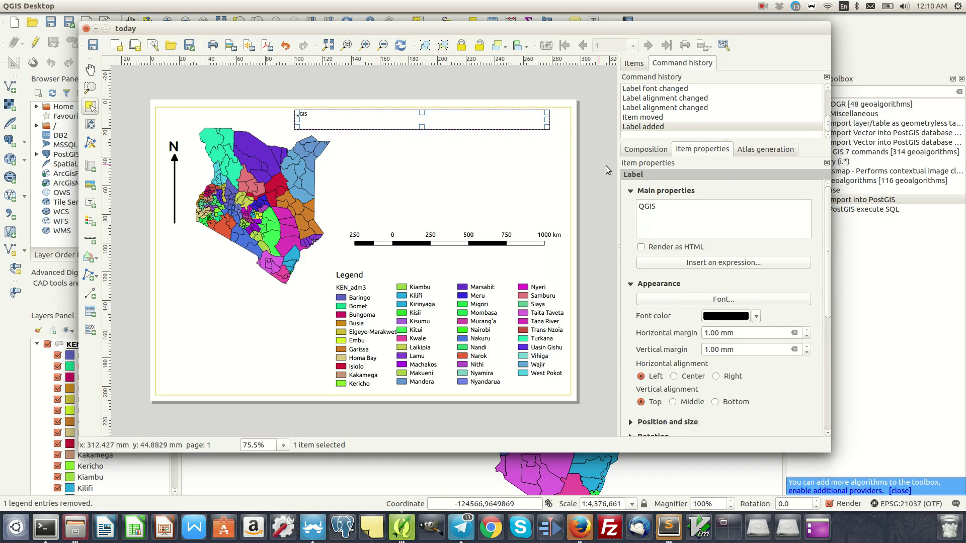
drag(660, 207, 607, 208)
text(Map)
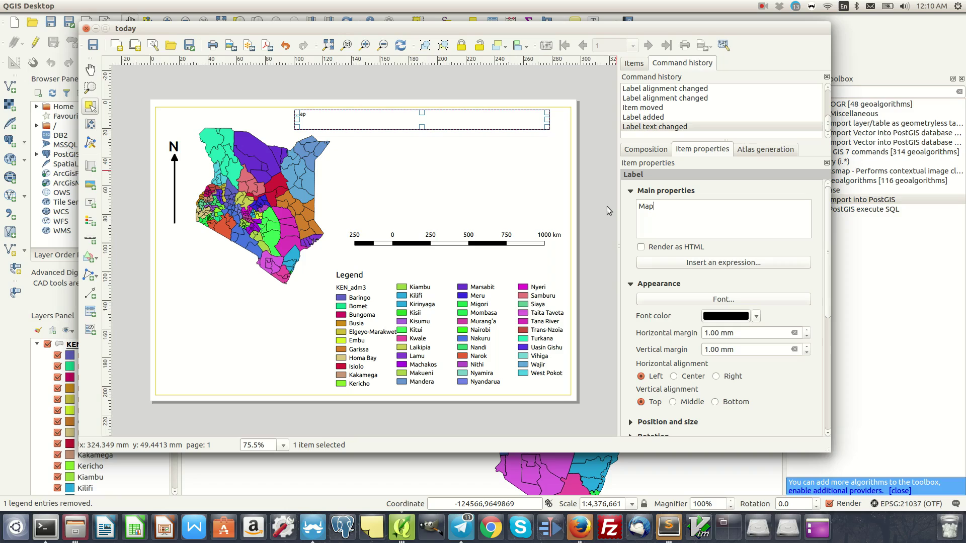
text( of Kenya)
Set the Map of Kenya title's font to Ubuntu Bold, size 26.
drag(688, 206, 616, 206)
click(709, 298)
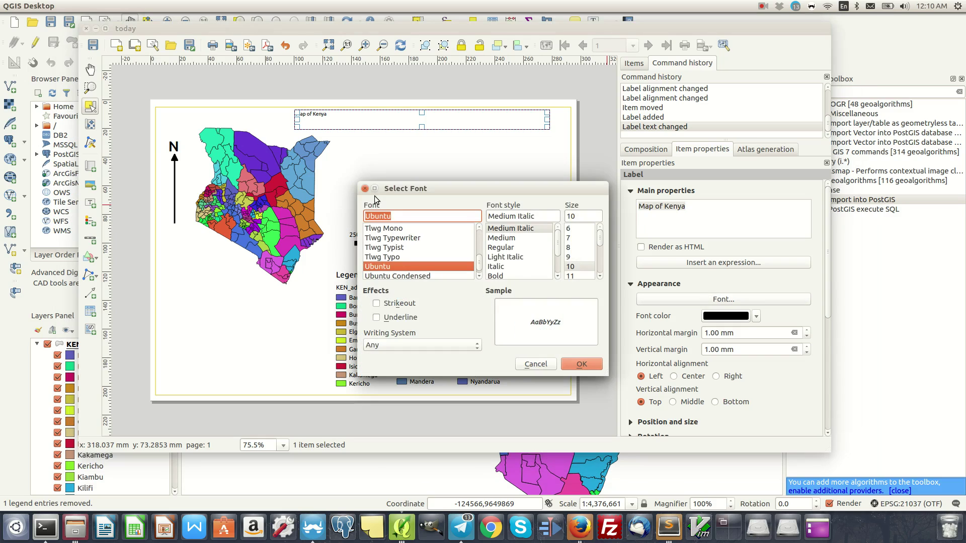
click(511, 271)
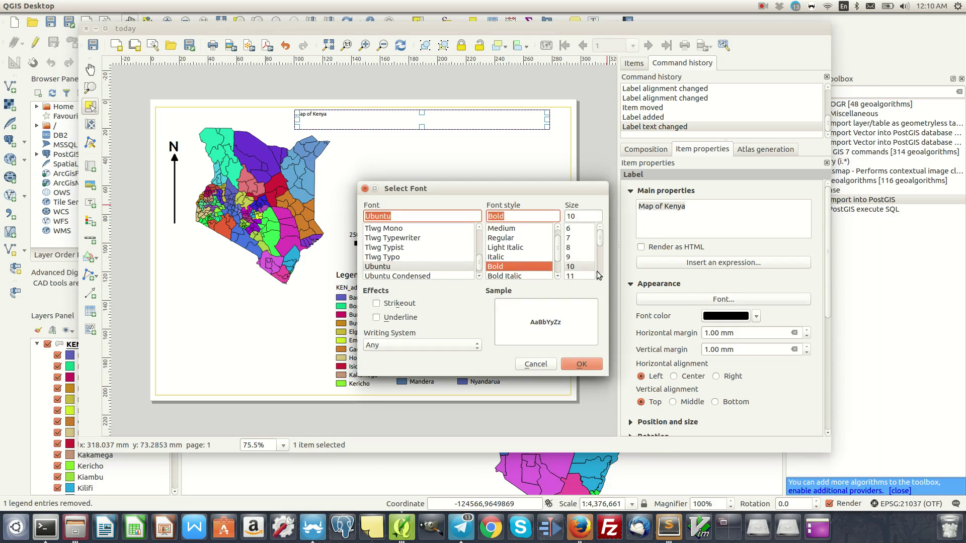
scroll(600, 271, down, 5)
click(583, 229)
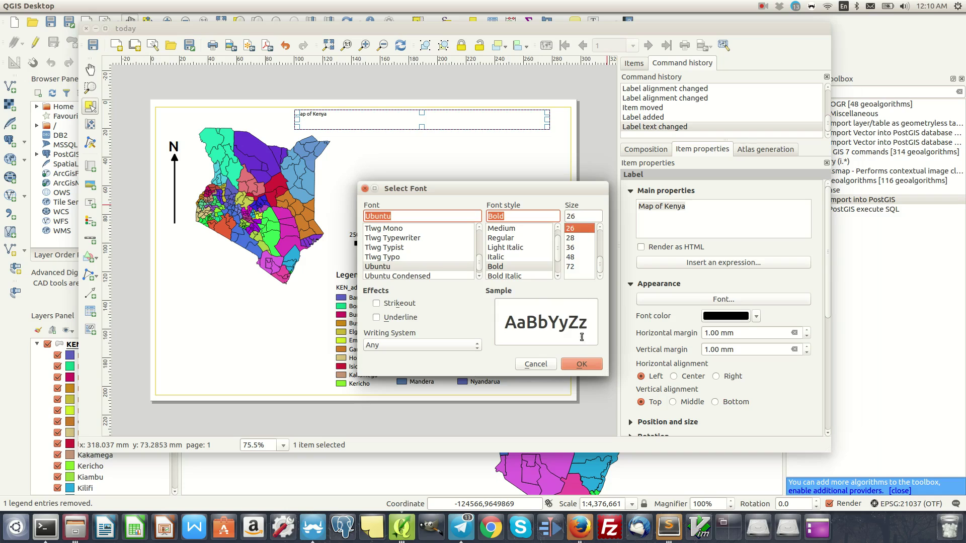
click(580, 363)
click(395, 145)
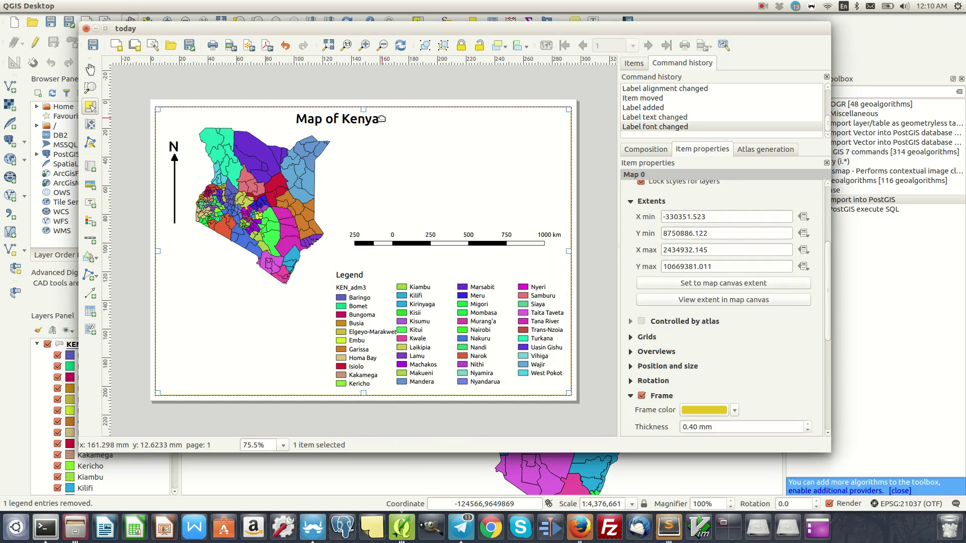
Underline the Map of Kenya title through its font settings.
click(410, 129)
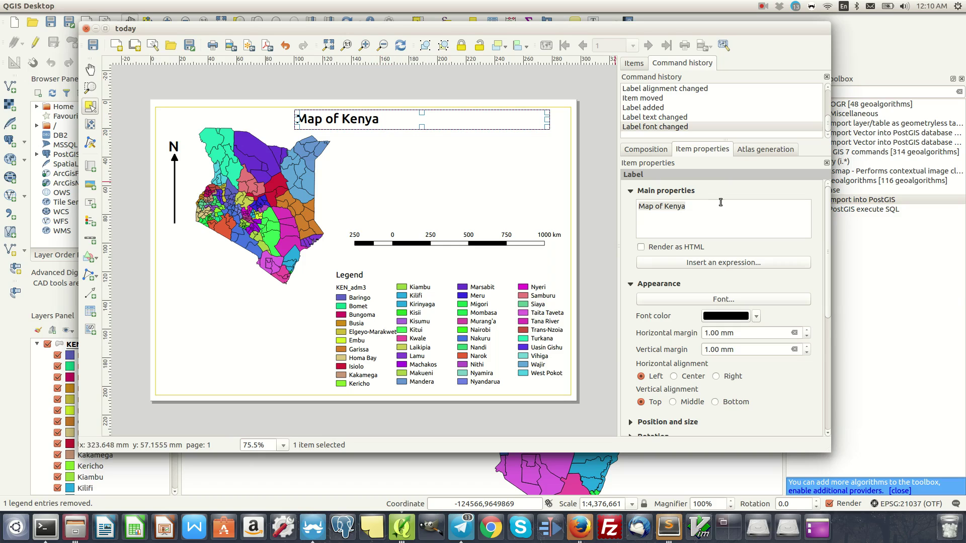
drag(694, 215, 578, 206)
click(717, 300)
click(375, 319)
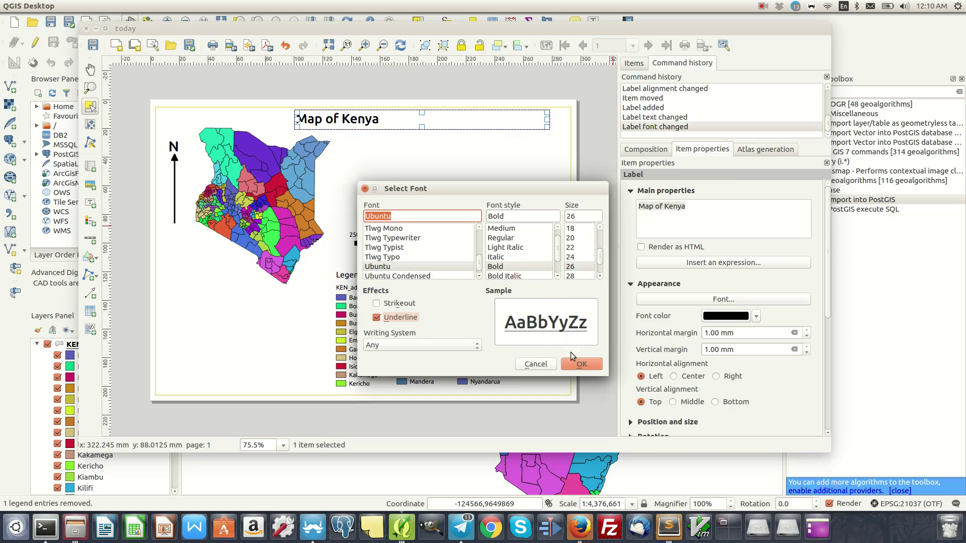
click(580, 362)
click(413, 163)
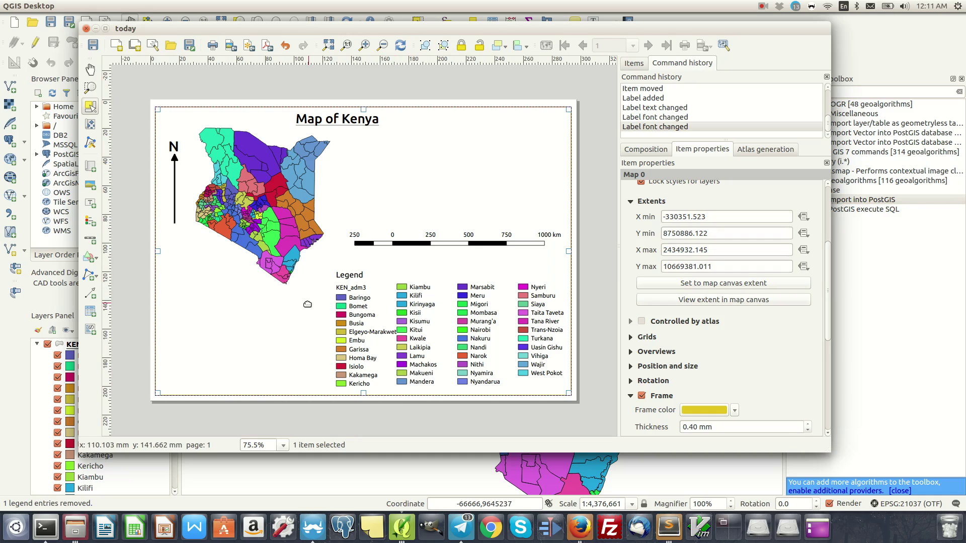
Export the composition as a PNG image named maps in the Datas folder on the Desktop.
click(267, 46)
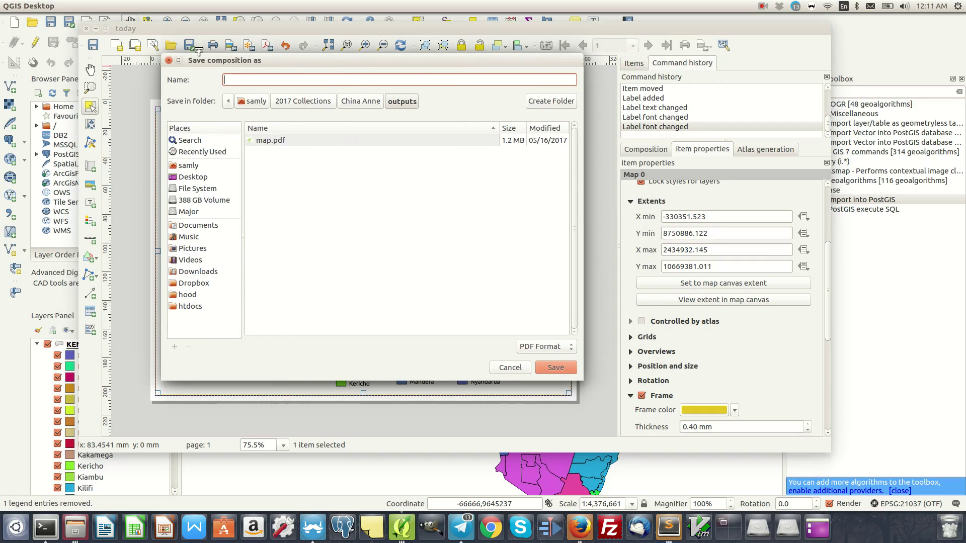
click(518, 367)
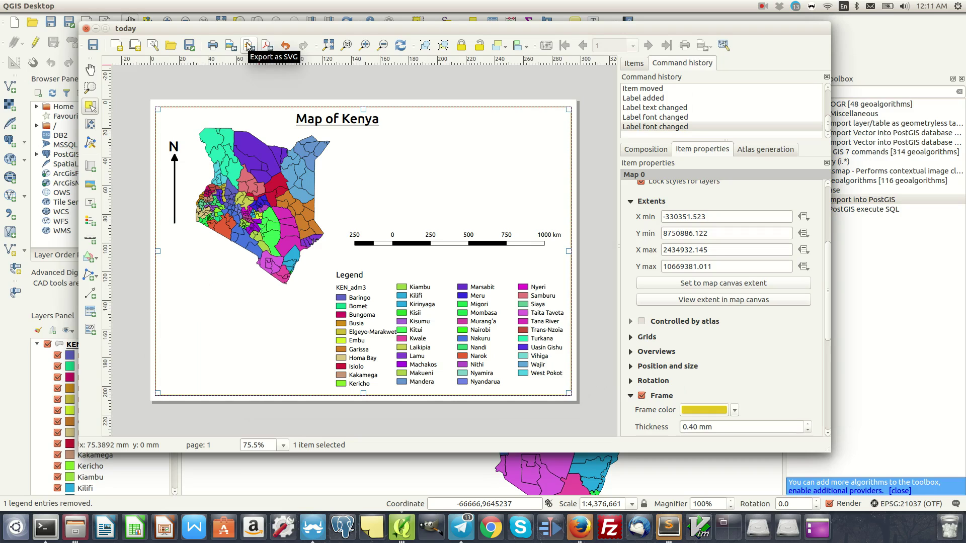
click(231, 45)
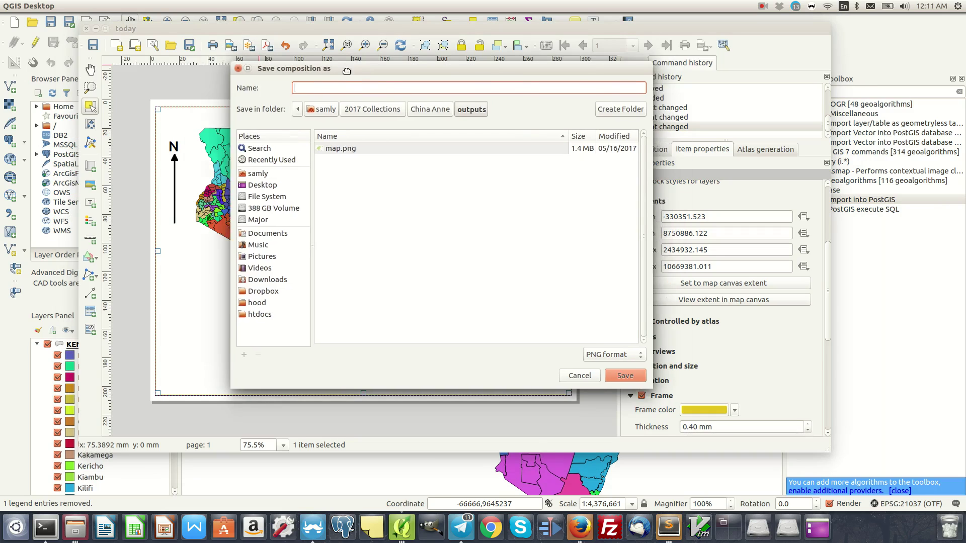
drag(347, 71, 314, 71)
click(235, 221)
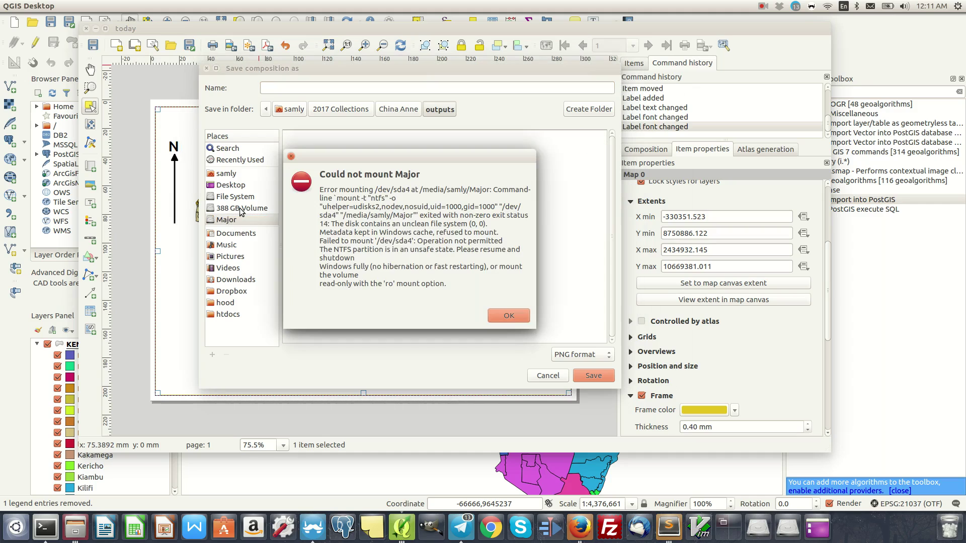
key(Return)
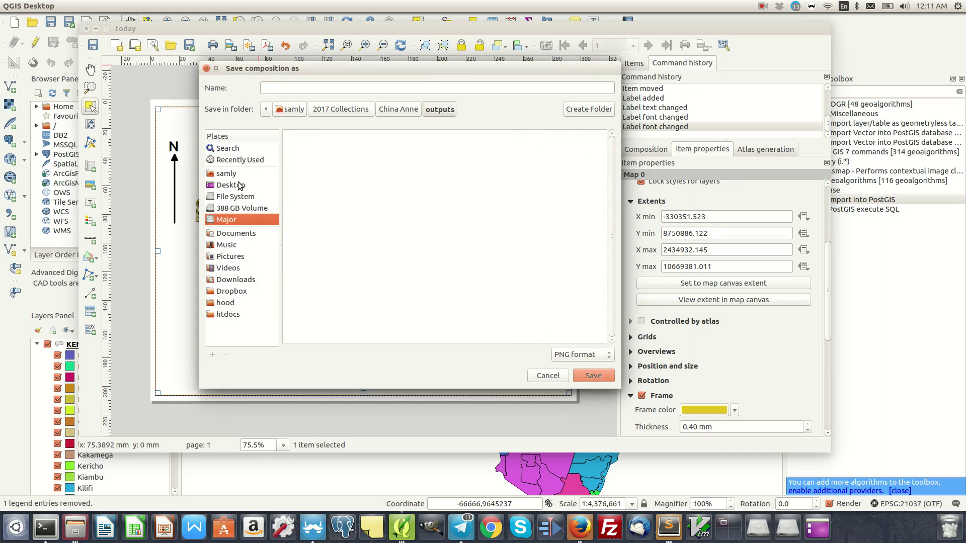
click(238, 184)
double_click(323, 171)
click(320, 87)
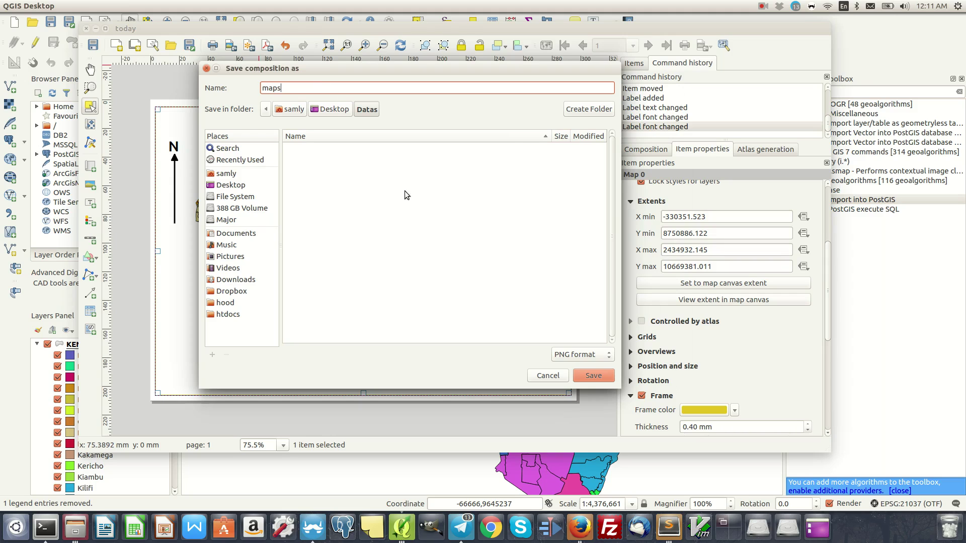
click(594, 375)
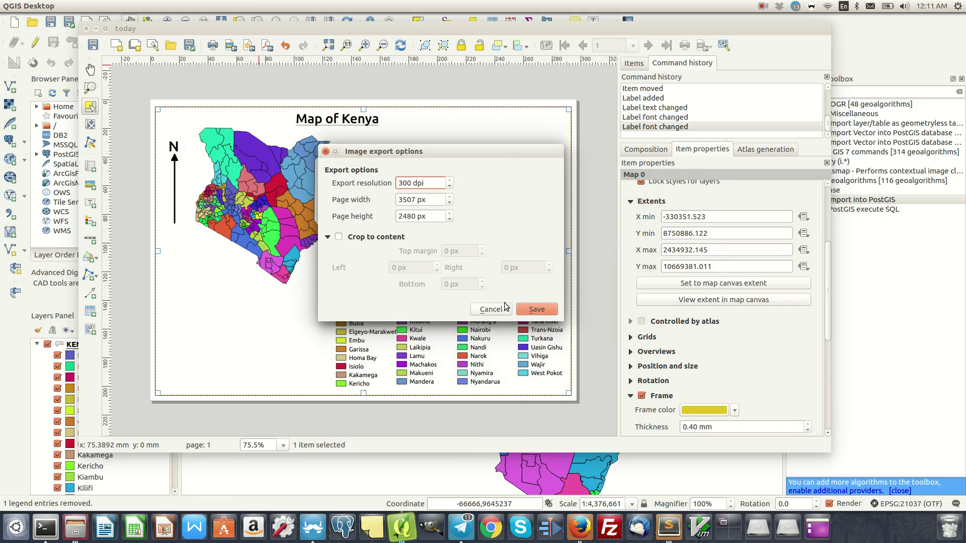
Save the exported image with a resolution of 300 dpi.
drag(432, 185, 360, 190)
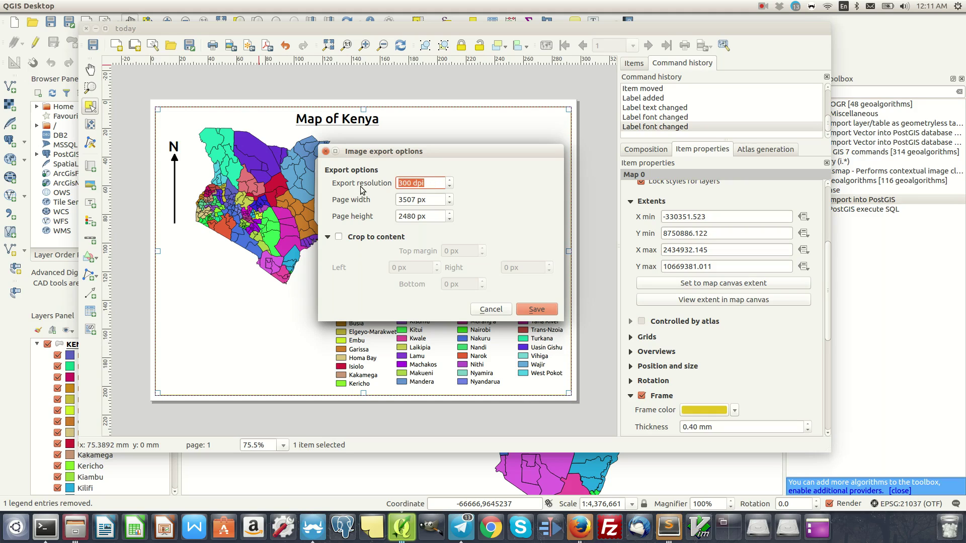
click(416, 183)
drag(429, 182, 397, 185)
click(426, 184)
click(535, 310)
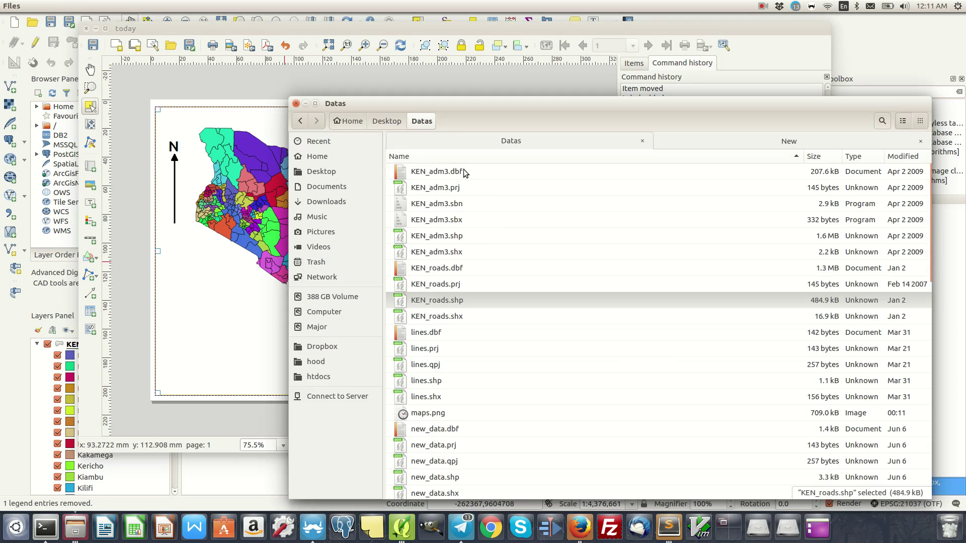
View the exported maps.png from the Datas folder, and close the image viewer.
click(464, 172)
double_click(463, 412)
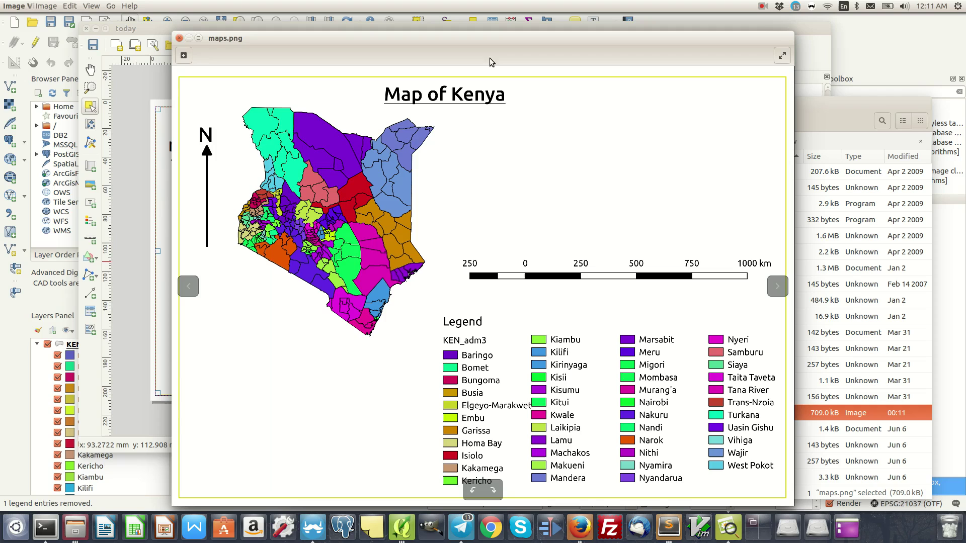
click(179, 38)
Return to the composer and save the QGIS project as todau in the Datas folder on the Desktop.
click(738, 33)
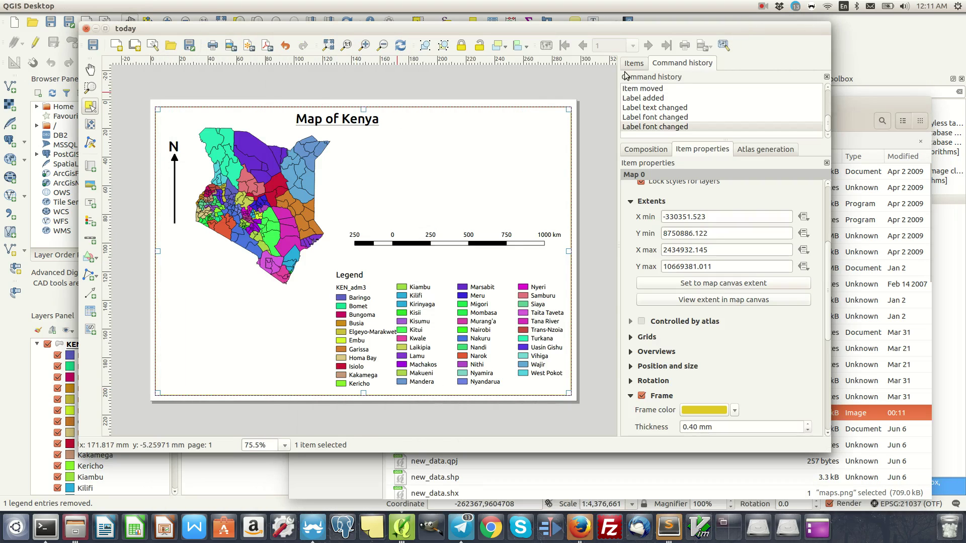
click(94, 44)
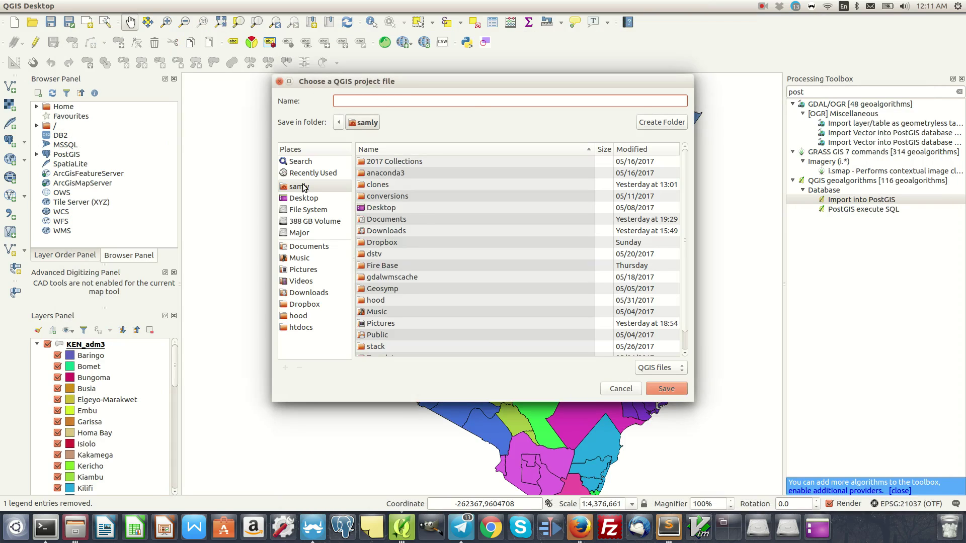
click(316, 199)
double_click(403, 184)
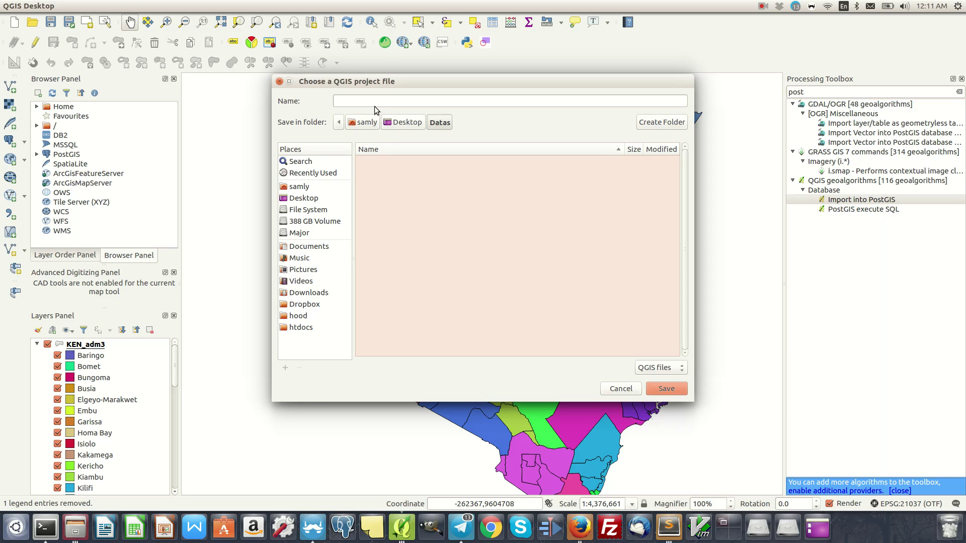
click(374, 102)
text(toda)
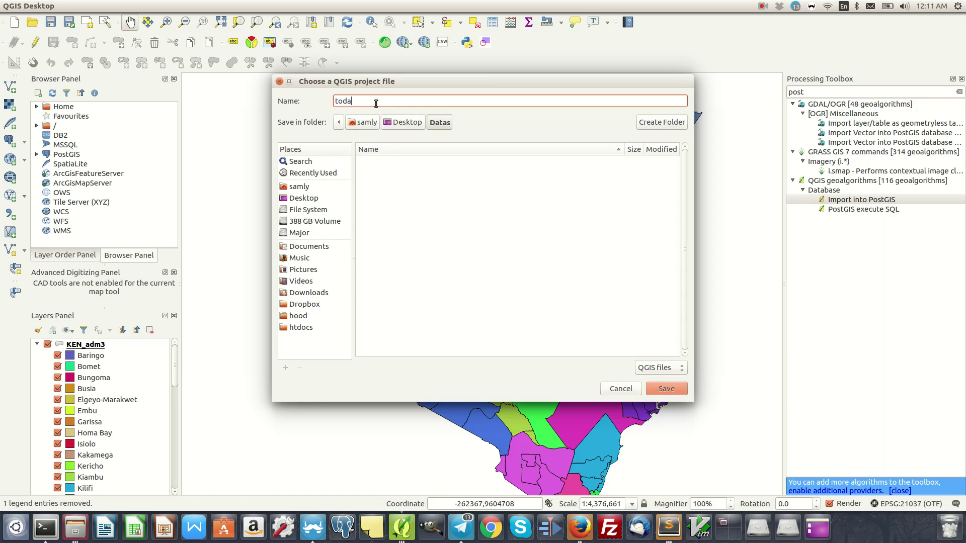
click(666, 389)
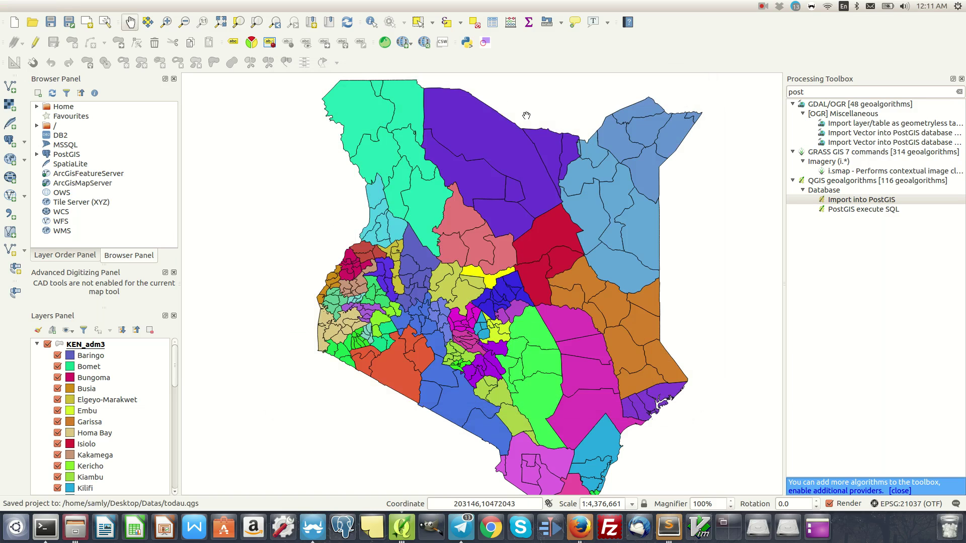
Close the DB Manager window and save the project again from the main QGIS window.
click(402, 529)
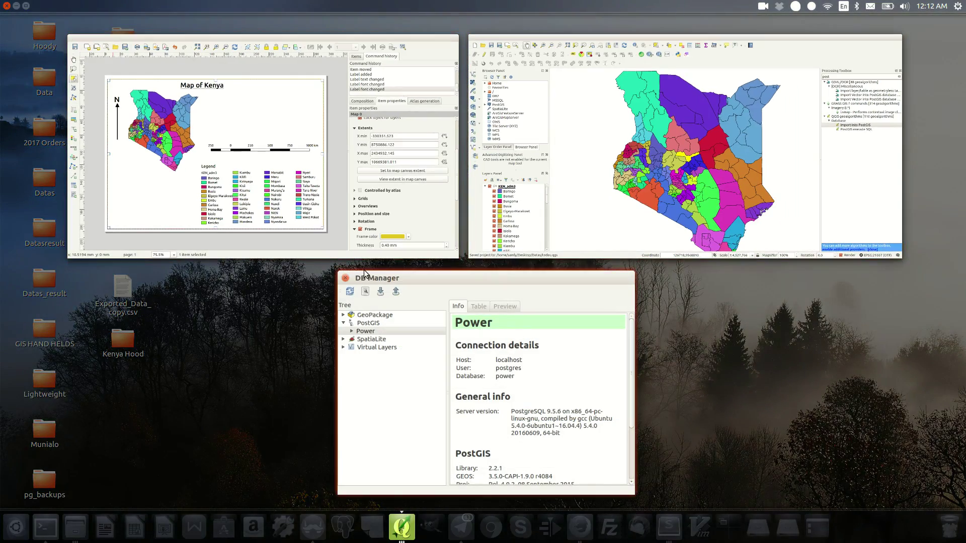
click(345, 278)
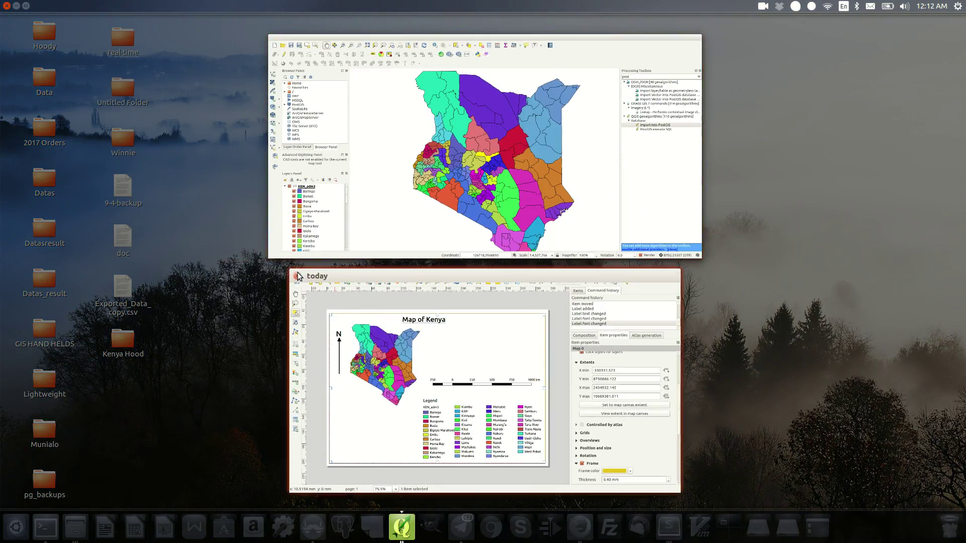
click(547, 198)
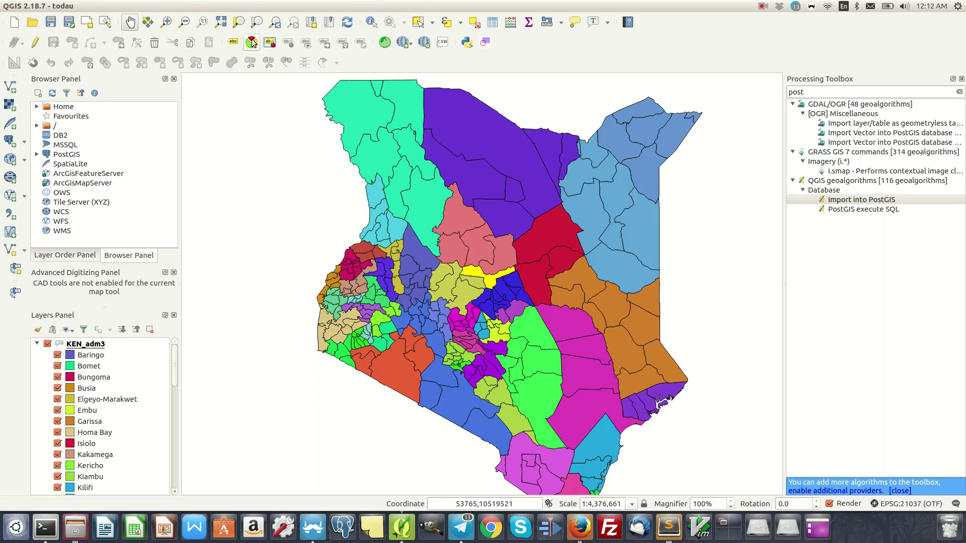
click(52, 23)
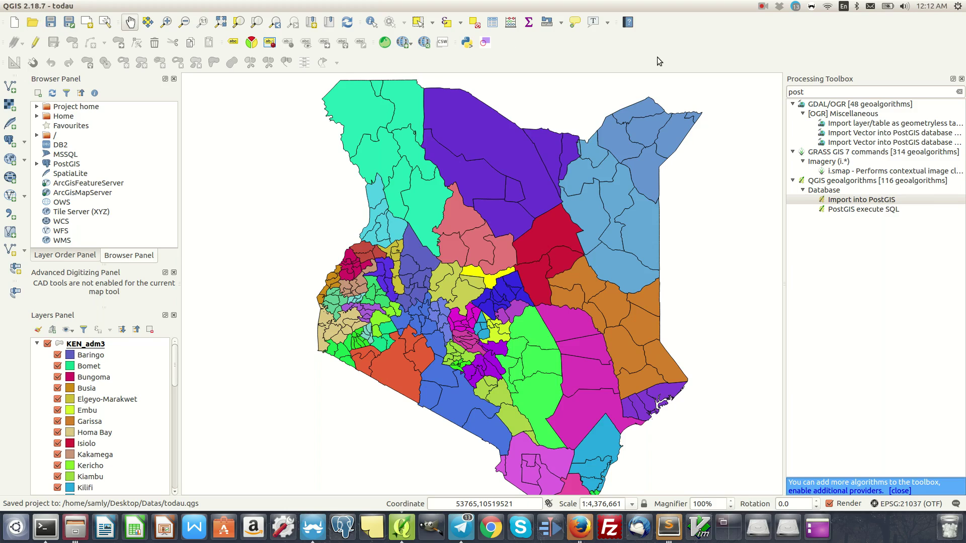
click(47, 6)
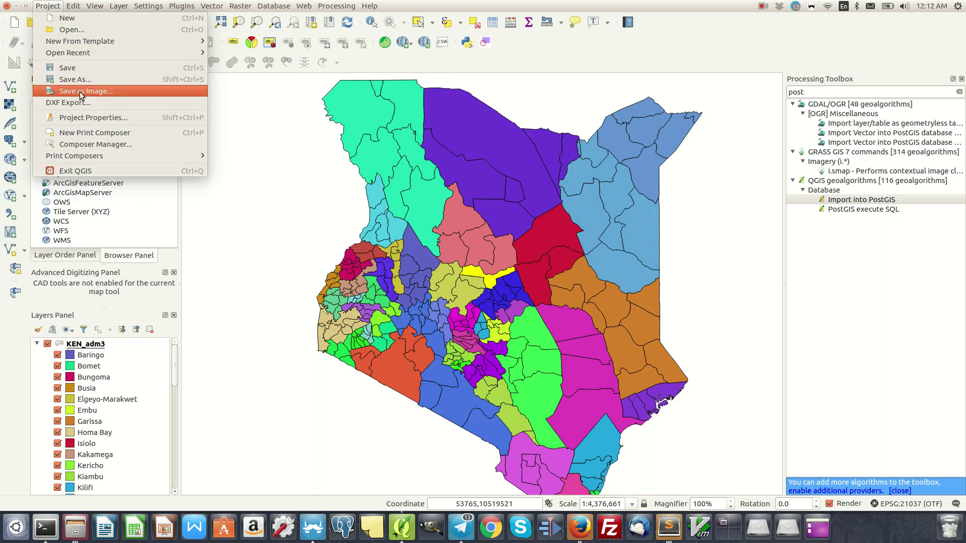
click(577, 62)
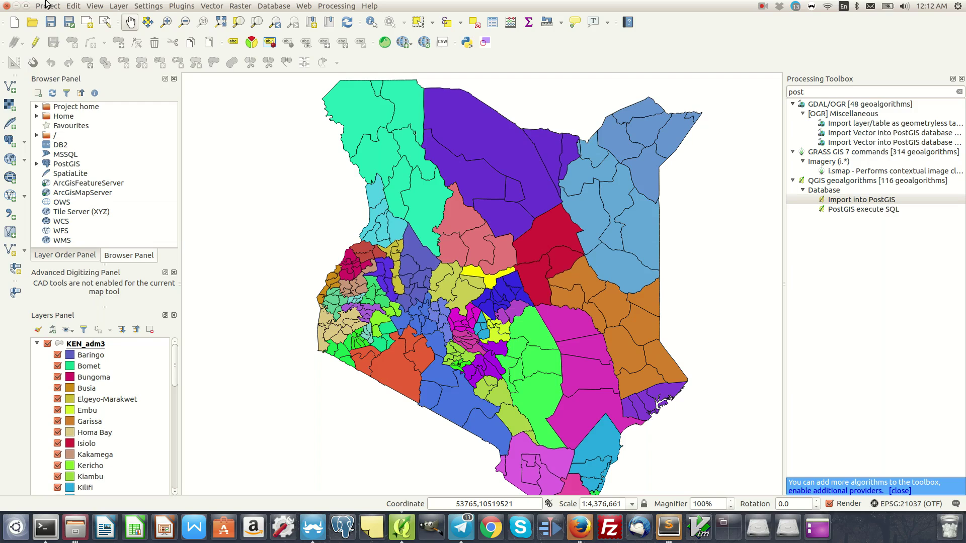
click(47, 6)
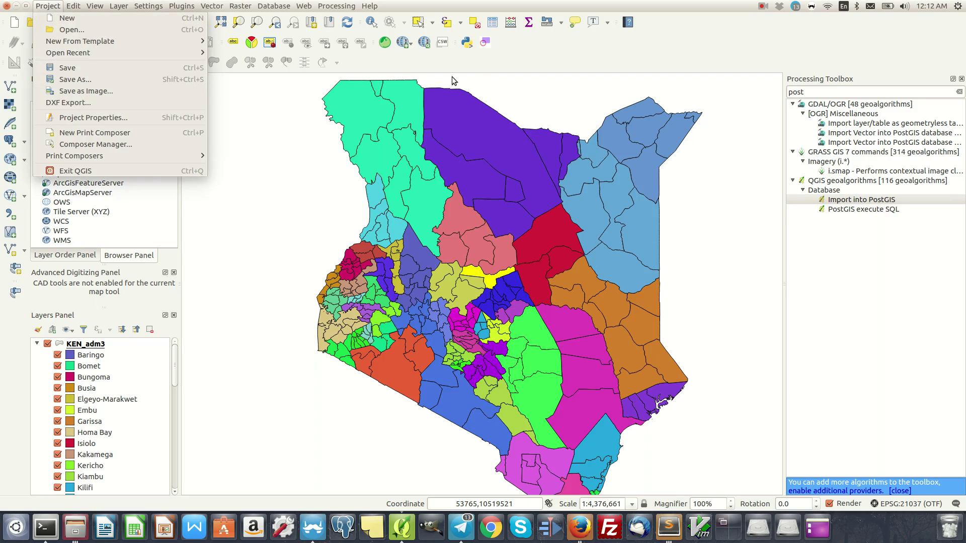
click(481, 71)
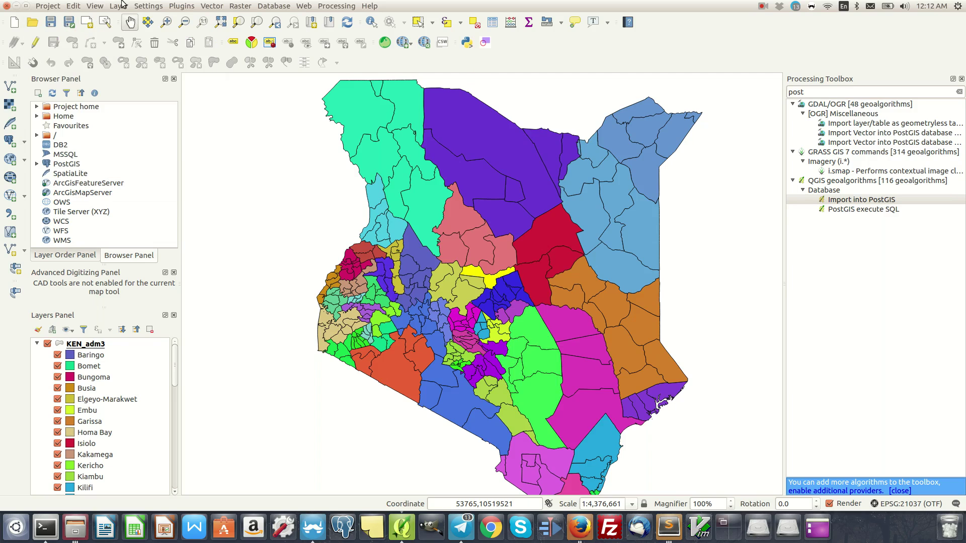
click(121, 6)
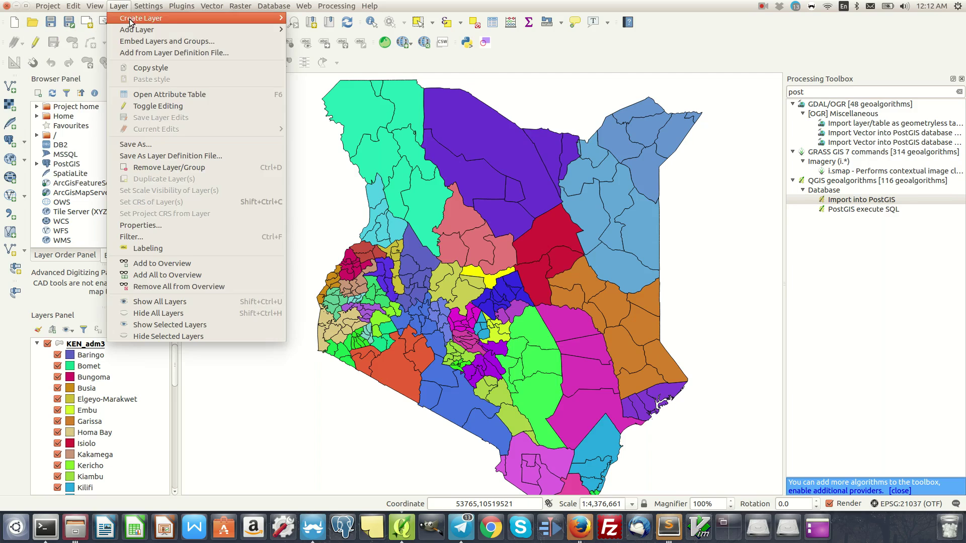
click(547, 29)
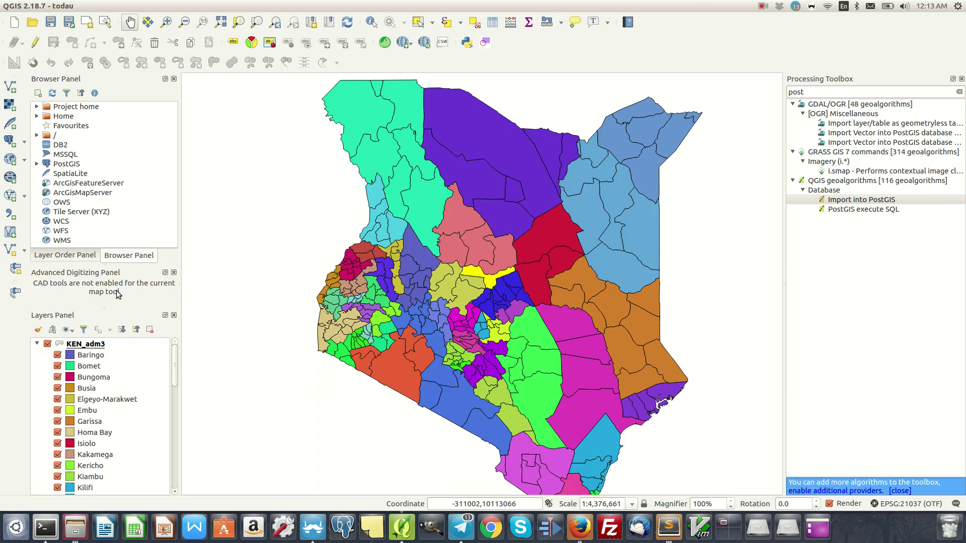
right_click(93, 347)
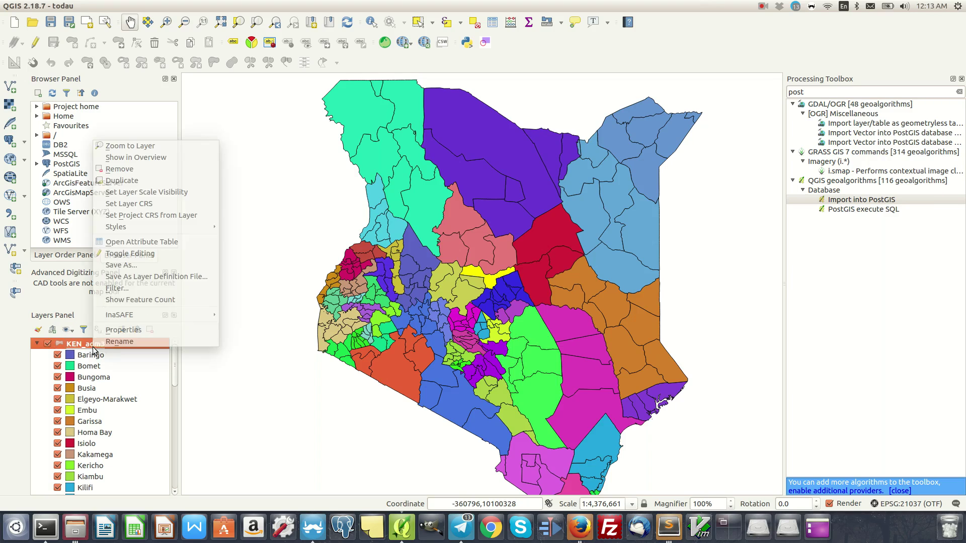
Turn on labels for the KEN_adm3 layer, using the NAME_2 field as the label text.
click(132, 330)
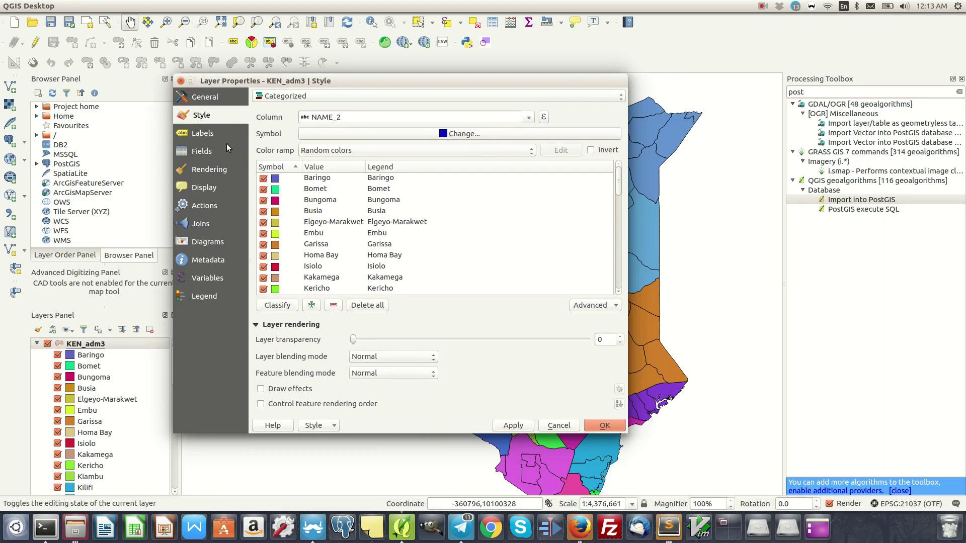
click(216, 134)
click(492, 97)
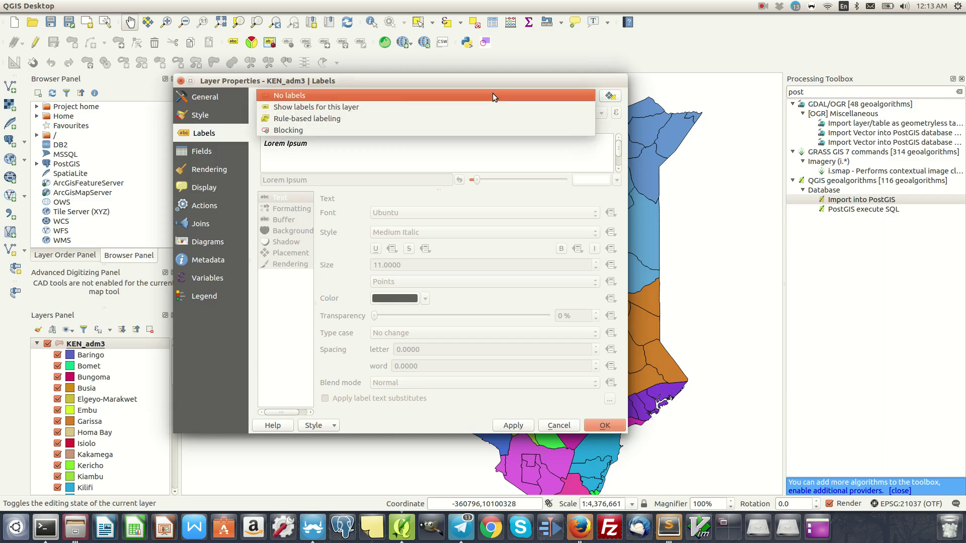
click(288, 110)
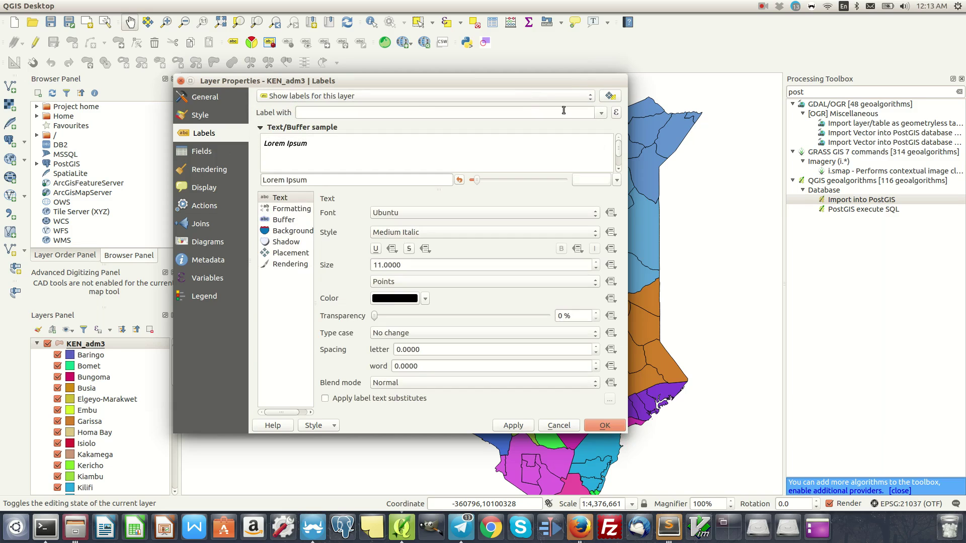
click(605, 115)
click(318, 181)
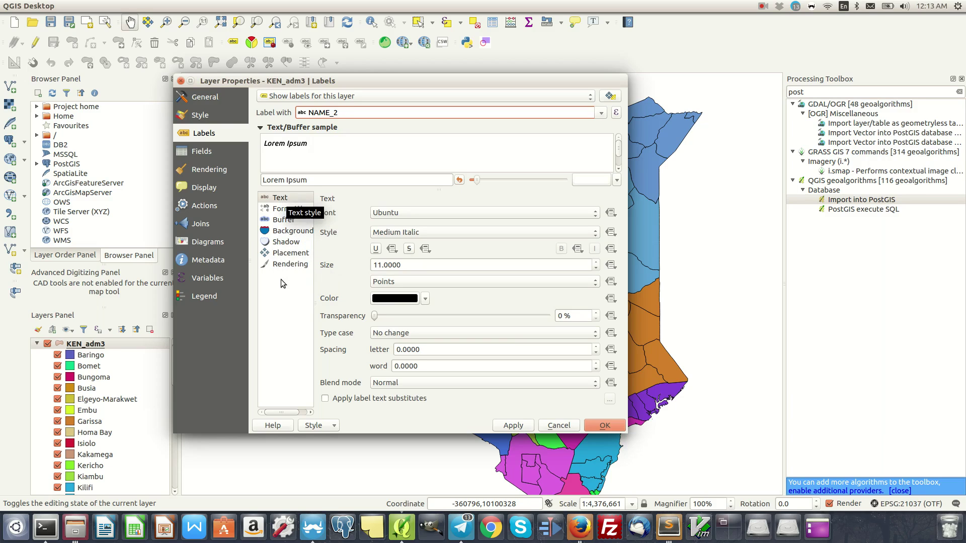
Force the label points inside the polygons in the placement settings, and apply the labels to the map.
click(290, 254)
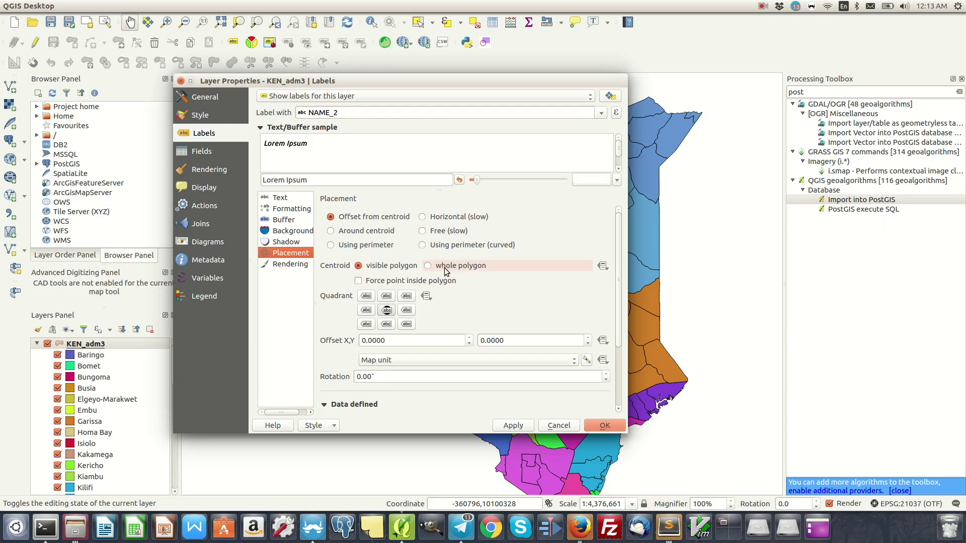
click(403, 282)
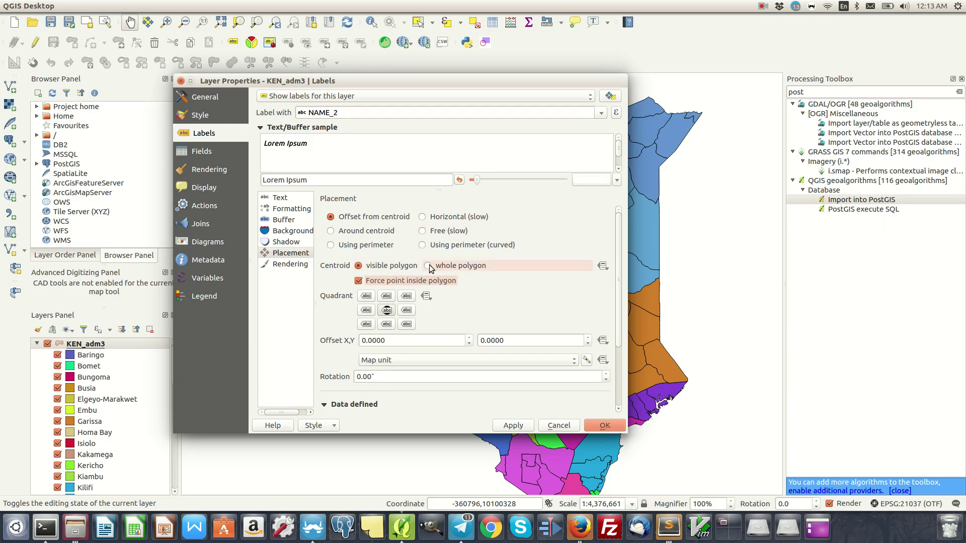
click(385, 281)
click(383, 282)
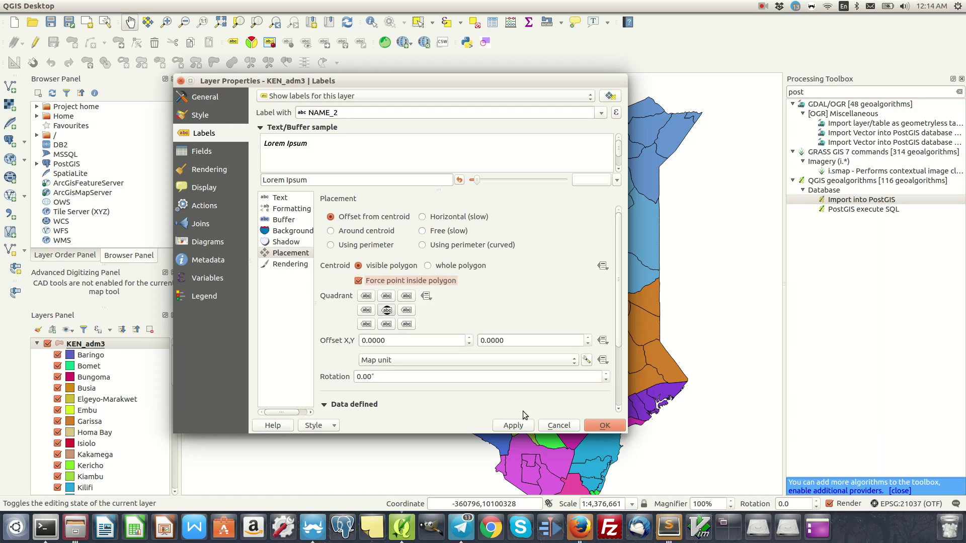
click(511, 425)
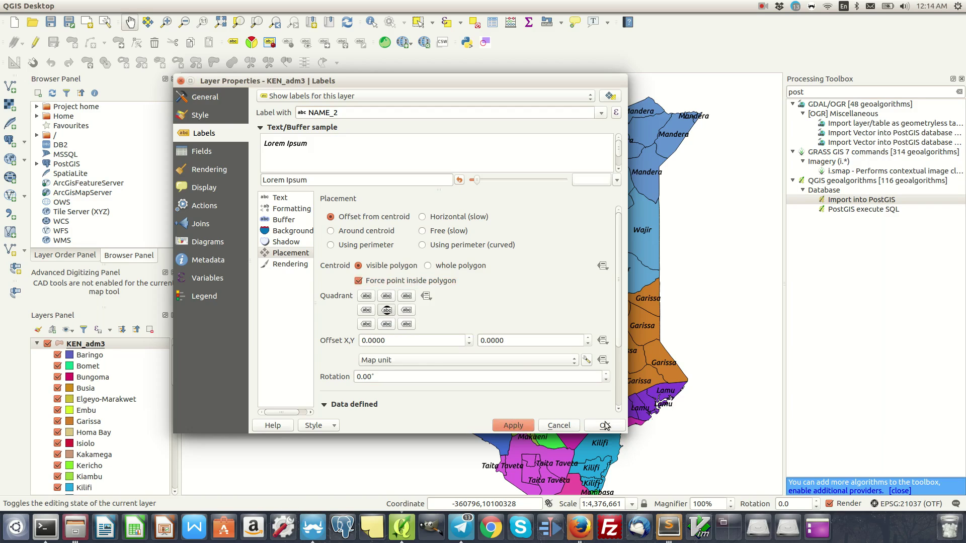
click(605, 426)
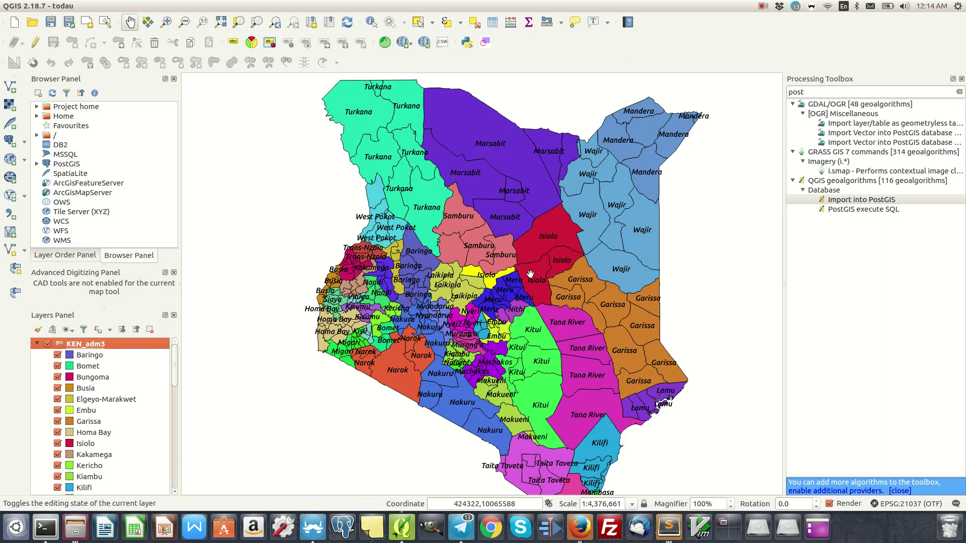
Enable scale-based visibility for the KEN_adm3 labels with minimum 1 and maximum 10000000, and apply it.
scroll(530, 274, up, 1)
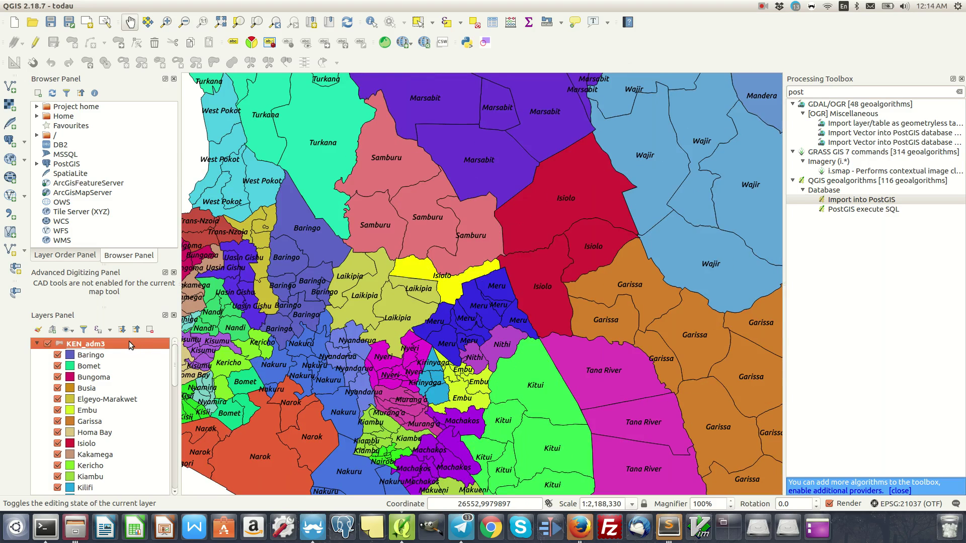
double_click(129, 342)
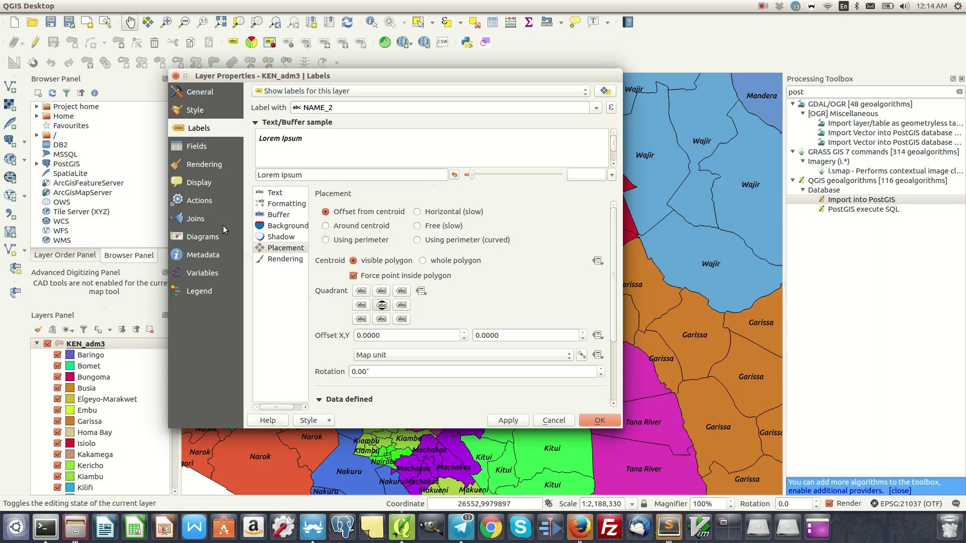
click(292, 258)
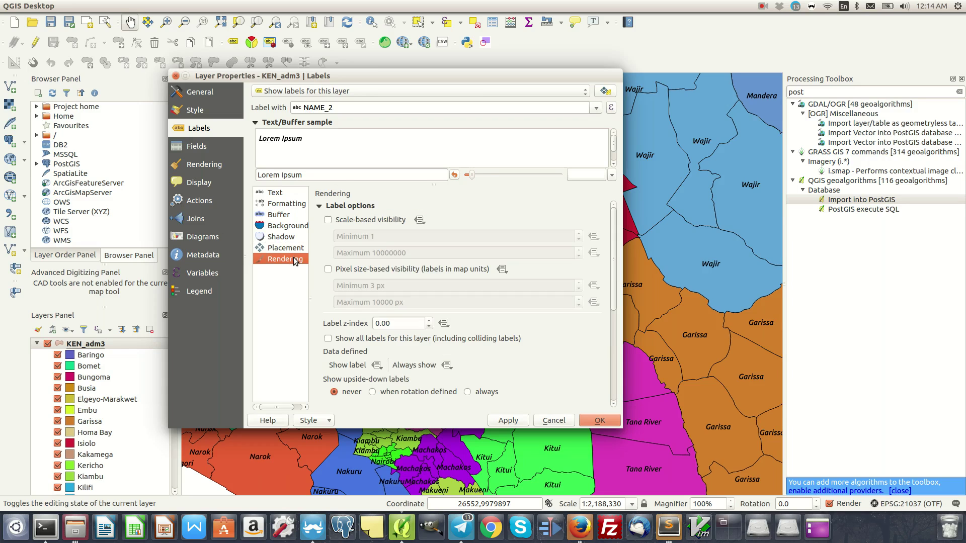
click(370, 220)
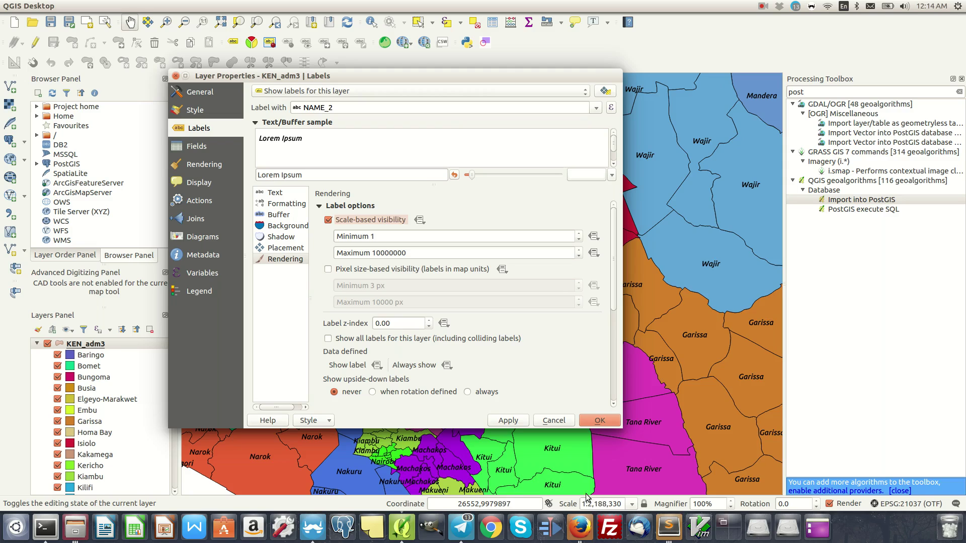
drag(406, 253, 382, 253)
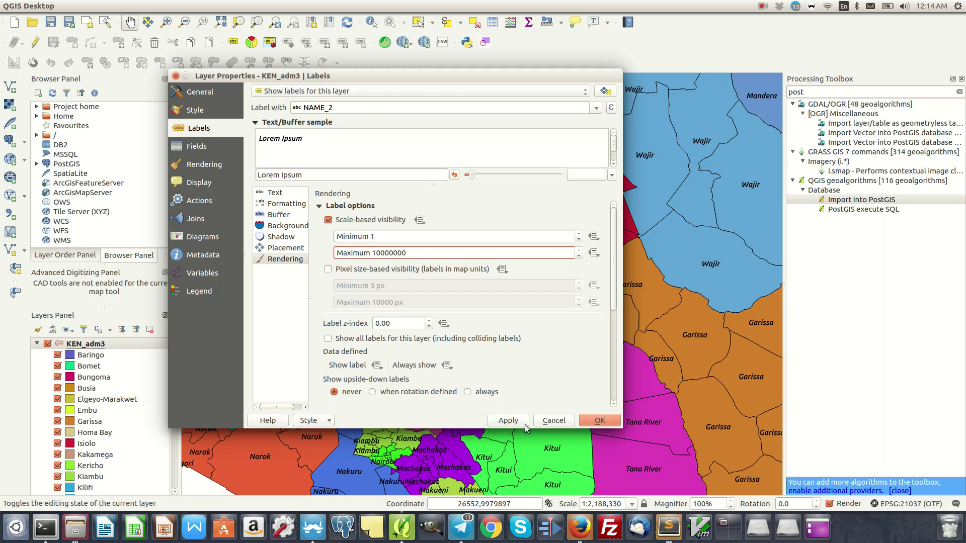
click(508, 421)
click(599, 420)
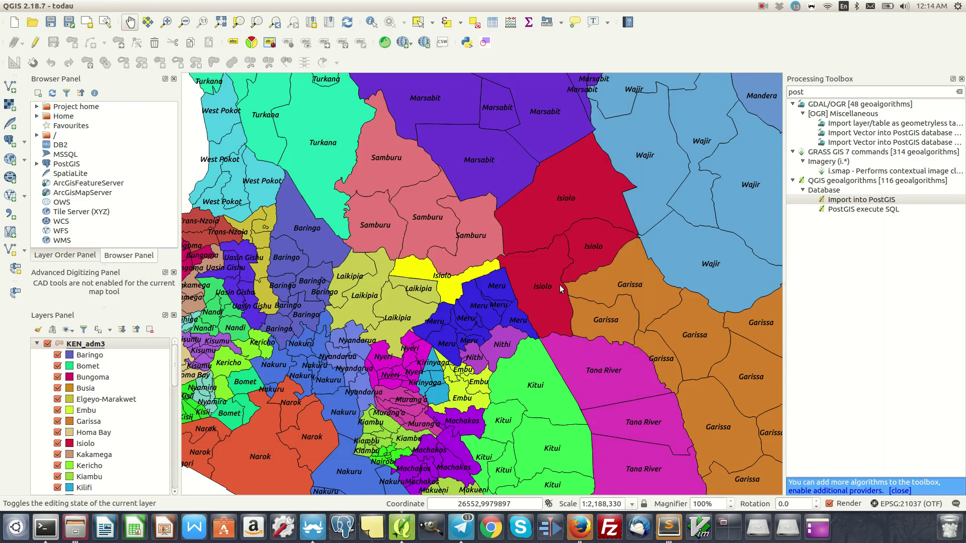
Test the label visibility at different map scales, and lower the labels' maximum scale to 5000000.
scroll(468, 295, up, 2)
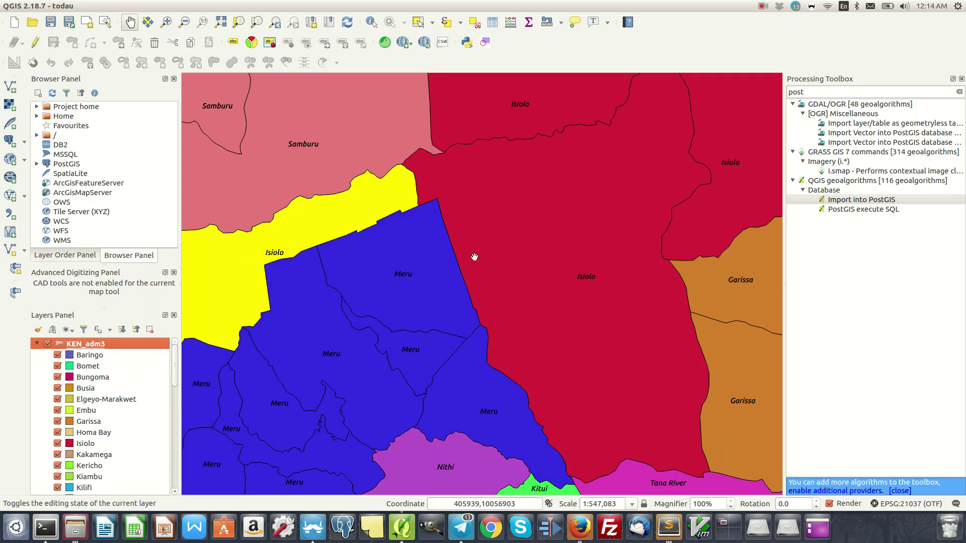
scroll(472, 256, down, 3)
scroll(491, 242, down, 2)
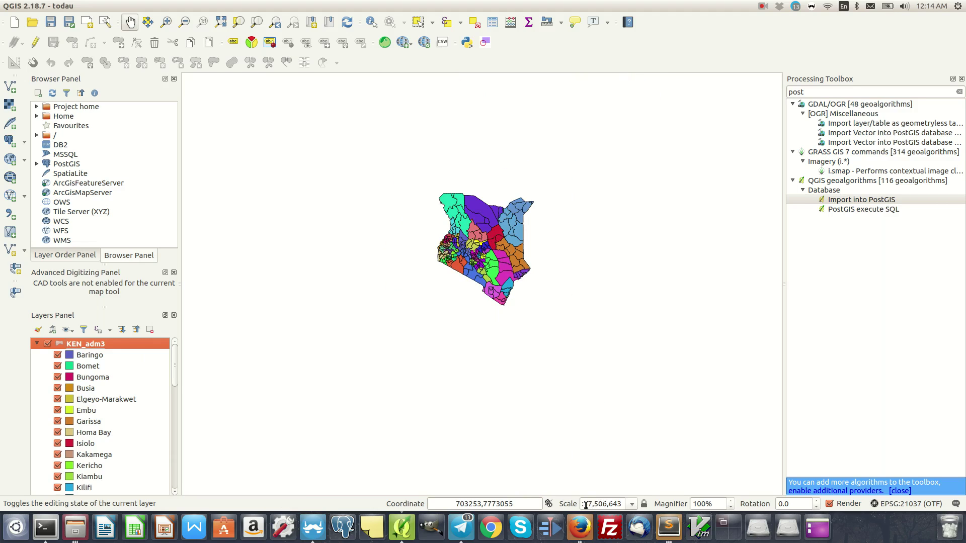
scroll(488, 248, up, 1)
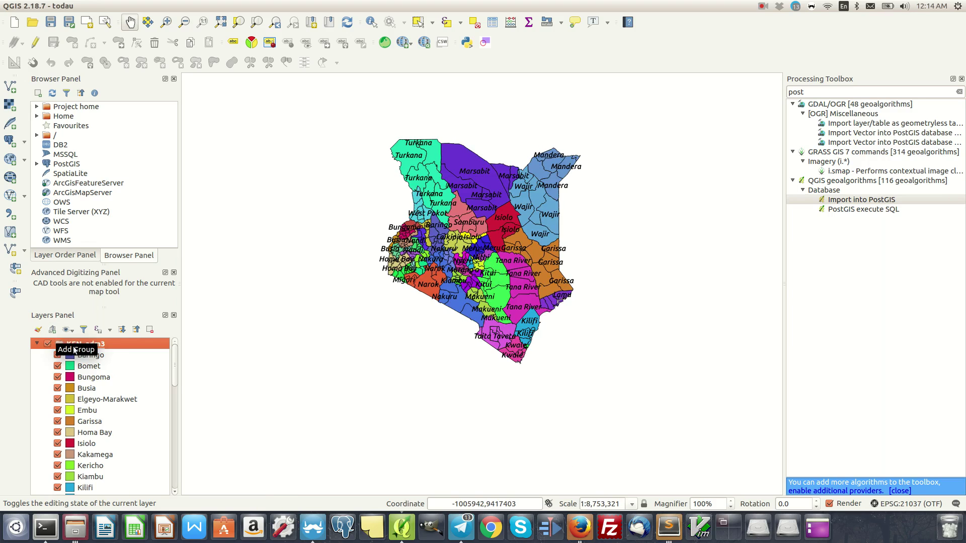
drag(477, 183, 483, 193)
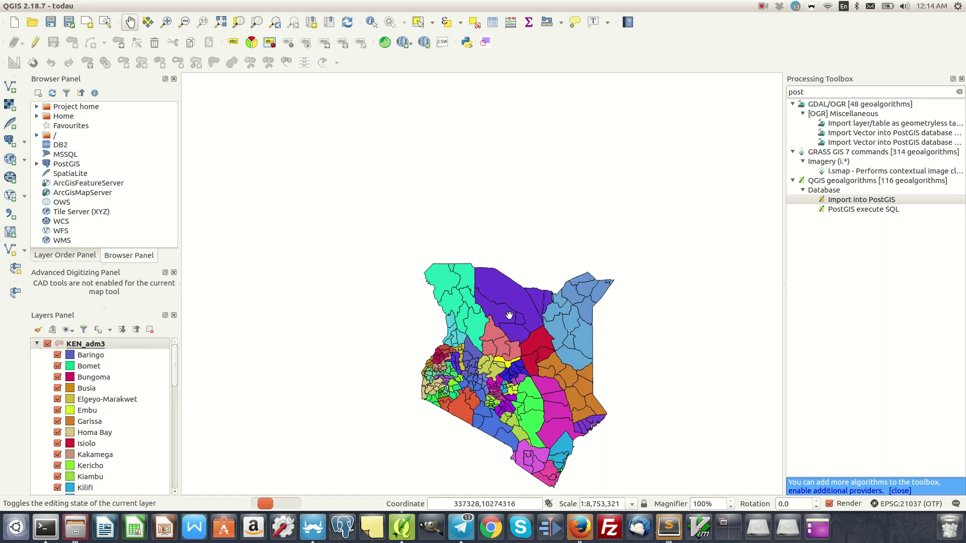
scroll(470, 162, up, 2)
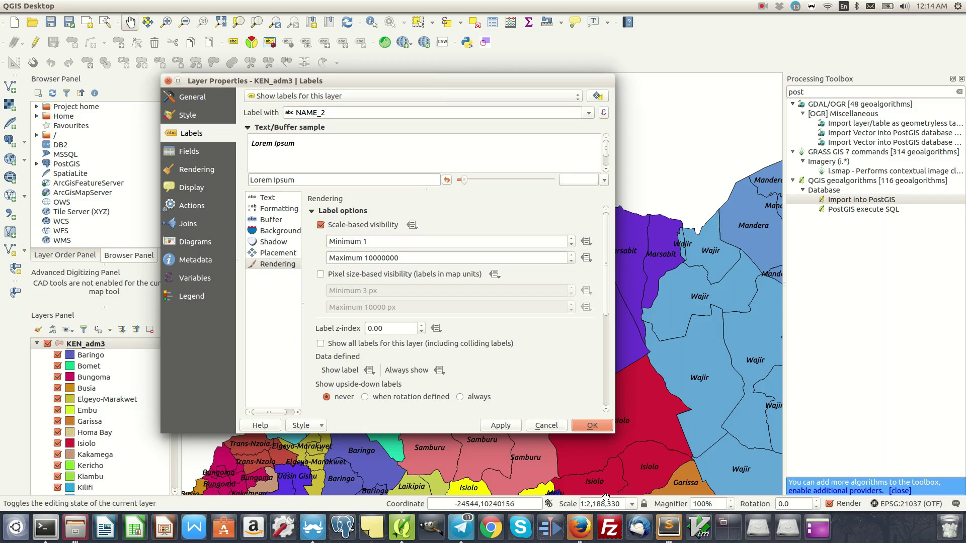
click(372, 258)
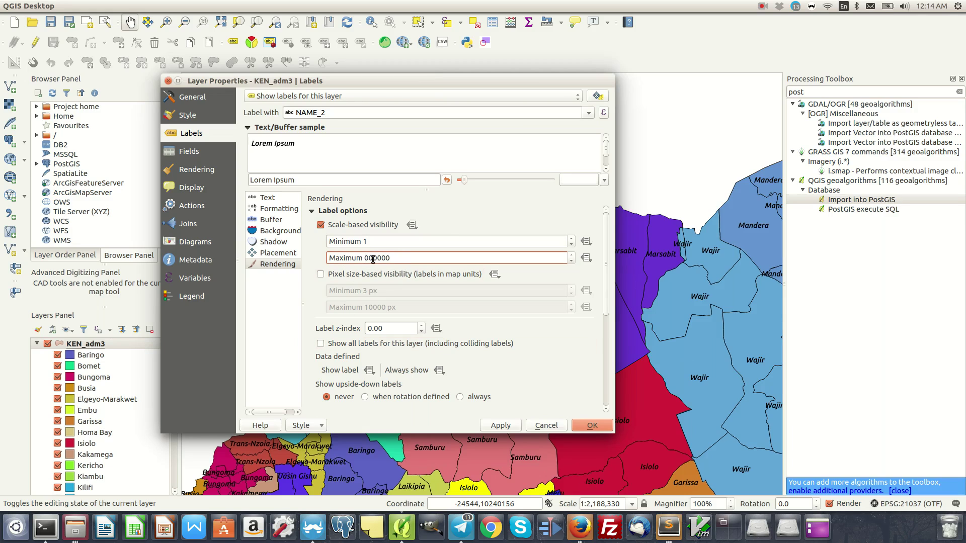
click(491, 428)
click(589, 426)
Check at which map scales the KEN_adm3 labels appear, and review the layer's label rendering settings without changing them.
scroll(569, 392, down, 1)
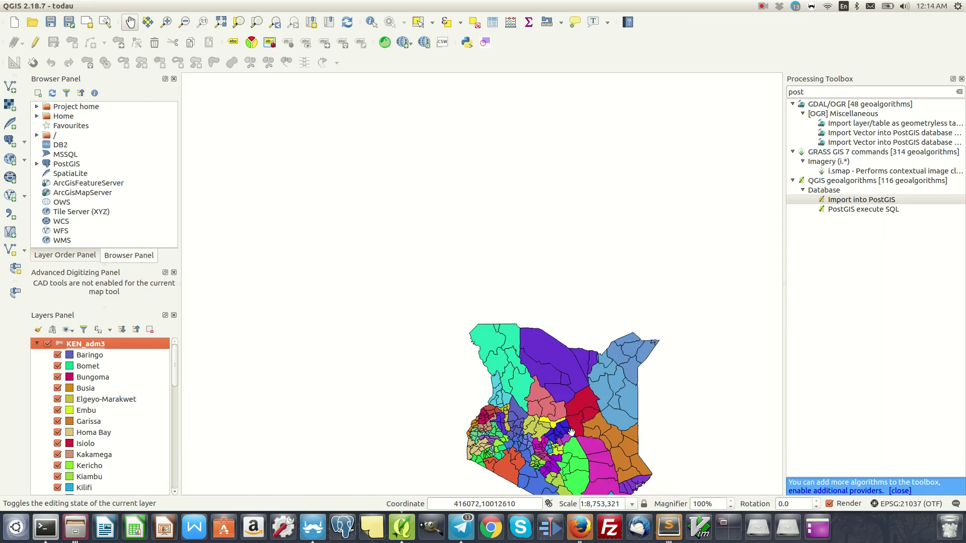
drag(569, 399, 502, 280)
scroll(502, 218, down, 1)
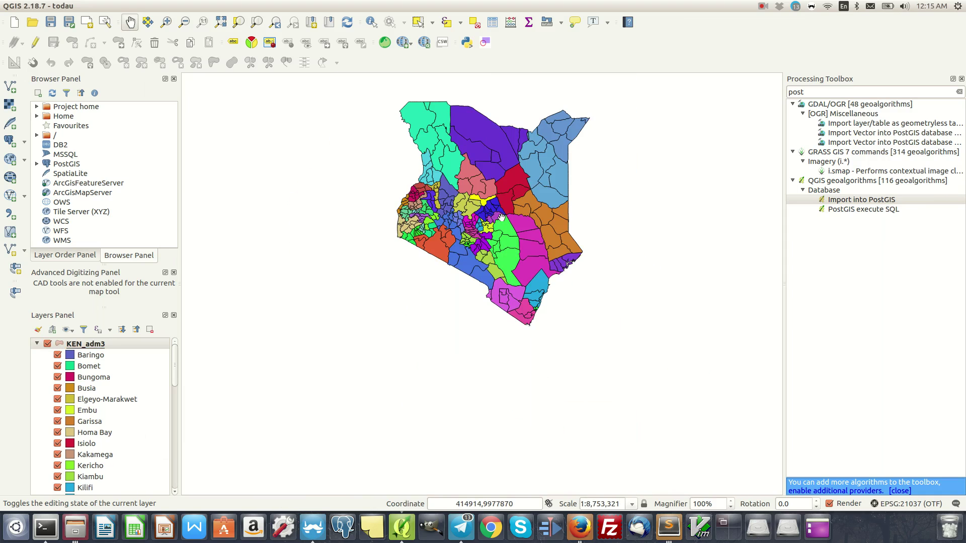
scroll(502, 170, up, 1)
scroll(501, 170, down, 1)
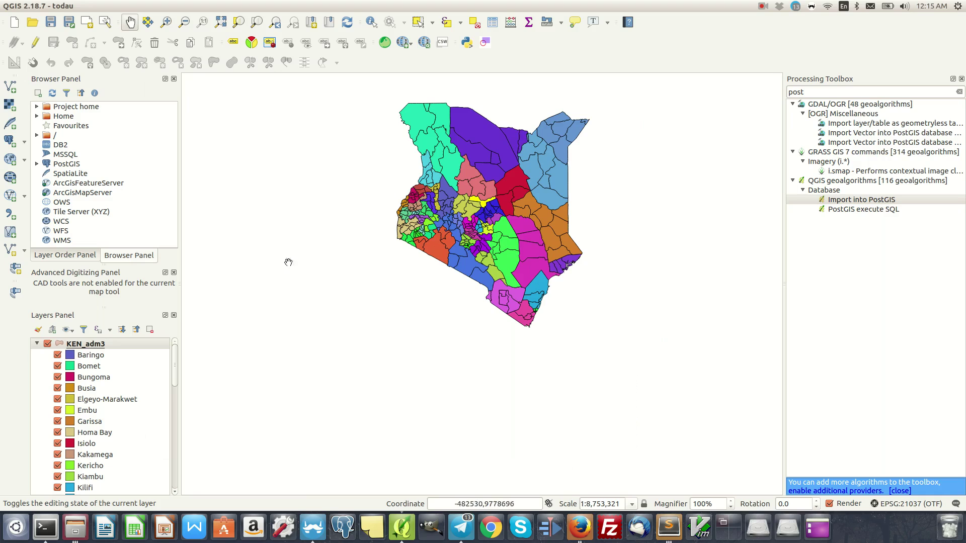
click(116, 342)
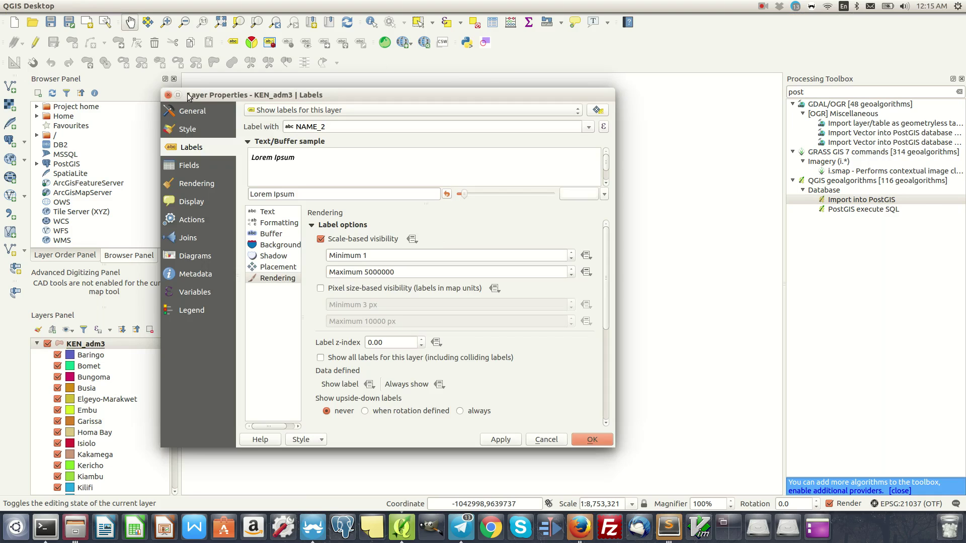
key(Escape)
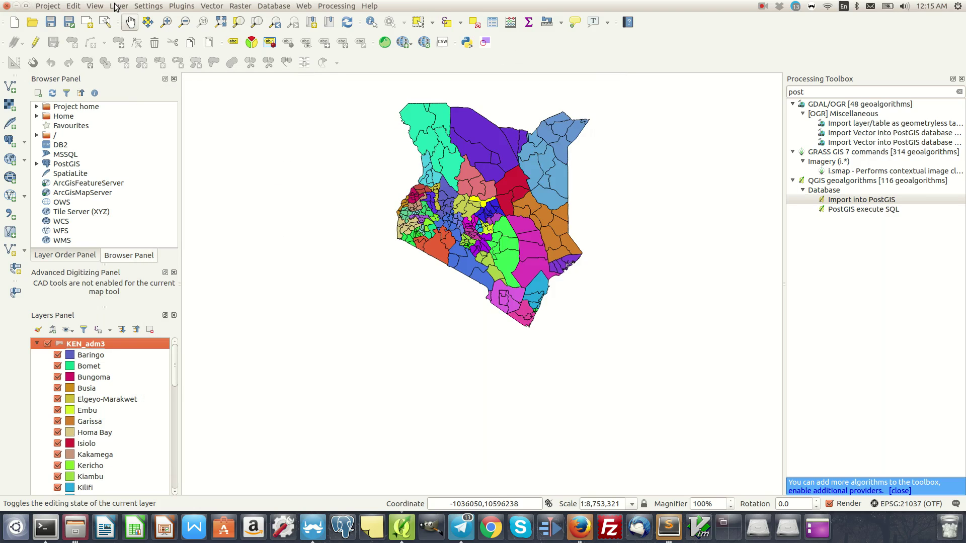
Open the program options and look through the General and System settings.
click(148, 7)
click(170, 64)
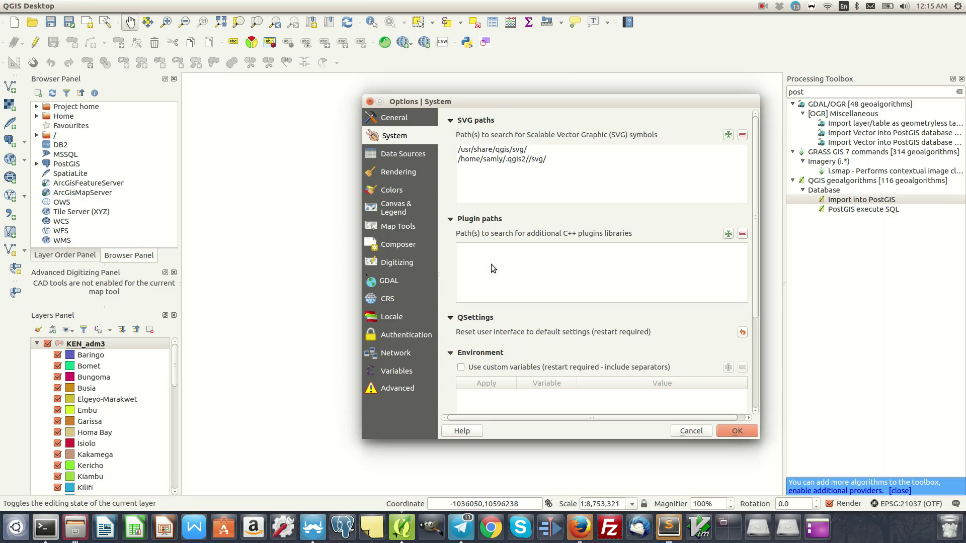
click(387, 120)
scroll(618, 290, down, 1)
scroll(619, 290, up, 1)
click(395, 137)
Examine the Rendering options and the System environment variables, close the options without saving, and view the labelled map closer.
click(388, 174)
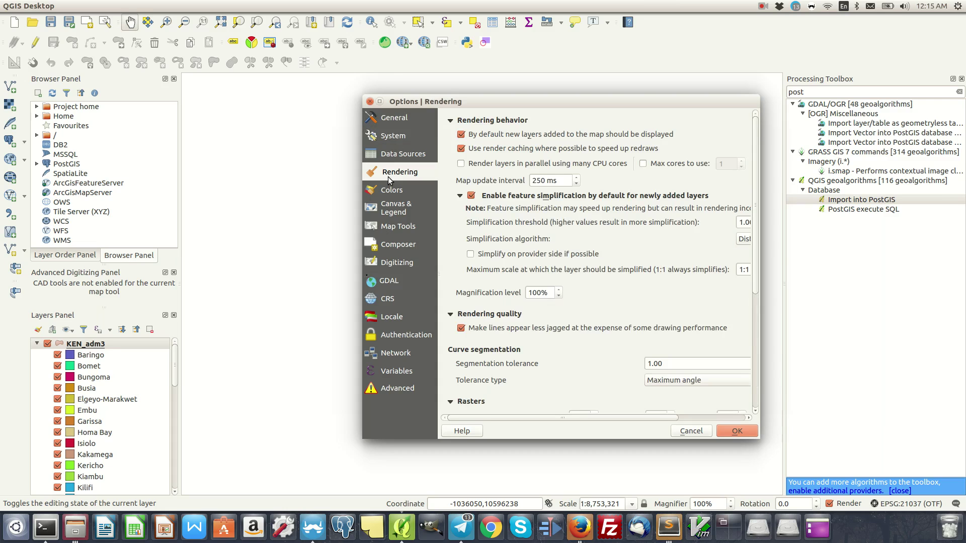
scroll(492, 350, down, 8)
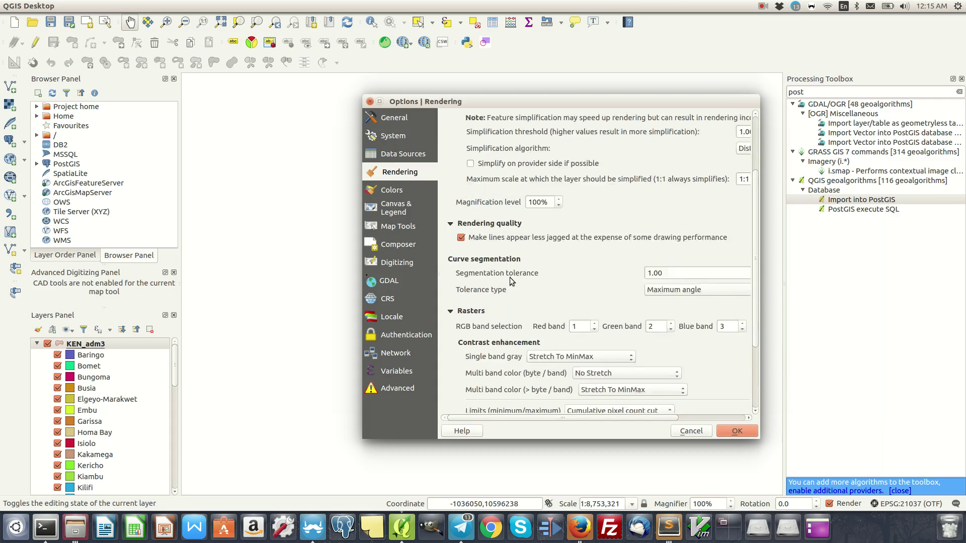
scroll(519, 270, up, 8)
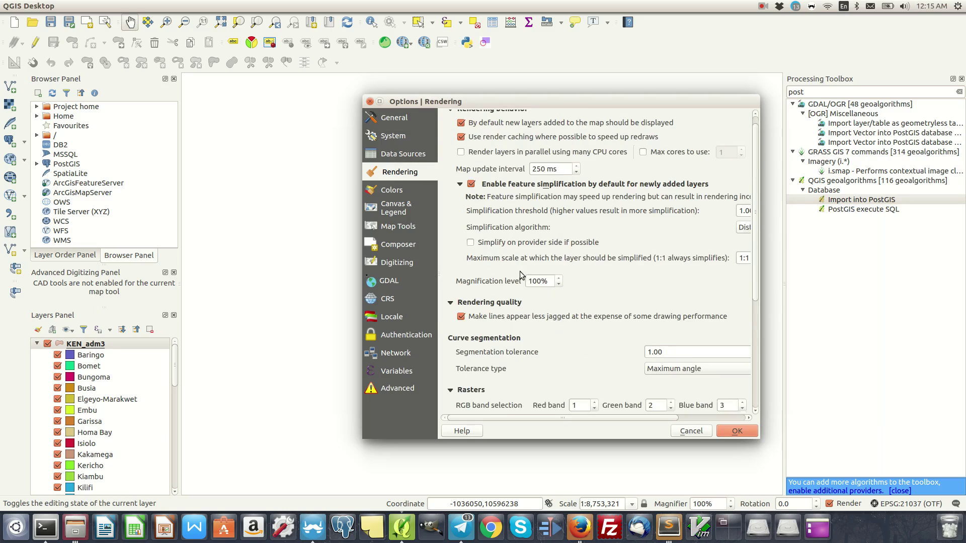
scroll(561, 312, down, 8)
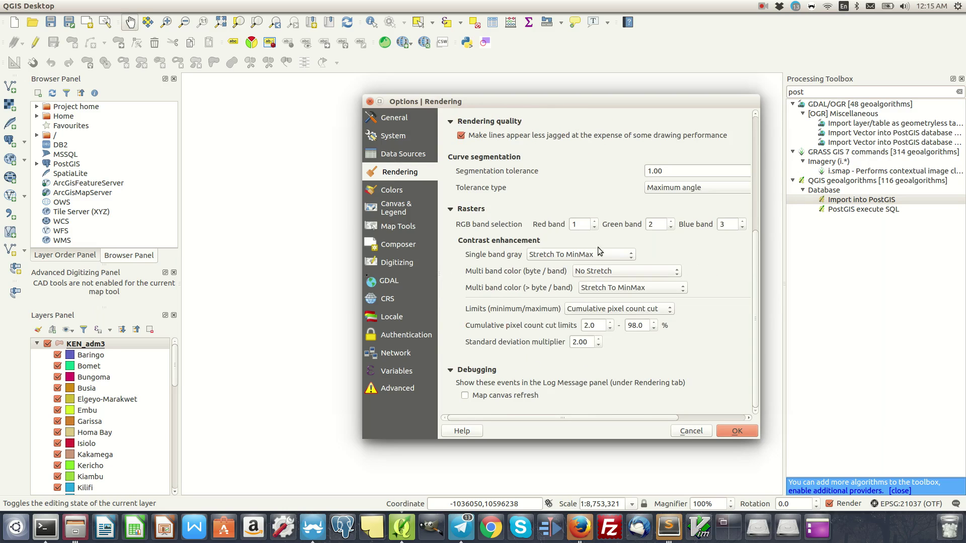
scroll(656, 224, up, 6)
scroll(577, 216, up, 5)
scroll(577, 210, up, 3)
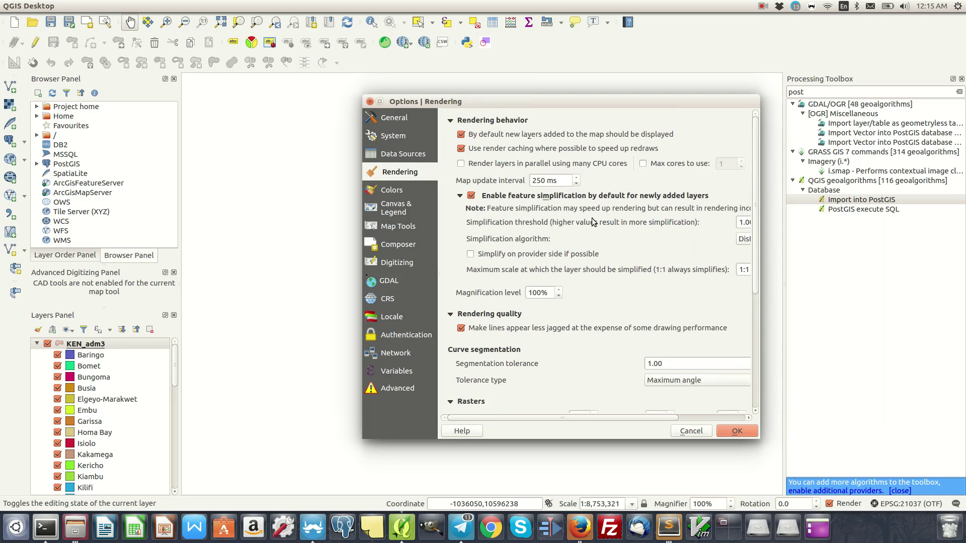
click(391, 139)
scroll(633, 356, down, 5)
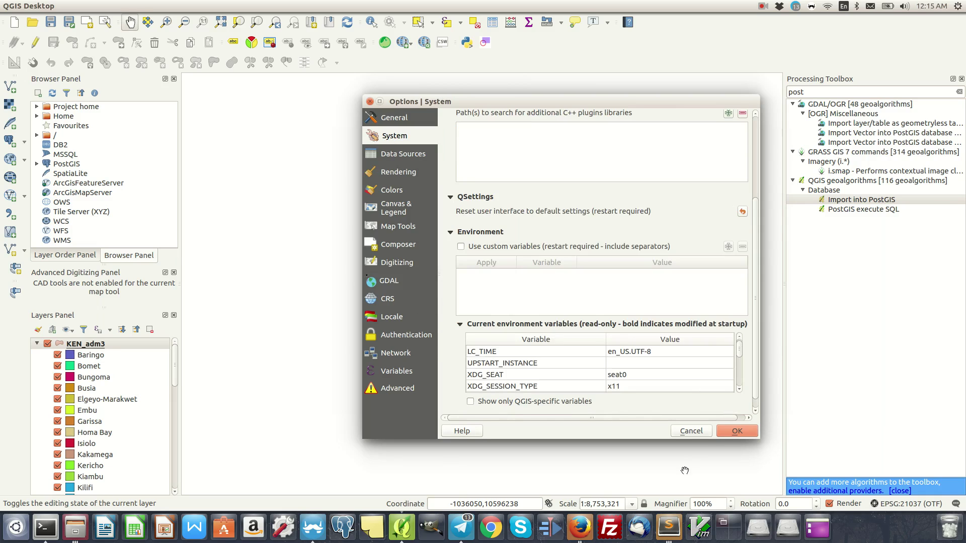
click(703, 434)
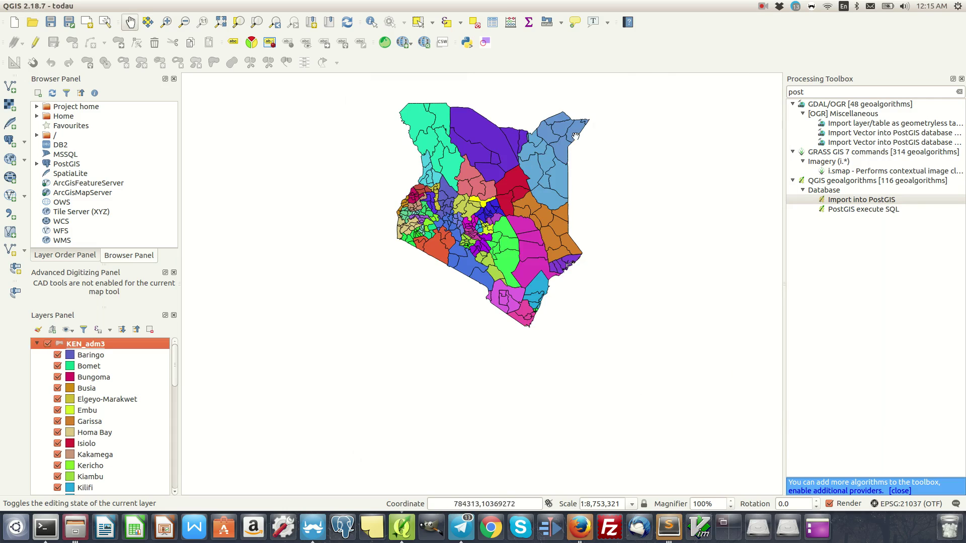
scroll(543, 222, up, 1)
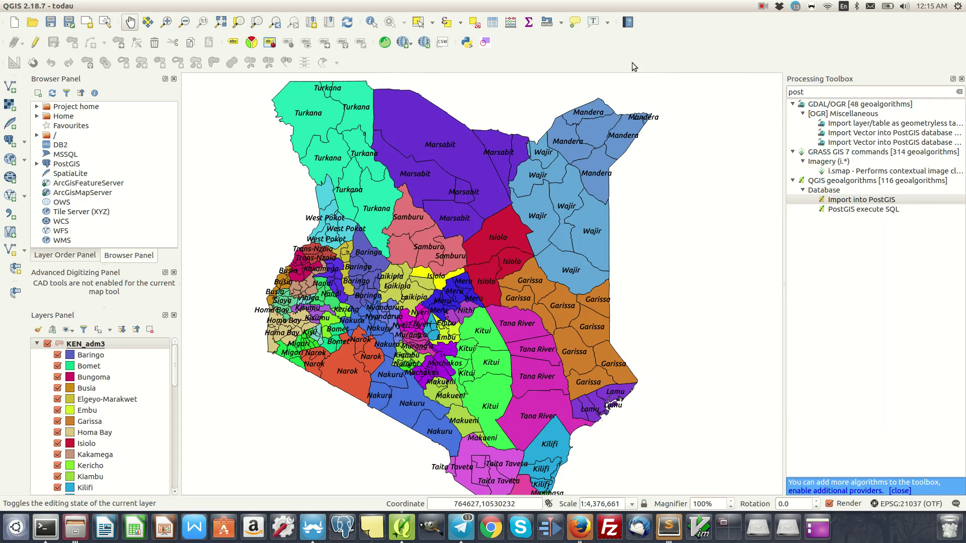
Show the Python Console with its script editor, and view the open-script dialog without loading a file.
click(466, 43)
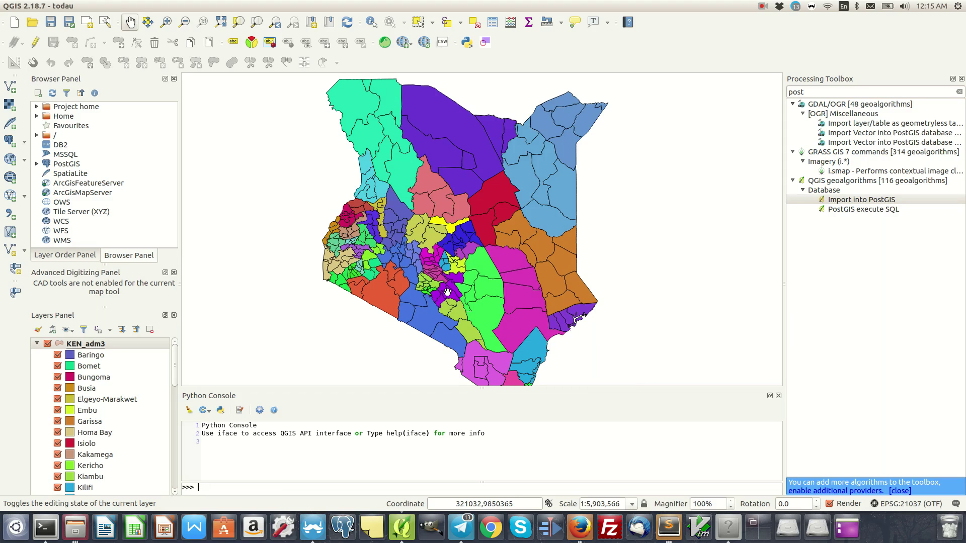
click(239, 411)
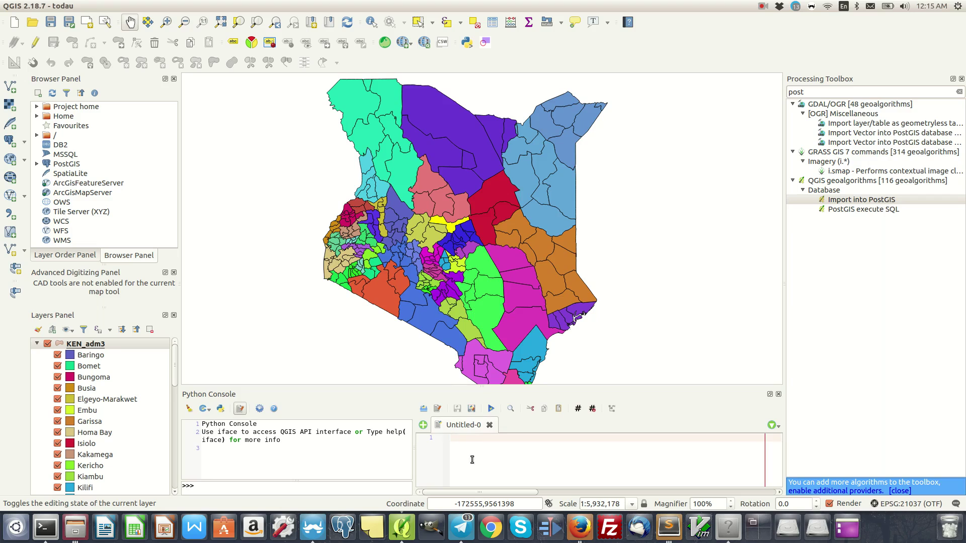
click(423, 409)
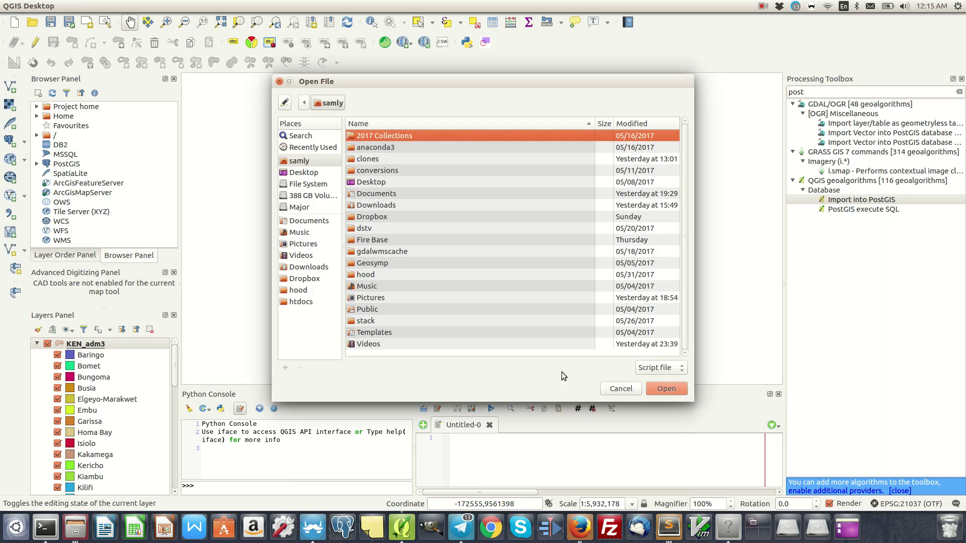
click(626, 393)
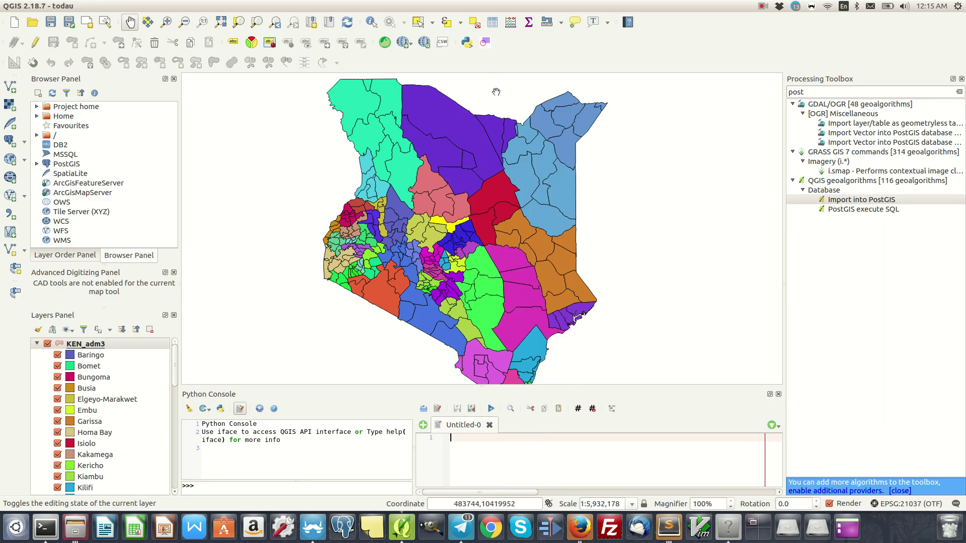
click(251, 42)
click(303, 164)
click(306, 173)
drag(426, 138, 602, 71)
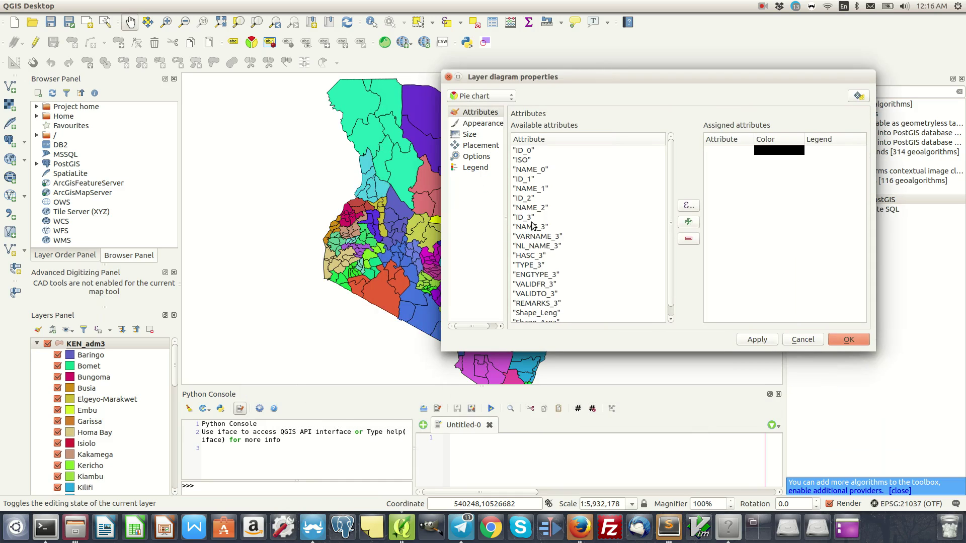
scroll(543, 196, down, 1)
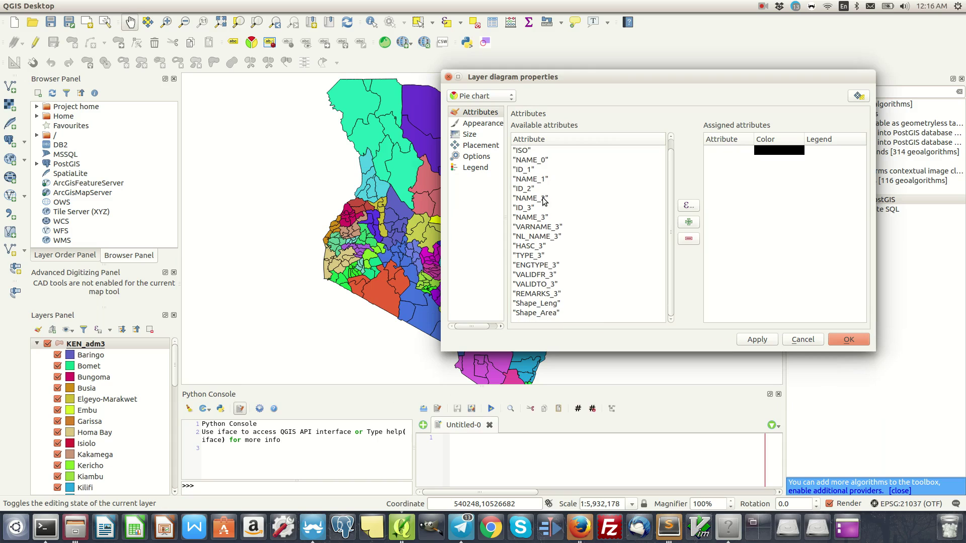
click(804, 339)
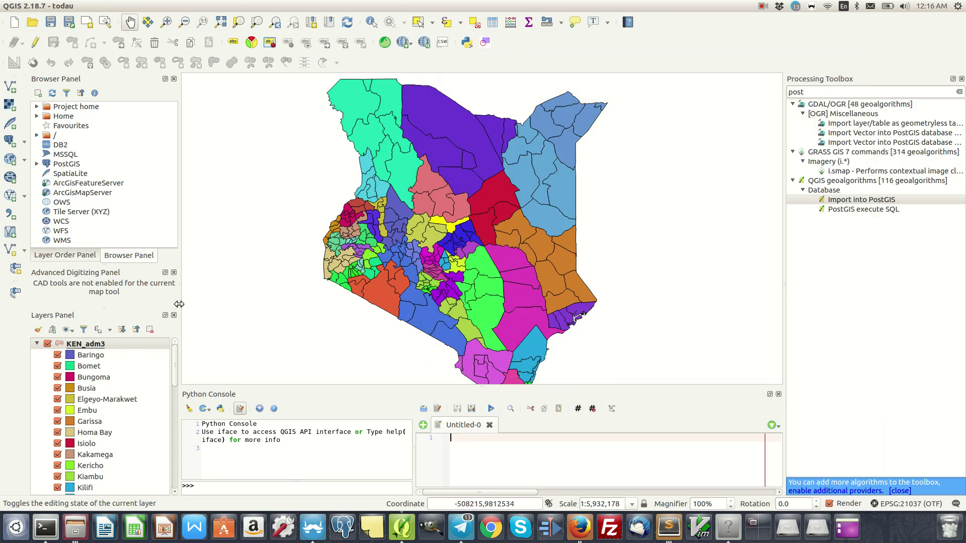
Look through the KEN_adm3 attribute table across to the Shape_Leng and Shape_Area columns, and close it.
right_click(116, 343)
click(171, 240)
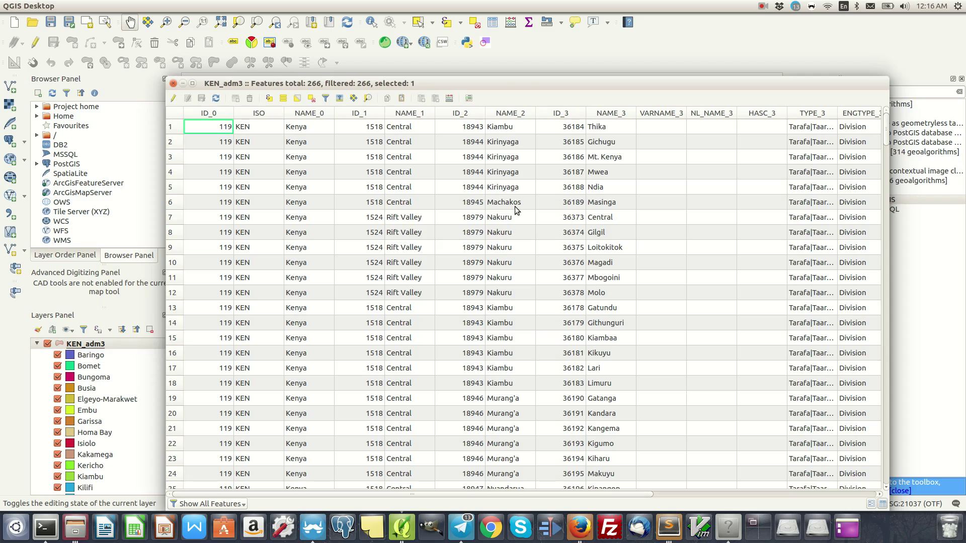
drag(518, 83, 442, 46)
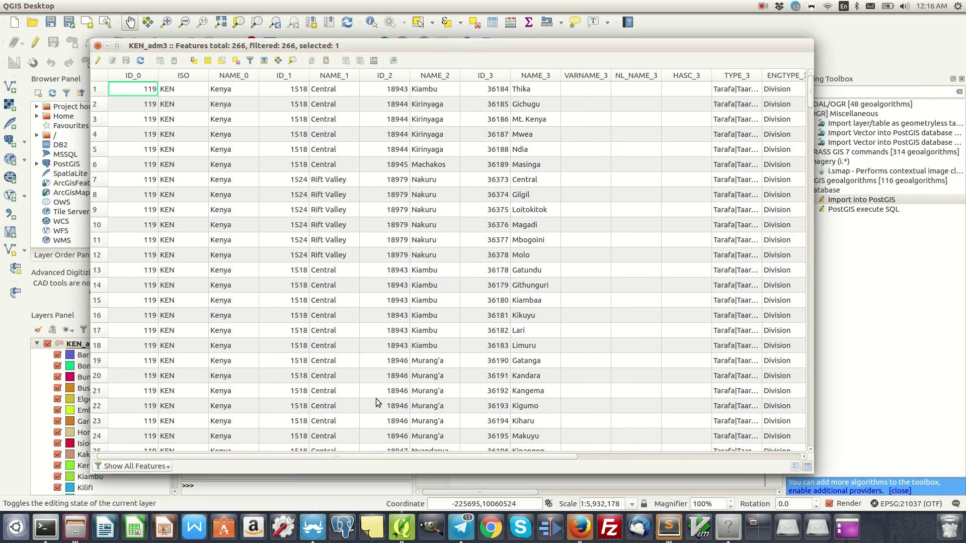
drag(373, 453, 591, 456)
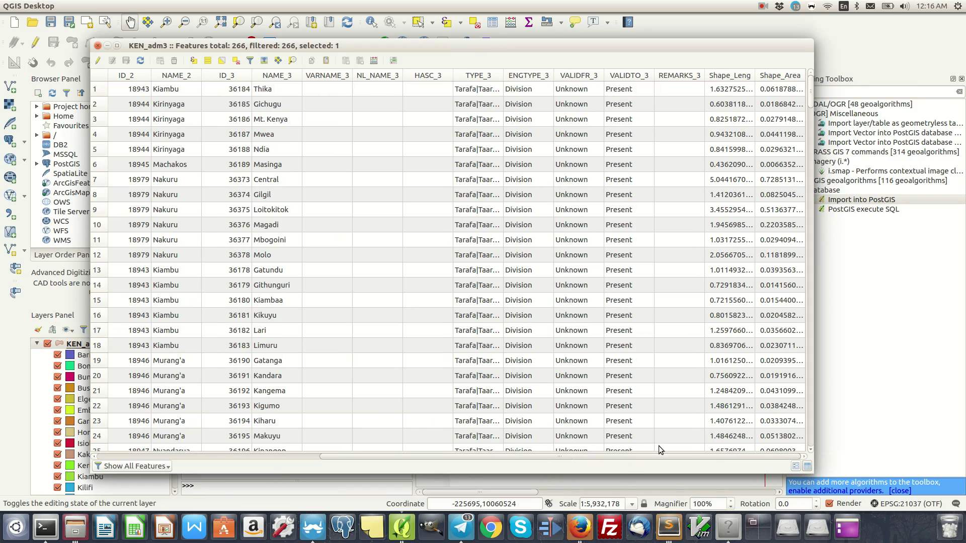
click(97, 45)
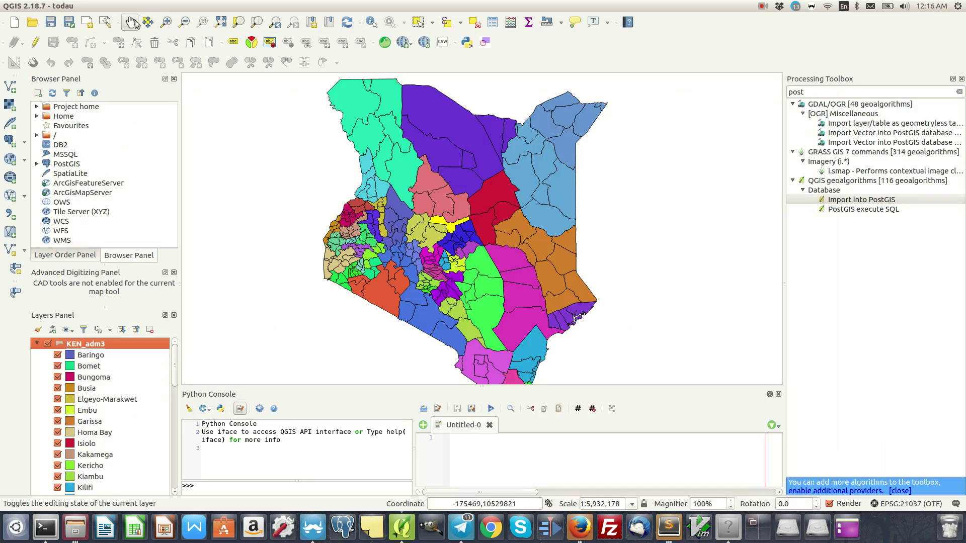
Apply pie chart diagrams based on the Shape_Area attribute to the KEN_adm3 layer, keeping the map in view.
click(252, 42)
click(304, 165)
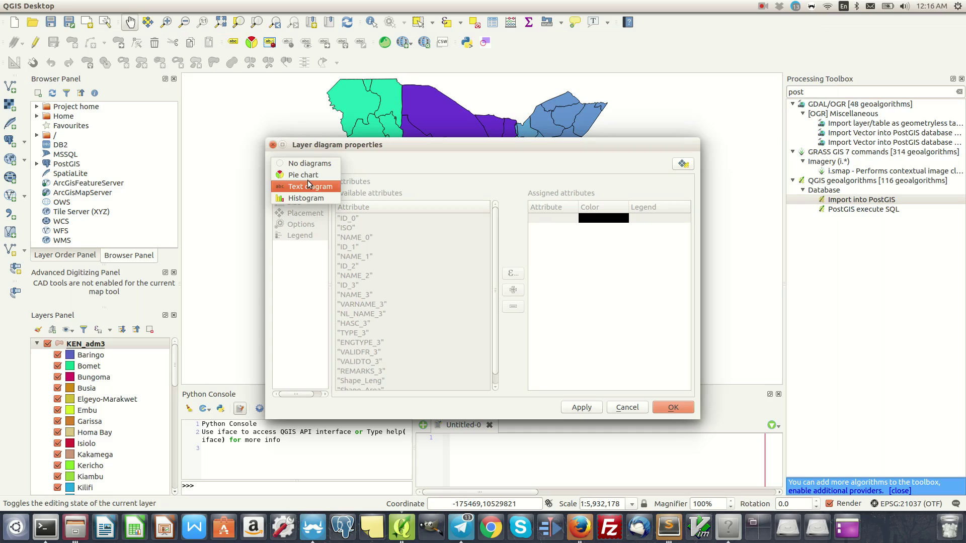
click(311, 176)
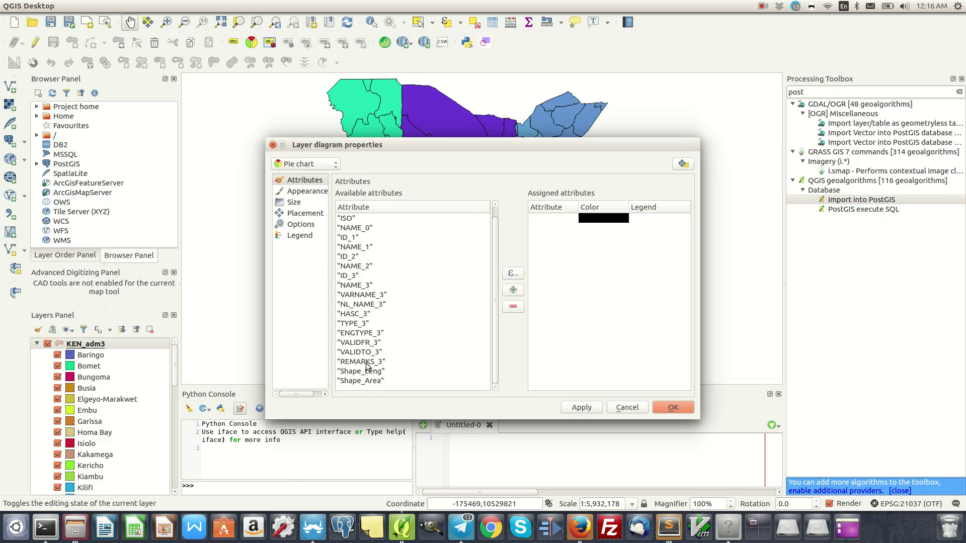
click(367, 384)
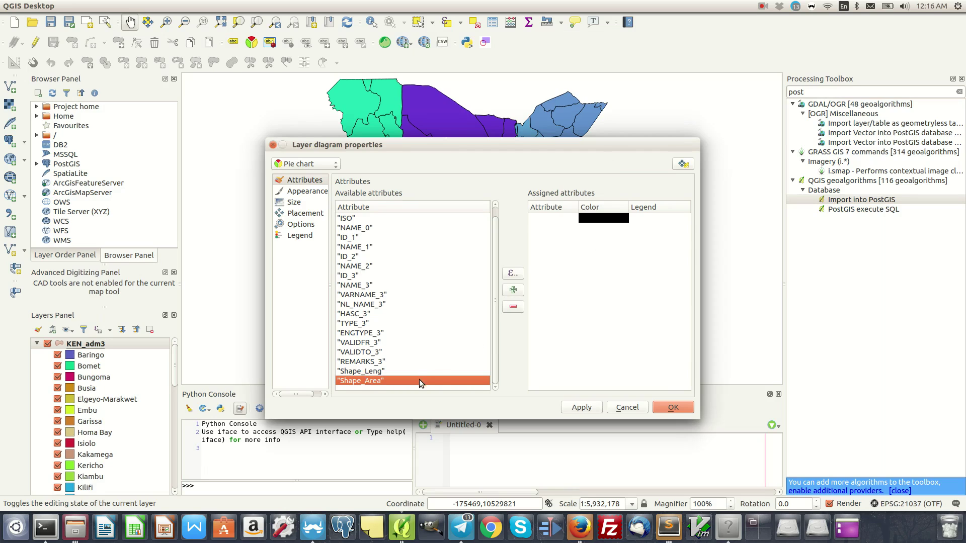
click(509, 292)
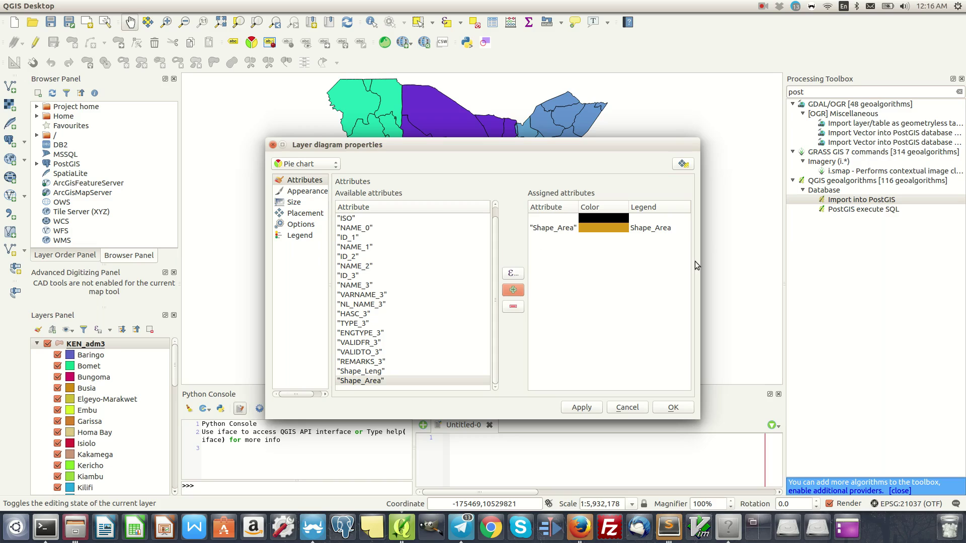
click(587, 408)
drag(548, 146, 791, 121)
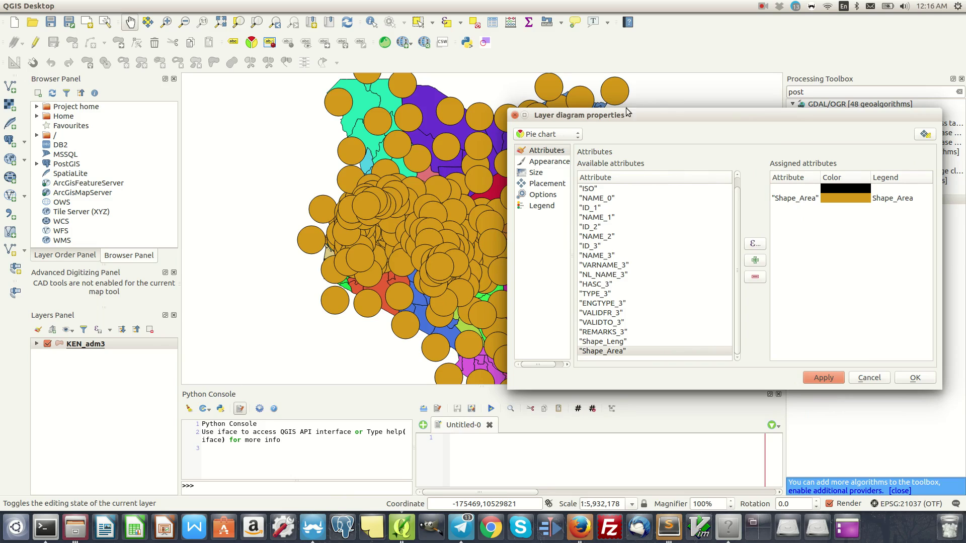
drag(673, 113, 649, 109)
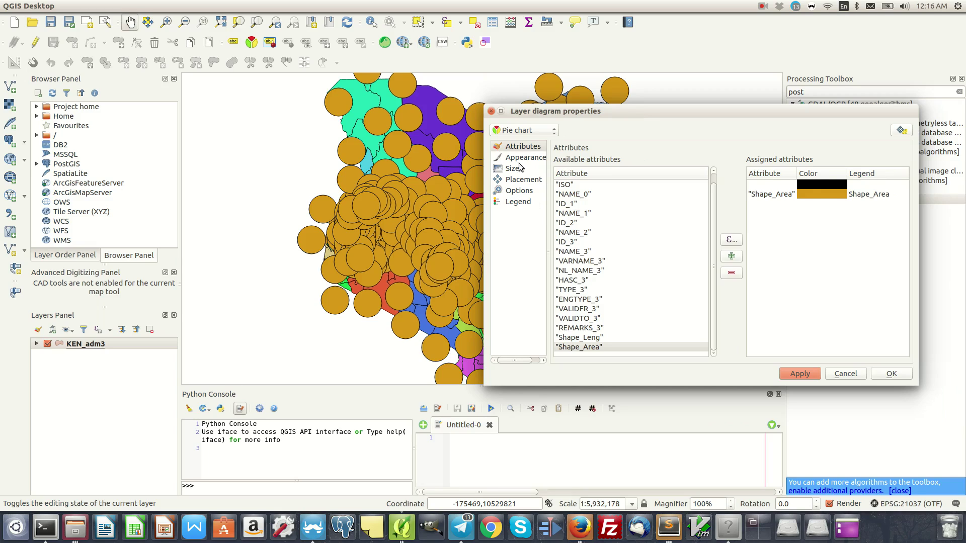
Change the layer's diagram type to Histogram, apply it to the map, and close the diagram properties.
click(523, 131)
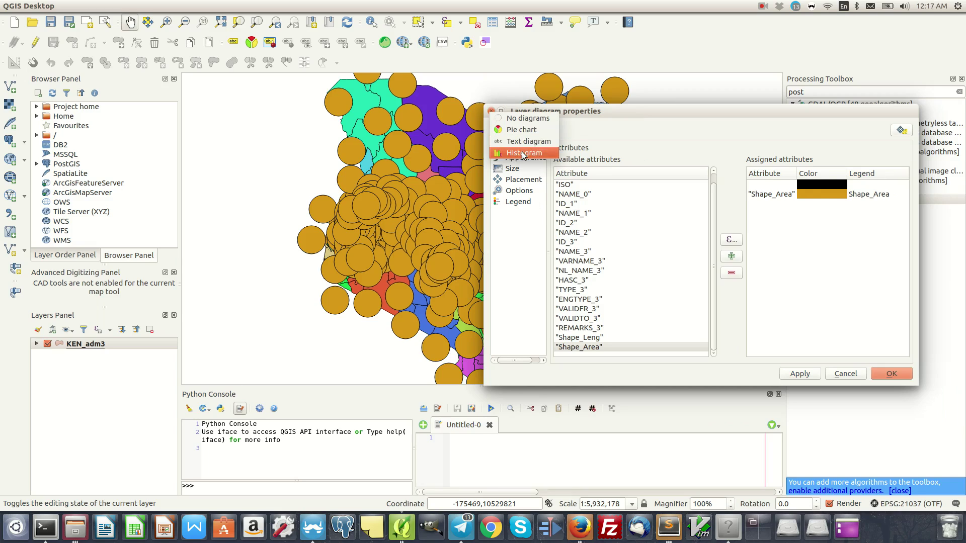
click(523, 154)
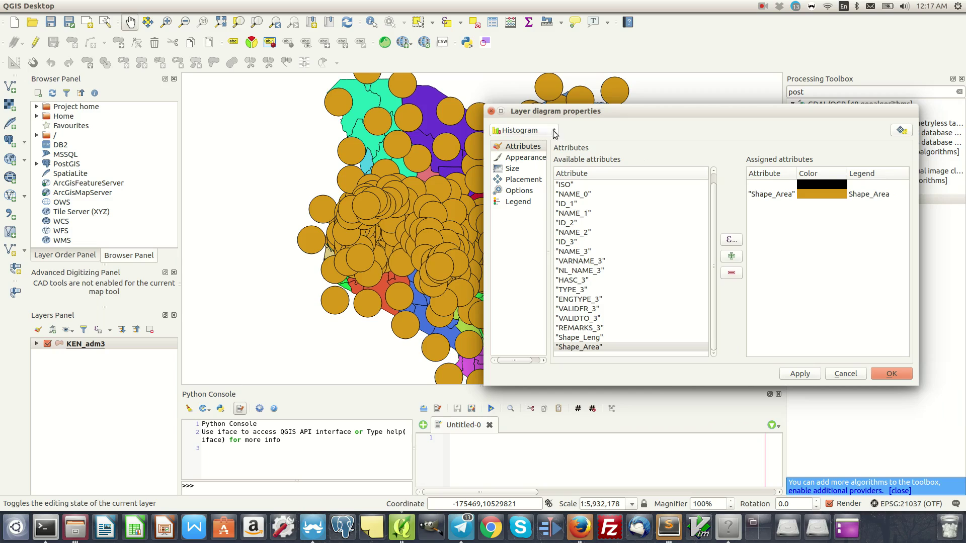
click(799, 374)
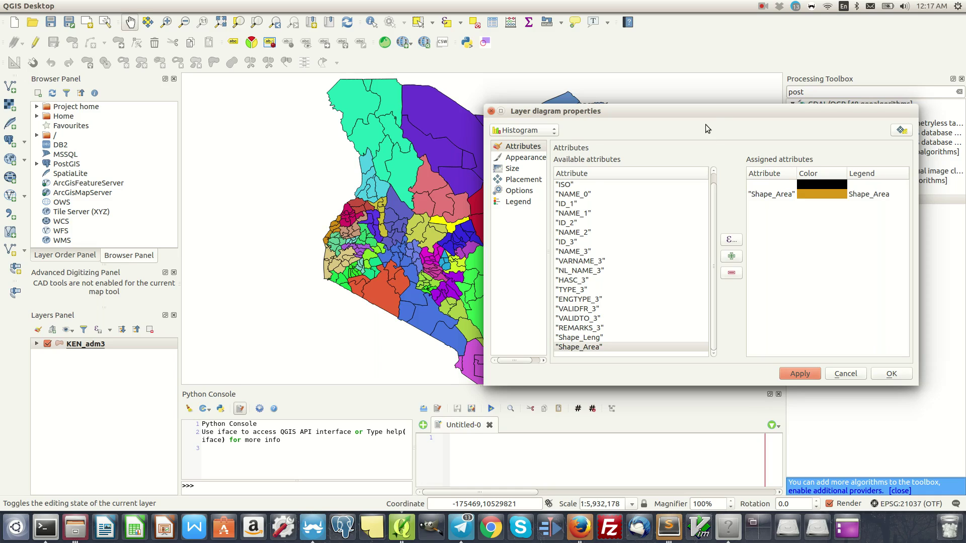
drag(709, 110, 655, 84)
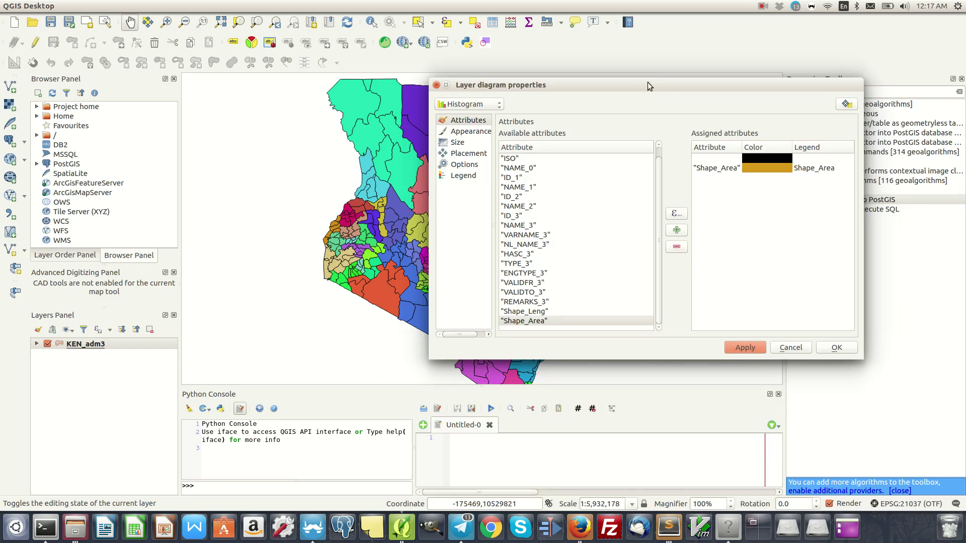
drag(647, 82, 692, 168)
click(829, 438)
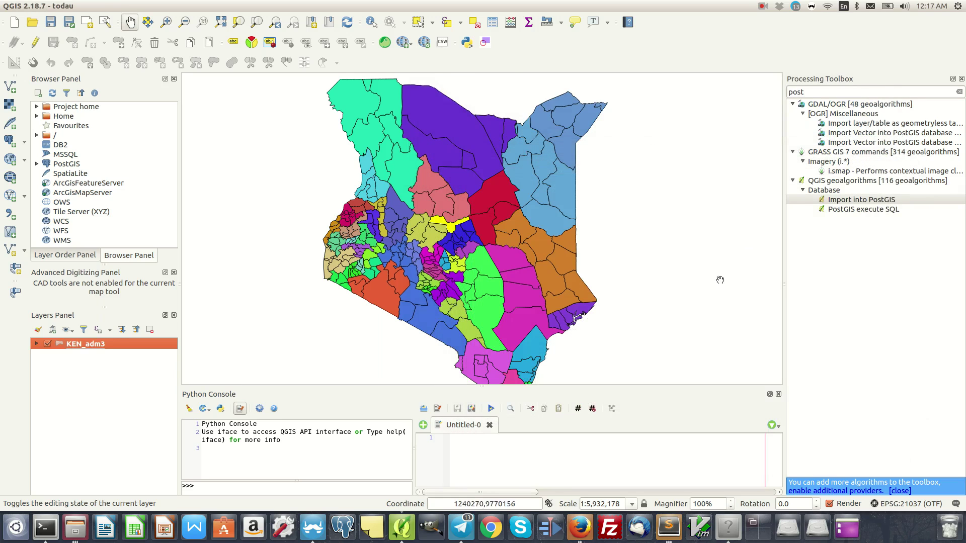
Pan the map of Kenya out of view and bring it back with Zoom Full.
drag(540, 217, 547, 223)
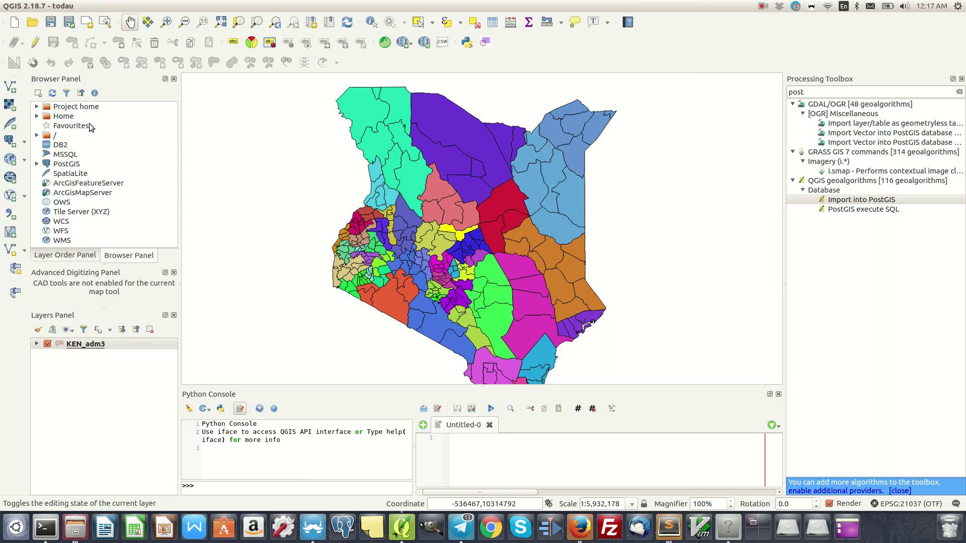
click(92, 345)
right_click(92, 345)
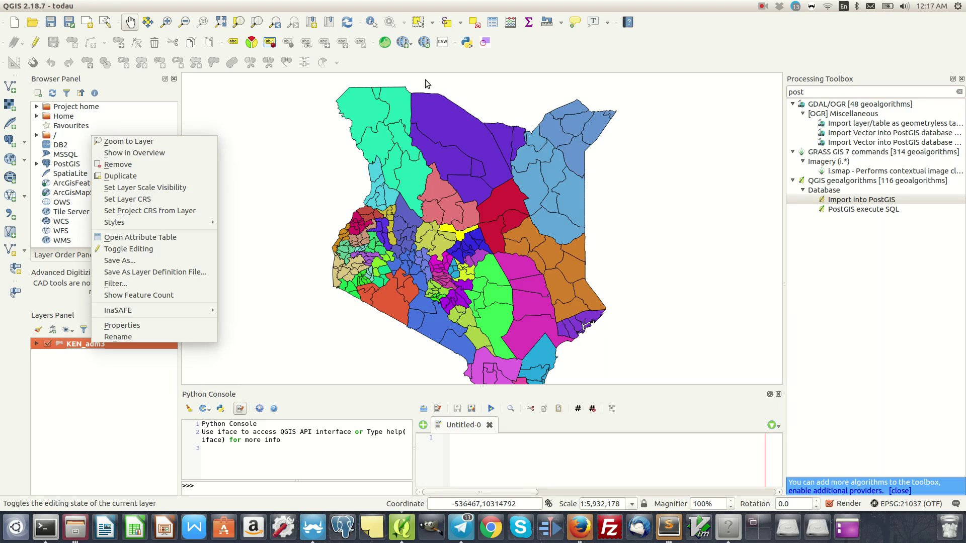
click(379, 154)
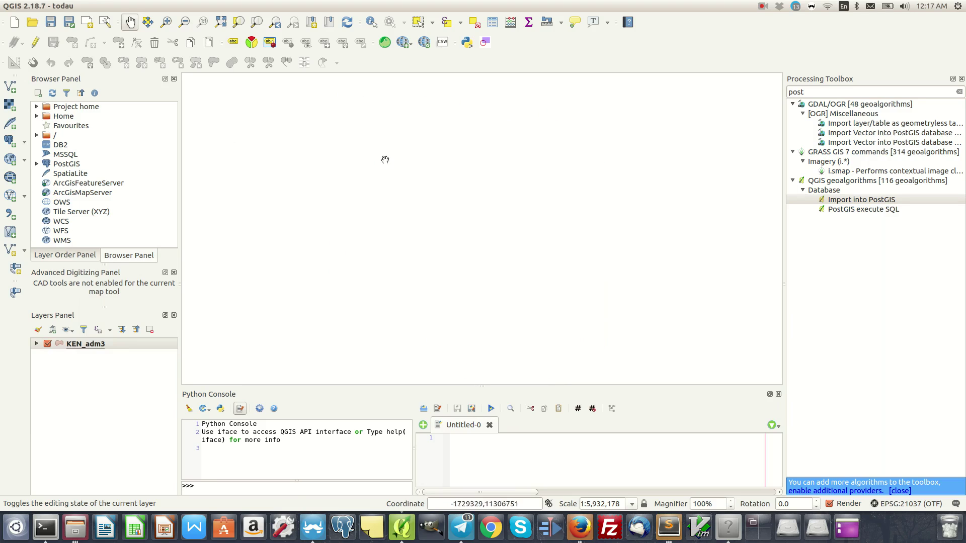
click(220, 22)
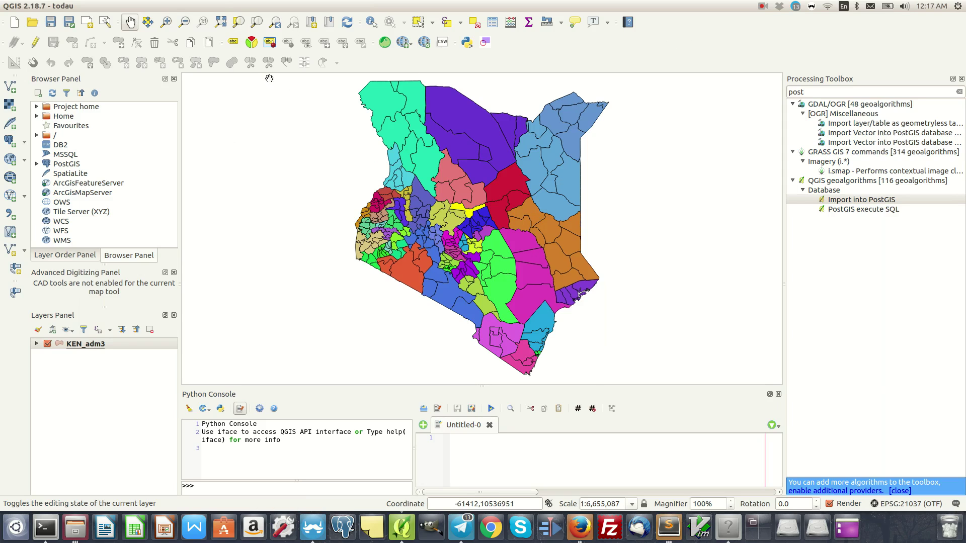
Pan the map out of view again and bring it back by zooming to the KEN_adm3 layer.
drag(268, 78, 632, 421)
right_click(145, 344)
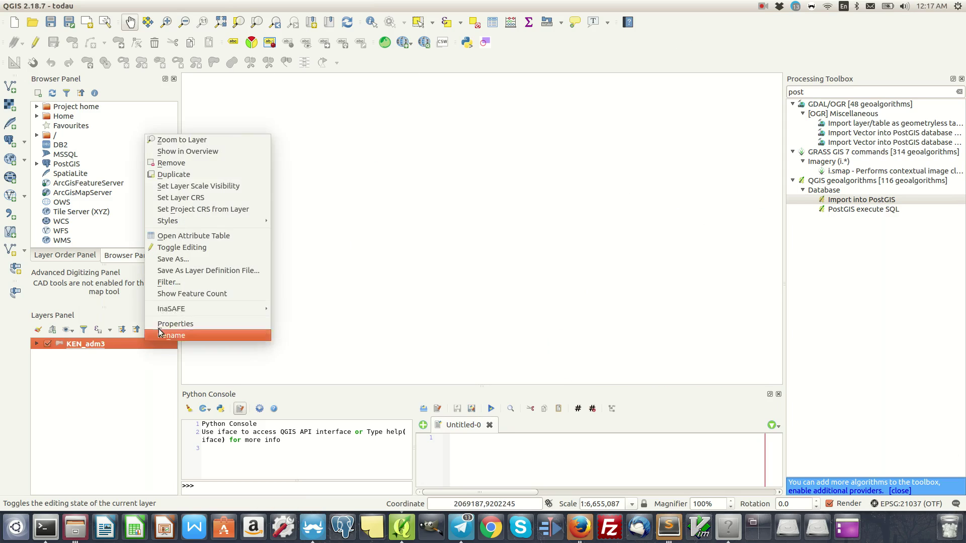
click(201, 138)
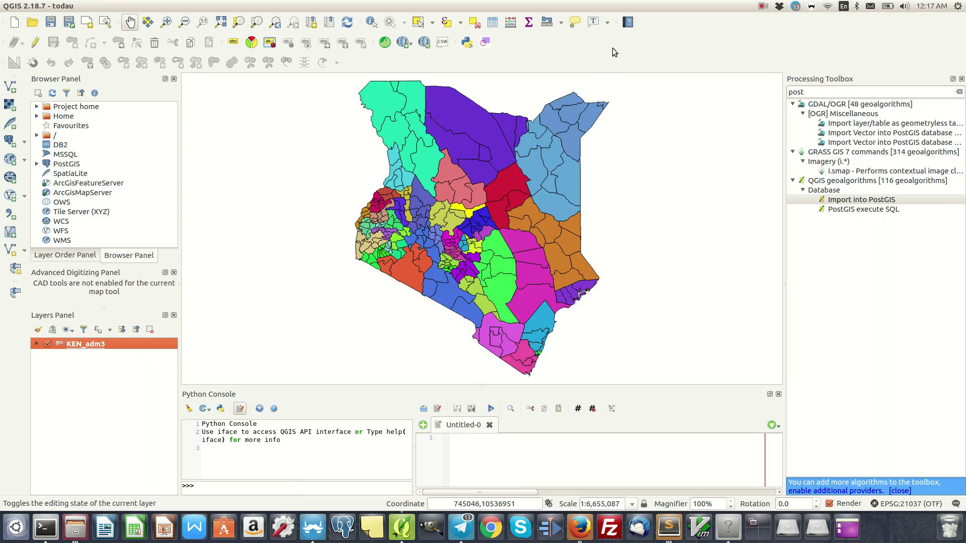
mouse_move(120, 5)
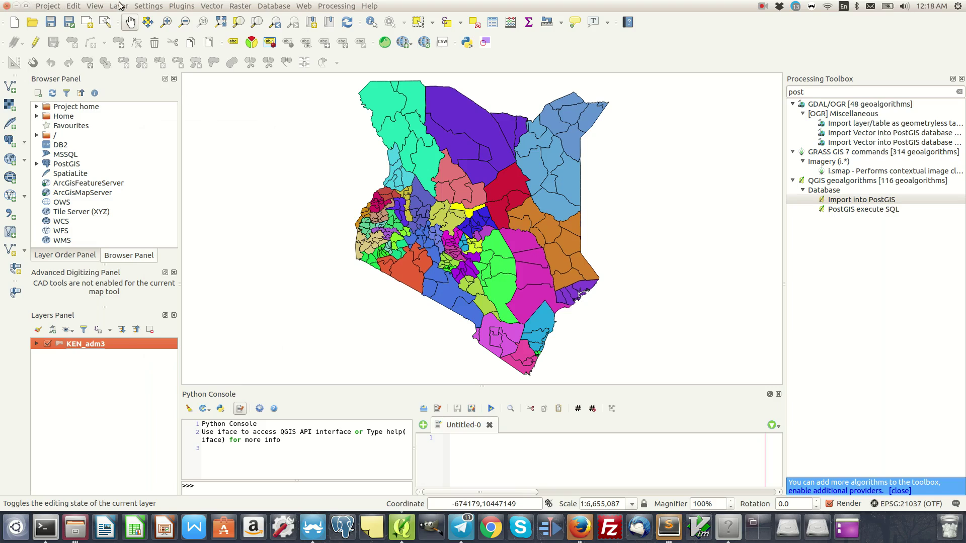